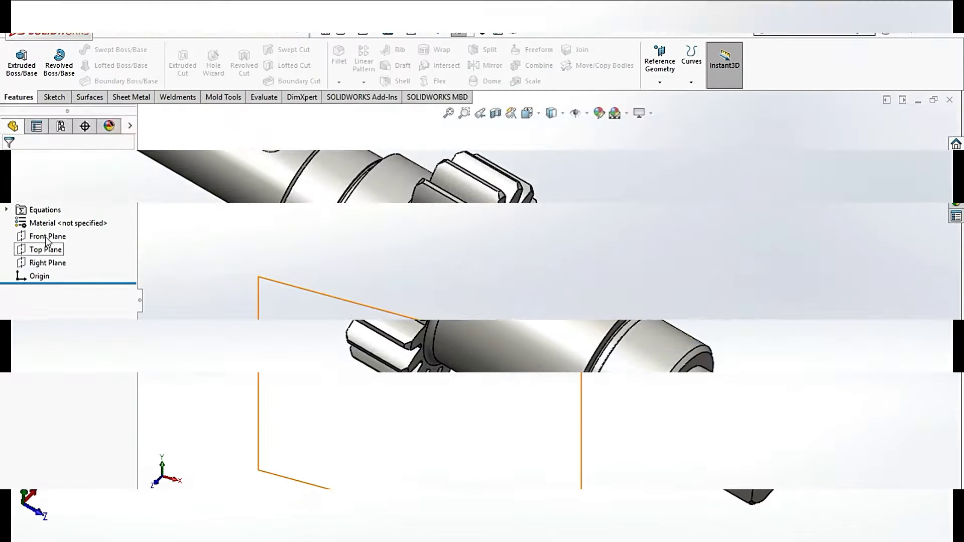
- Begin a Revolved Boss sketch on the Right Plane with a horizontal centerline axis from the origin
click(48, 263)
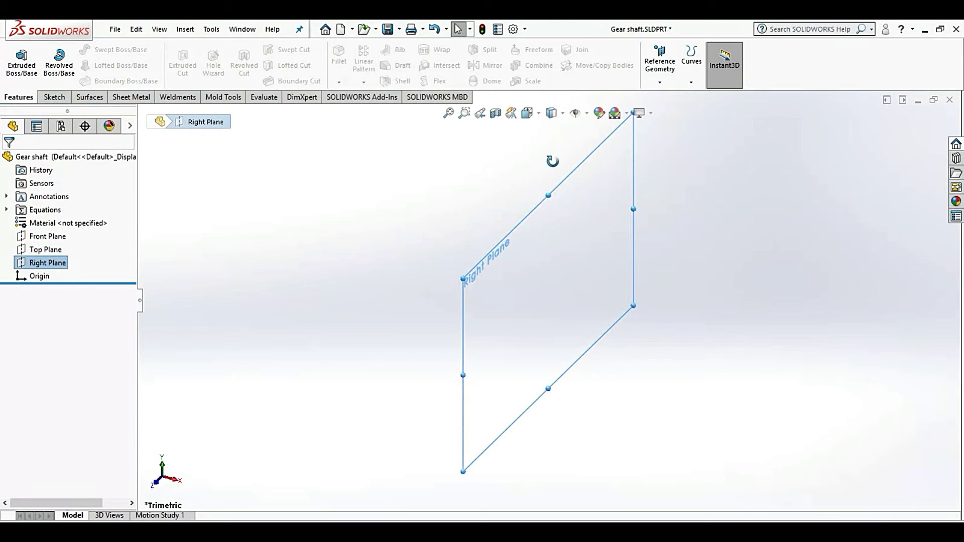
click(58, 61)
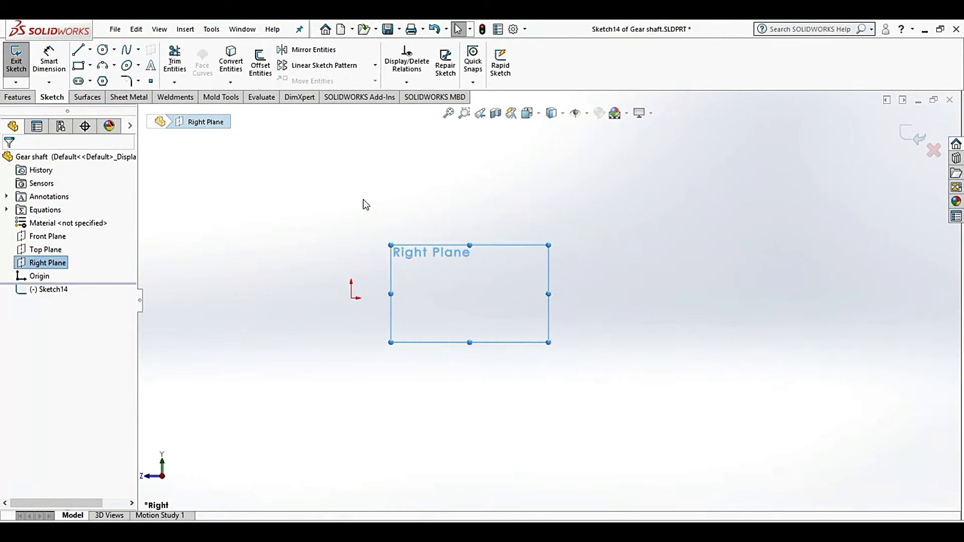
click(91, 50)
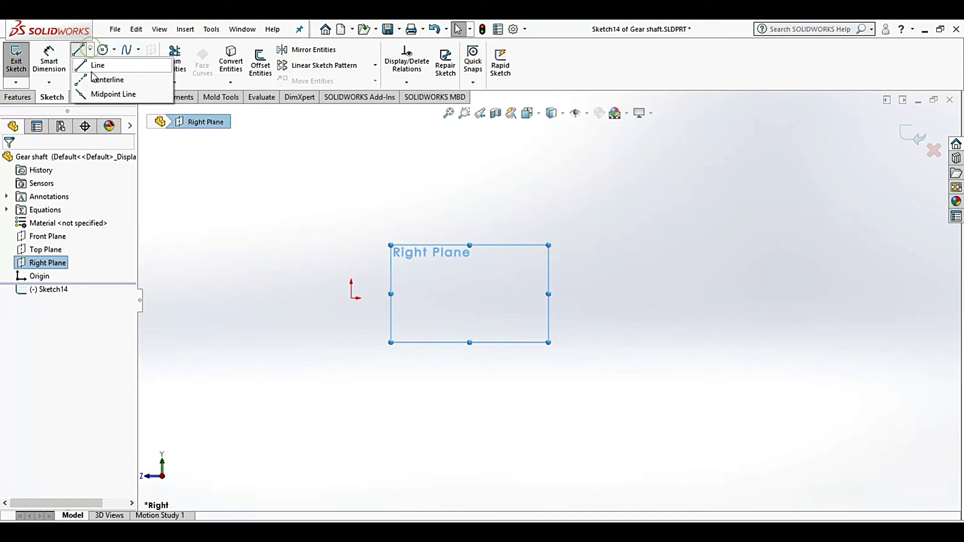
click(103, 78)
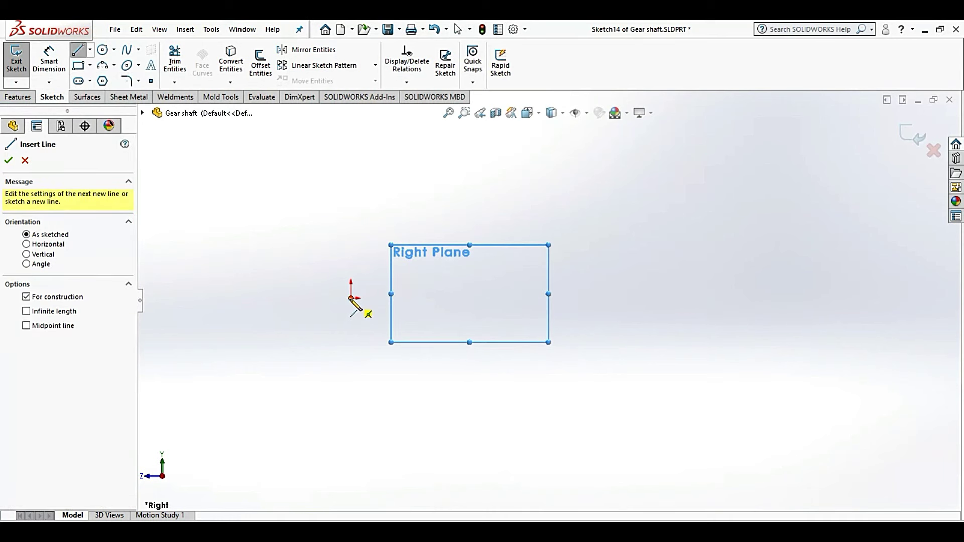
click(351, 297)
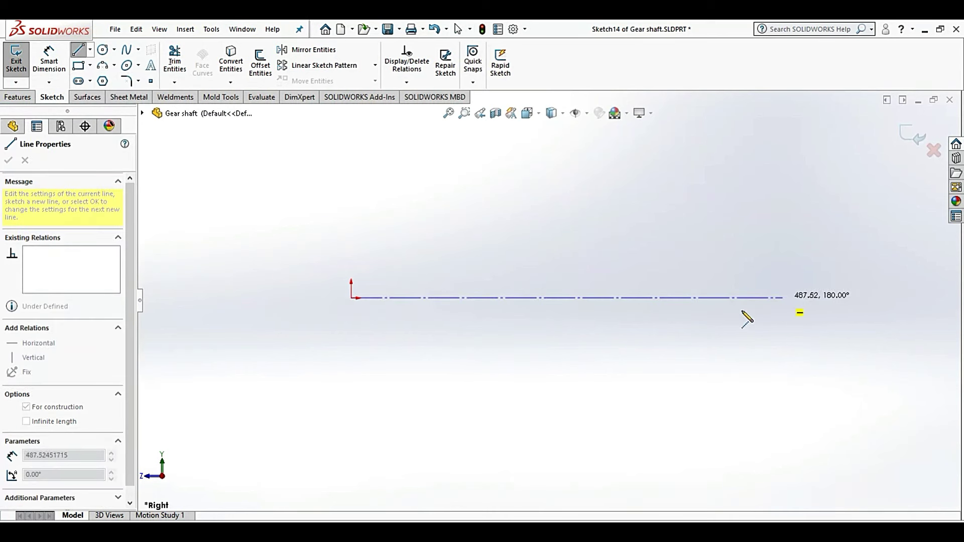
click(723, 297)
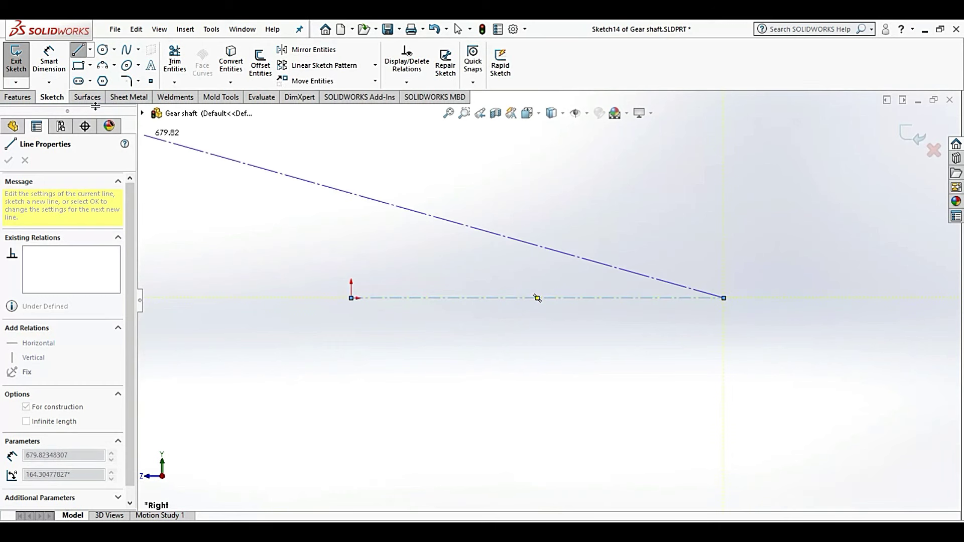
click(91, 50)
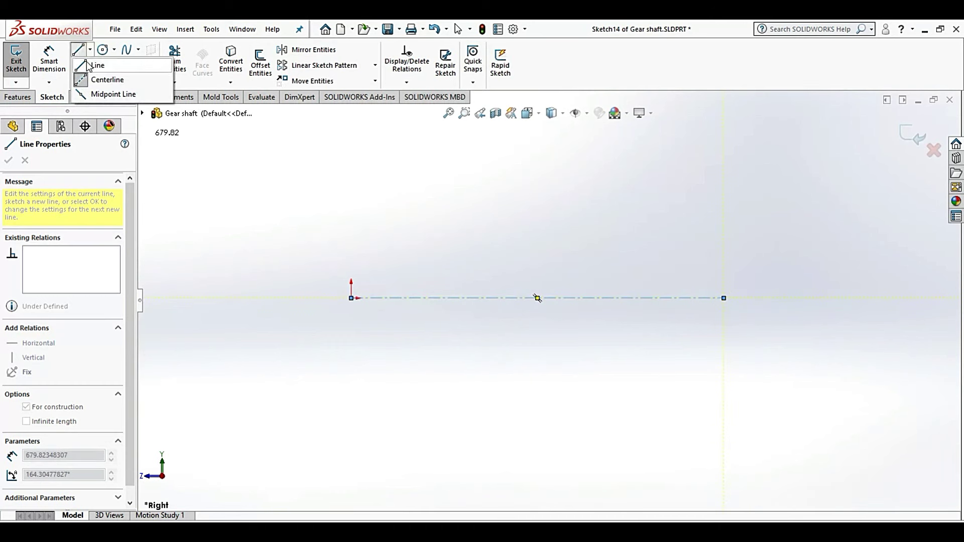
click(90, 66)
scroll(401, 329, down, 2)
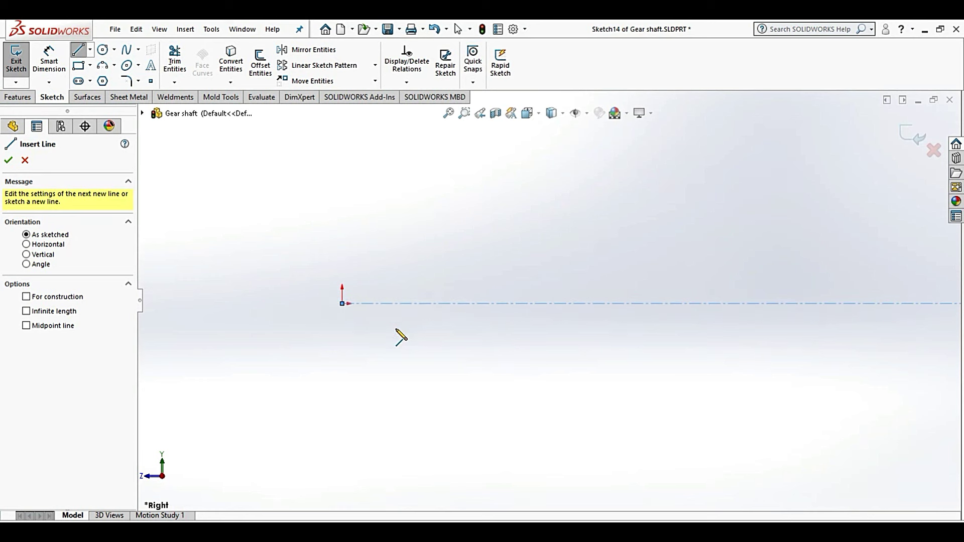
- Draw the first two rising steps of the shaft outline starting at the origin
click(342, 303)
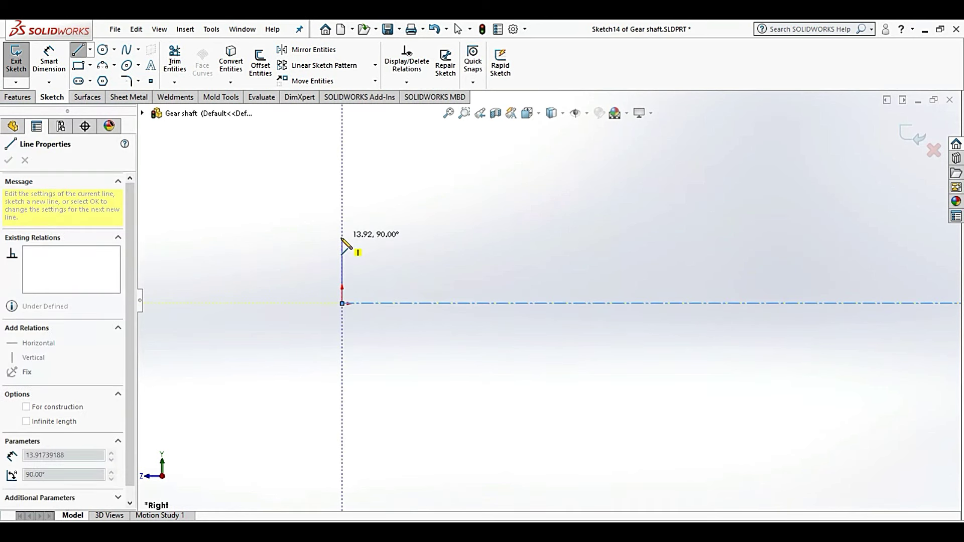
click(342, 238)
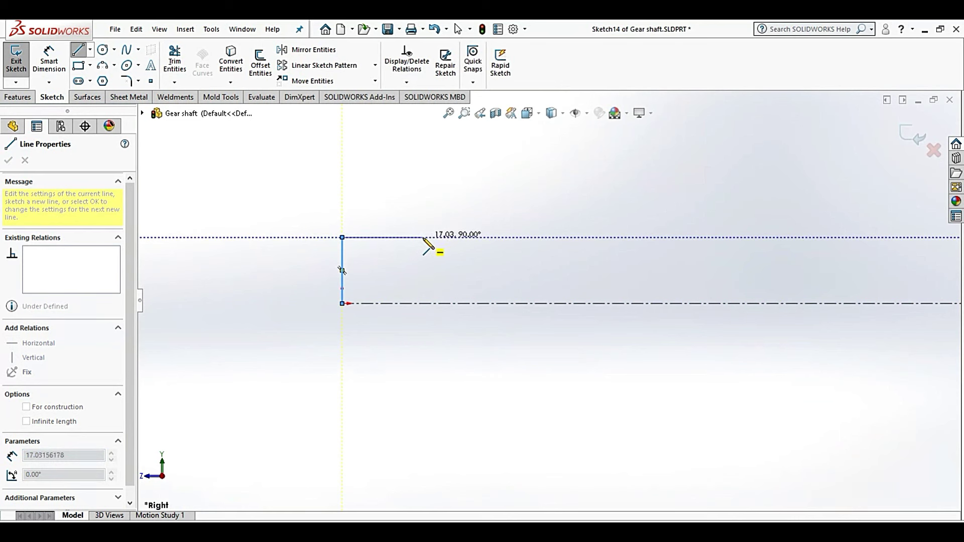
click(423, 237)
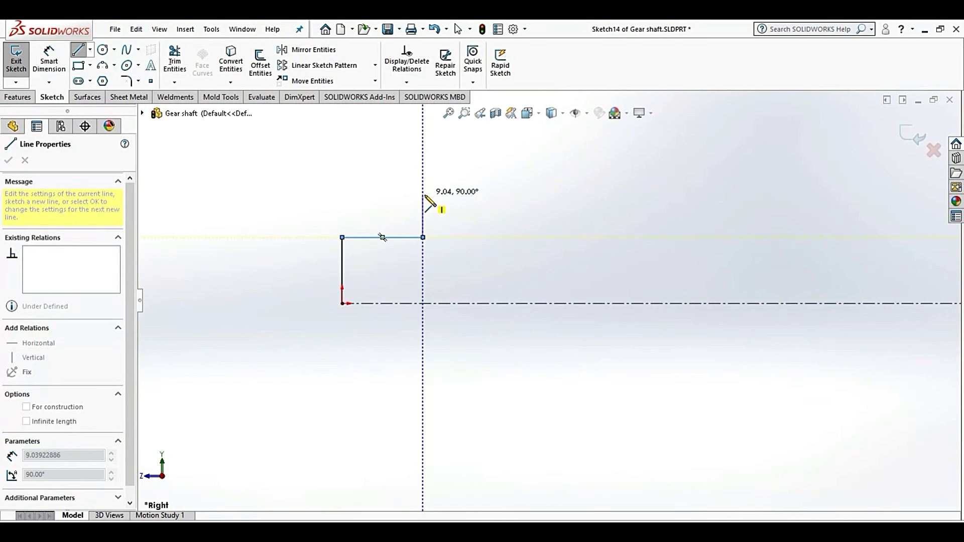
click(423, 194)
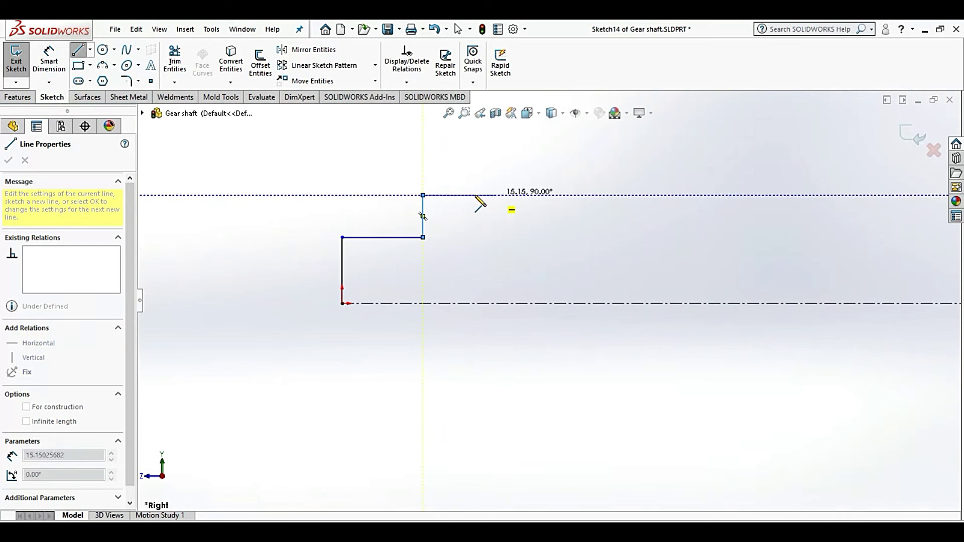
double_click(524, 195)
- Continue the outline down into a small groove and up to the next step
click(524, 194)
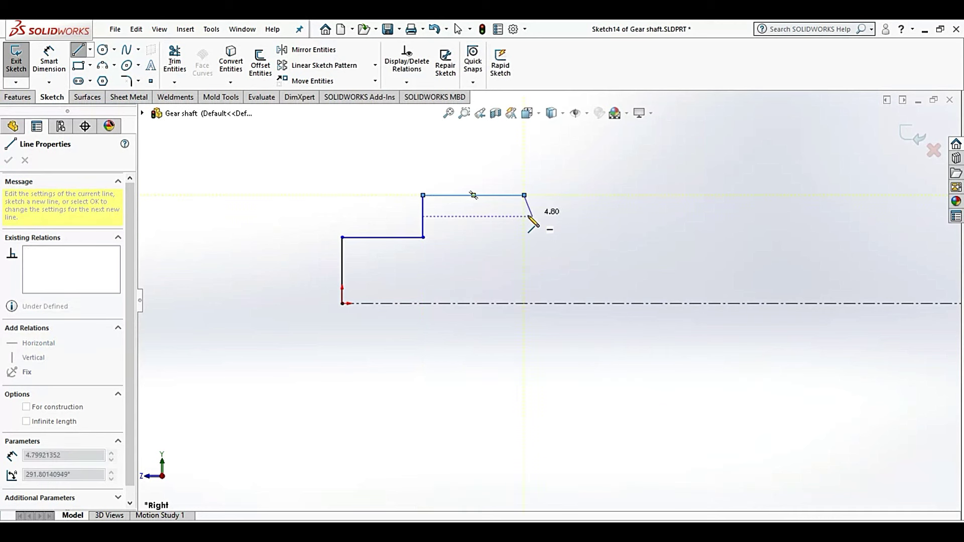
click(524, 211)
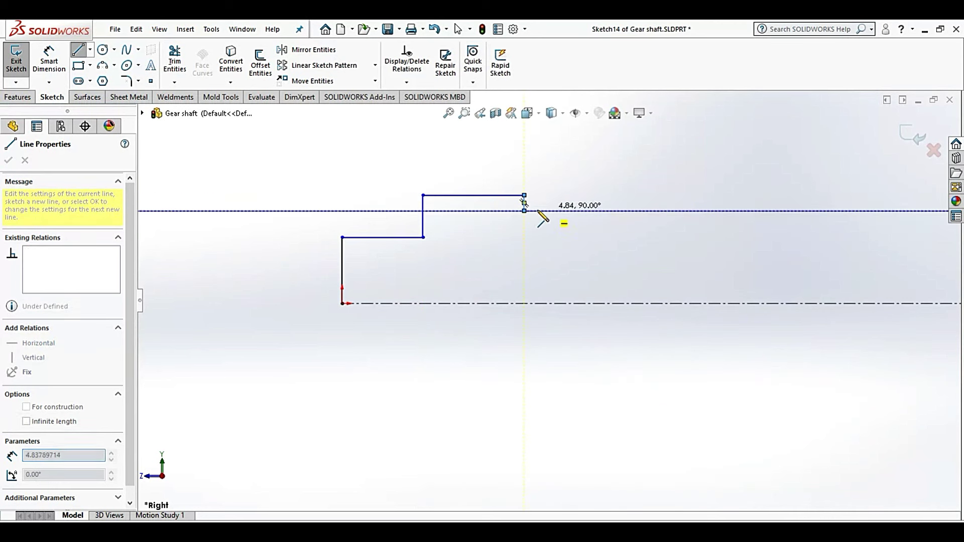
click(552, 211)
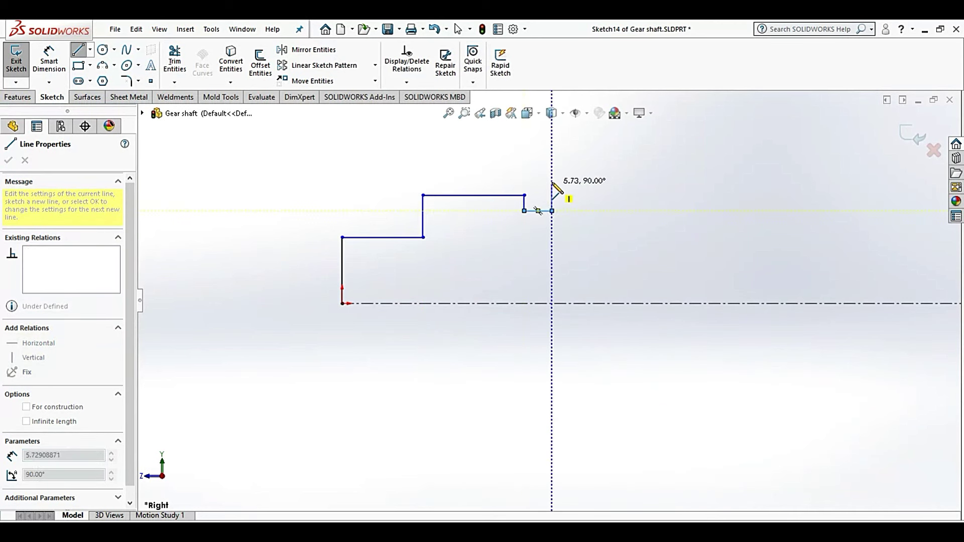
click(552, 172)
double_click(613, 172)
scroll(533, 303, down, 2)
scroll(532, 303, up, 3)
scroll(647, 276, down, 2)
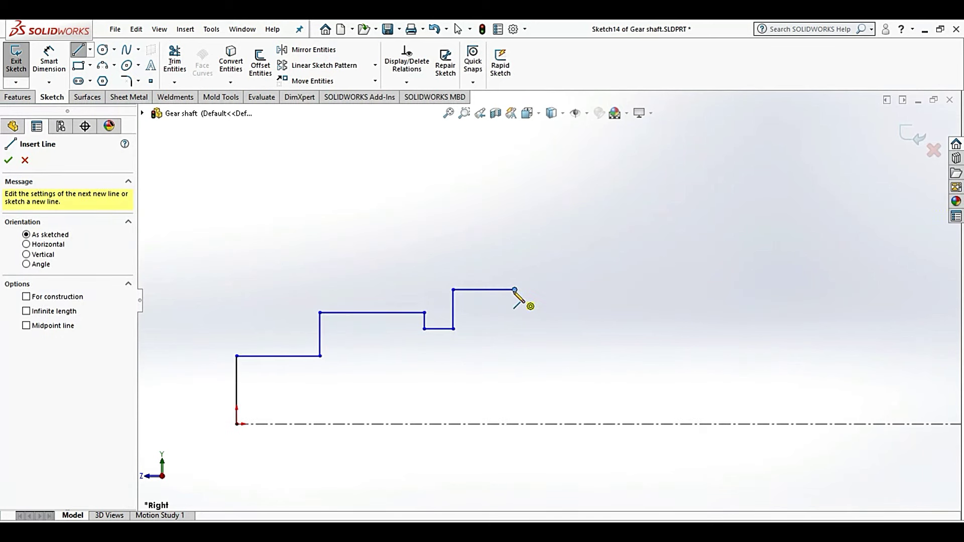
- Draw the rise, top and drop of the tallest shaft step
click(515, 290)
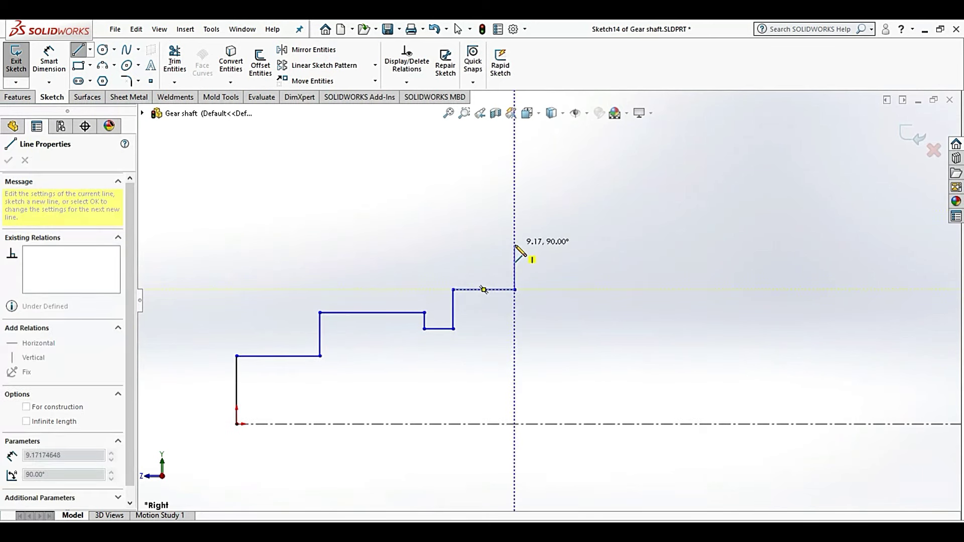
click(515, 245)
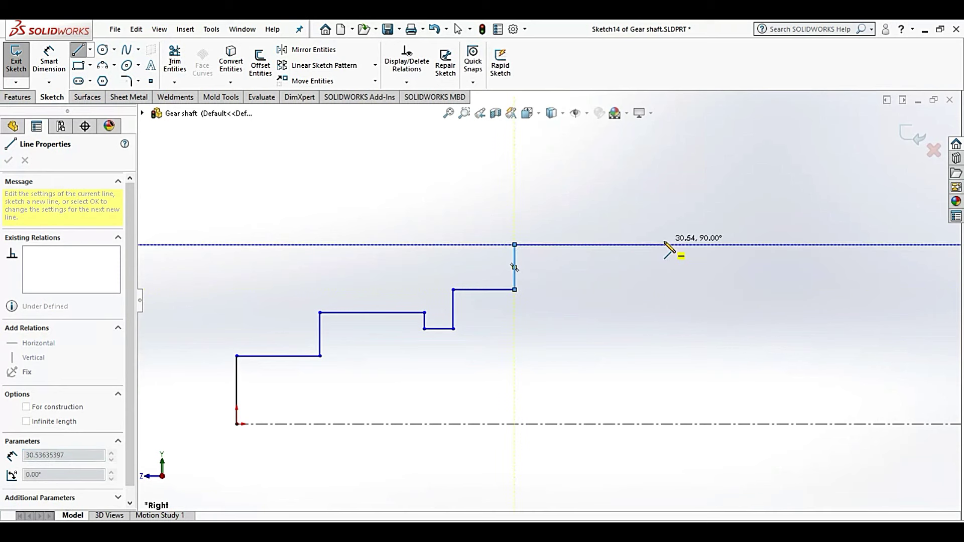
click(663, 244)
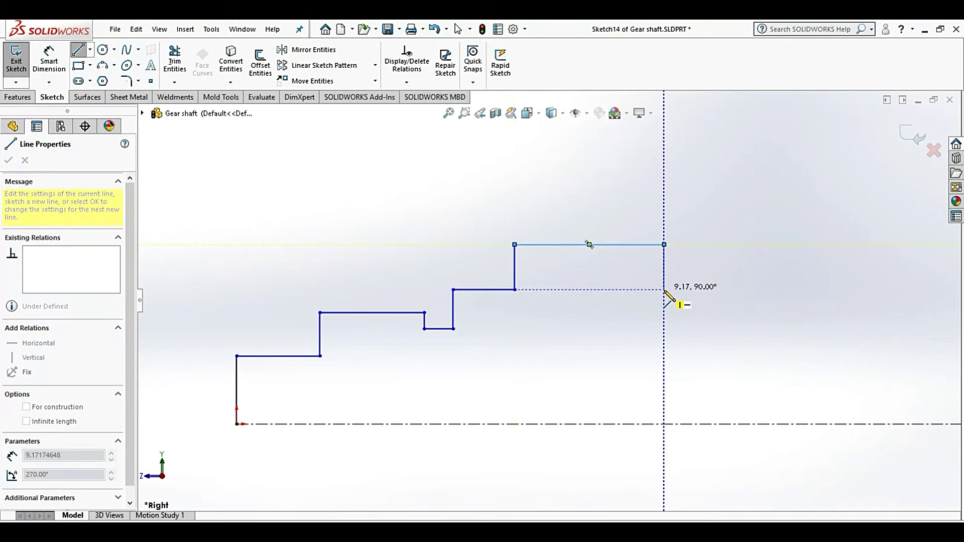
click(664, 290)
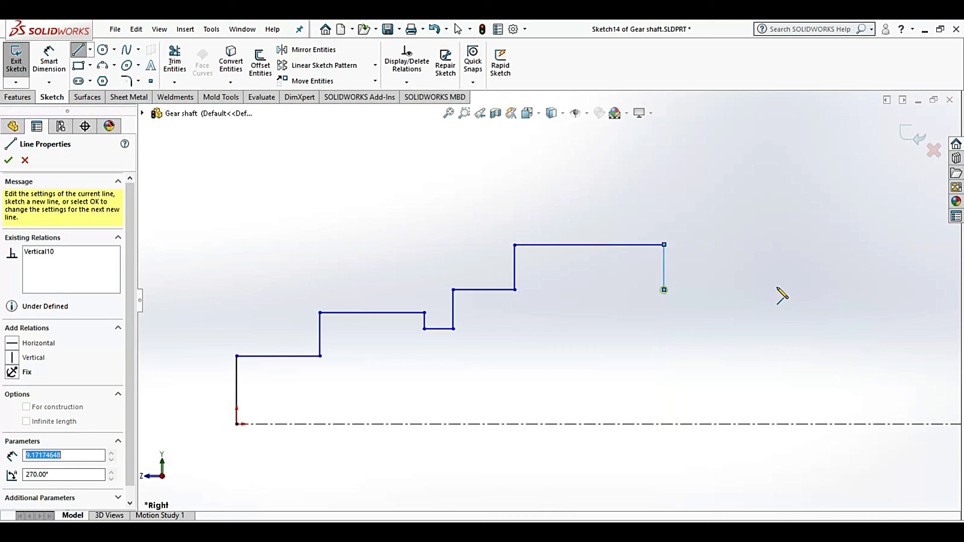
click(738, 289)
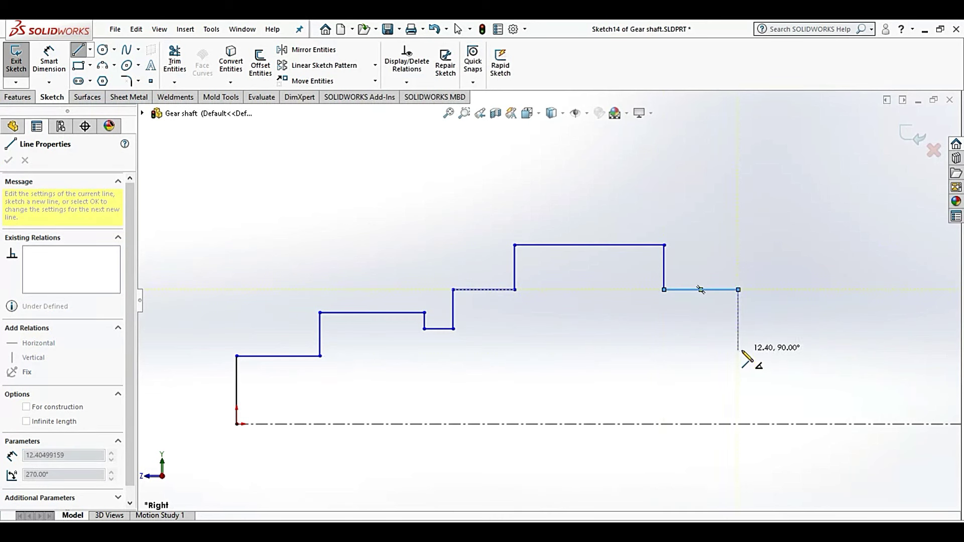
- Draw the second groove and the step following it
click(738, 342)
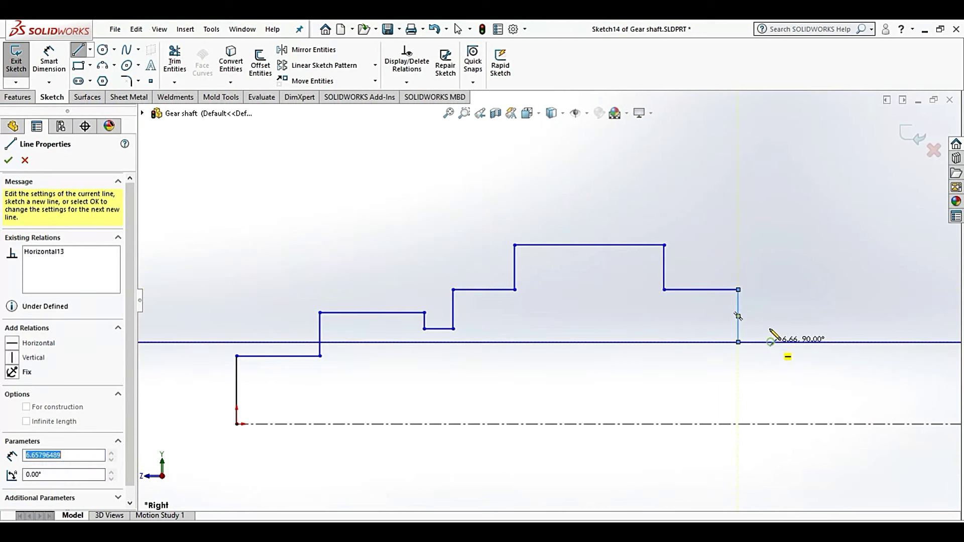
click(771, 341)
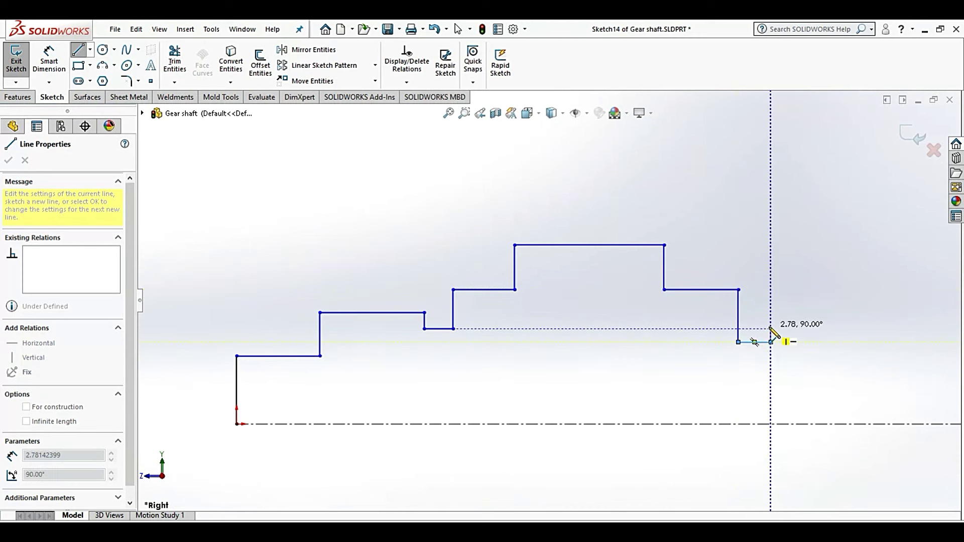
click(770, 329)
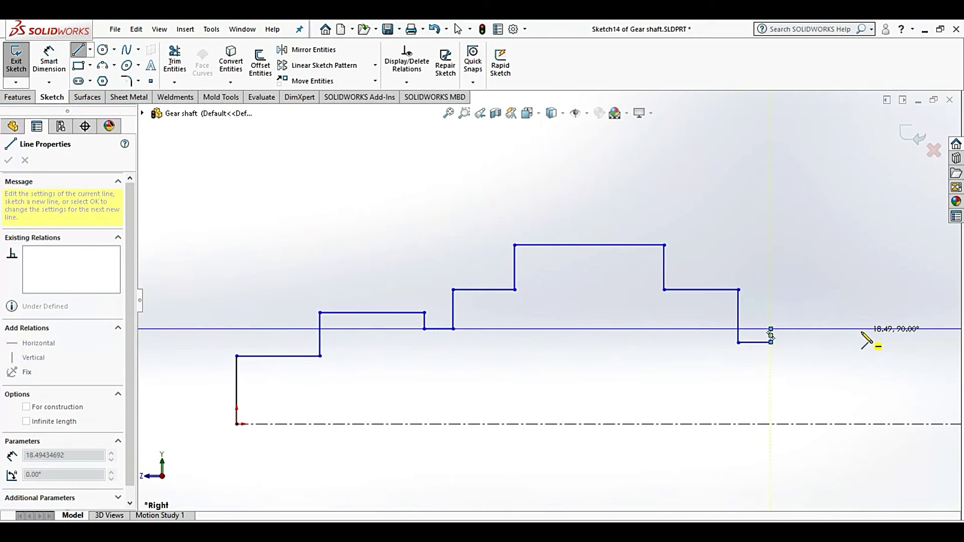
click(862, 330)
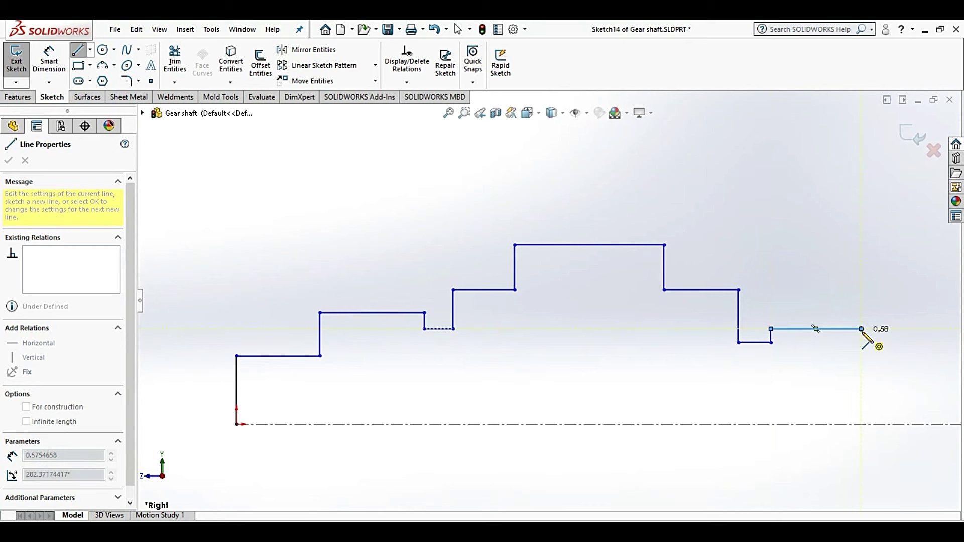
- Draw the last step, drop to the centerline, and close the profile at the origin
click(861, 356)
scroll(861, 364, up, 2)
scroll(806, 340, up, 2)
scroll(823, 339, down, 1)
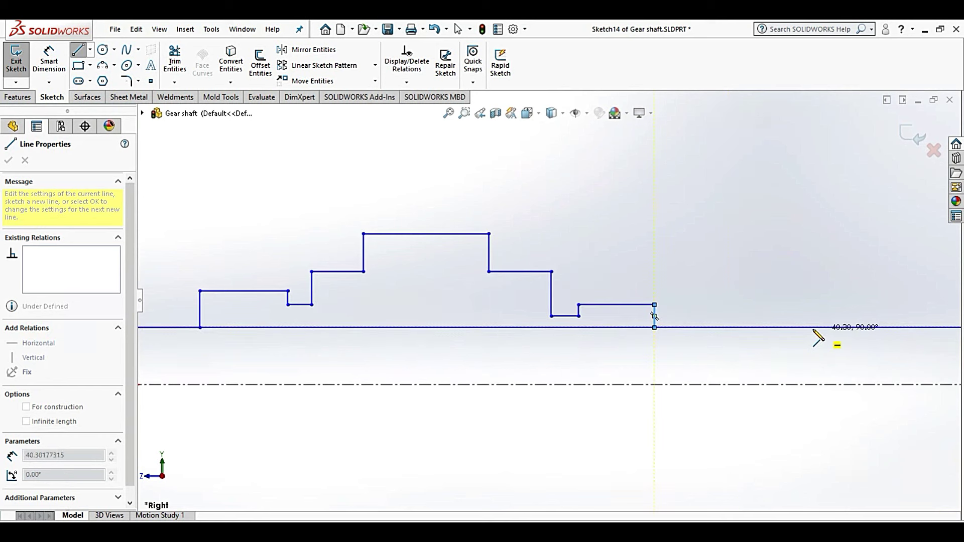
click(770, 327)
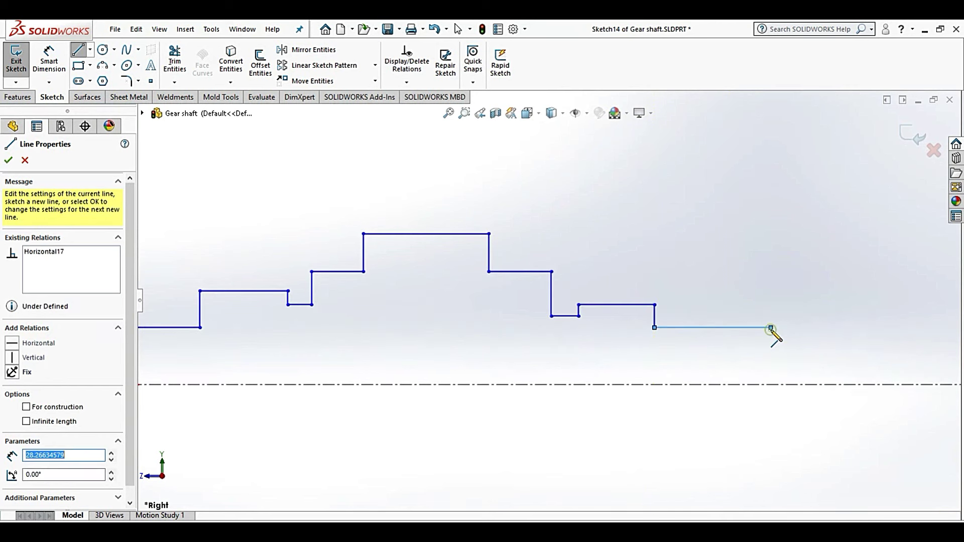
click(771, 384)
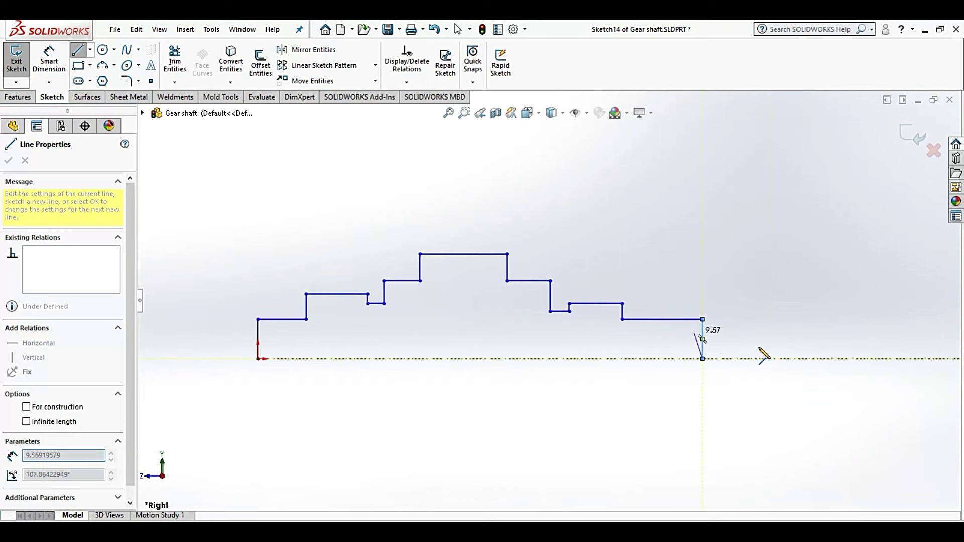
click(257, 359)
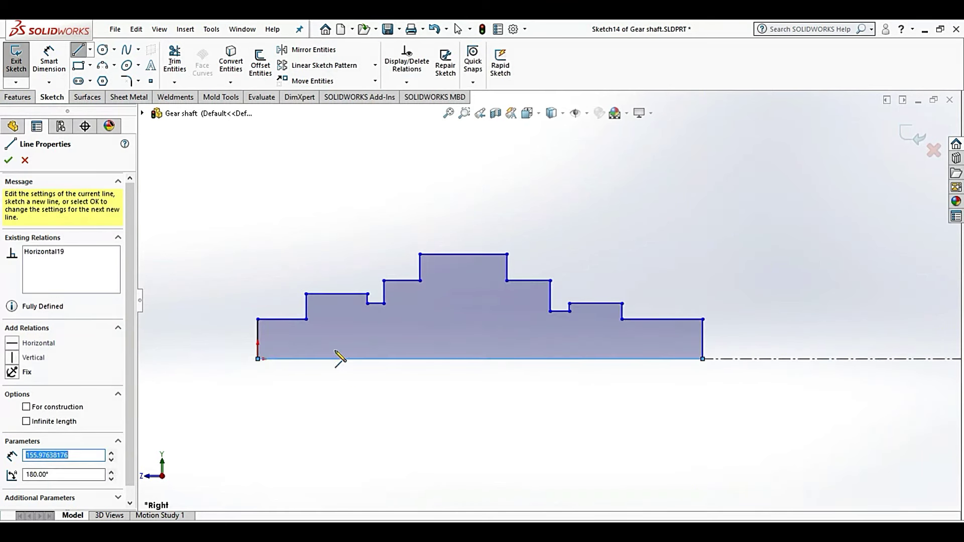
- Dimension the profile's bottom line to an overall length of 225
key(Escape)
scroll(528, 299, up, 3)
scroll(532, 351, up, 2)
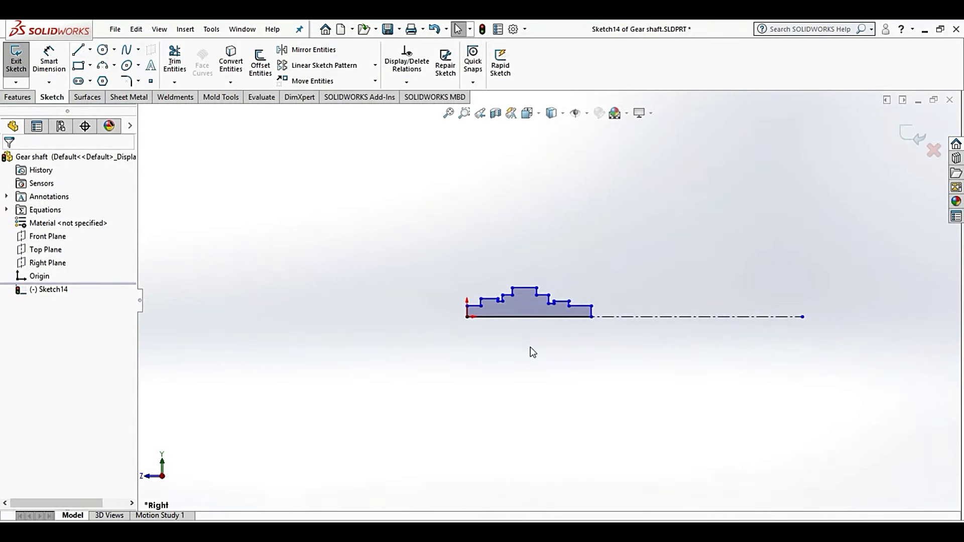
scroll(532, 351, down, 3)
ctrl+middle_drag(591, 273, 554, 295)
scroll(517, 296, down, 5)
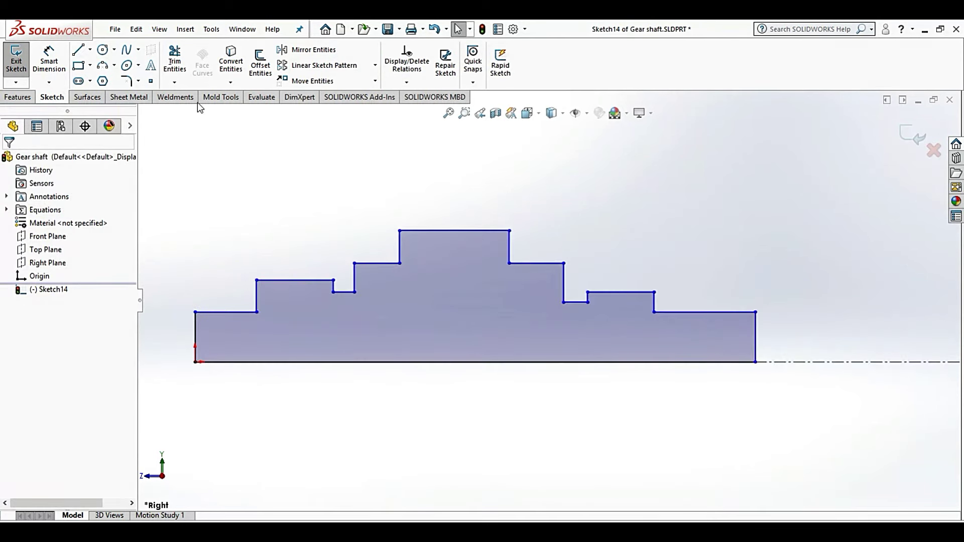
click(49, 61)
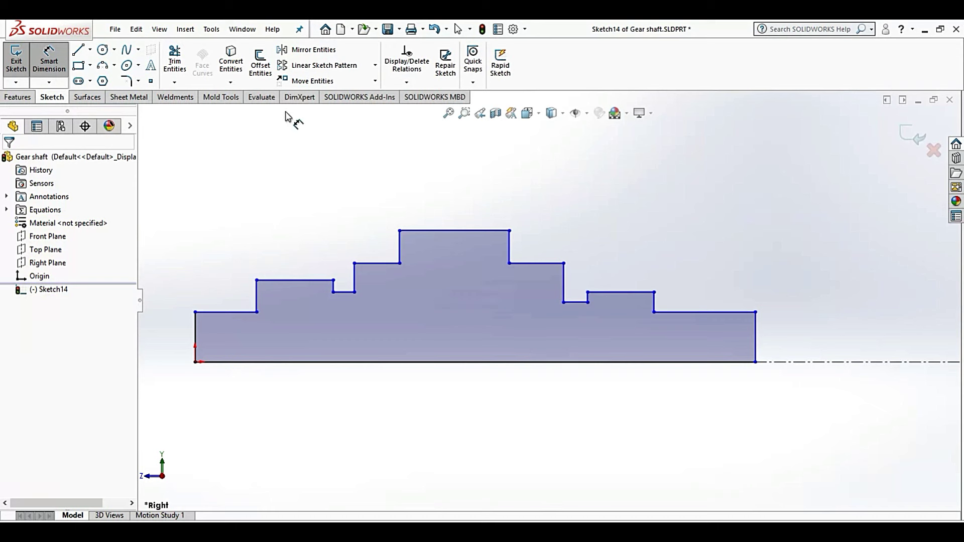
click(450, 397)
click(450, 423)
click(450, 426)
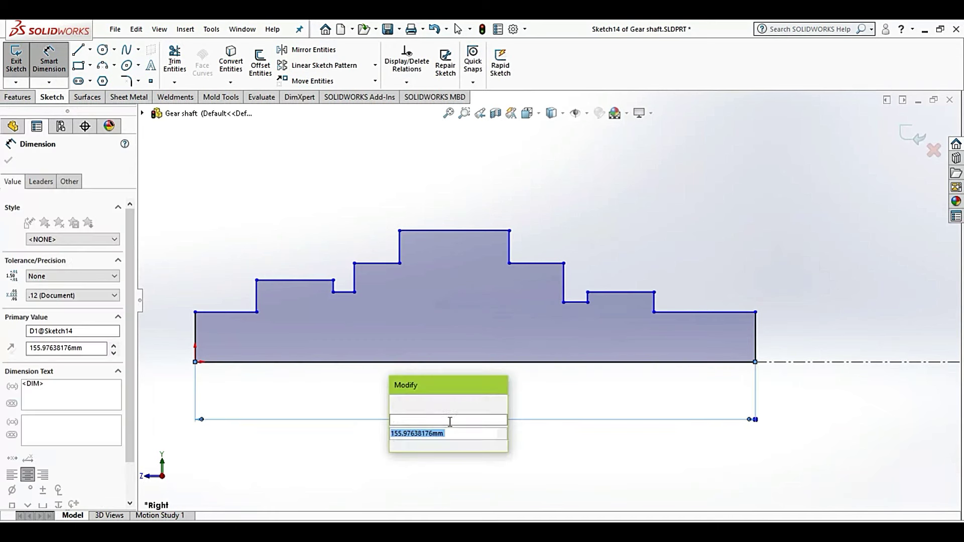
text(225)
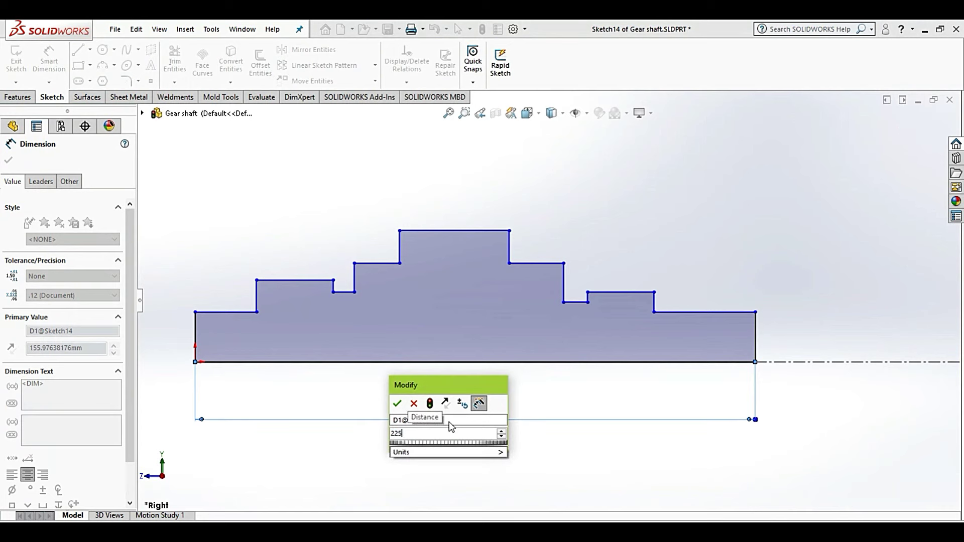
key(Return)
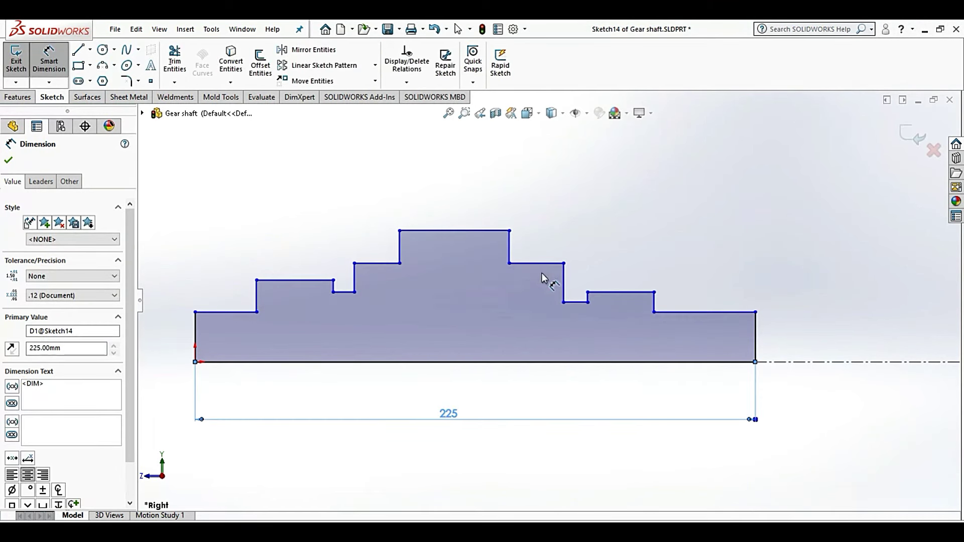
scroll(547, 279, up, 4)
scroll(461, 414, down, 3)
key(Escape)
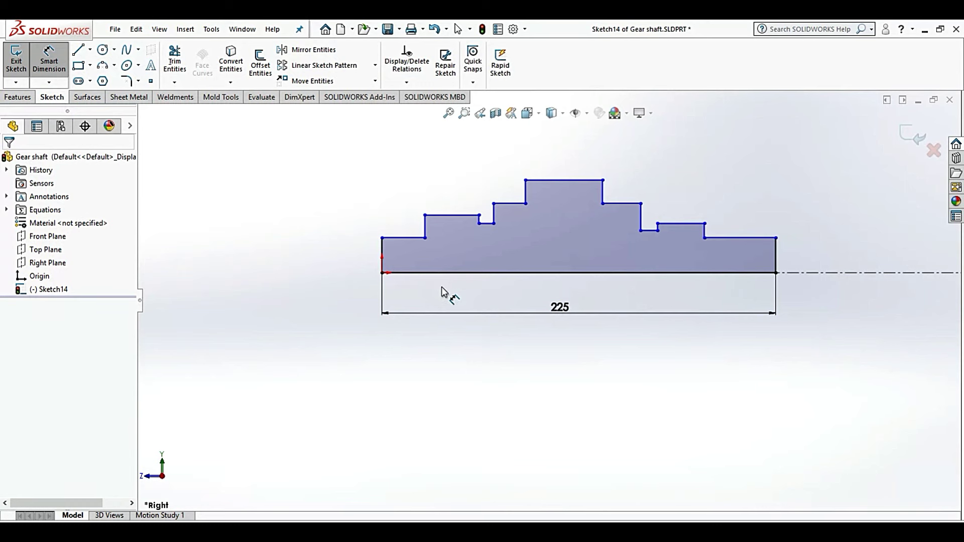
scroll(432, 261, down, 3)
scroll(346, 253, up, 1)
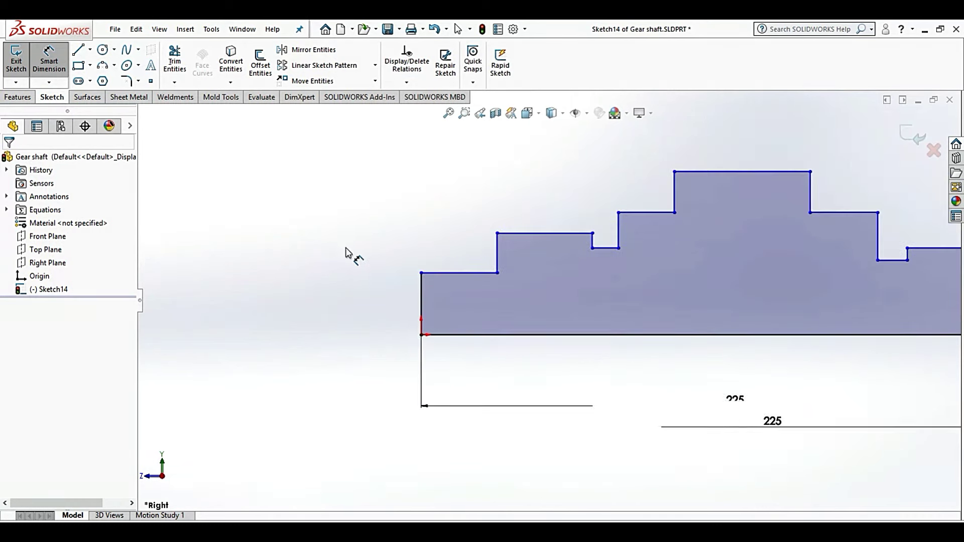
scroll(407, 285, down, 2)
scroll(378, 261, up, 3)
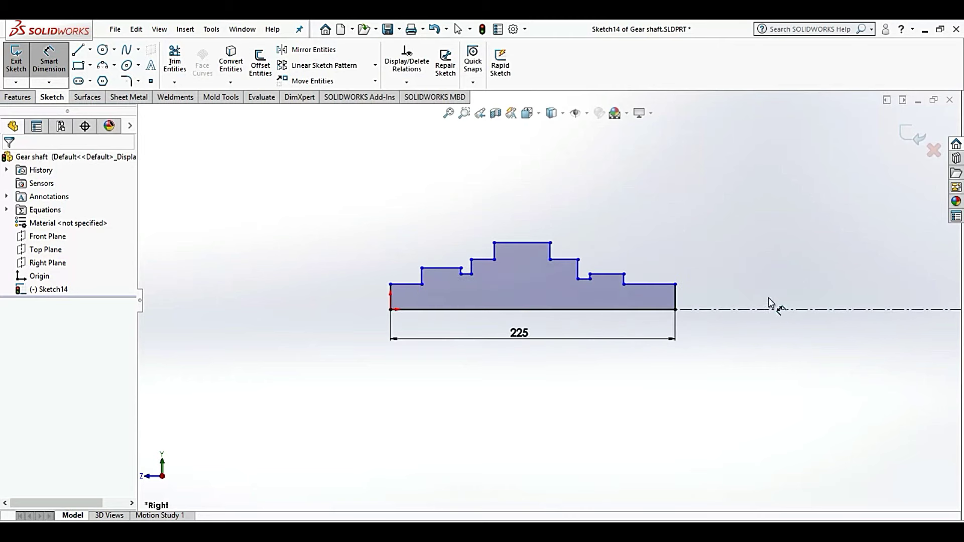
- Dimension the first step's top line to the centerline as a 28 diameter
click(456, 323)
click(709, 307)
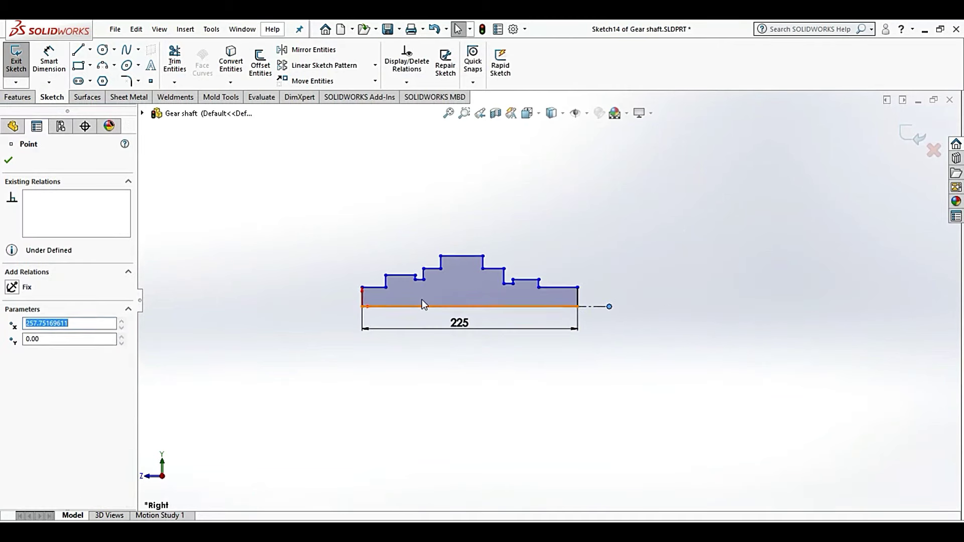
scroll(421, 299, down, 3)
click(49, 60)
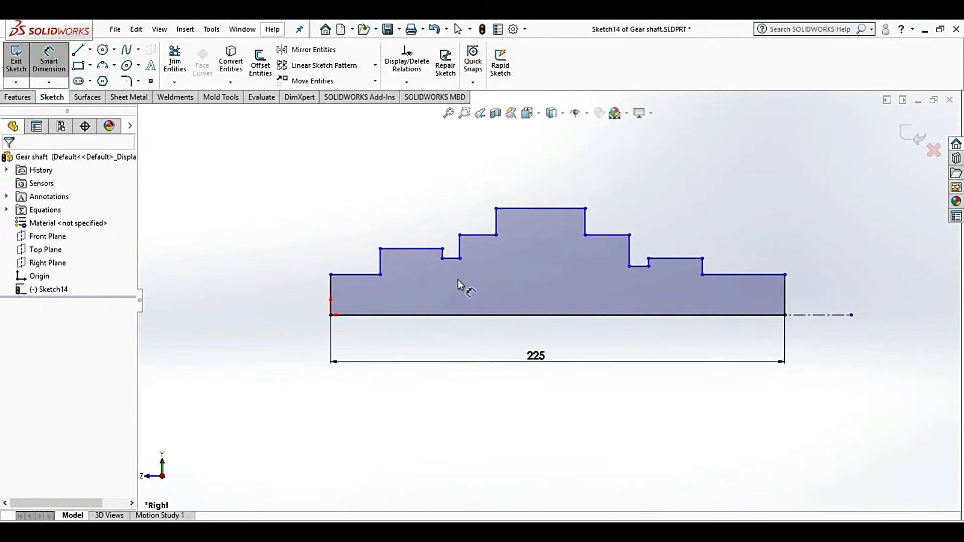
scroll(377, 331, down, 2)
click(374, 251)
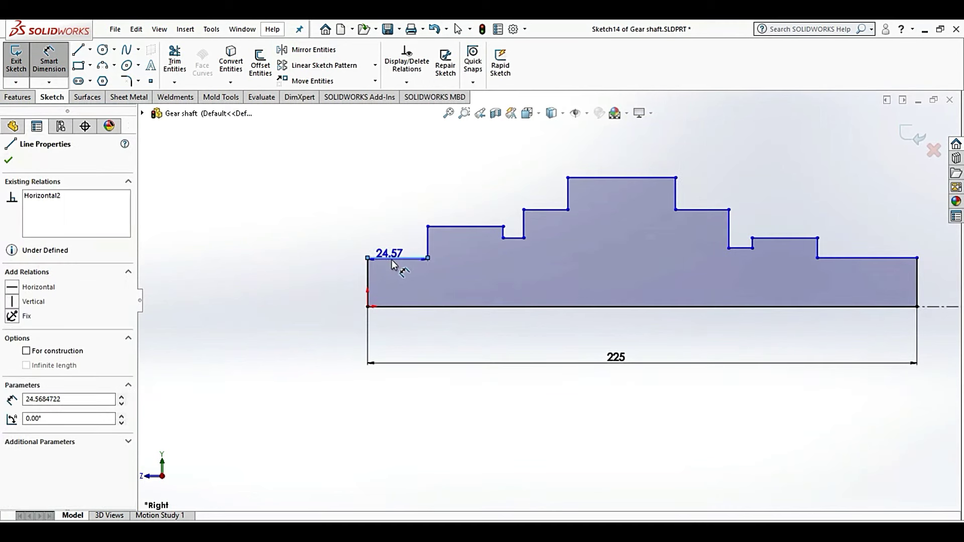
scroll(534, 243, up, 1)
scroll(534, 243, up, 2)
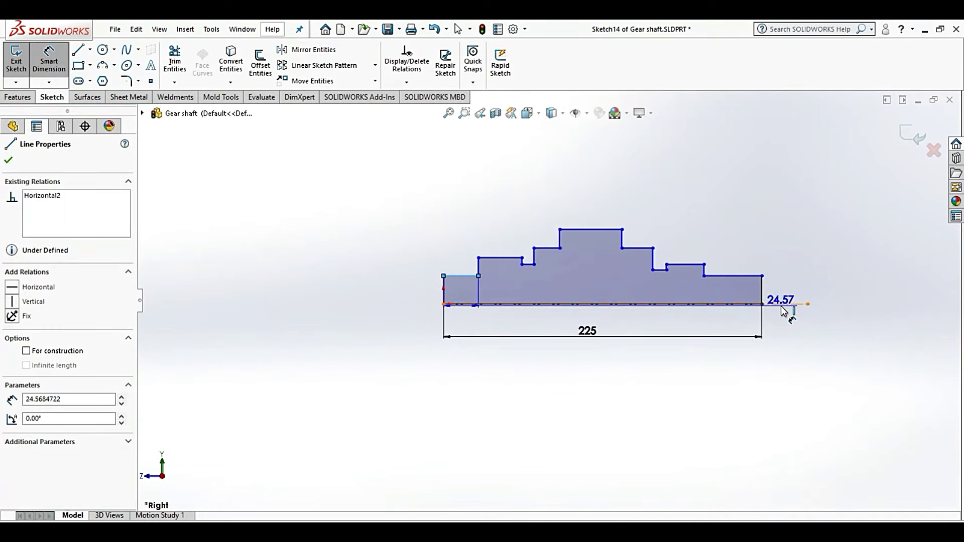
click(786, 304)
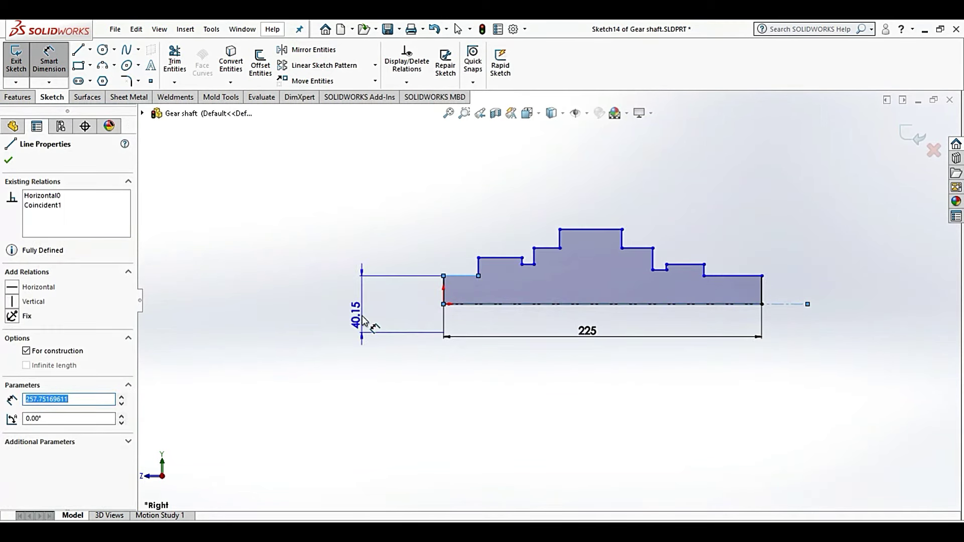
click(363, 321)
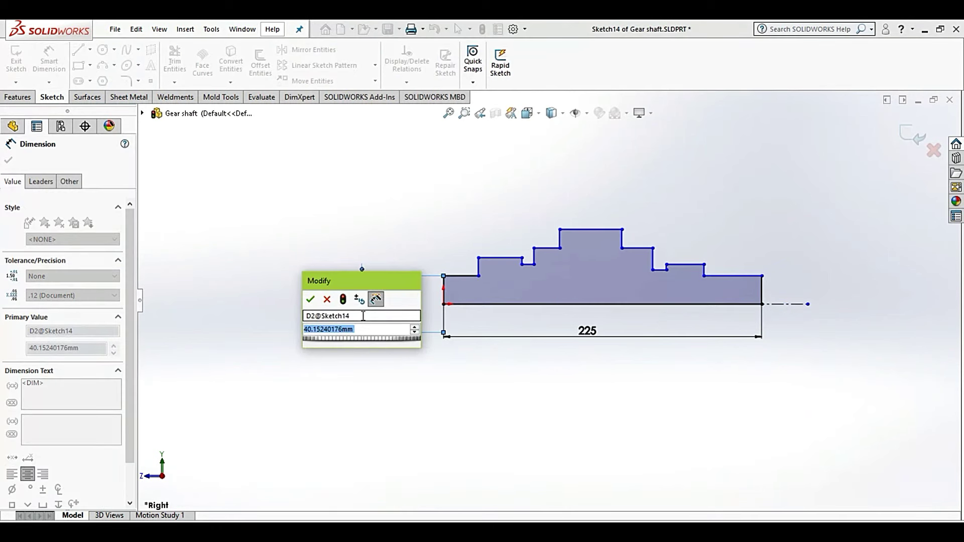
text(28)
key(Return)
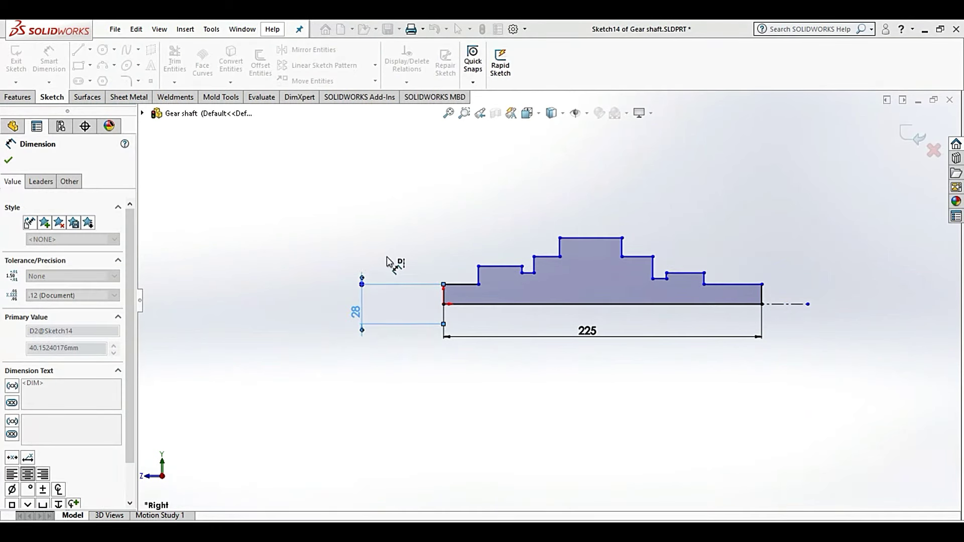
click(652, 229)
- Dimension the second step to the centerline as a 40 diameter
scroll(627, 291, down, 2)
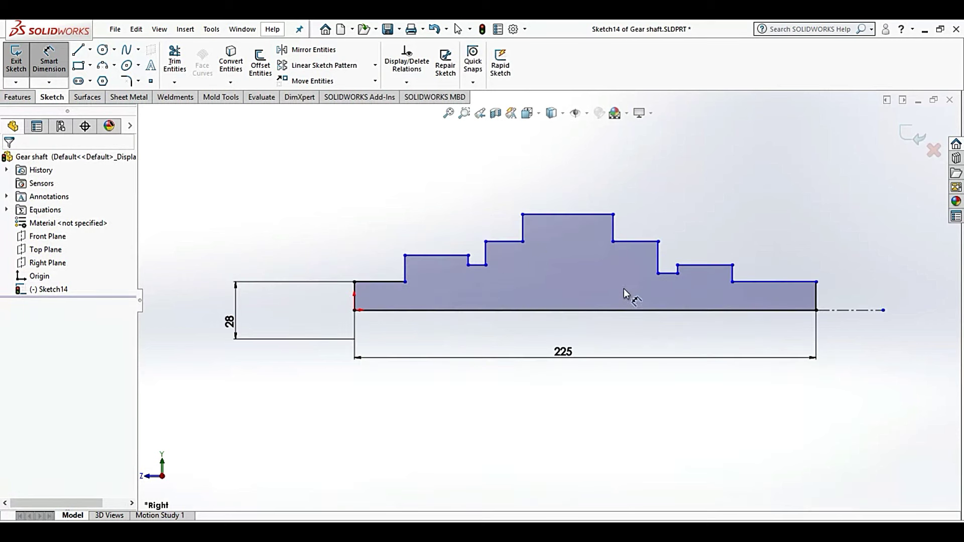
click(437, 256)
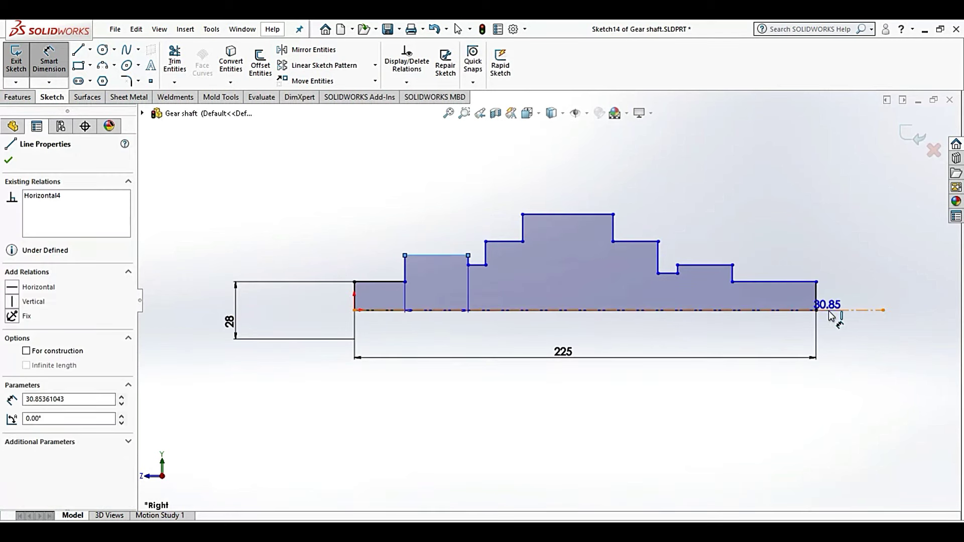
click(829, 310)
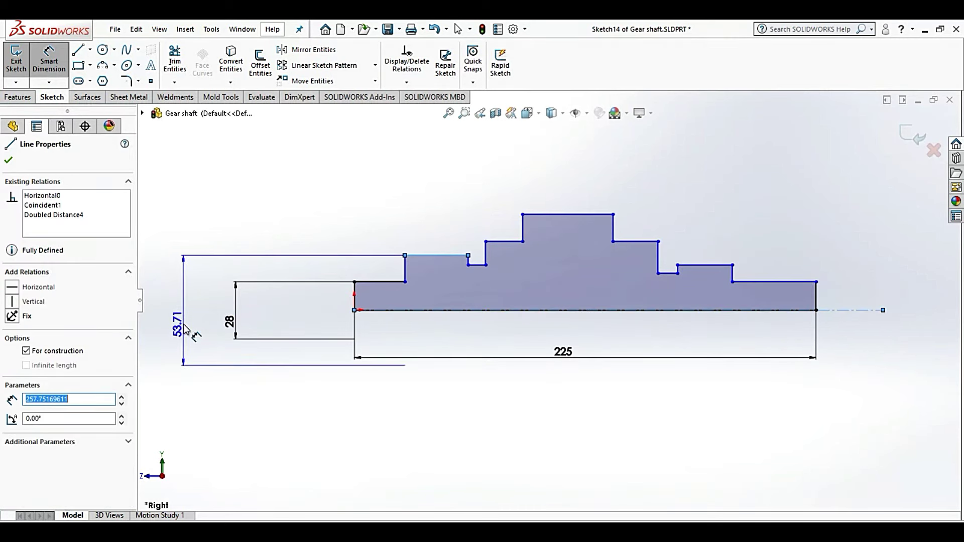
click(186, 327)
click(186, 329)
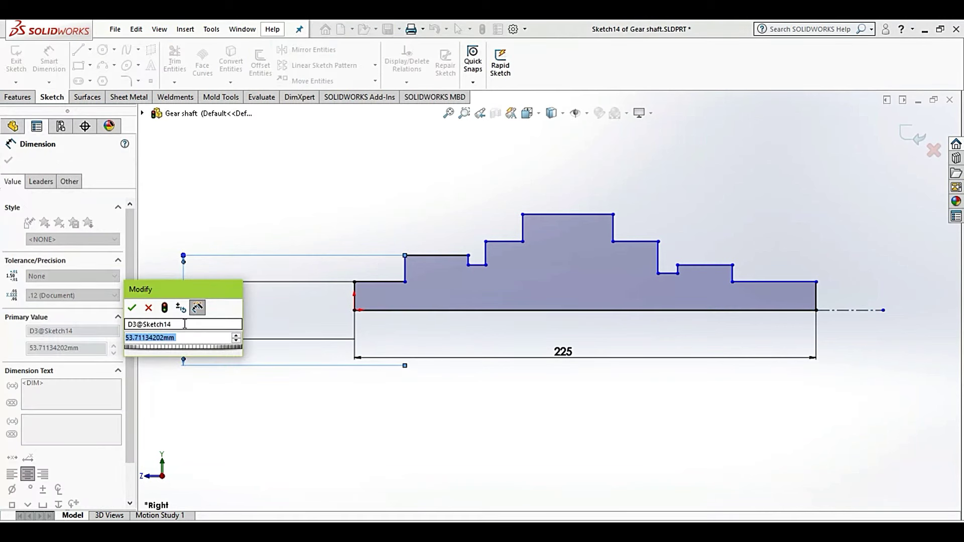
text(40)
key(Return)
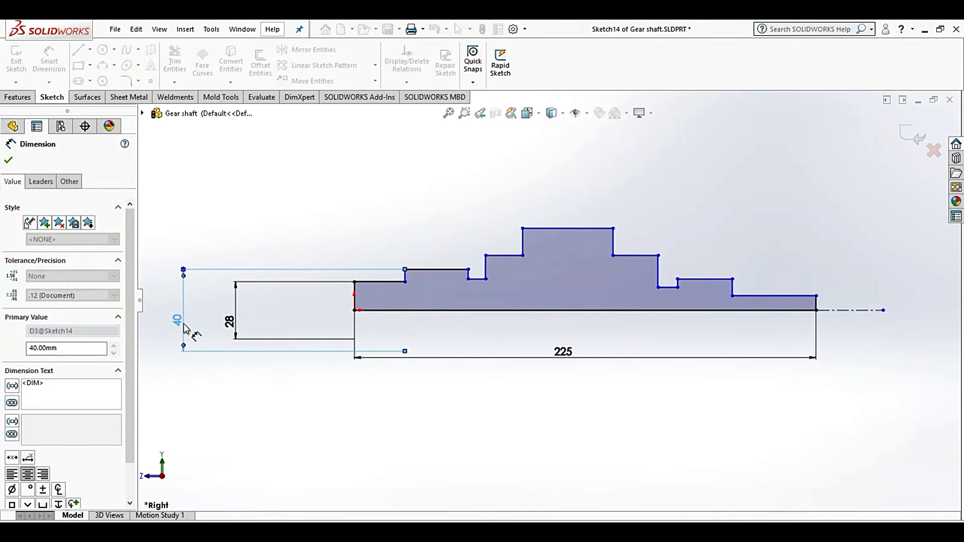
click(349, 218)
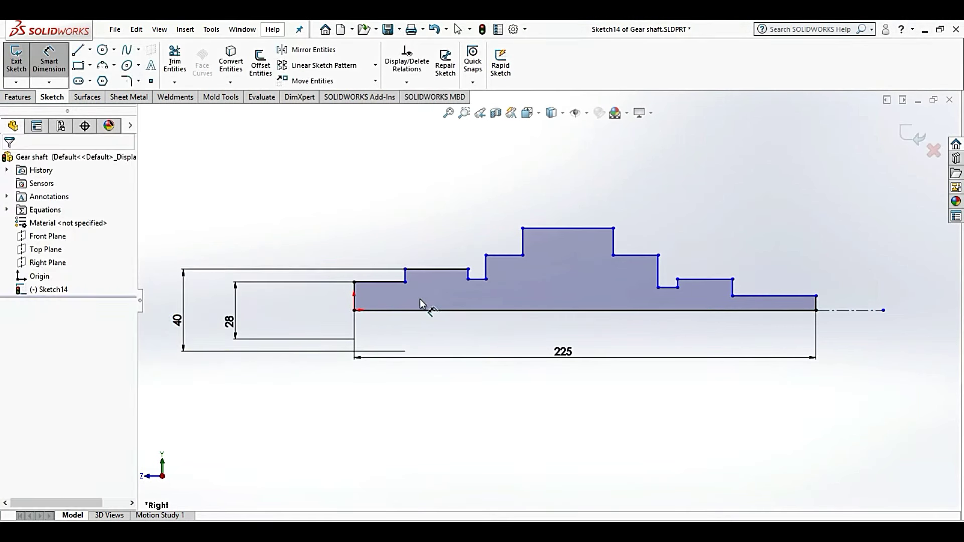
- Dimension the third step to the centerline as a 47 diameter
scroll(467, 322, down, 2)
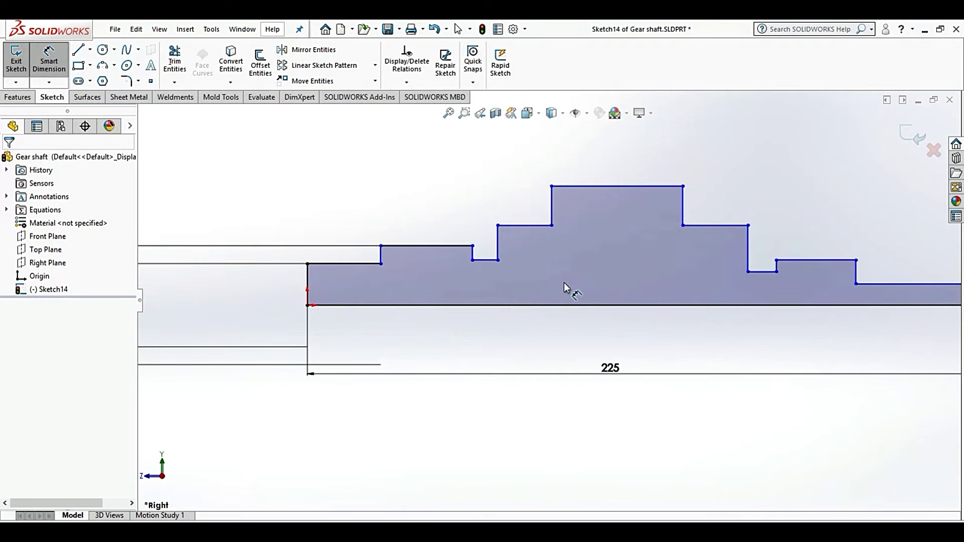
scroll(565, 285, up, 2)
scroll(570, 315, down, 2)
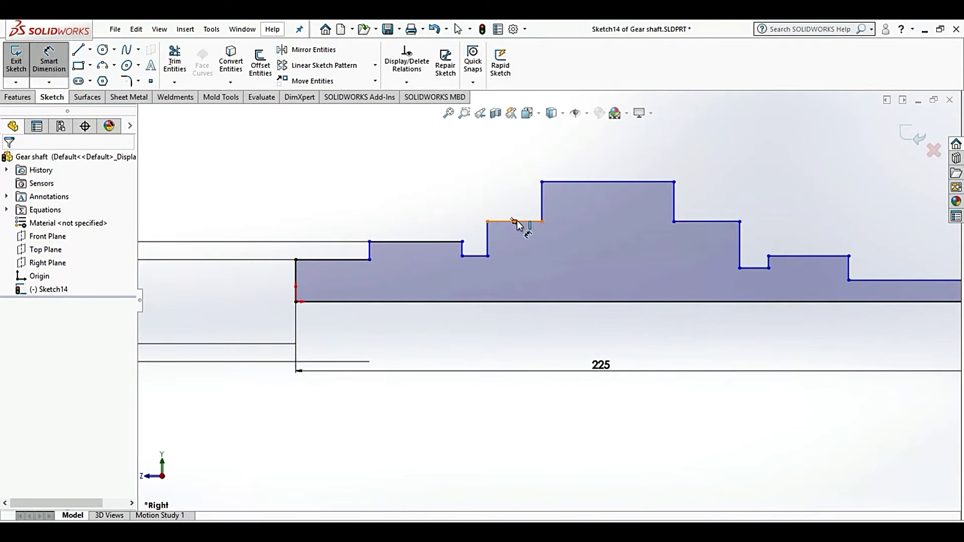
click(494, 222)
scroll(552, 264, up, 3)
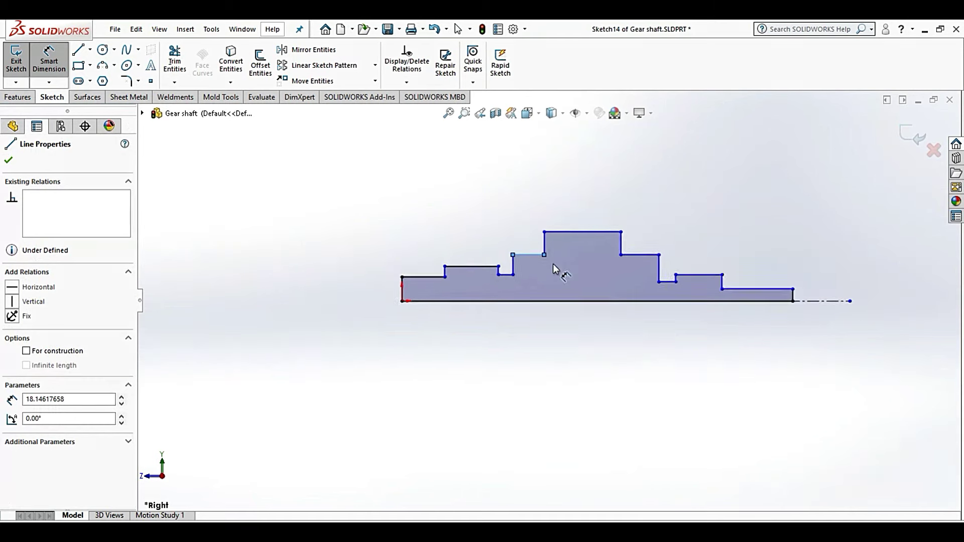
click(518, 262)
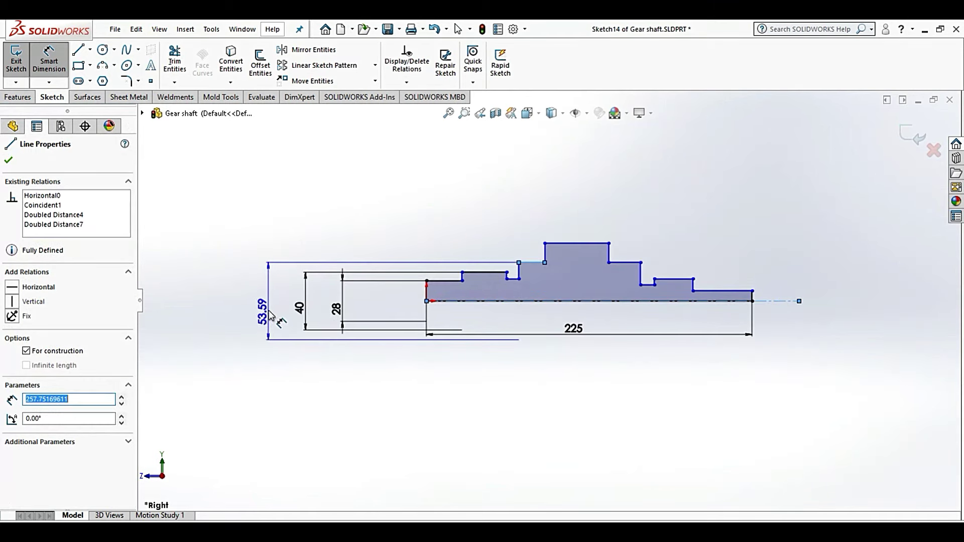
click(268, 313)
text(4)
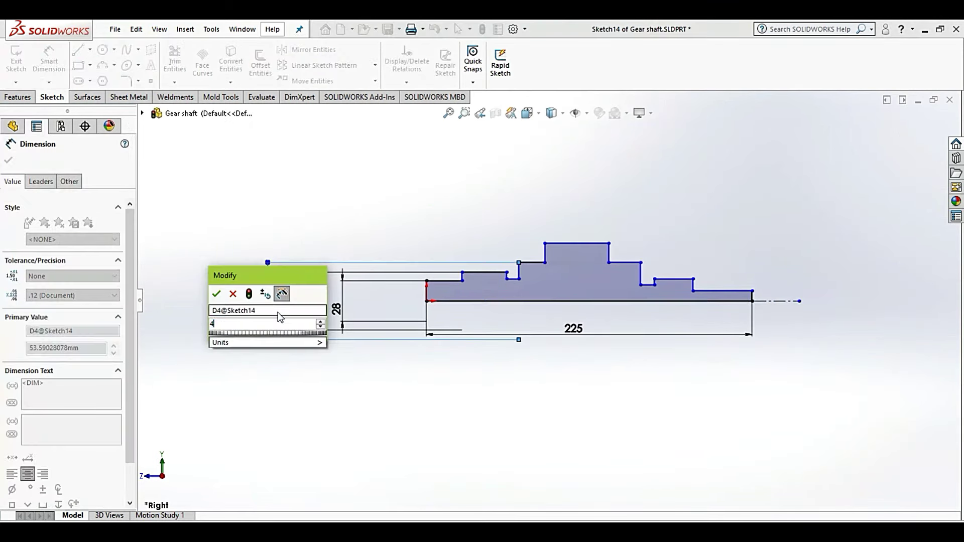
key(Return)
key(Escape)
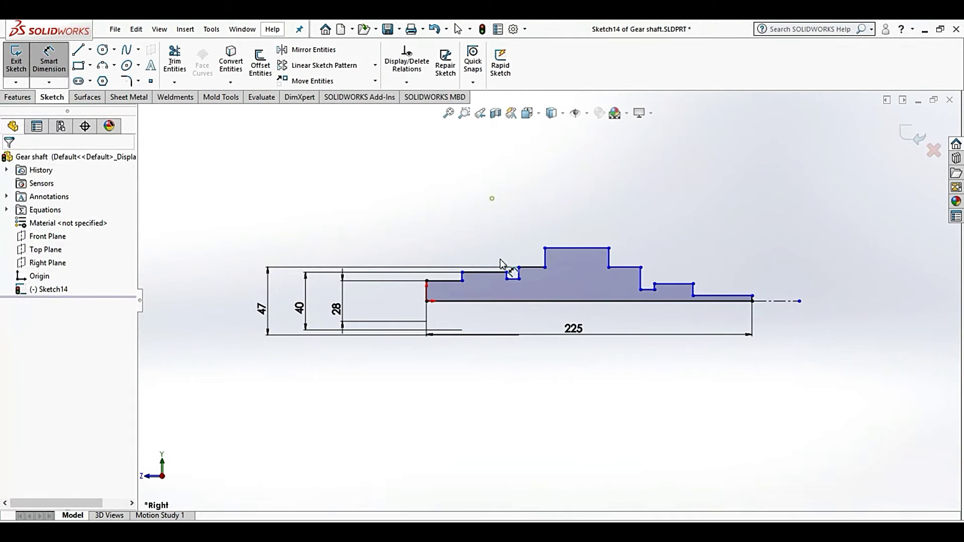
scroll(522, 283, up, 2)
- Dimension the tallest step to the centerline as a 70 diameter
click(612, 241)
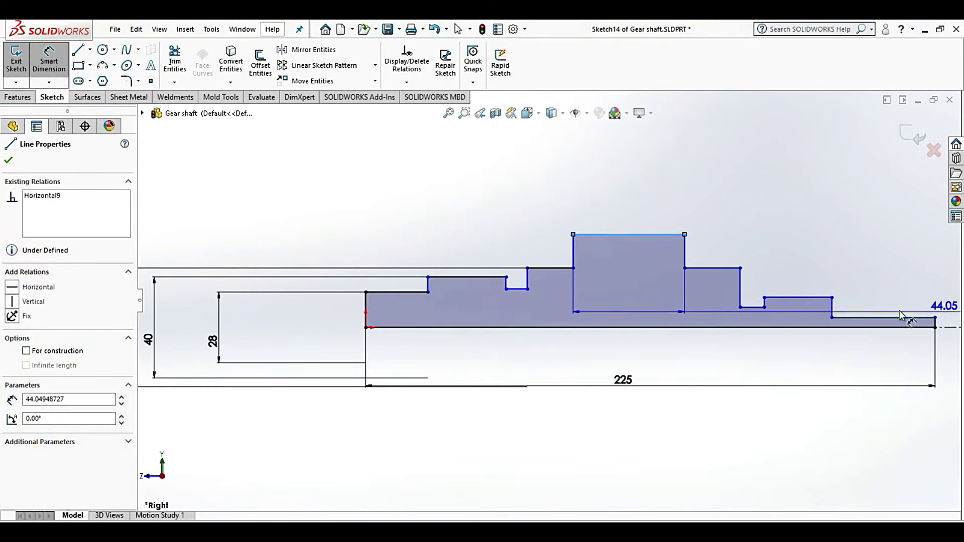
scroll(886, 321, up, 2)
click(896, 333)
scroll(547, 281, down, 2)
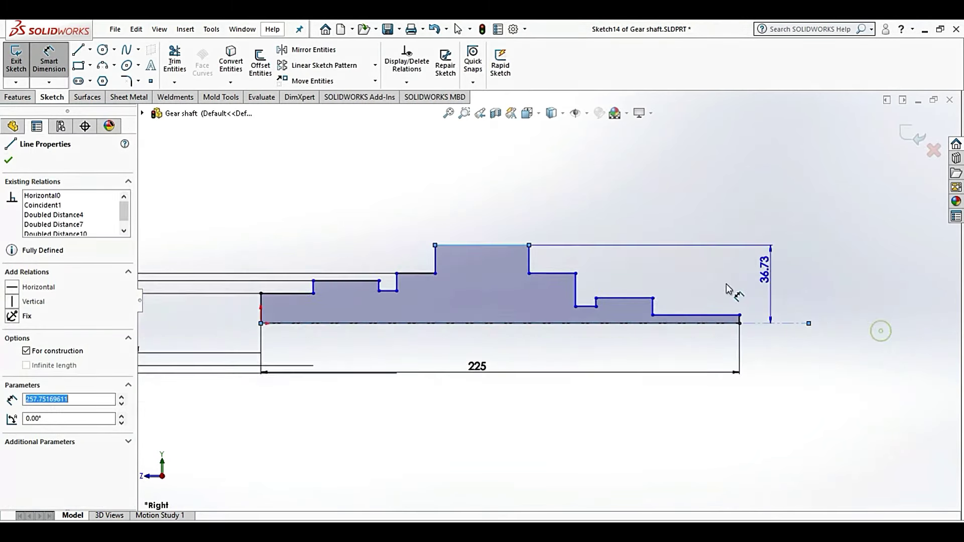
scroll(577, 306, down, 3)
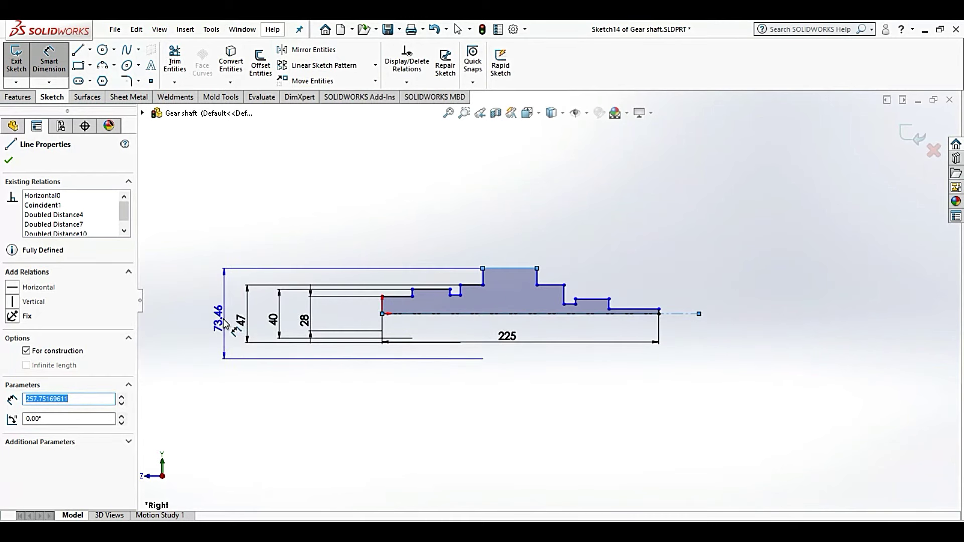
click(212, 325)
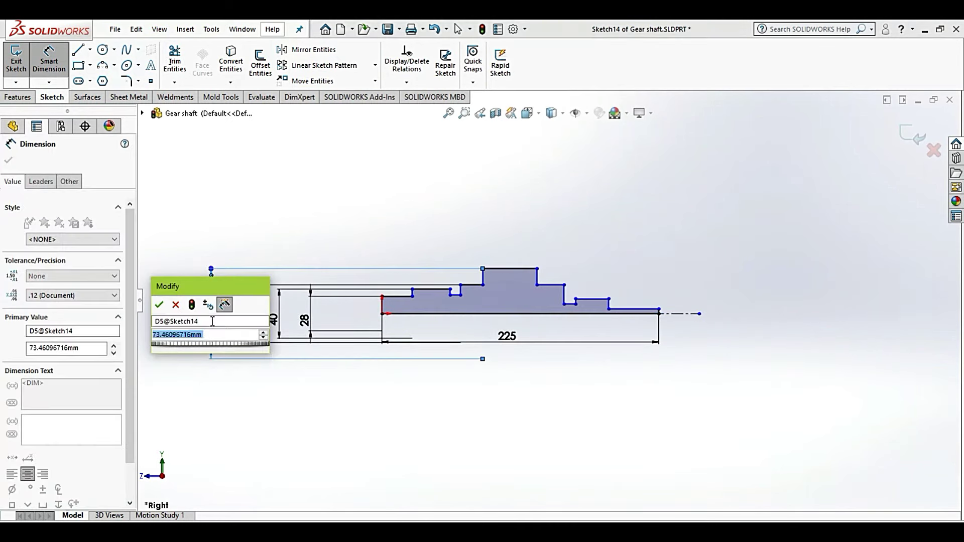
text(7)
text(70)
key(Return)
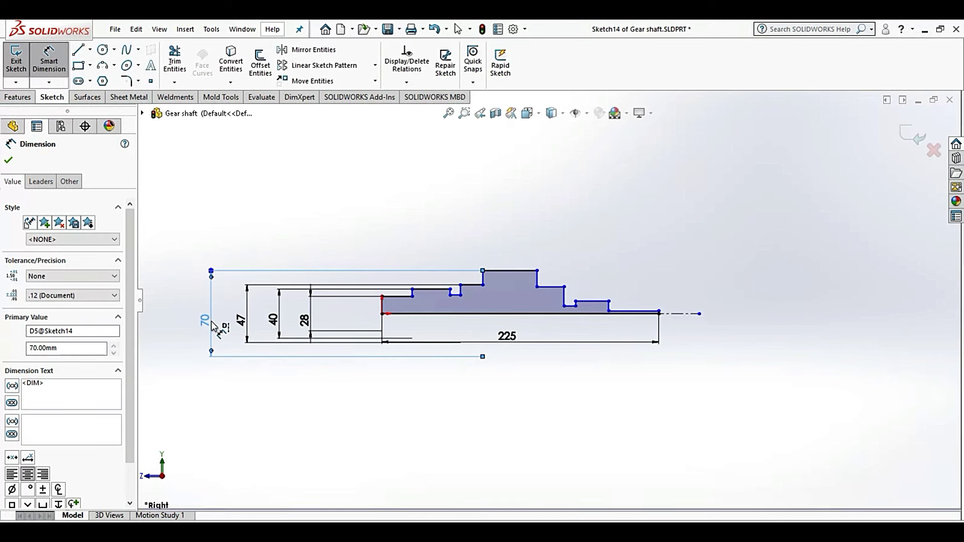
click(409, 219)
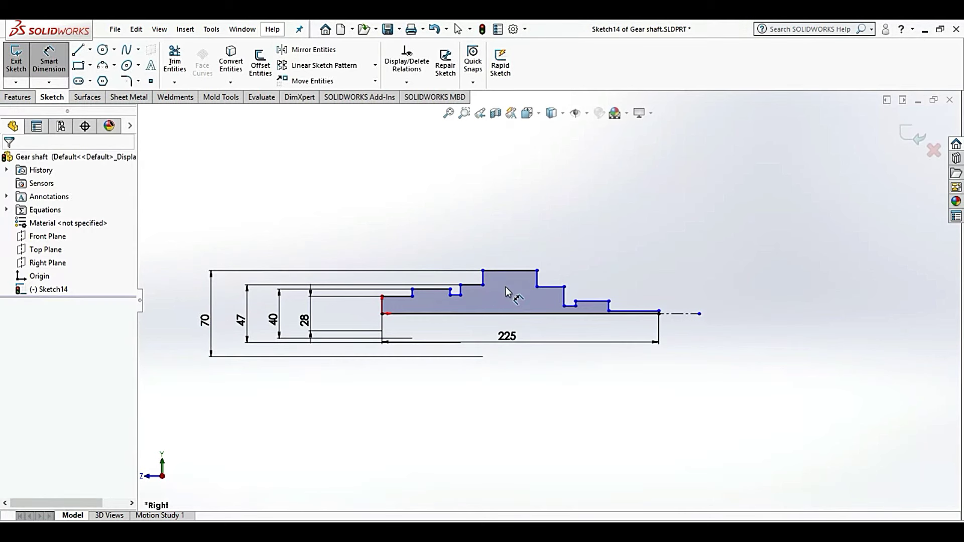
- Give the short step beside the first step a 38 mm diameter dimension
scroll(504, 287, down, 3)
scroll(499, 252, up, 1)
scroll(528, 264, up, 3)
scroll(496, 281, down, 3)
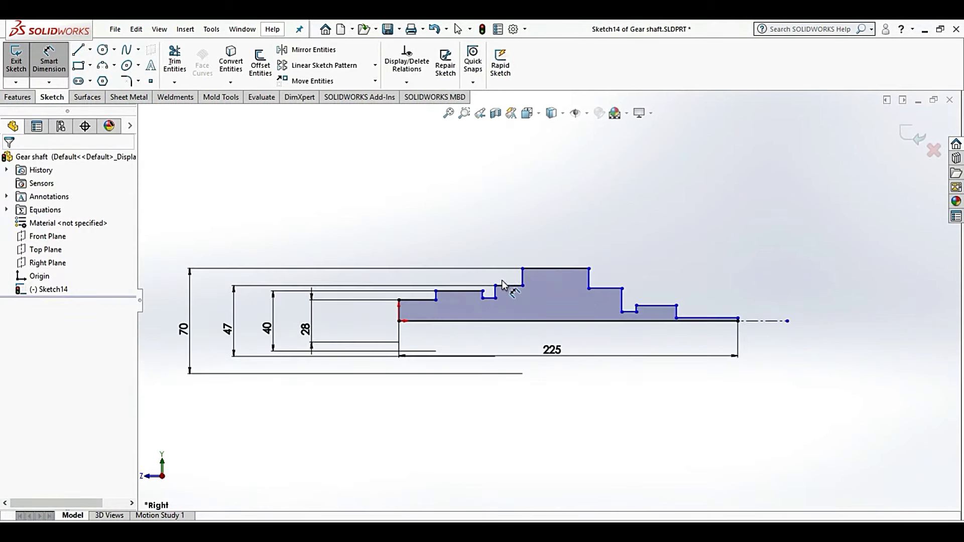
scroll(717, 334, down, 2)
scroll(668, 328, up, 2)
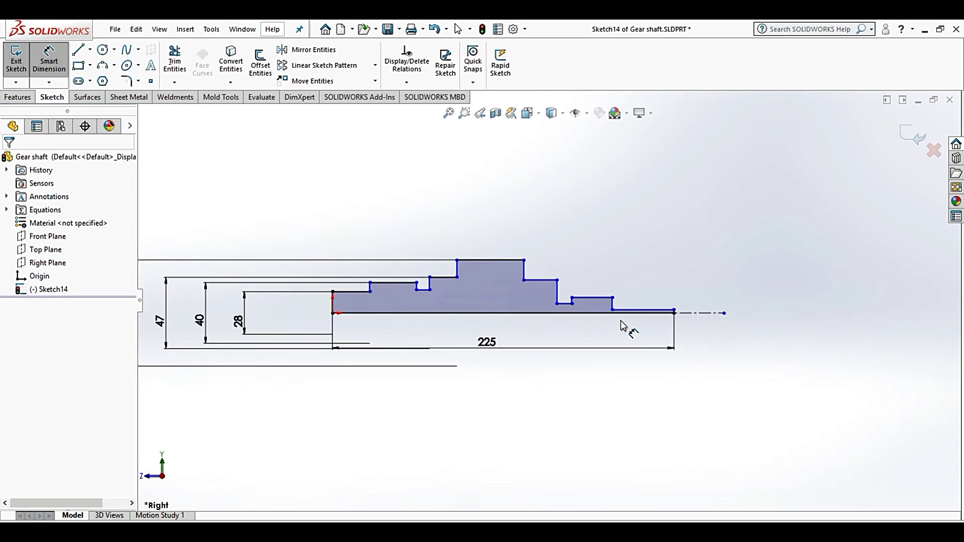
scroll(464, 314, down, 2)
scroll(419, 304, down, 2)
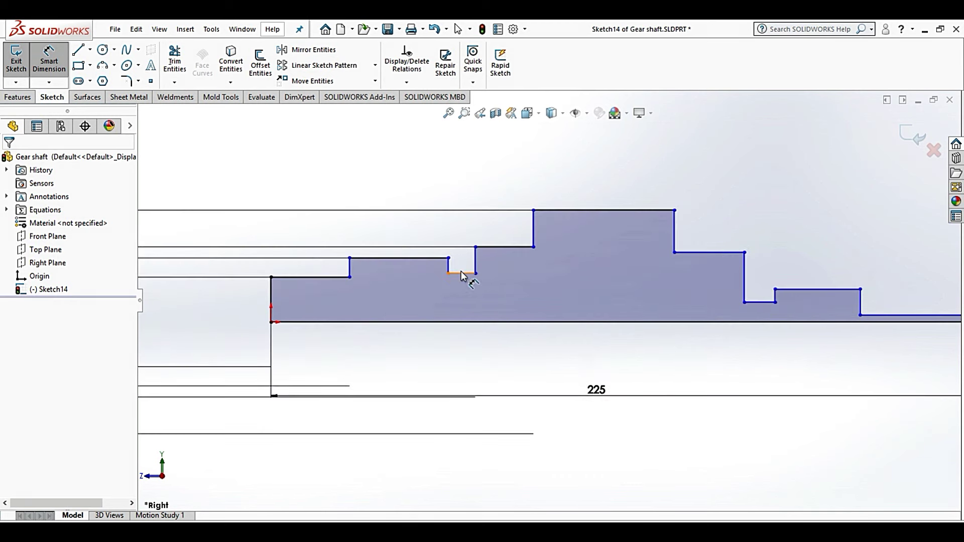
click(461, 271)
scroll(516, 283, up, 2)
scroll(658, 287, up, 2)
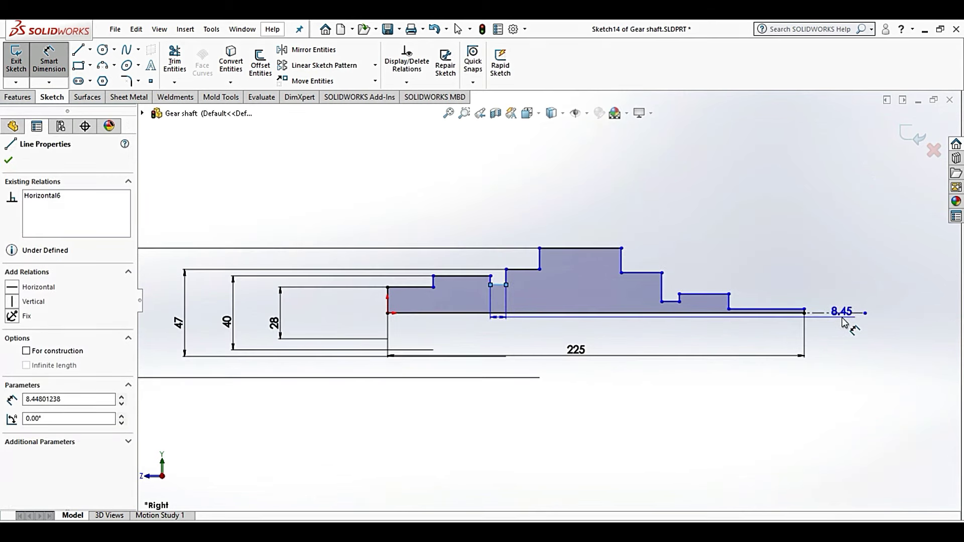
click(490, 285)
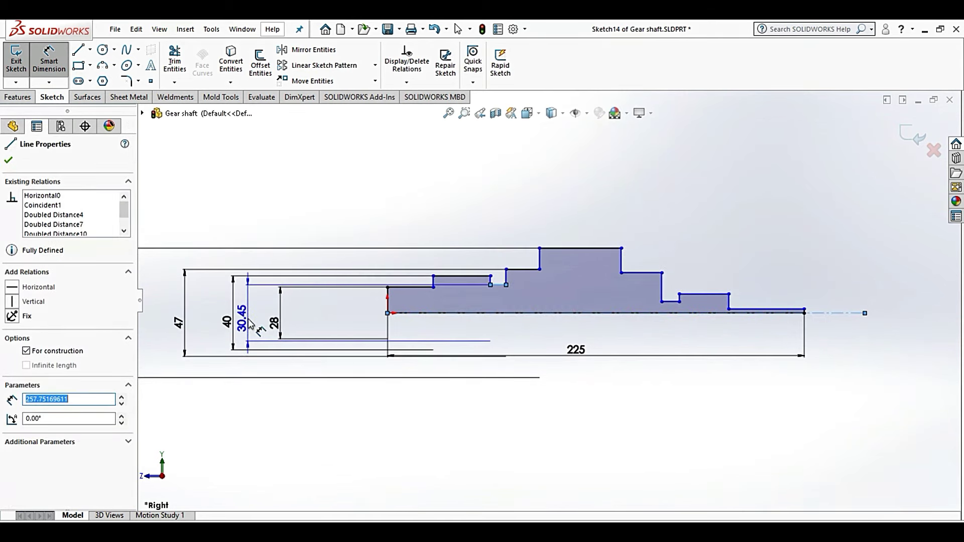
click(249, 324)
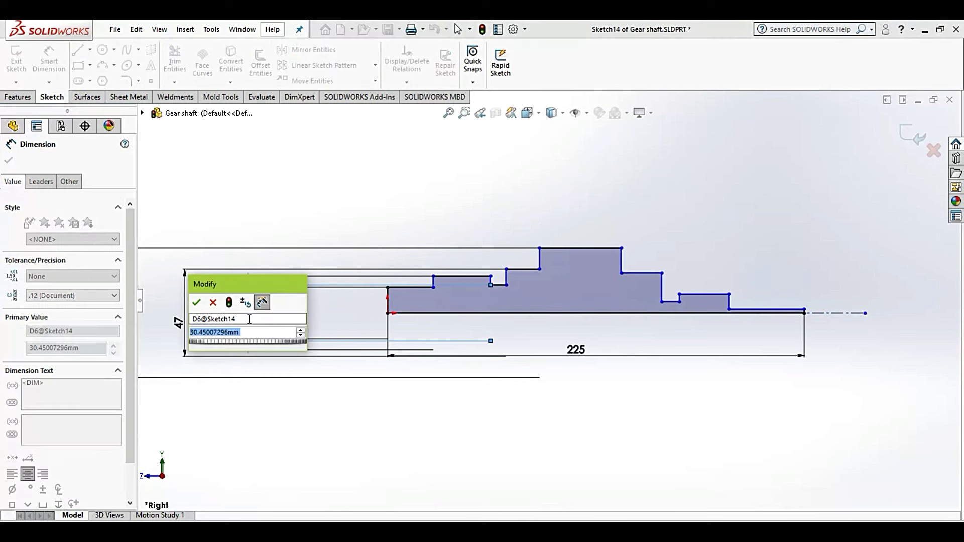
text(38)
key(Return)
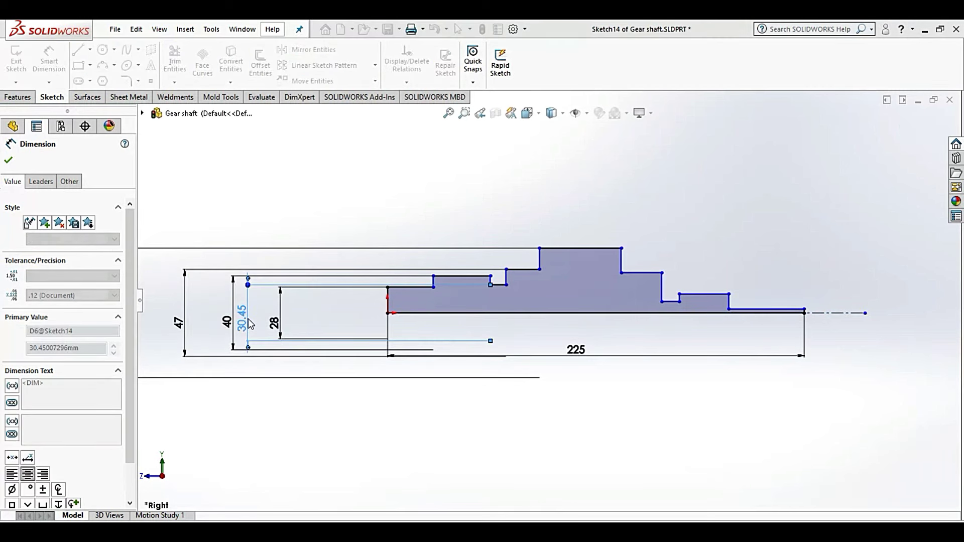
key(Escape)
scroll(658, 283, down, 3)
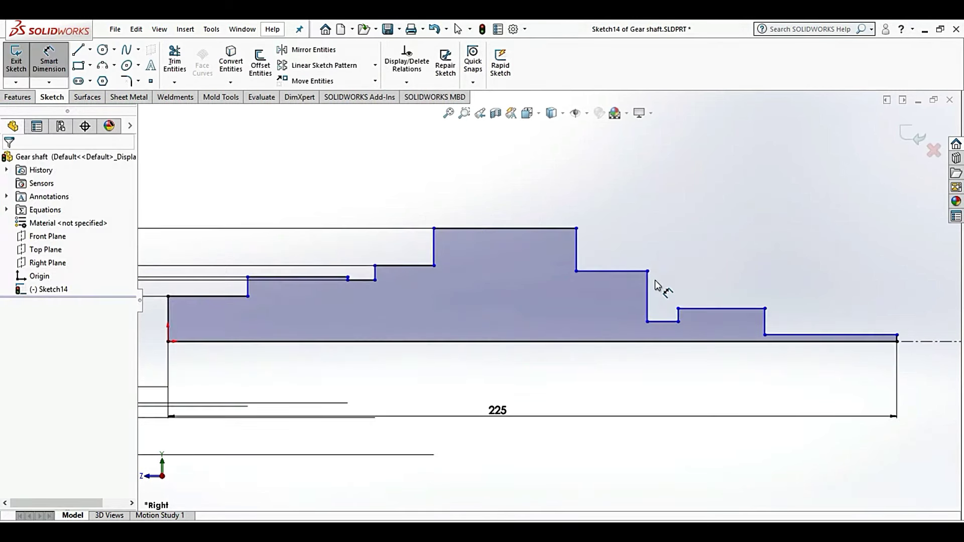
scroll(592, 280, up, 3)
scroll(555, 299, down, 2)
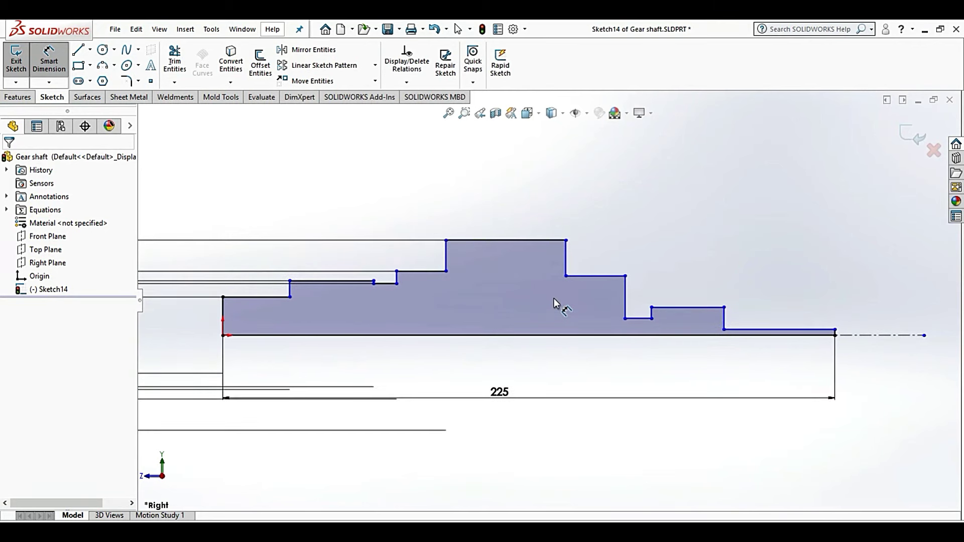
key(Escape)
scroll(573, 208, up, 3)
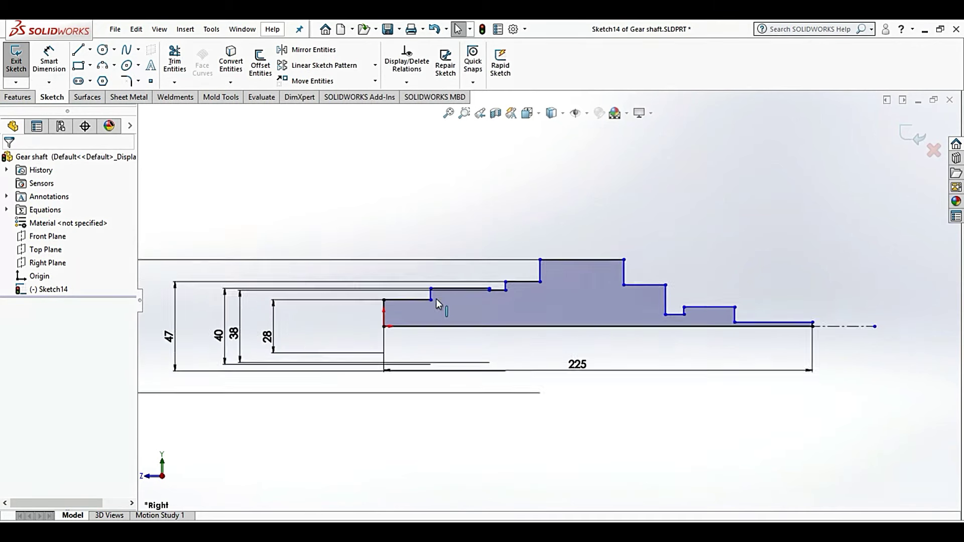
- Make the right end's top line collinear with the first step's top edge
scroll(492, 298, down, 1)
scroll(492, 298, down, 2)
click(382, 303)
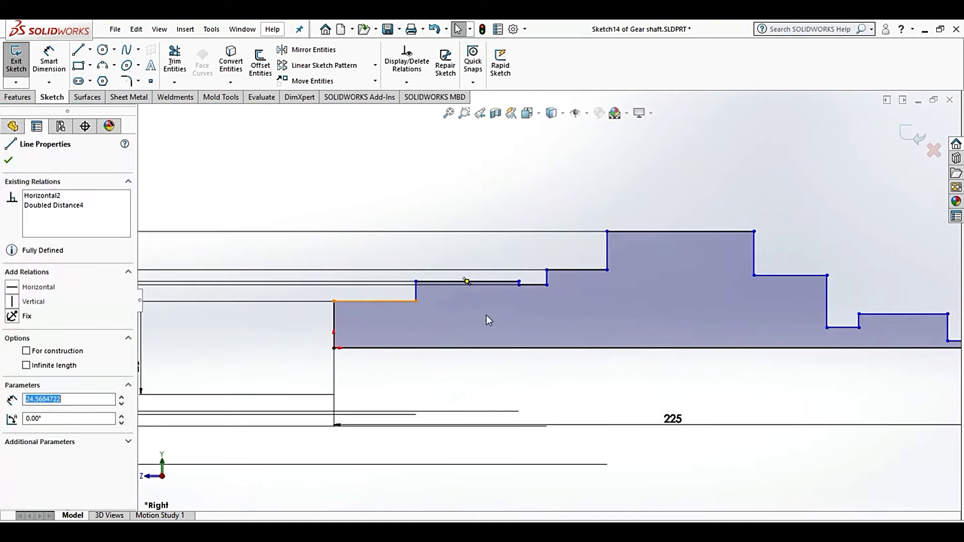
scroll(541, 305, up, 2)
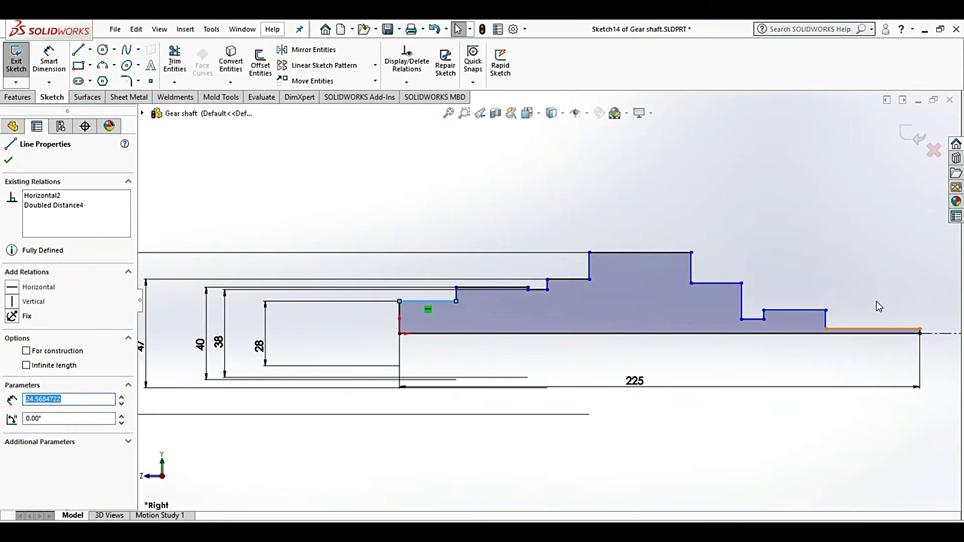
scroll(878, 307, down, 1)
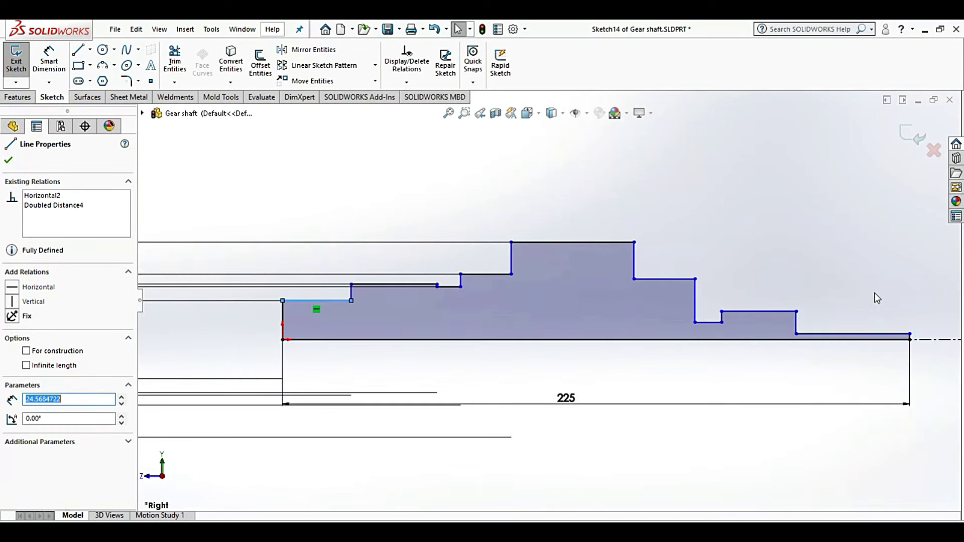
ctrl+click(844, 336)
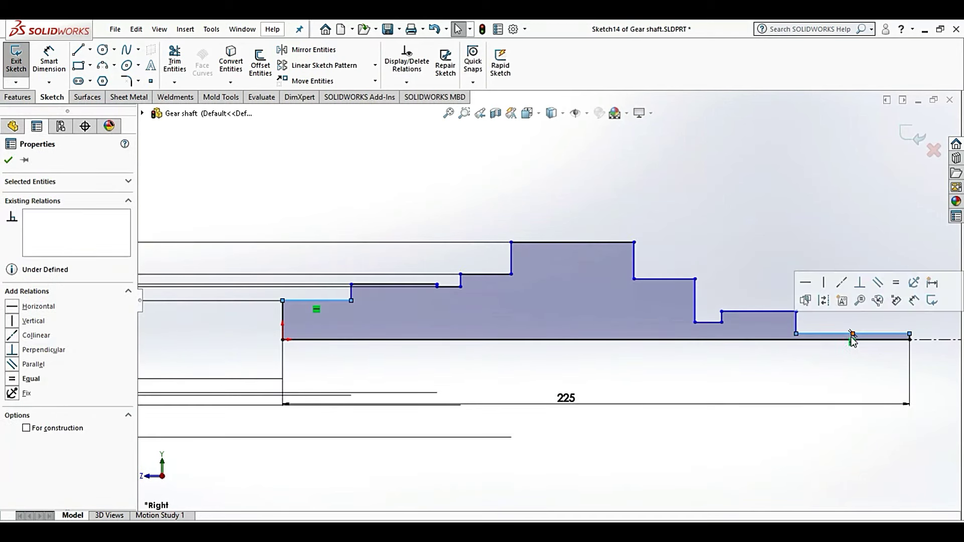
click(841, 282)
click(732, 201)
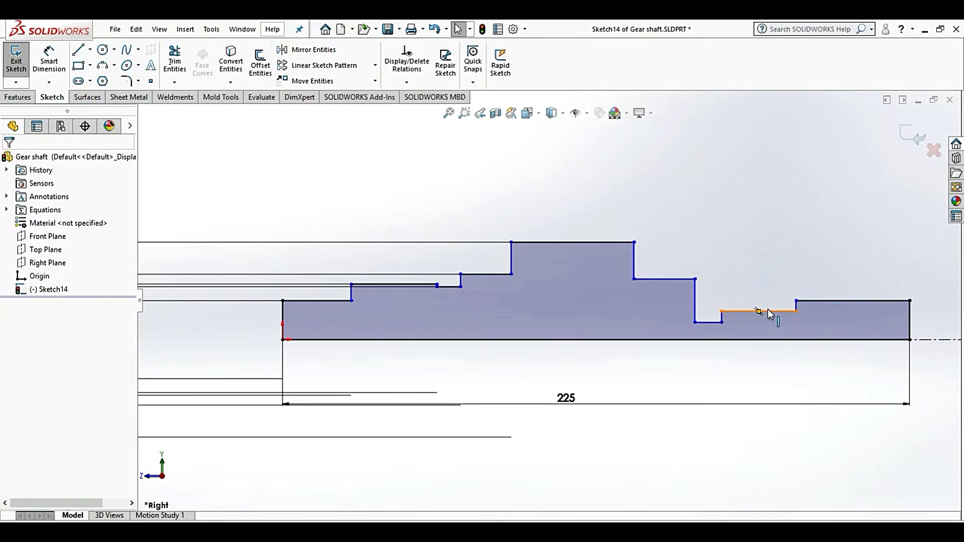
- Raise the right-hand step line and make it collinear with its matching left step
drag(767, 310, 758, 276)
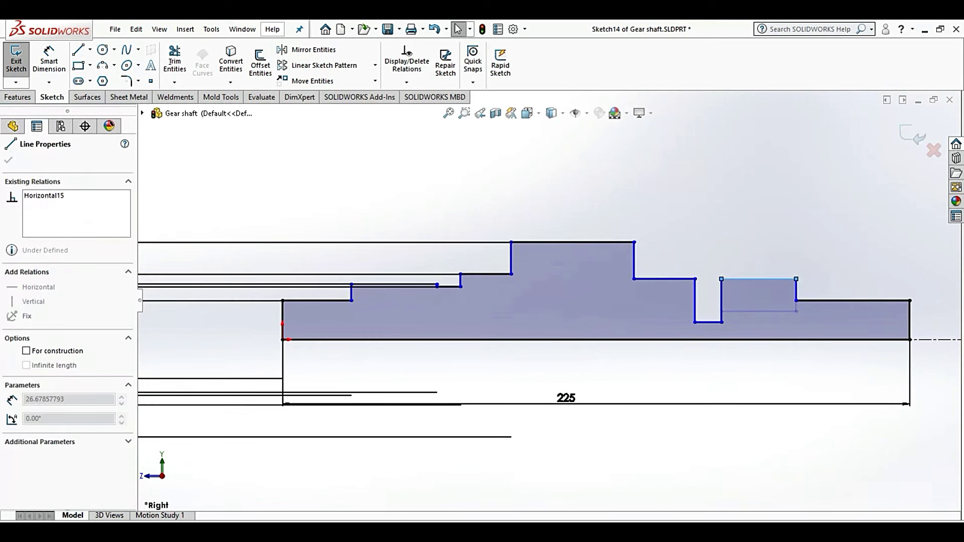
ctrl+click(422, 284)
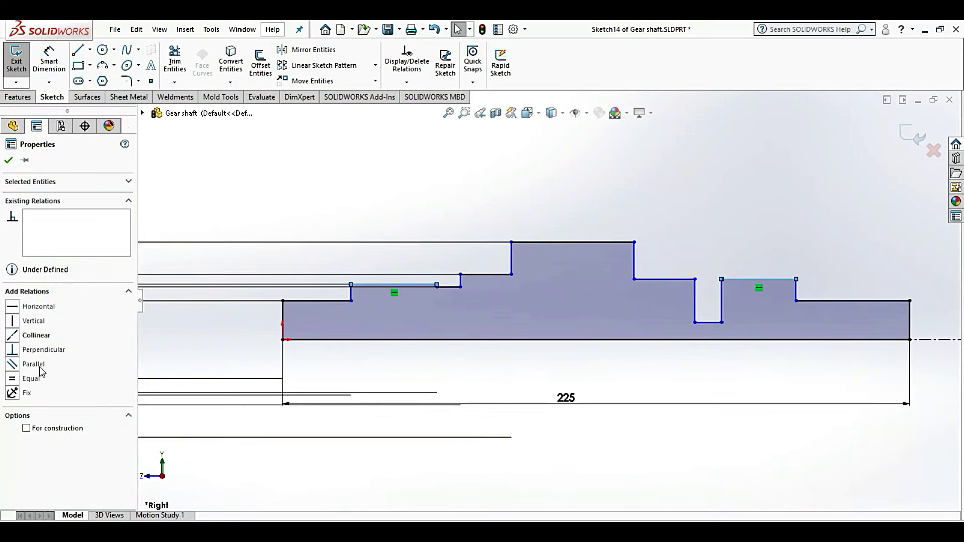
click(36, 335)
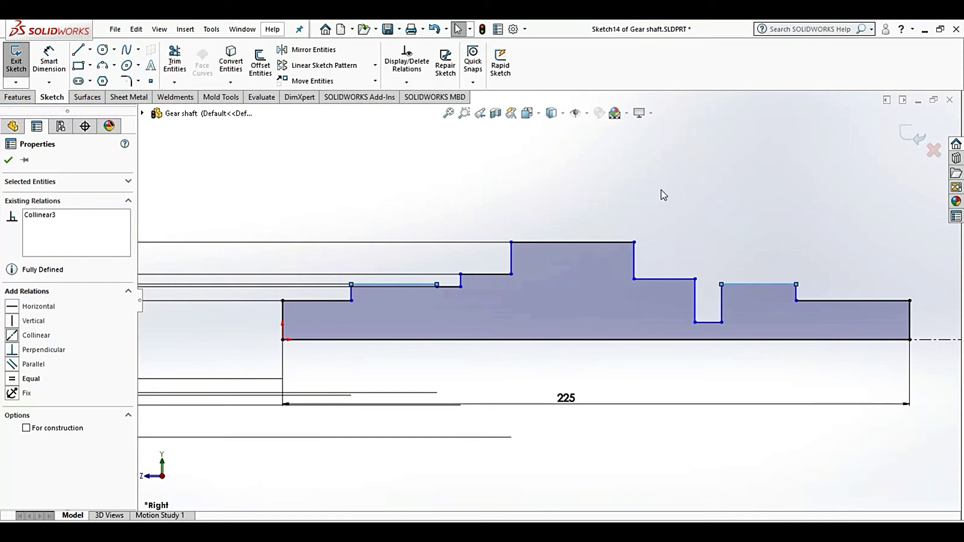
click(700, 231)
scroll(703, 253, down, 2)
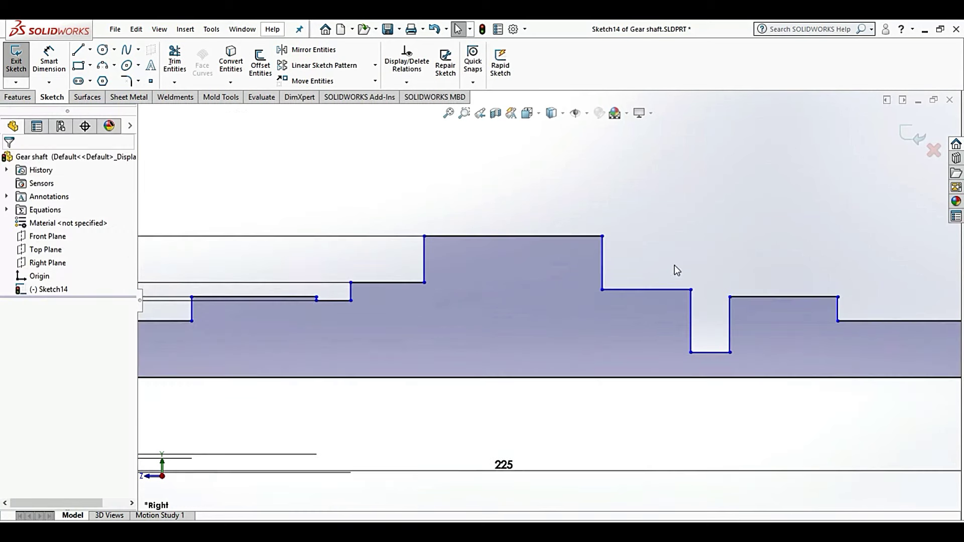
- Make the second groove's bottom collinear with the short ledge on the left
click(329, 300)
ctrl+click(704, 353)
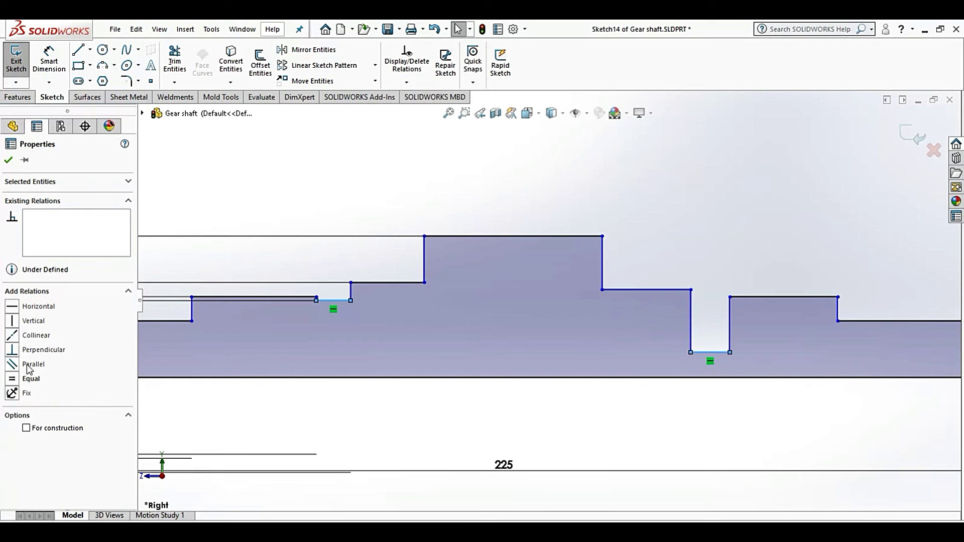
click(36, 336)
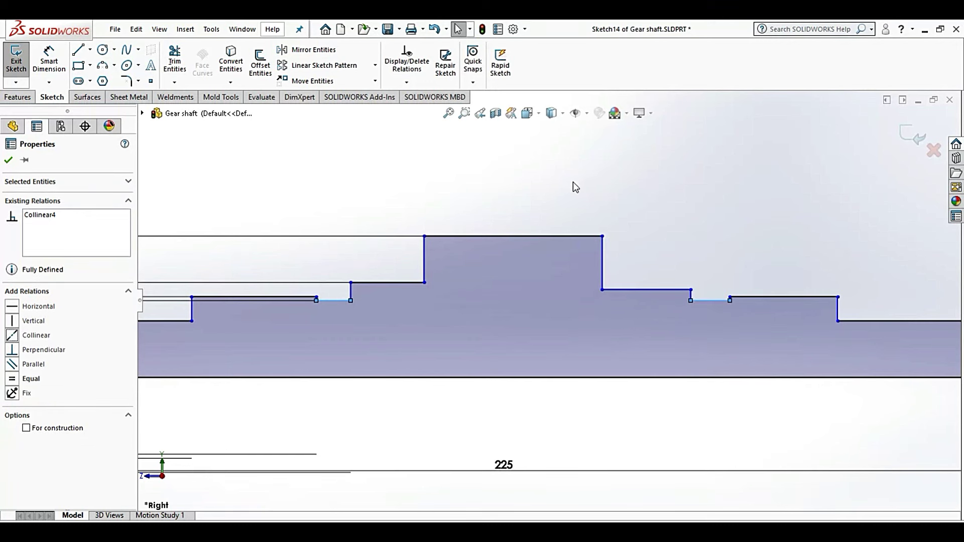
click(592, 190)
scroll(650, 272, up, 2)
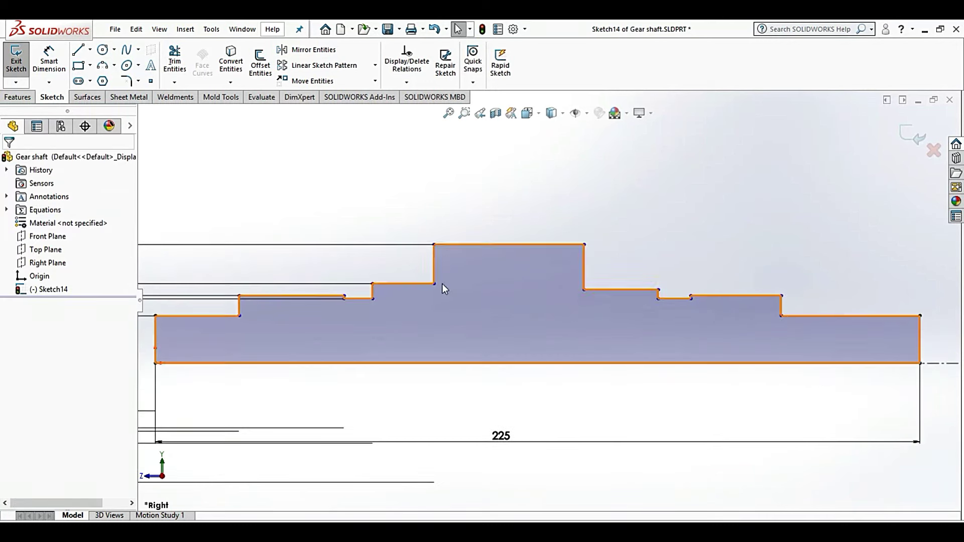
- Make the step lines on either side of the big step collinear
click(408, 284)
ctrl+click(607, 290)
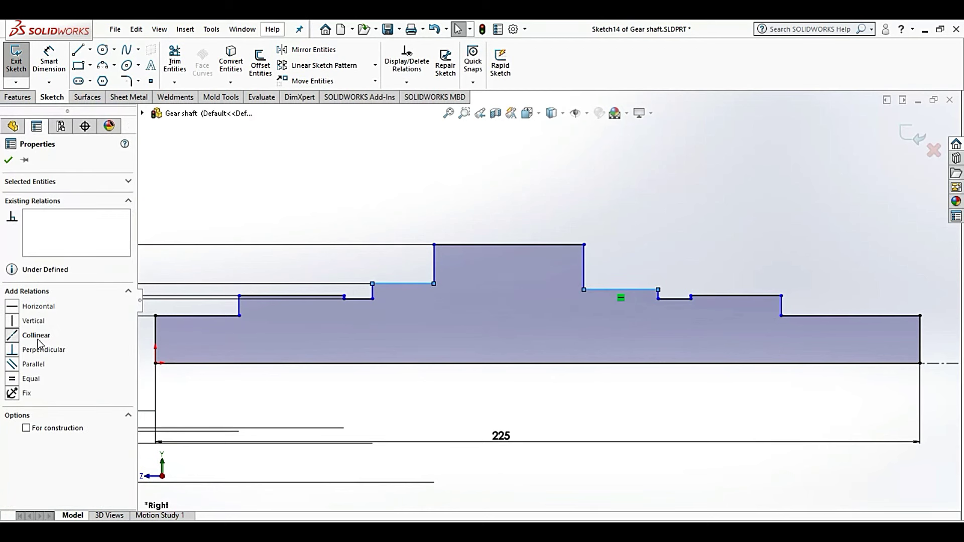
click(38, 337)
click(604, 176)
scroll(592, 225, up, 1)
- Restart Smart Dimension and zoom in on the shaft profile's left end
scroll(568, 314, up, 1)
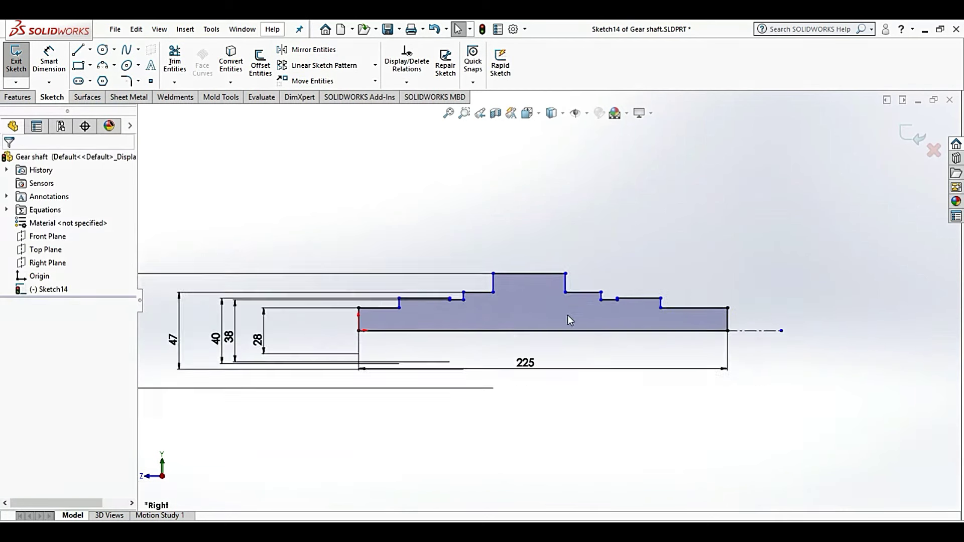
scroll(523, 331, down, 1)
click(52, 63)
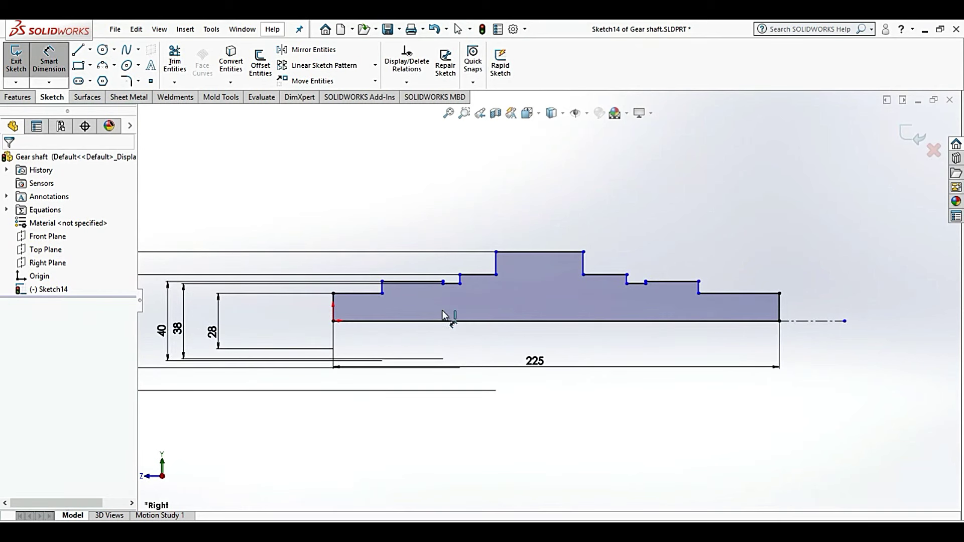
scroll(342, 296, down, 1)
scroll(482, 306, down, 2)
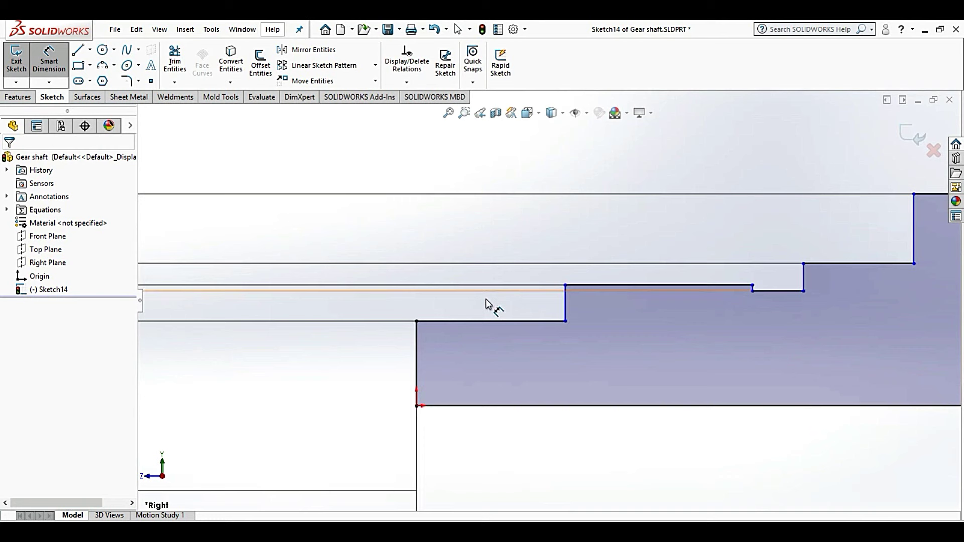
- Dimension the first step's top edge to a length of 35 mm
click(513, 322)
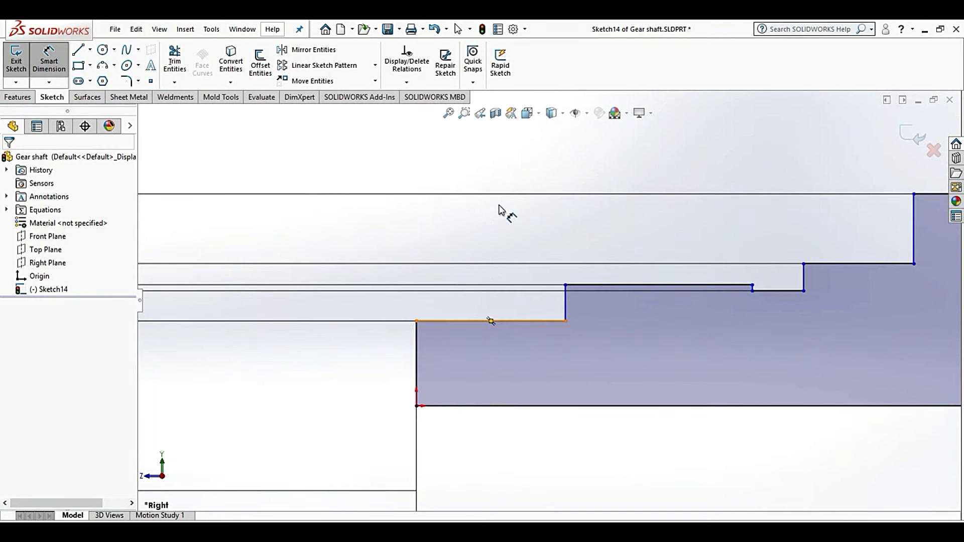
click(499, 226)
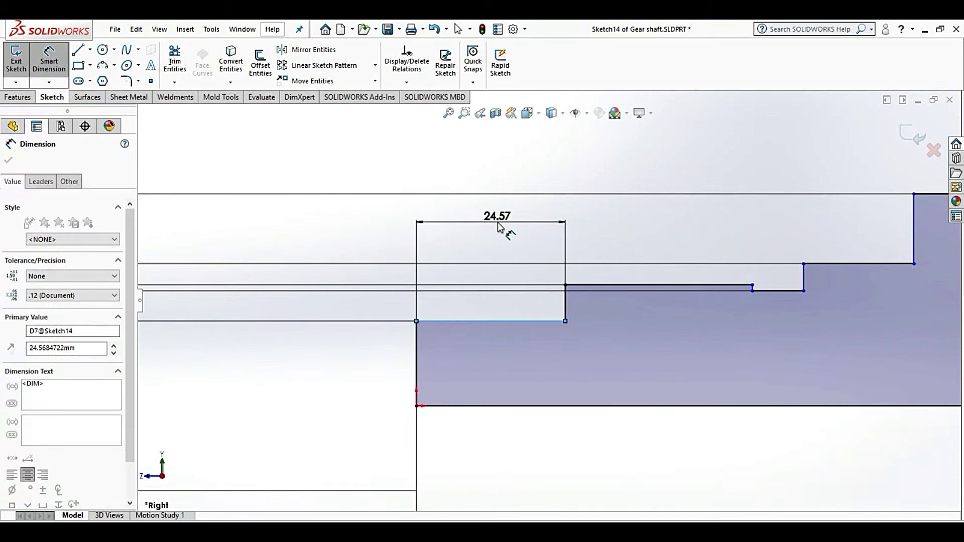
text(35)
key(Return)
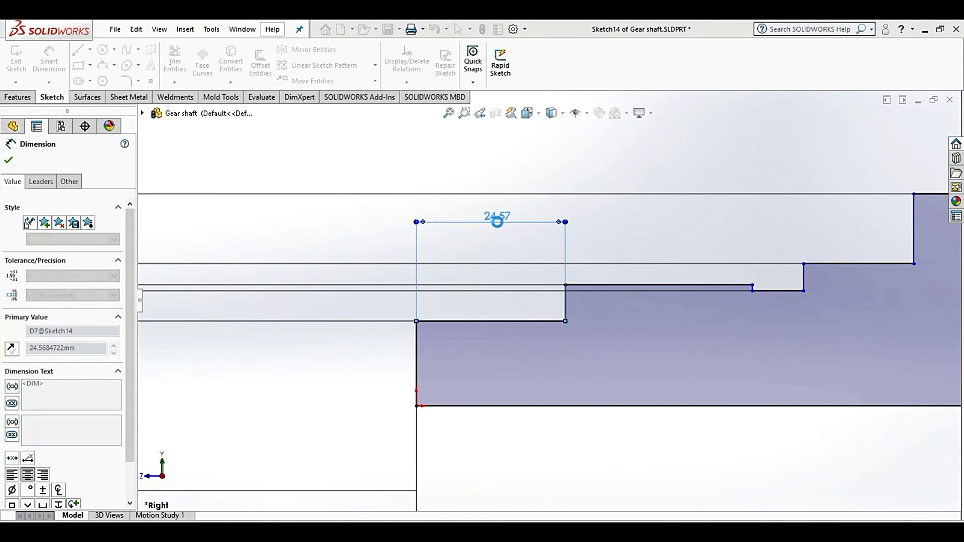
click(416, 155)
scroll(552, 301, up, 3)
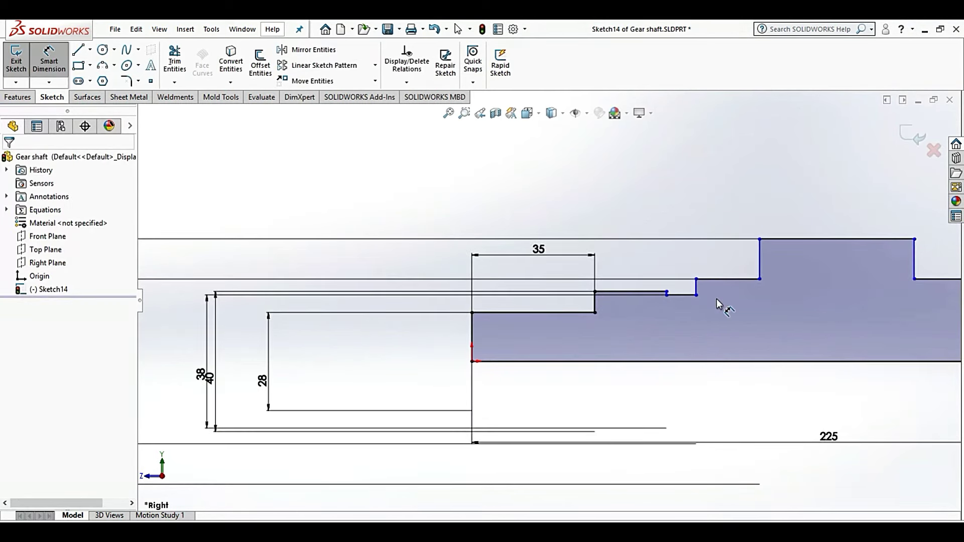
scroll(723, 260, down, 1)
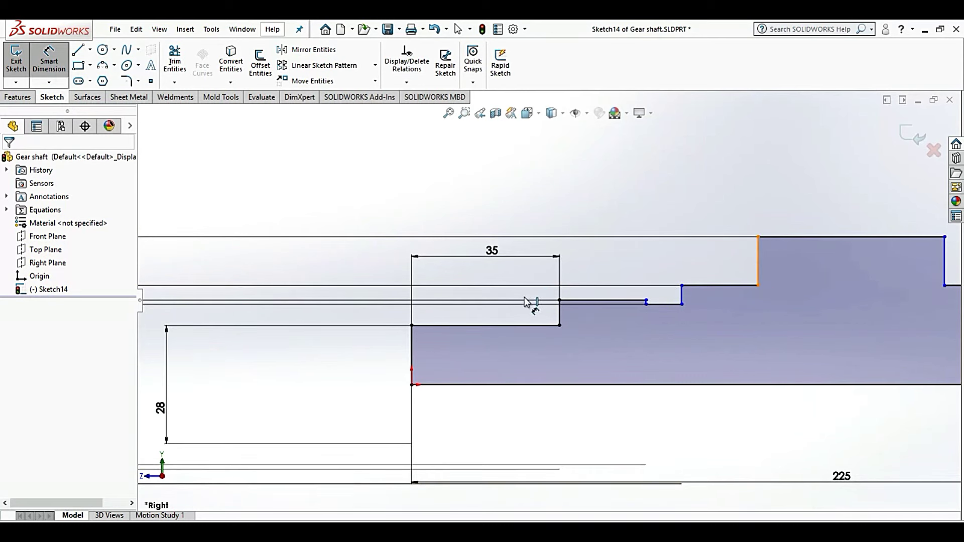
- Add a 73 mm dimension from the first step's end to the collar face
click(559, 314)
click(632, 236)
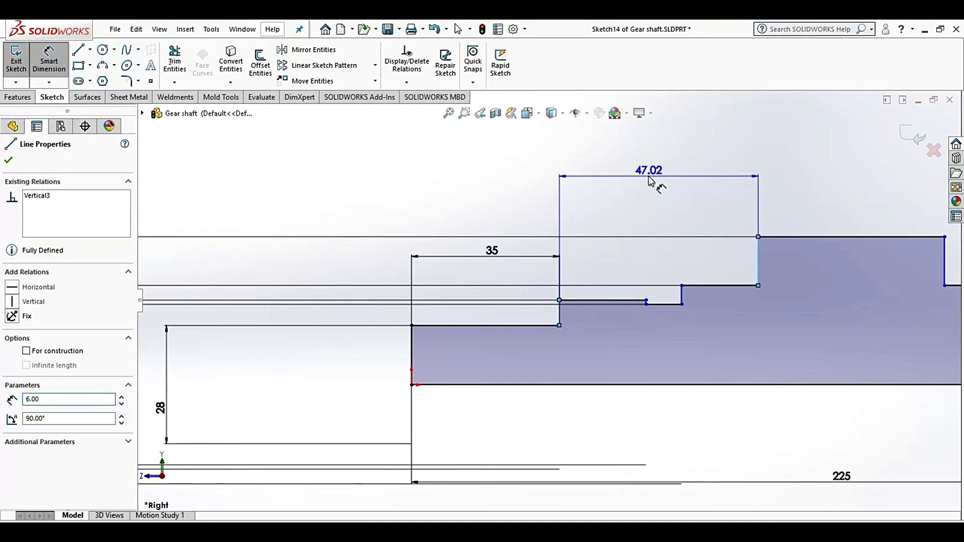
click(653, 182)
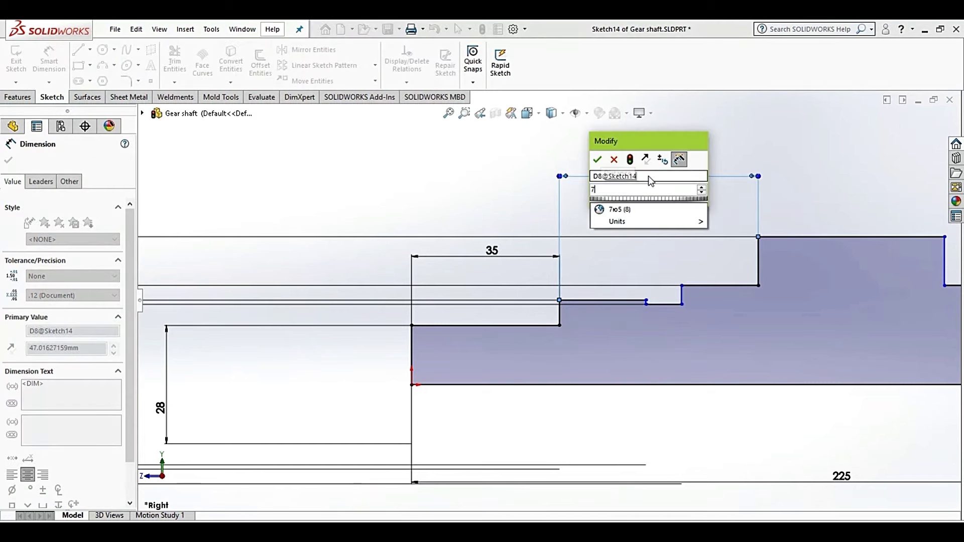
text(3)
key(Escape)
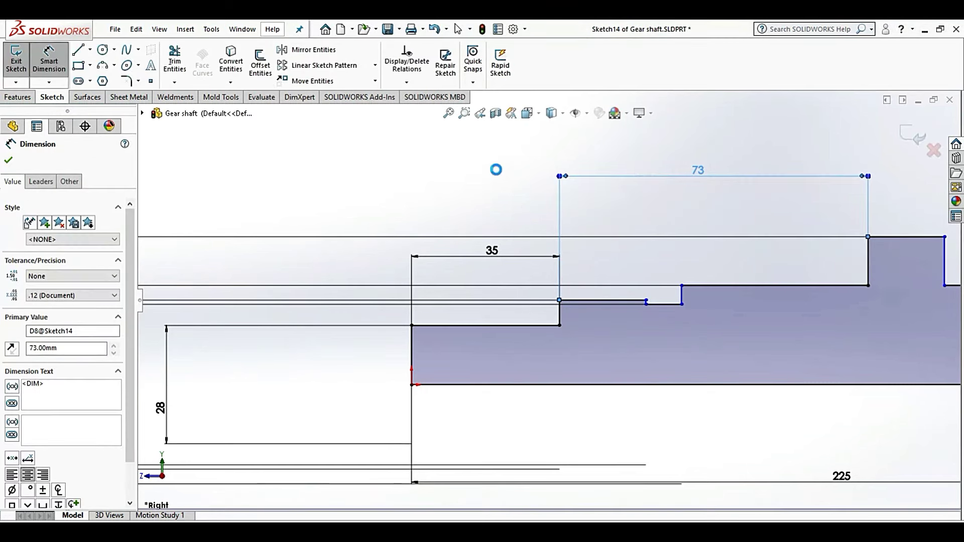
click(598, 243)
scroll(598, 251, up, 3)
scroll(727, 317, down, 2)
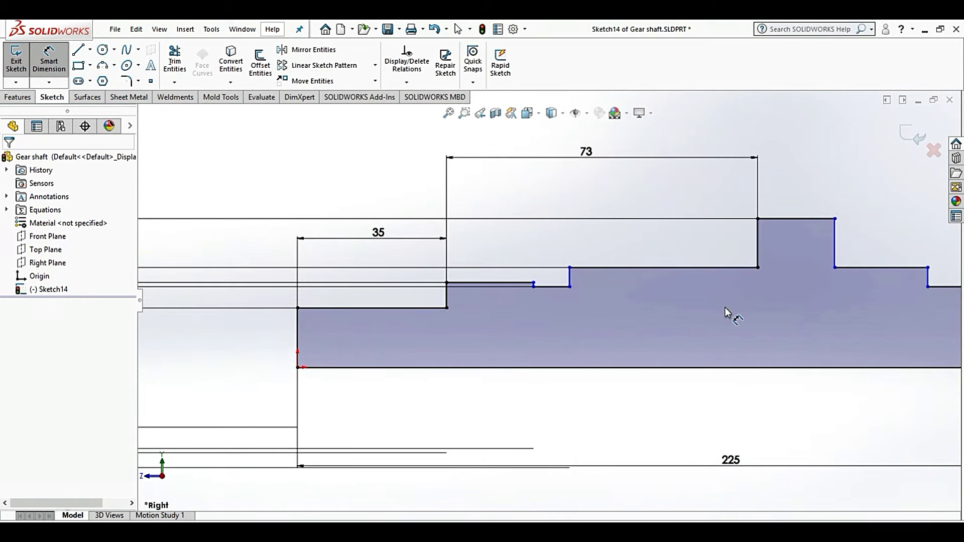
scroll(572, 278, down, 2)
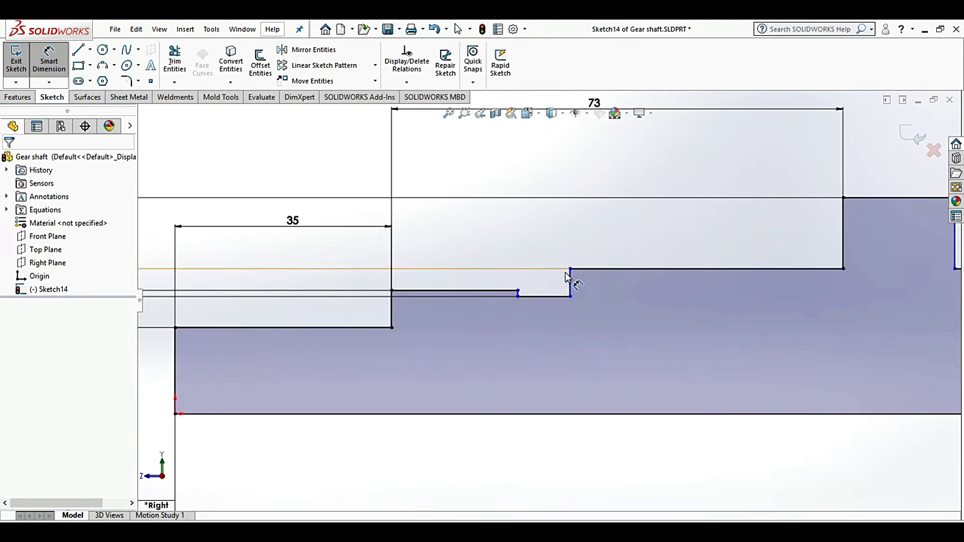
- Dimension the groove's short bottom line to a 3 mm width
click(550, 300)
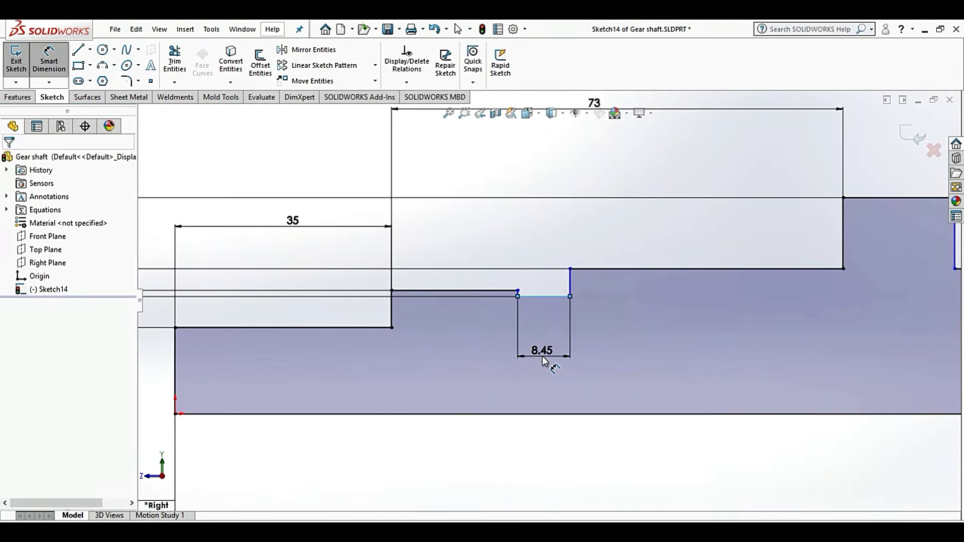
click(542, 356)
text(8)
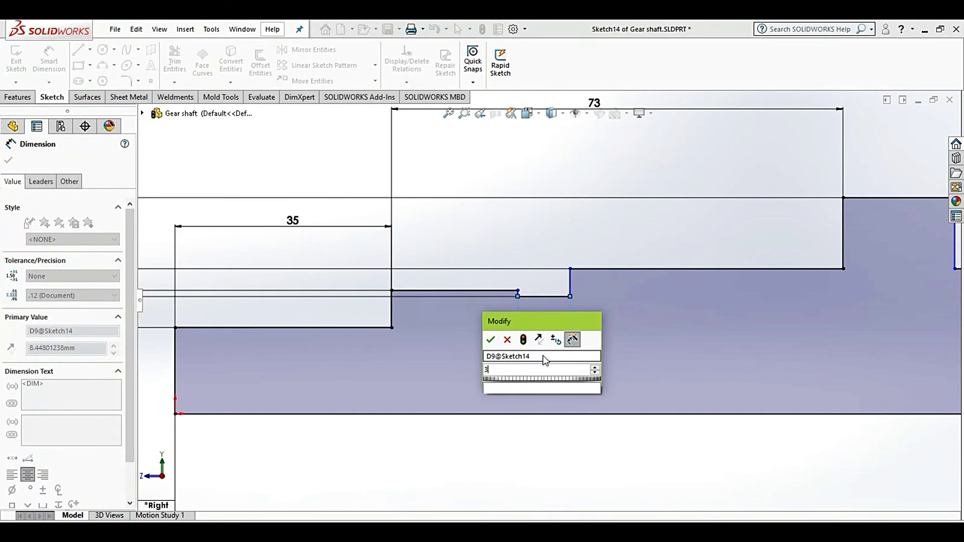
key(Return)
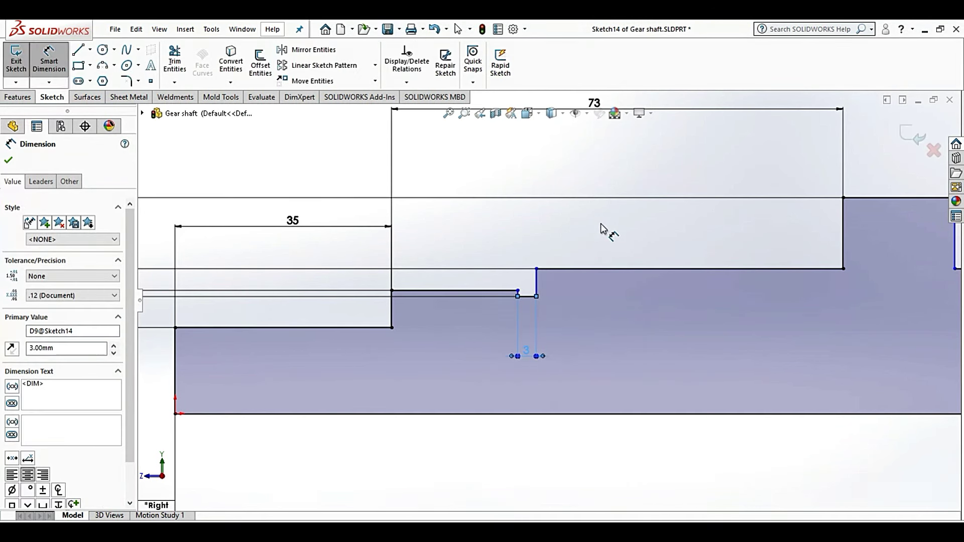
click(577, 234)
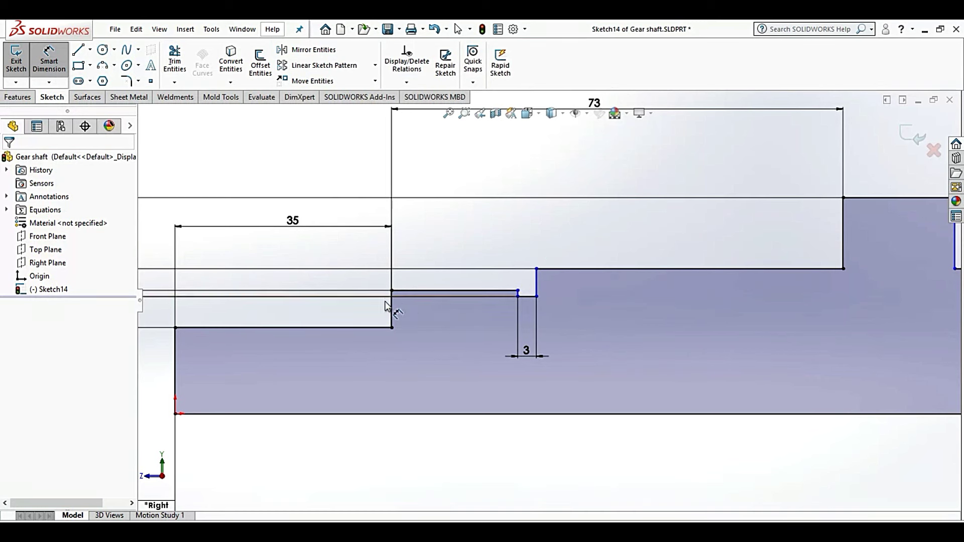
- Dimension the section from the first step's end to the next shoulder as 23 mm
click(392, 316)
click(536, 281)
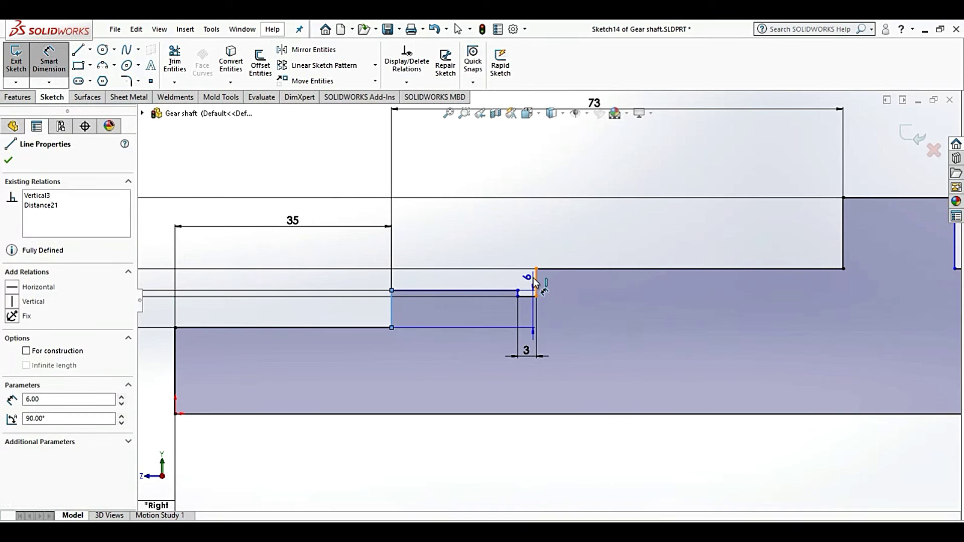
click(469, 230)
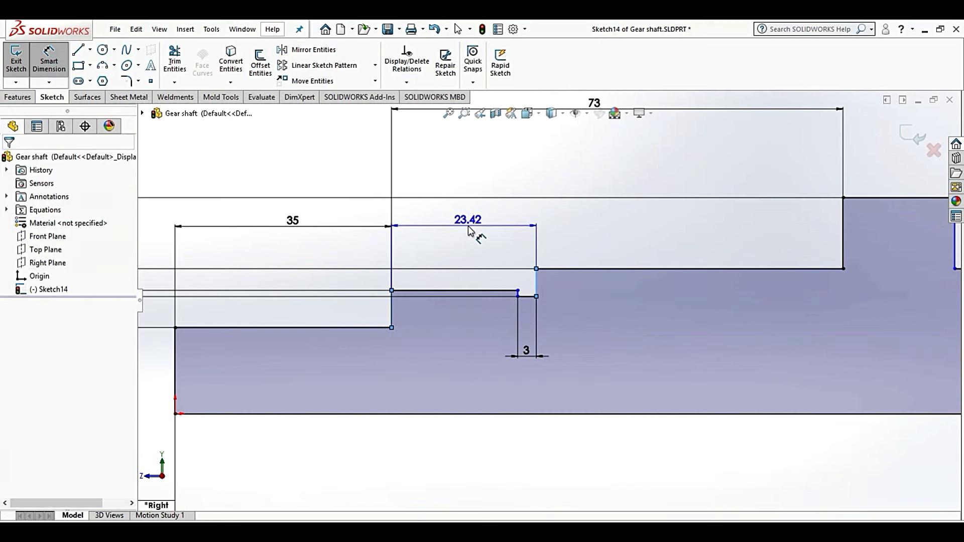
text(23)
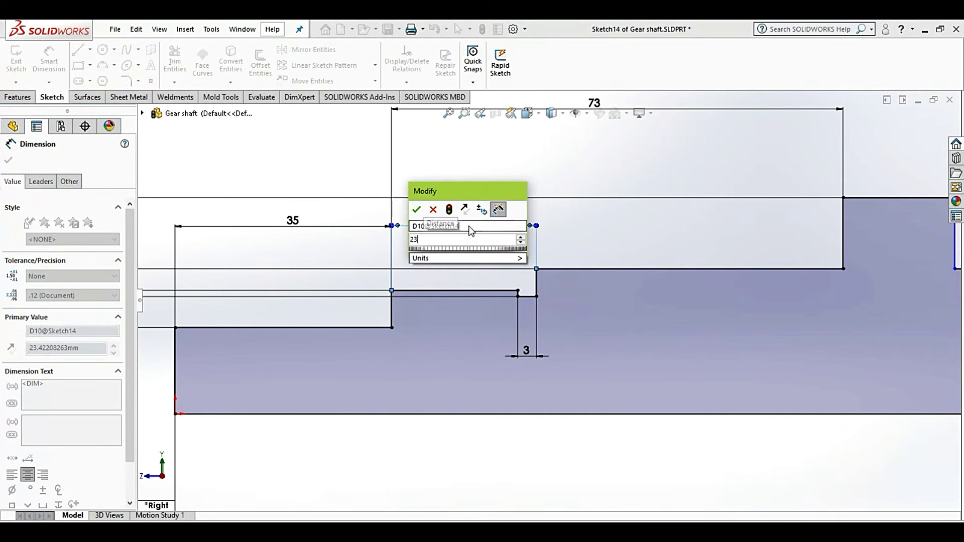
key(Return)
click(565, 209)
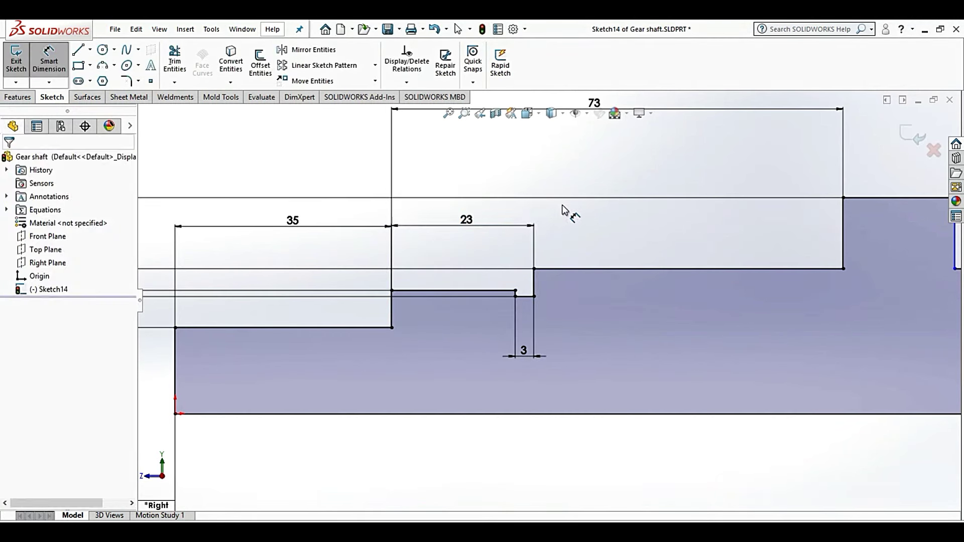
scroll(535, 282, up, 2)
scroll(552, 301, up, 3)
click(555, 332)
scroll(555, 332, up, 3)
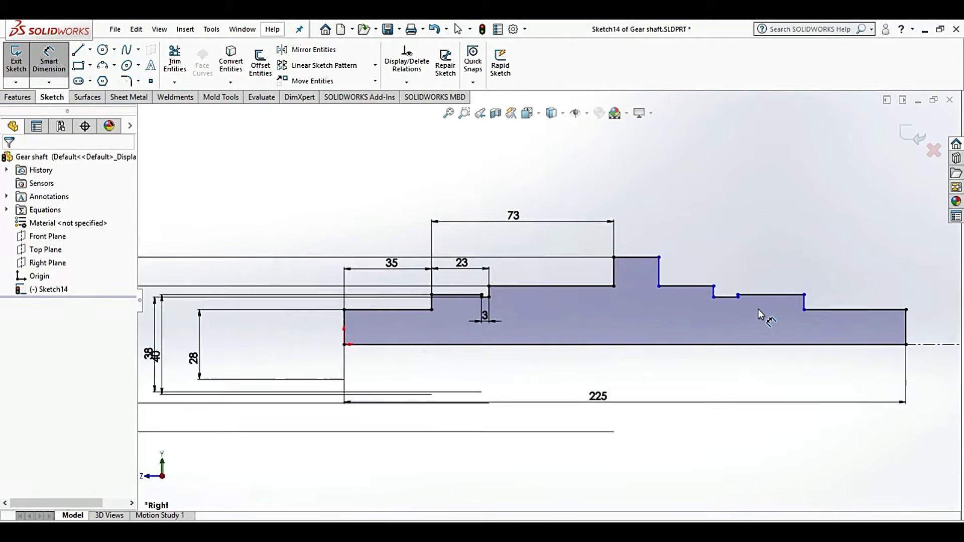
scroll(757, 309, down, 2)
scroll(654, 317, down, 2)
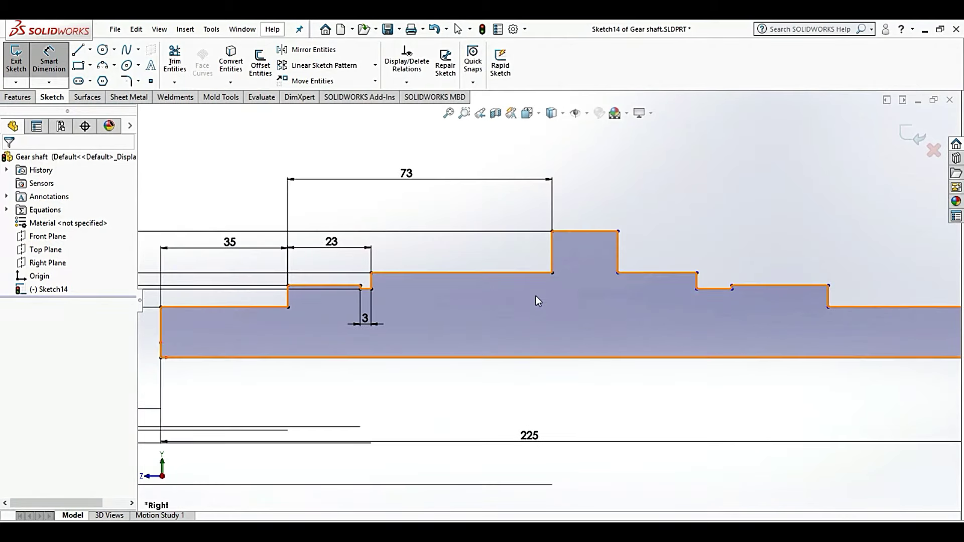
- Add an Equal relation between the two grooves' short bottom lines
key(Escape)
scroll(412, 298, down, 2)
scroll(358, 310, down, 4)
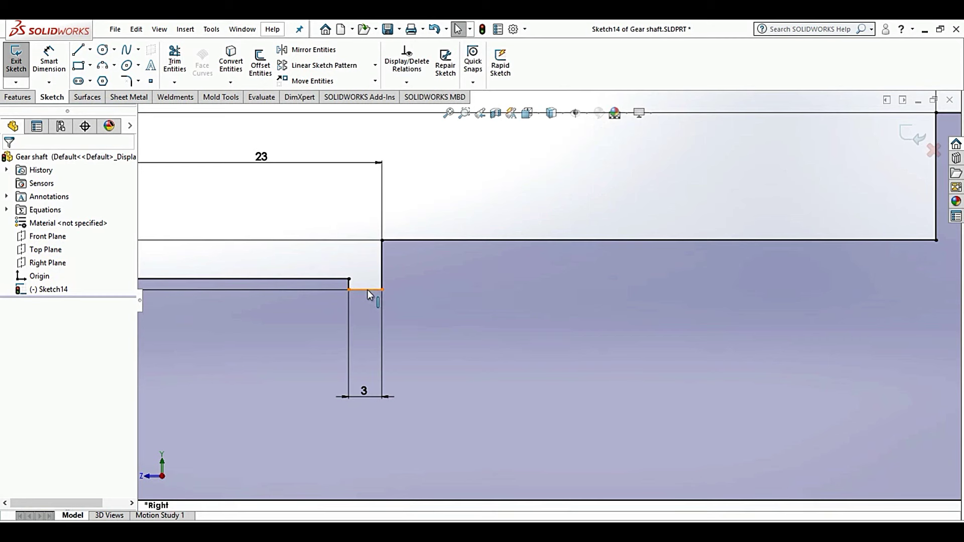
click(368, 290)
scroll(576, 286, up, 3)
scroll(611, 315, up, 1)
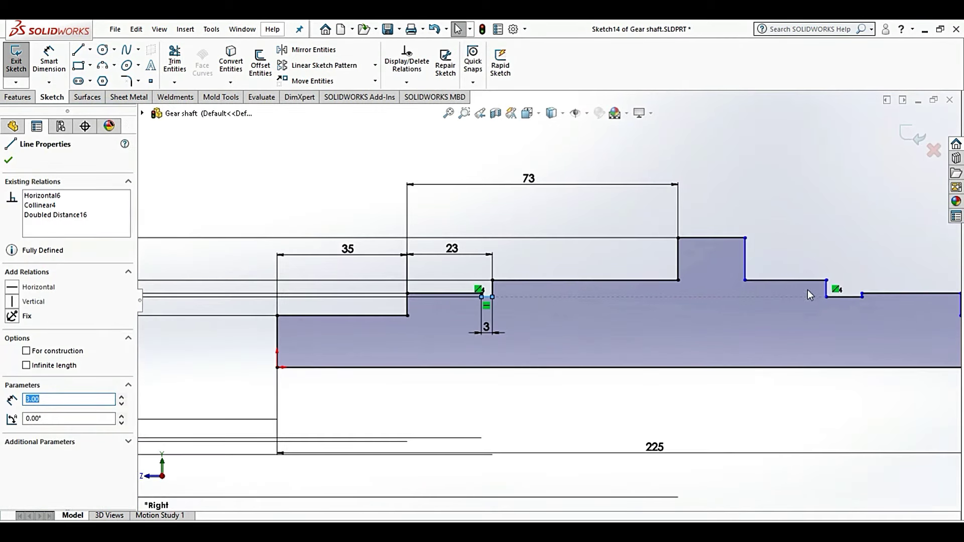
ctrl+click(850, 297)
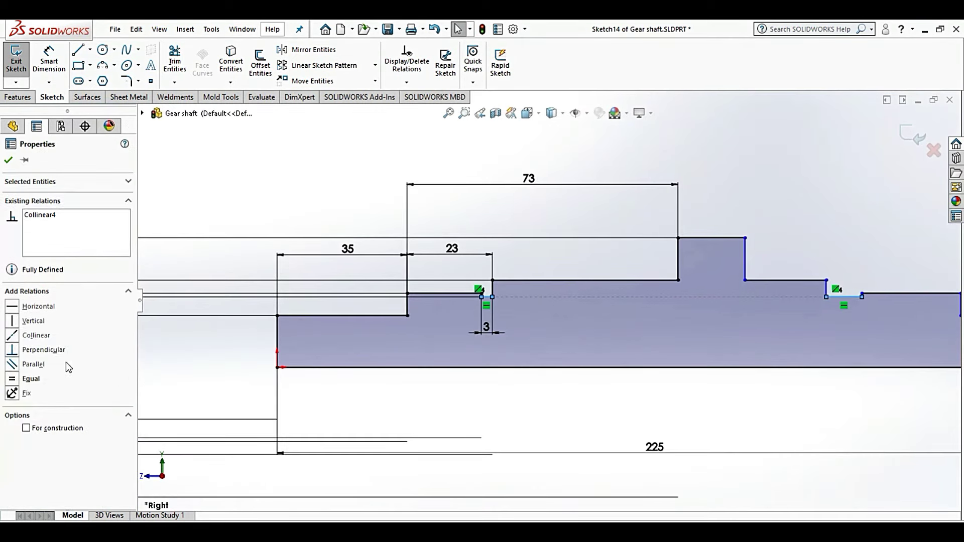
click(30, 380)
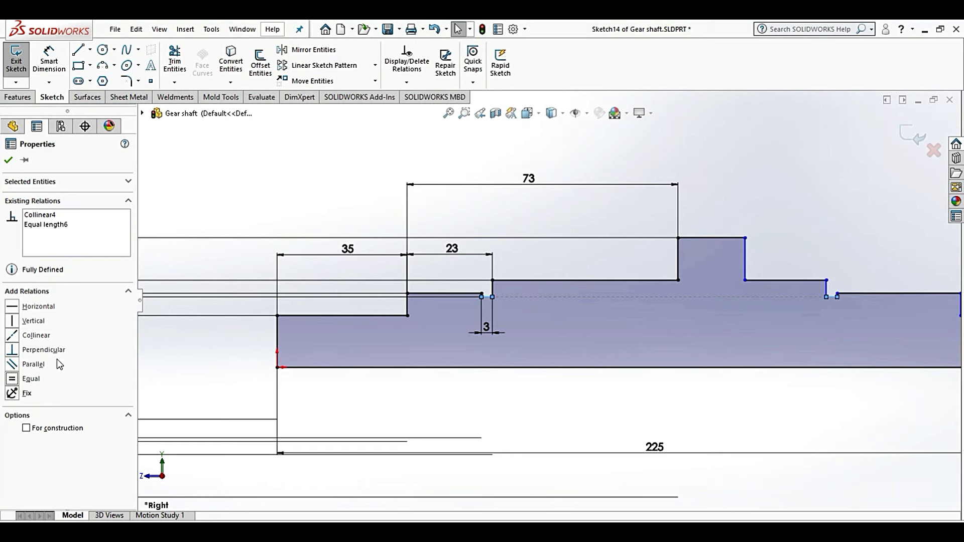
click(848, 193)
scroll(693, 239, up, 2)
scroll(758, 268, up, 2)
scroll(709, 304, down, 2)
scroll(708, 304, down, 4)
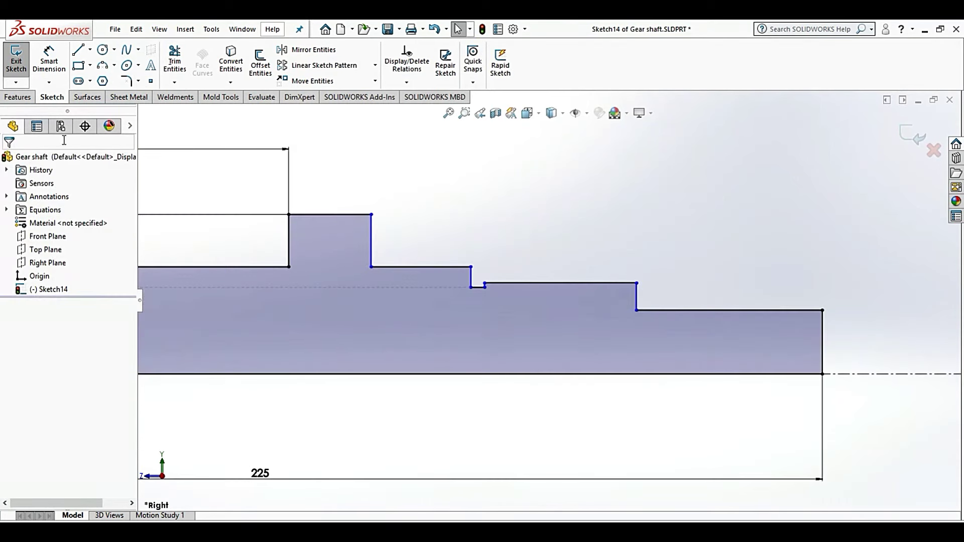
- Dimension the collar's right side to the shaft's right end as 95 mm
click(49, 61)
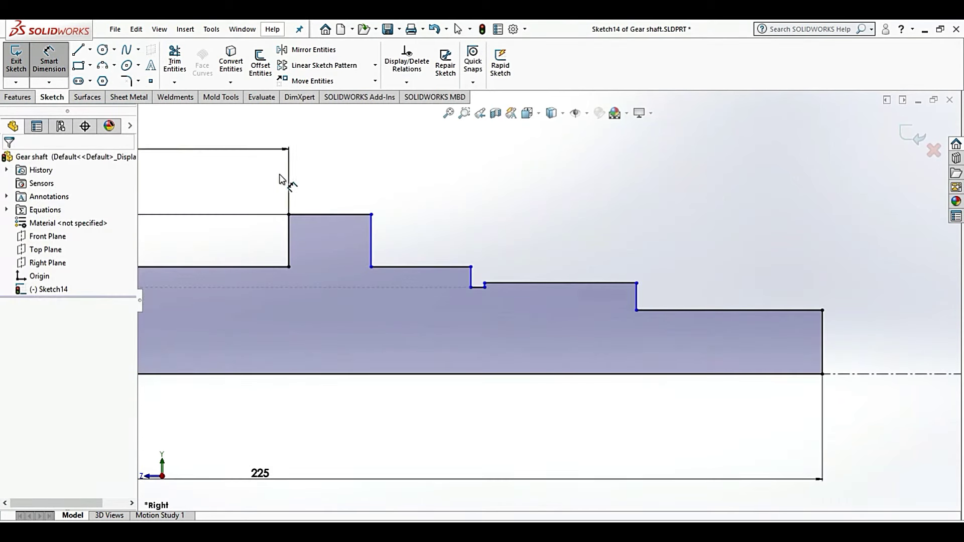
click(372, 241)
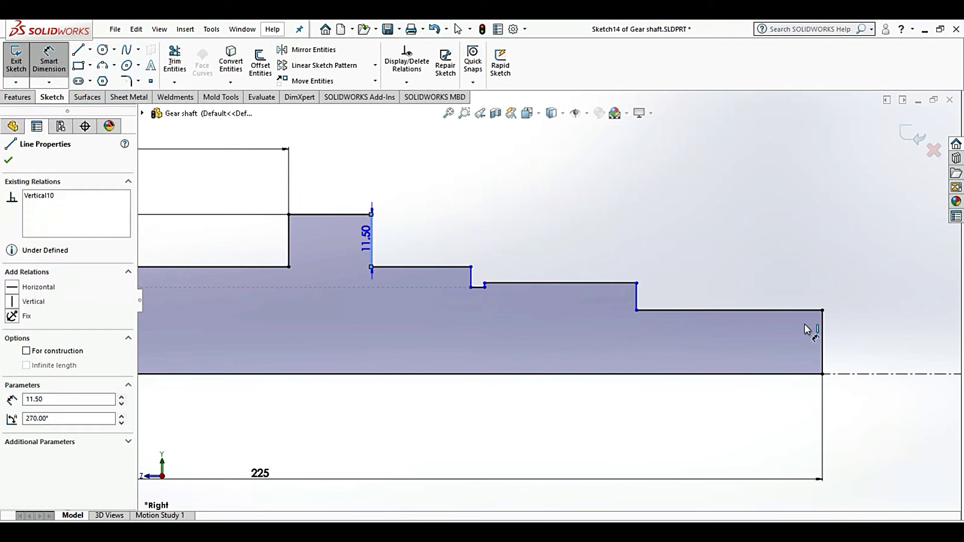
click(821, 331)
click(622, 209)
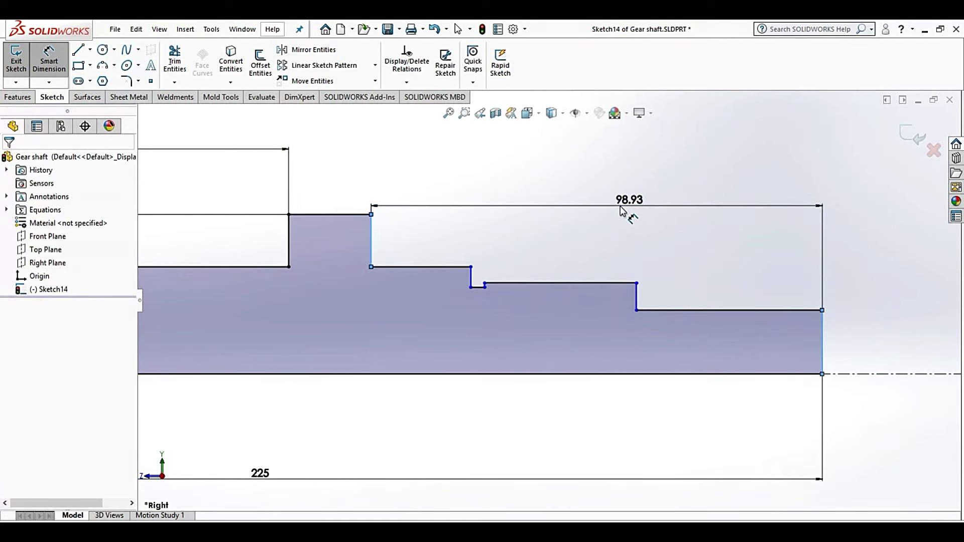
text(95)
key(Return)
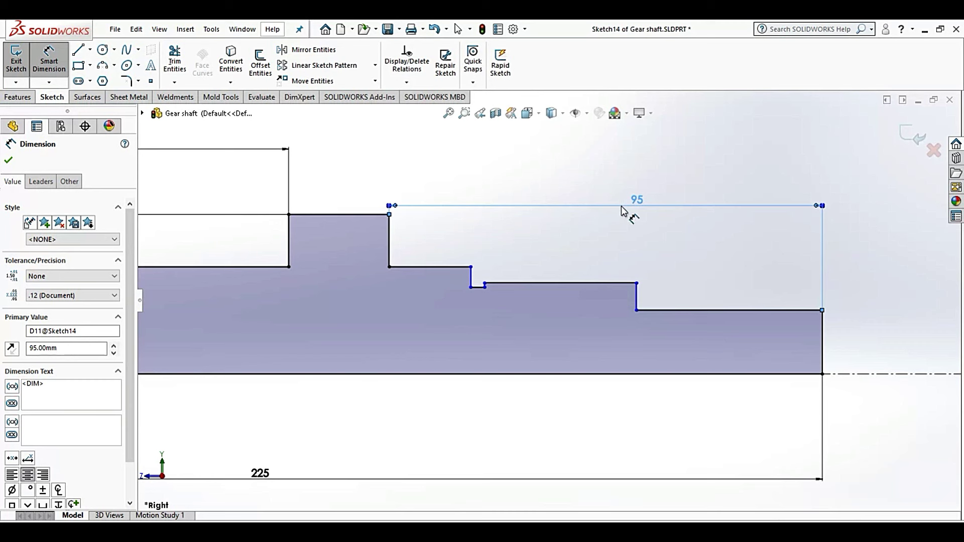
key(Escape)
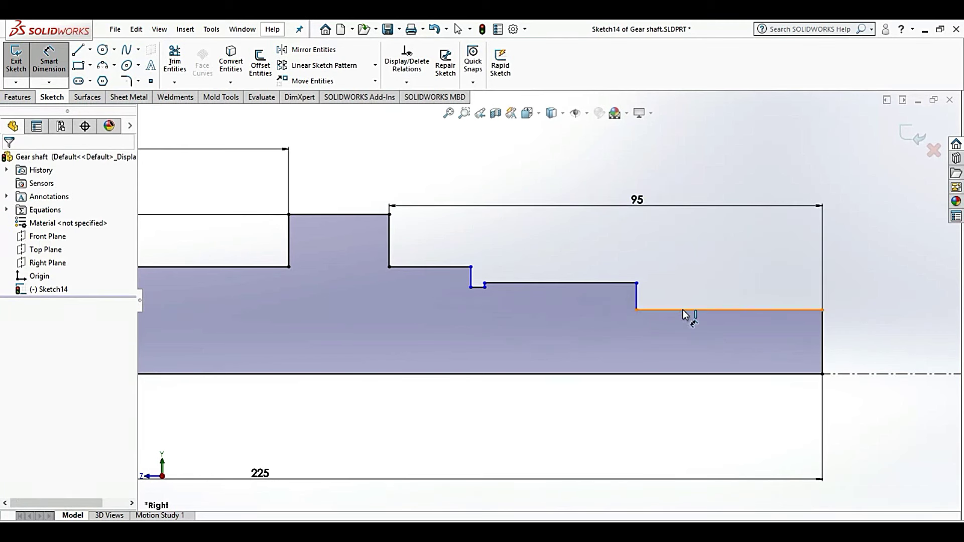
- Set the last right-hand step's length to 58 mm
click(683, 281)
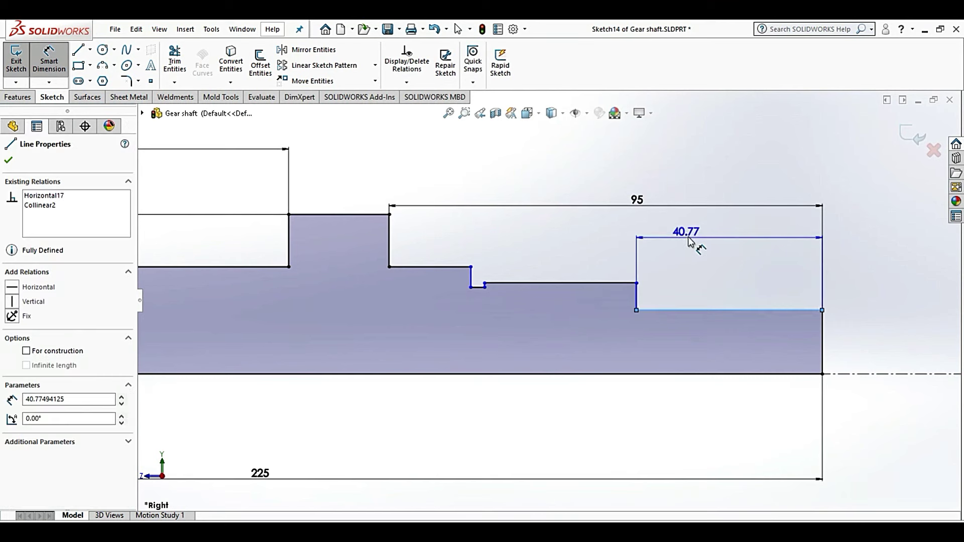
click(689, 237)
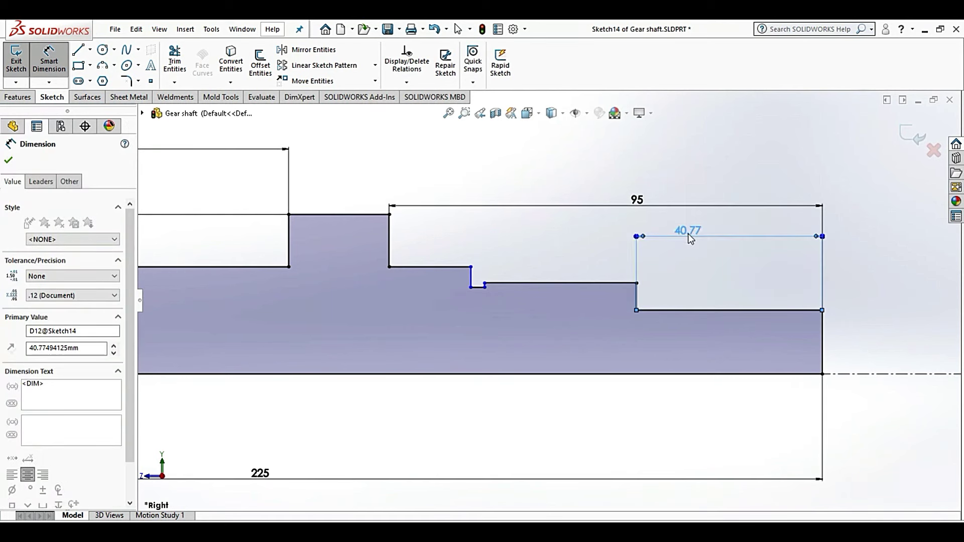
text(58)
key(Return)
key(Escape)
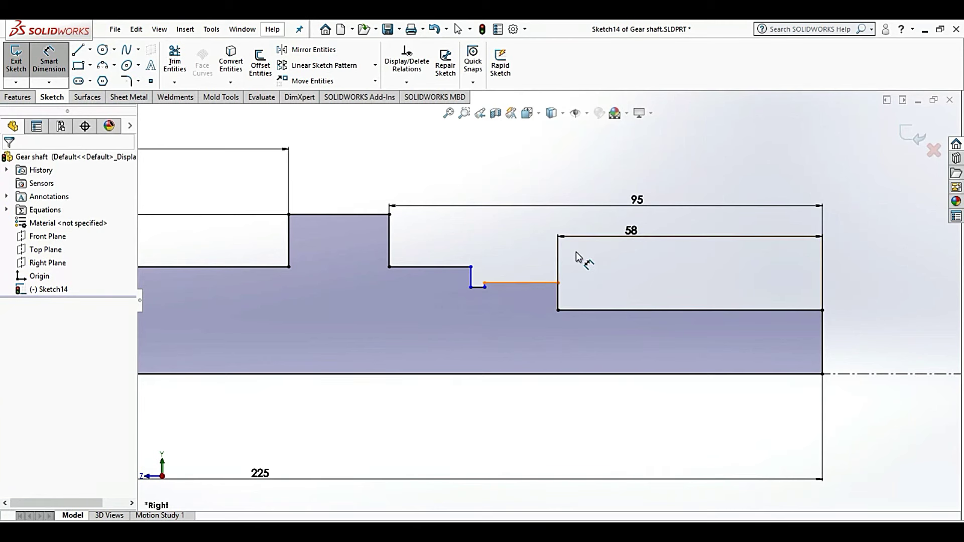
- Dimension the groove's vertical edge to the shaft's right end as 77 mm
scroll(622, 293, down, 1)
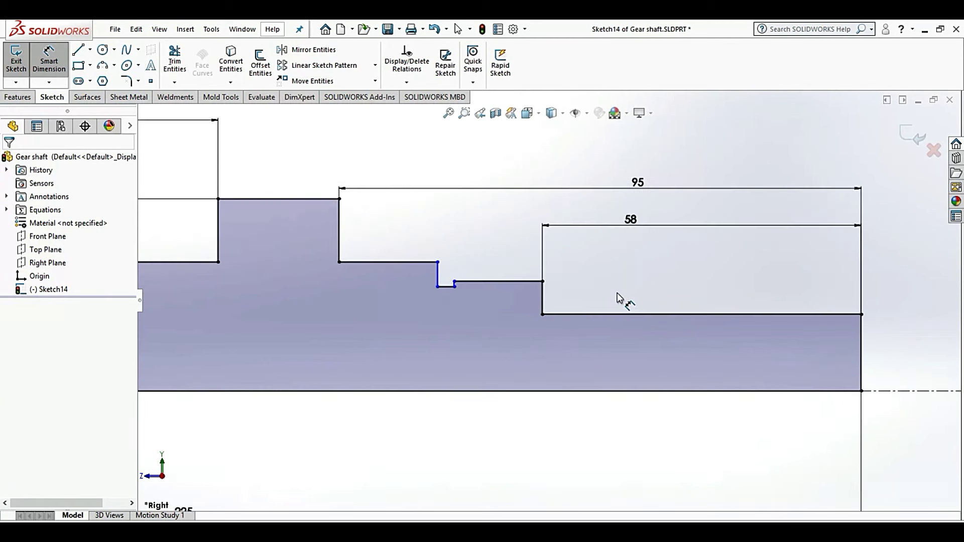
scroll(546, 300, up, 2)
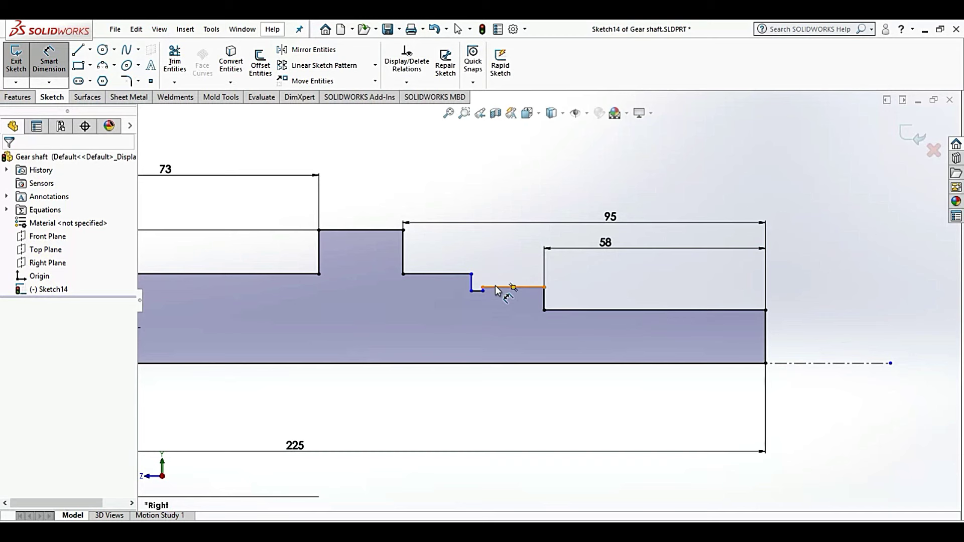
scroll(498, 287, down, 1)
scroll(507, 284, down, 2)
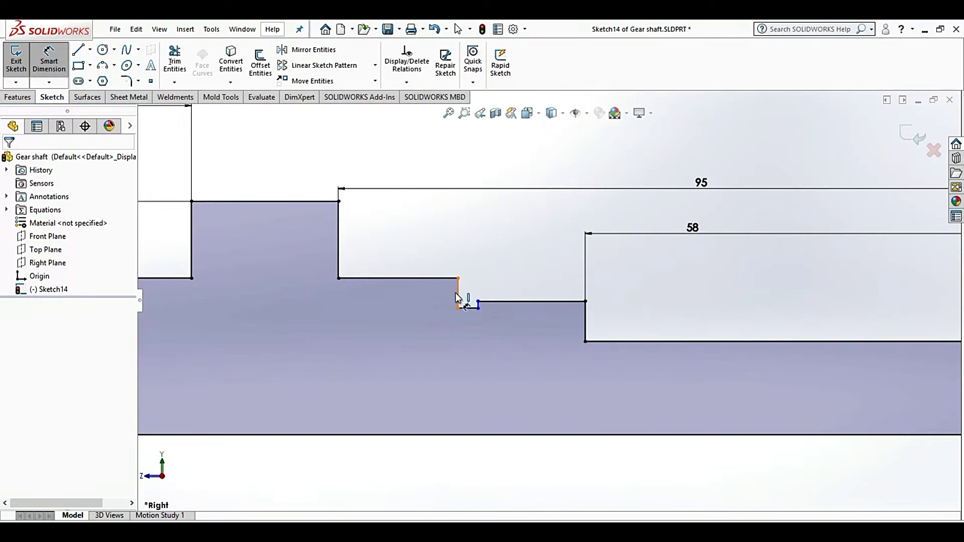
click(457, 293)
scroll(569, 301, up, 2)
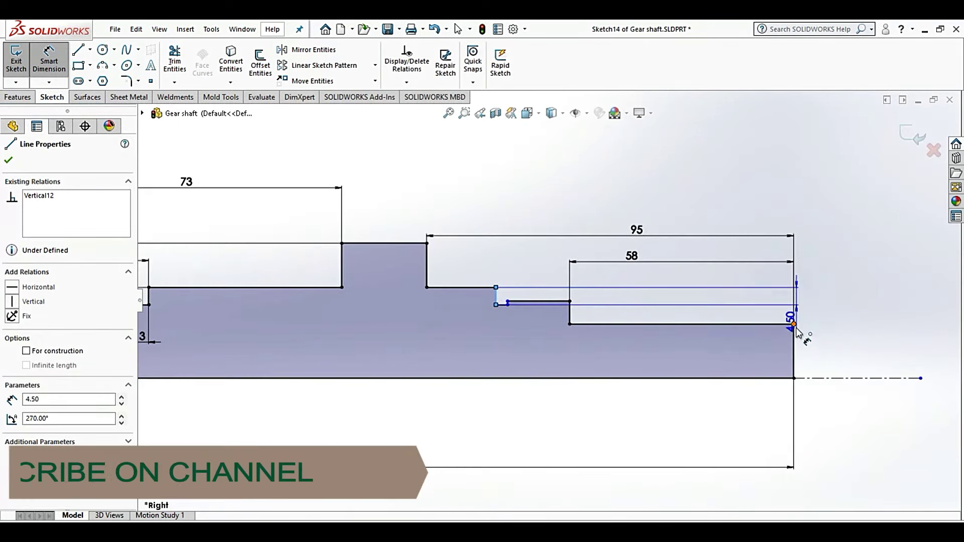
click(793, 333)
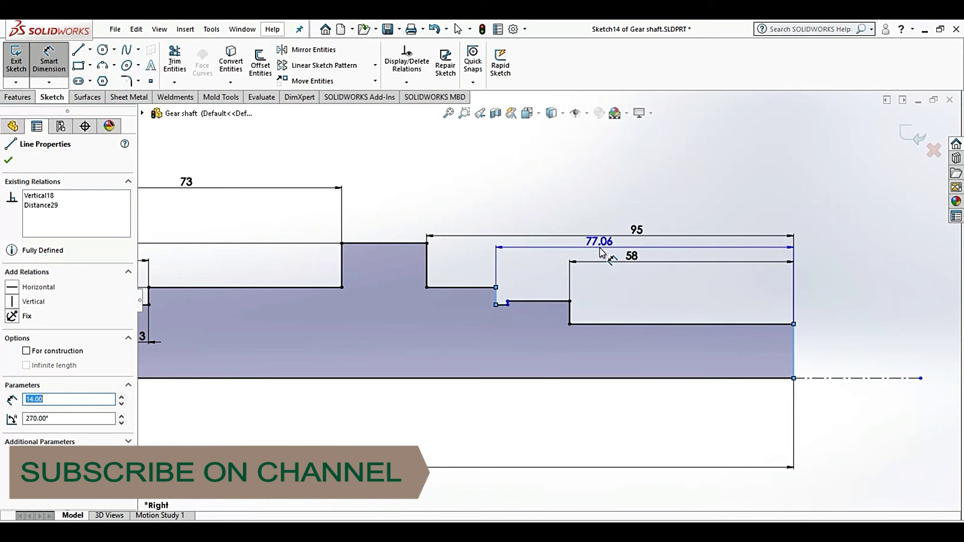
click(600, 252)
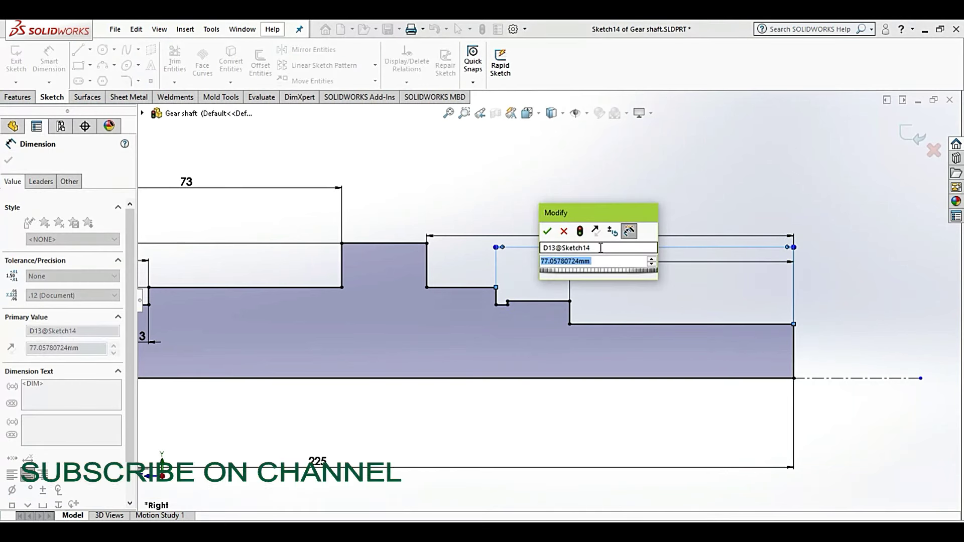
text(77)
key(Return)
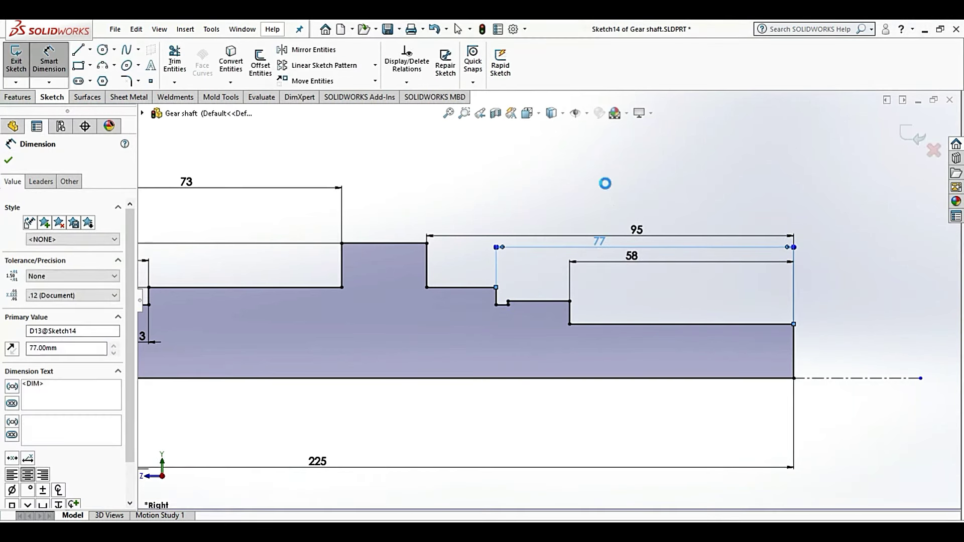
click(609, 196)
scroll(581, 295, up, 2)
scroll(497, 309, up, 2)
scroll(417, 324, up, 2)
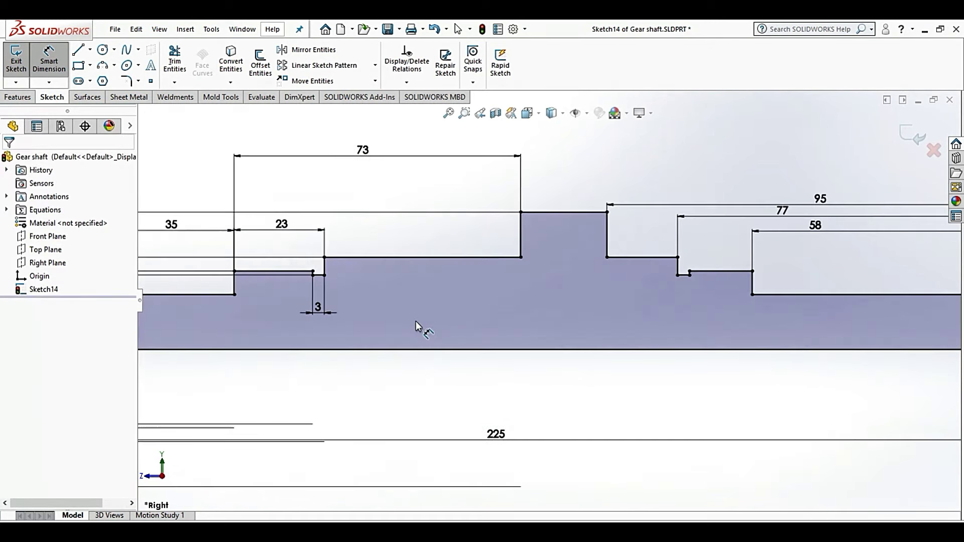
scroll(226, 211, up, 2)
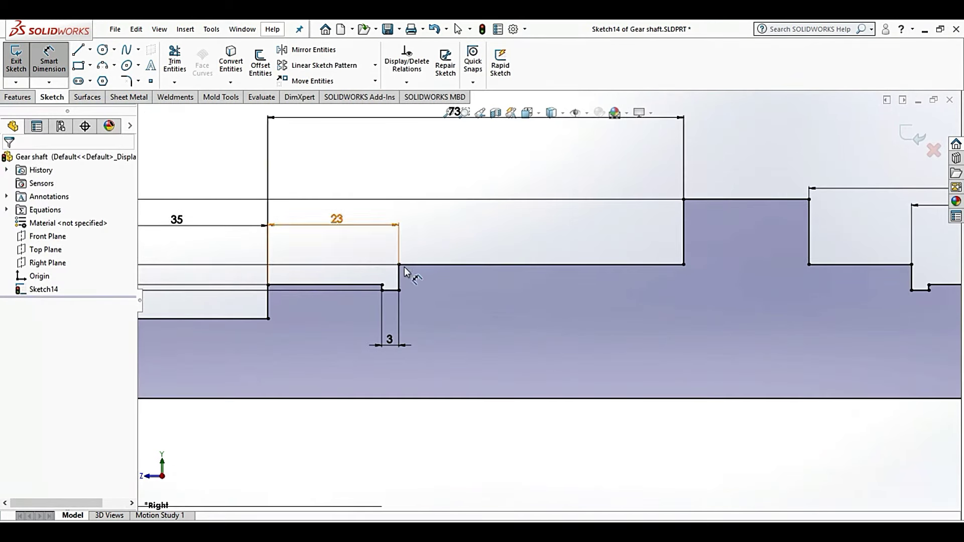
scroll(415, 281, down, 2)
scroll(415, 281, down, 2)
scroll(372, 301, down, 1)
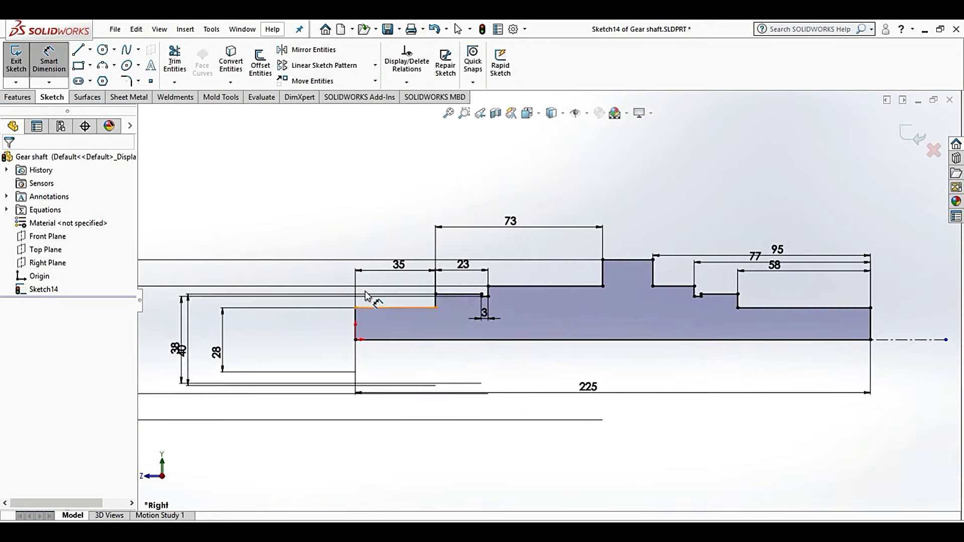
scroll(232, 215, up, 2)
scroll(146, 128, up, 2)
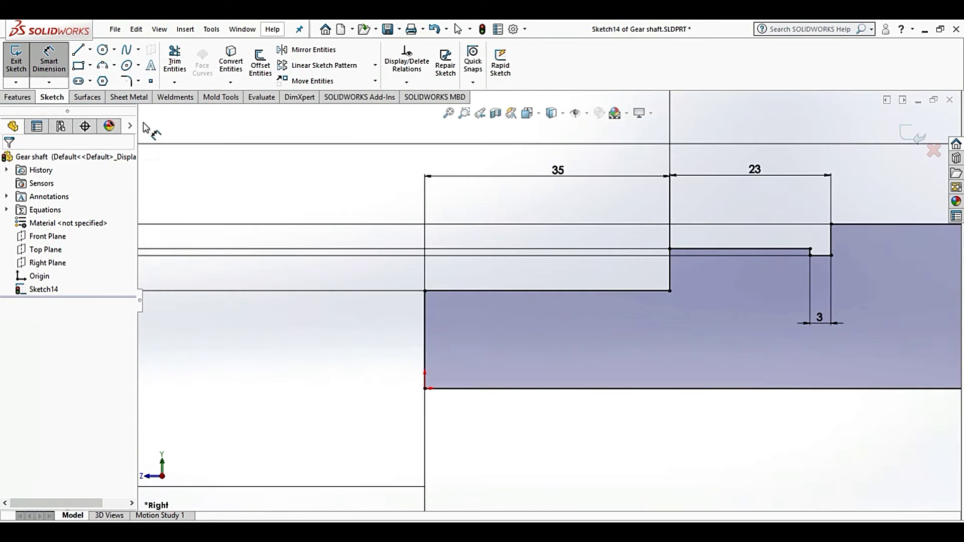
- Apply a 1 mm equal-distance sketch chamfer to the profile's left-end outer corner
click(139, 82)
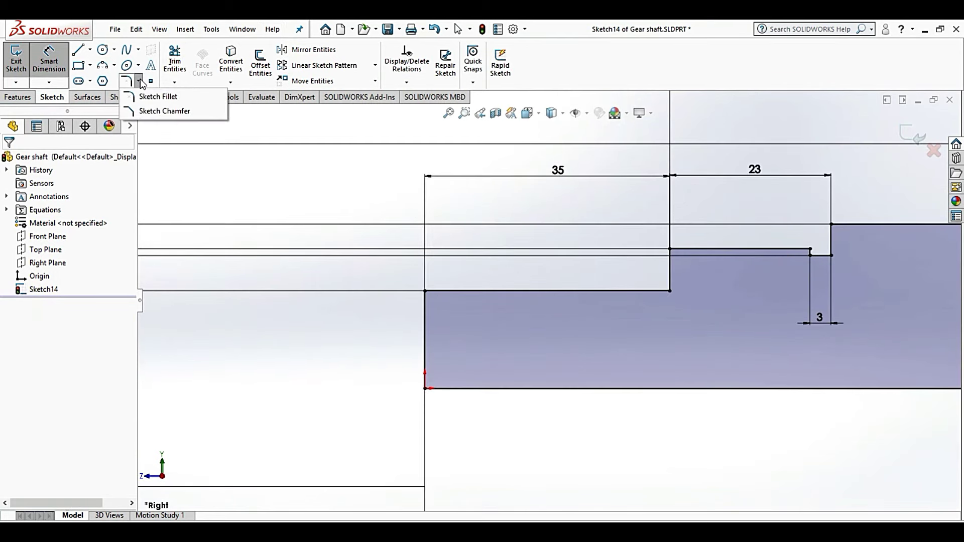
click(143, 110)
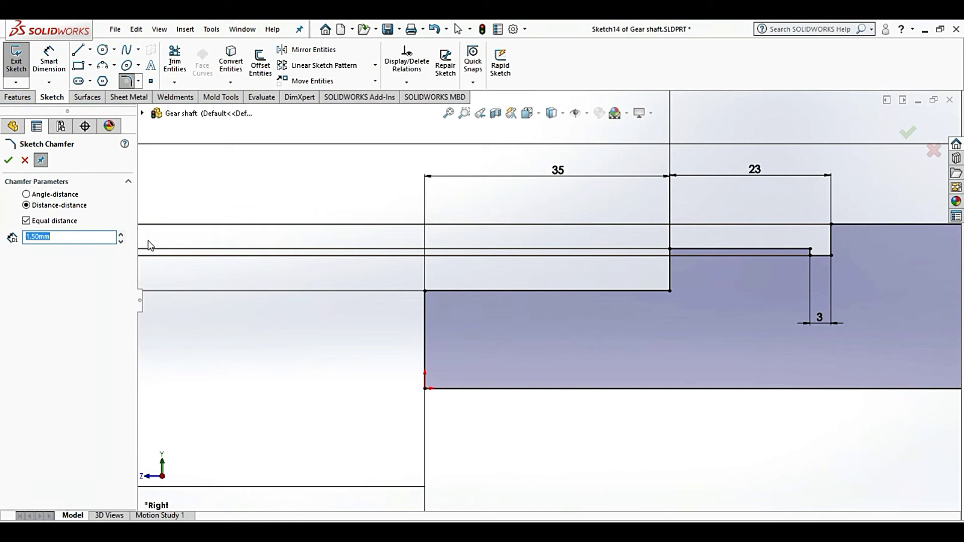
text(1)
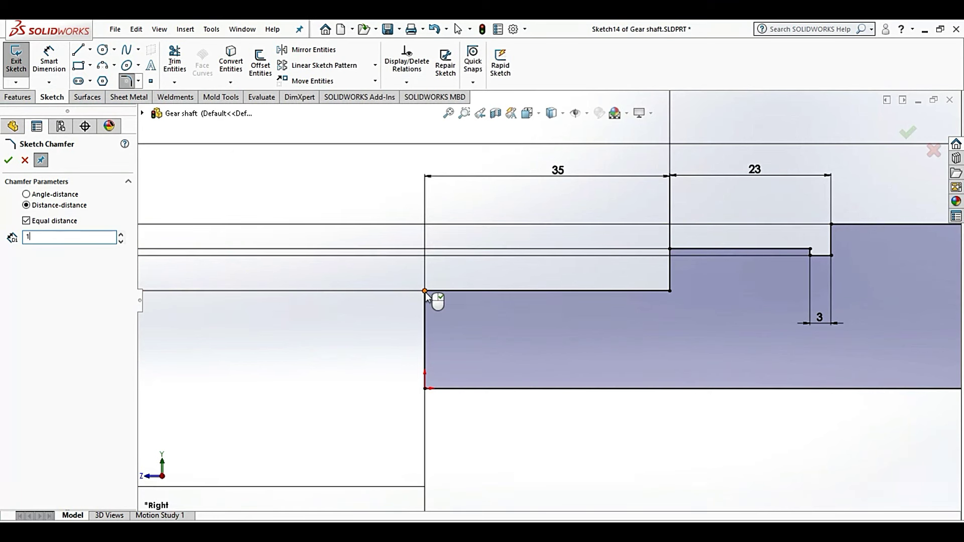
click(424, 291)
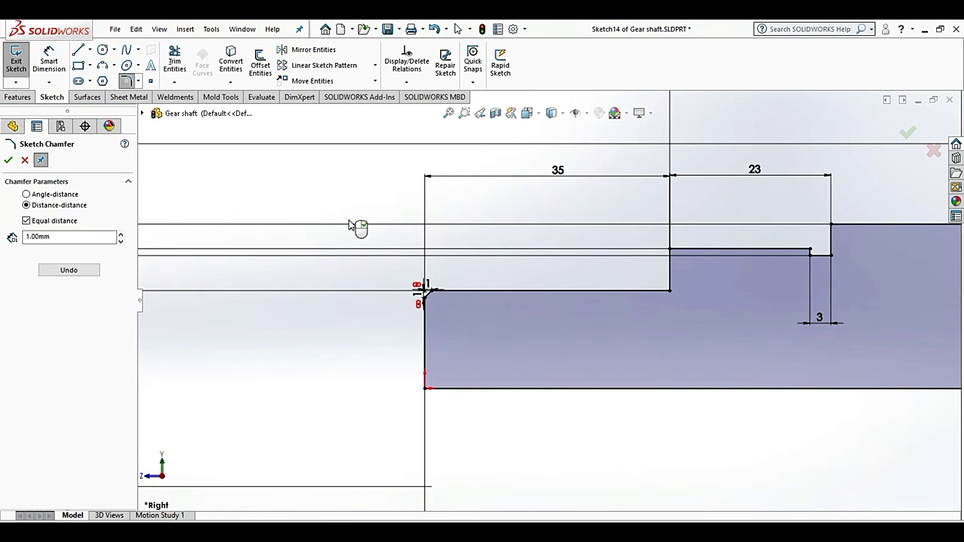
click(12, 164)
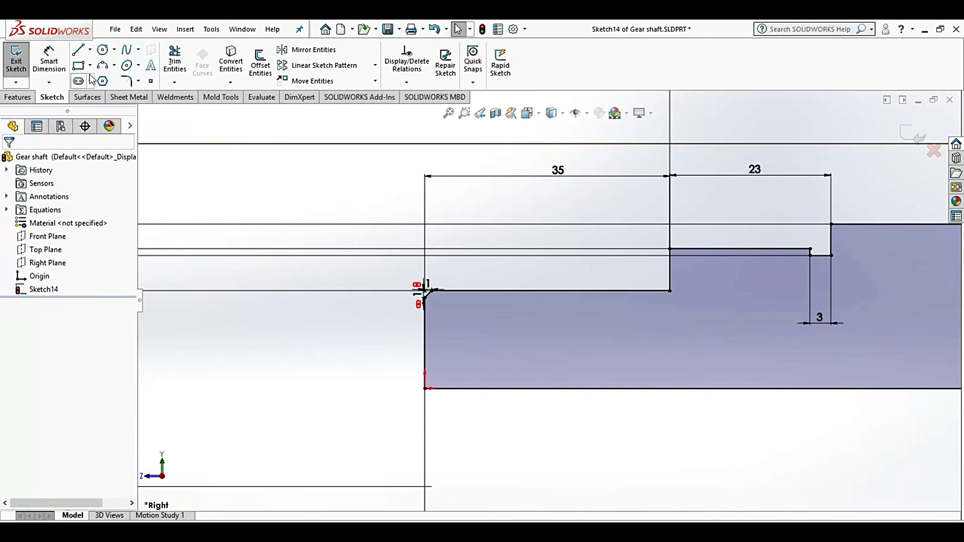
- Chamfer both top corners of the large collar at 1.5 mm equal distance
click(139, 82)
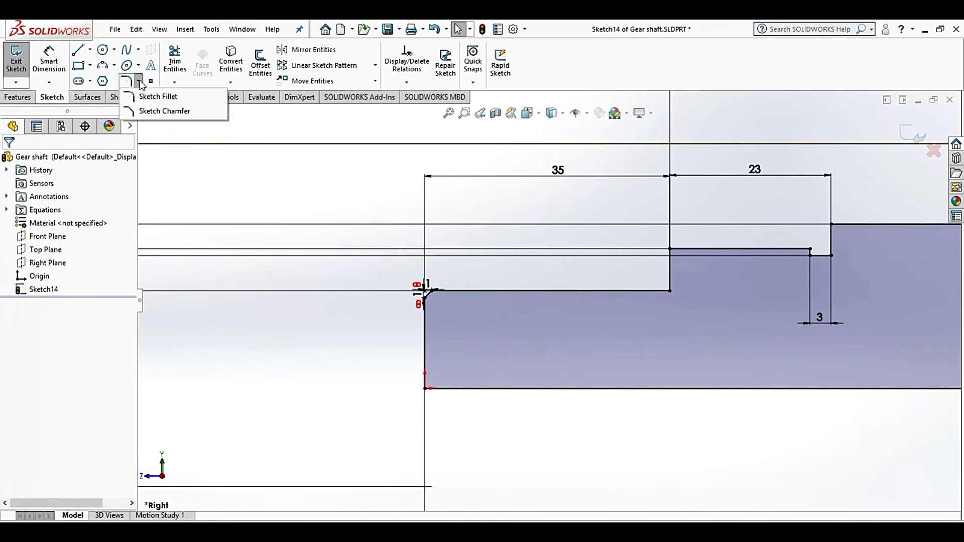
click(150, 110)
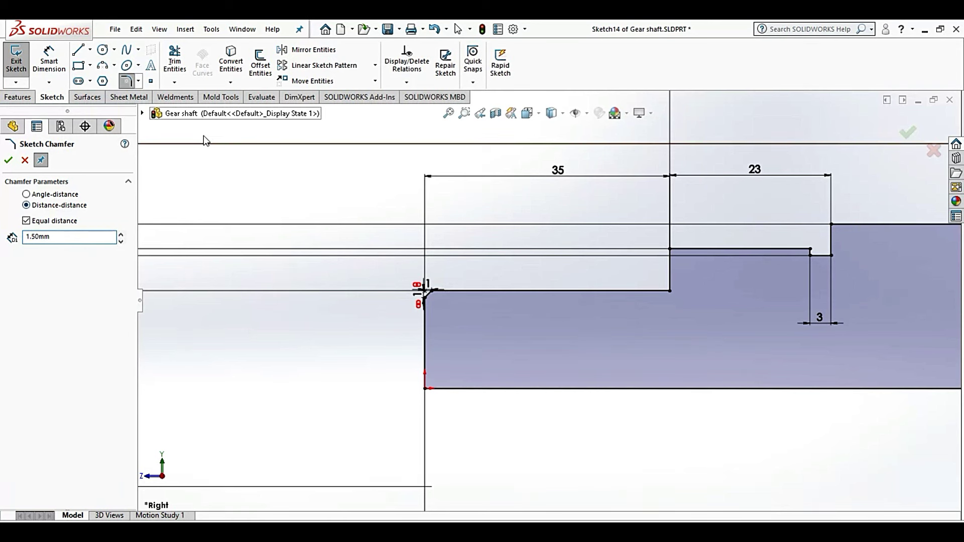
scroll(548, 301, up, 3)
scroll(720, 282, down, 3)
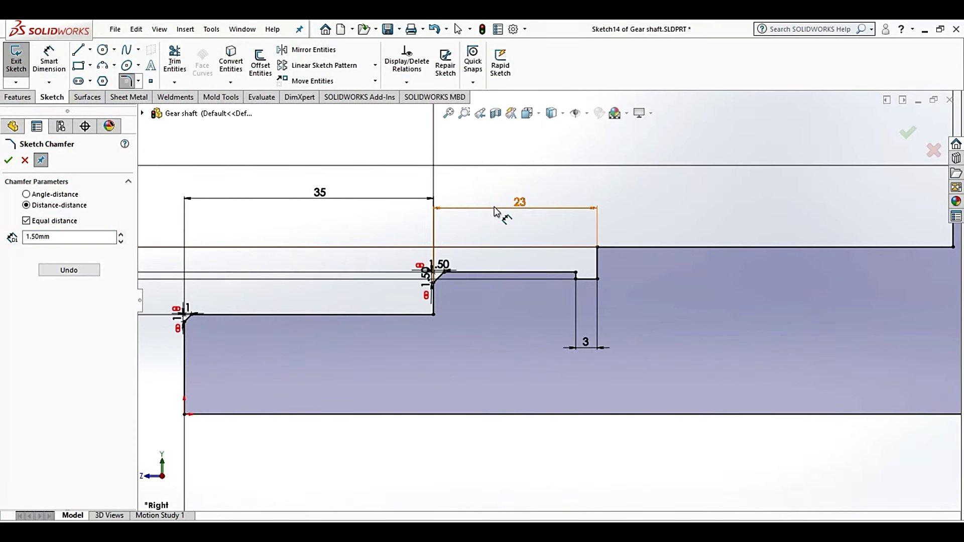
scroll(522, 253, up, 2)
scroll(522, 252, up, 1)
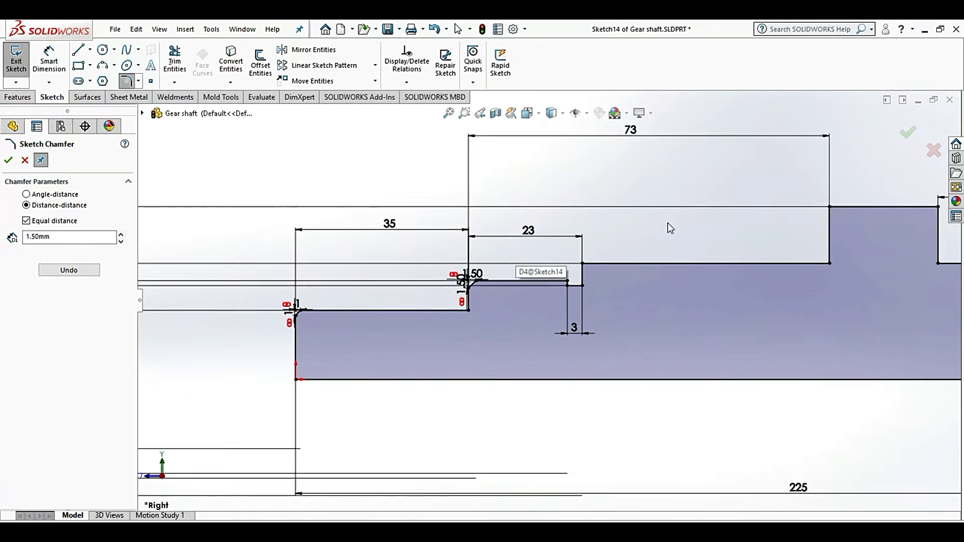
scroll(666, 226, up, 1)
scroll(669, 224, up, 1)
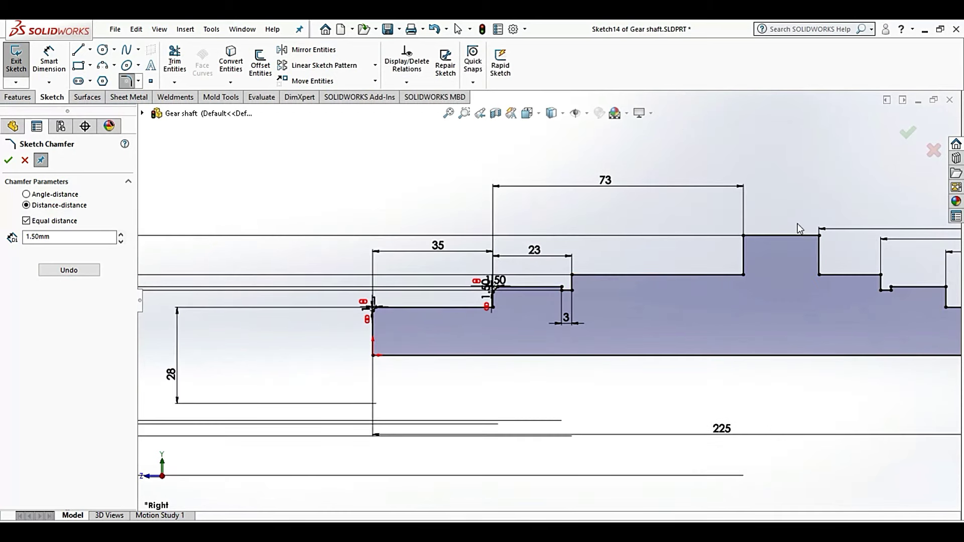
scroll(797, 223, down, 1)
scroll(797, 224, down, 1)
click(689, 266)
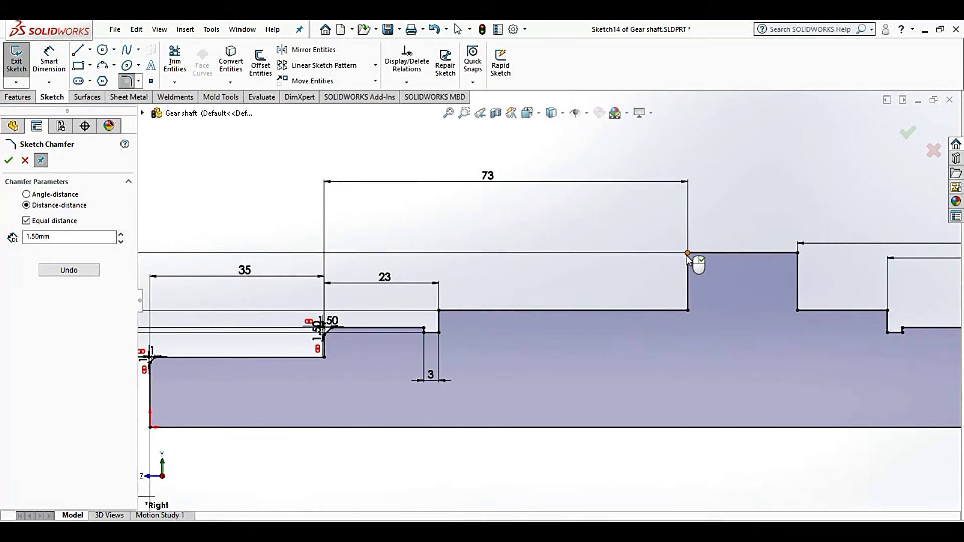
click(750, 253)
- Chamfer the shaft's right-end corner at 1.5 mm and accept the chamfers
scroll(724, 224, up, 2)
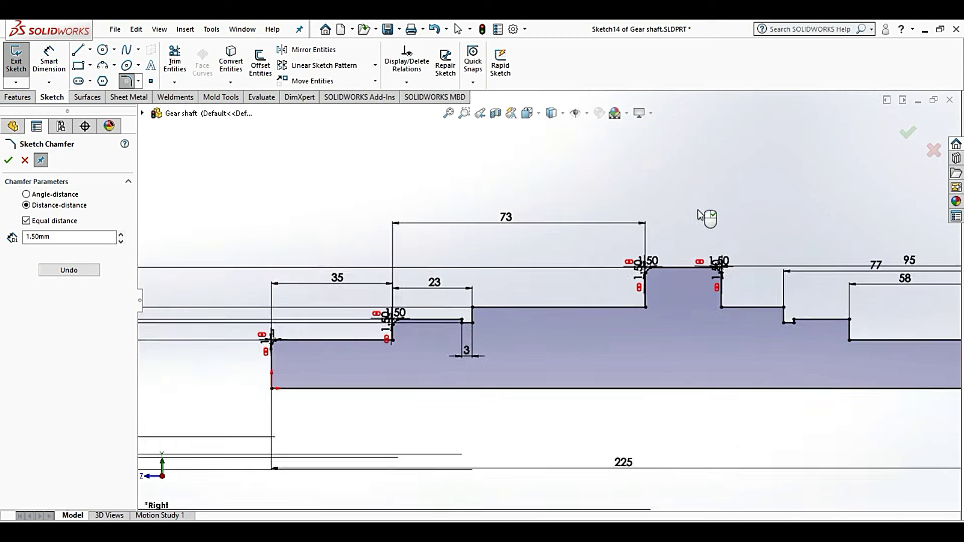
scroll(707, 216, up, 2)
scroll(721, 301, up, 2)
scroll(762, 312, down, 1)
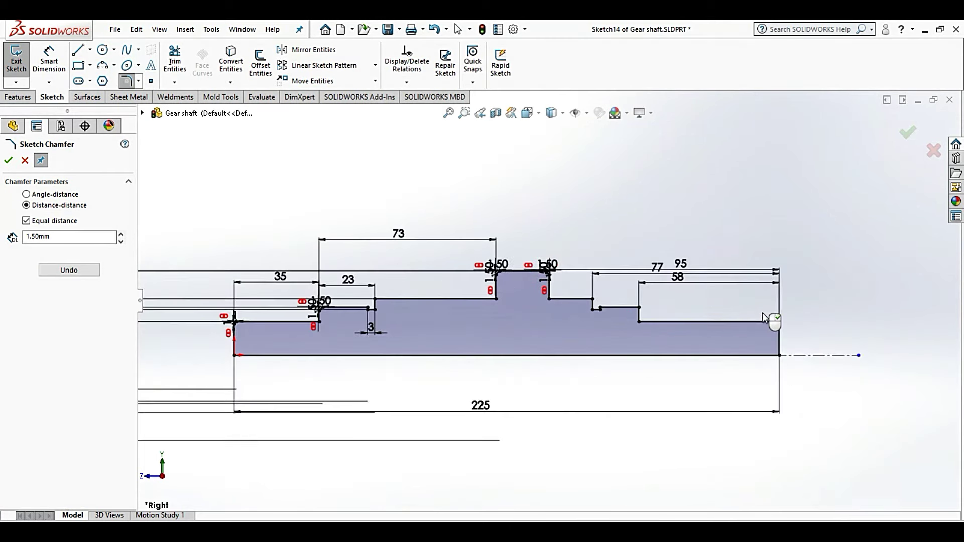
scroll(772, 324, down, 2)
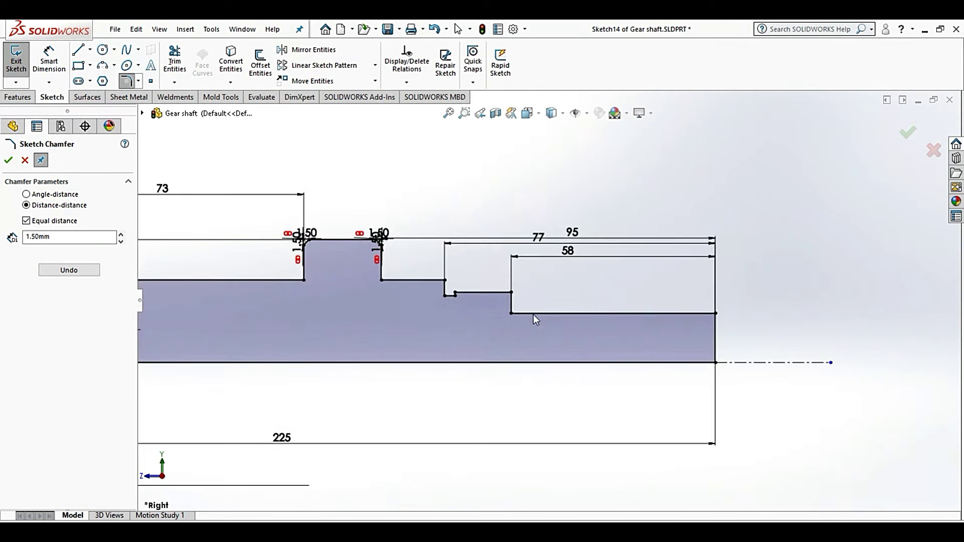
scroll(523, 301, down, 1)
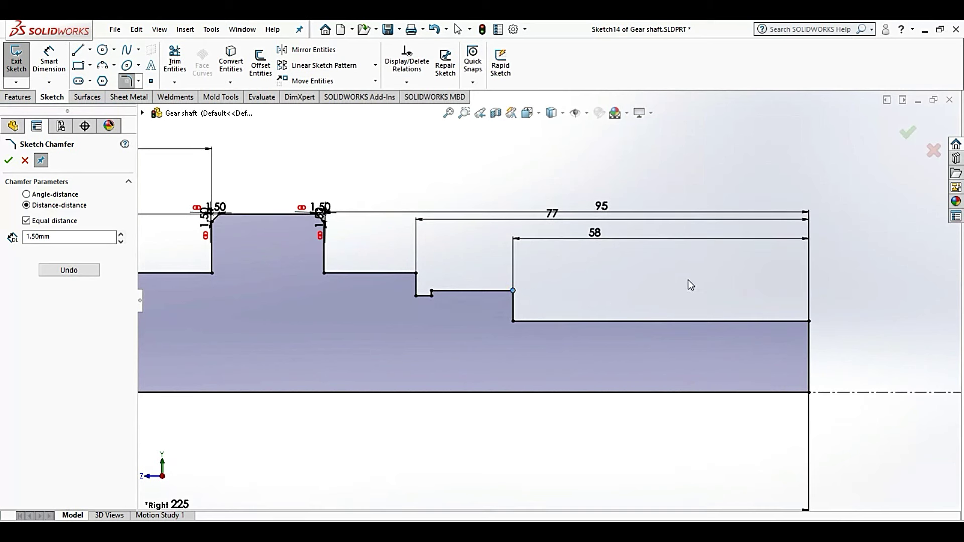
click(809, 321)
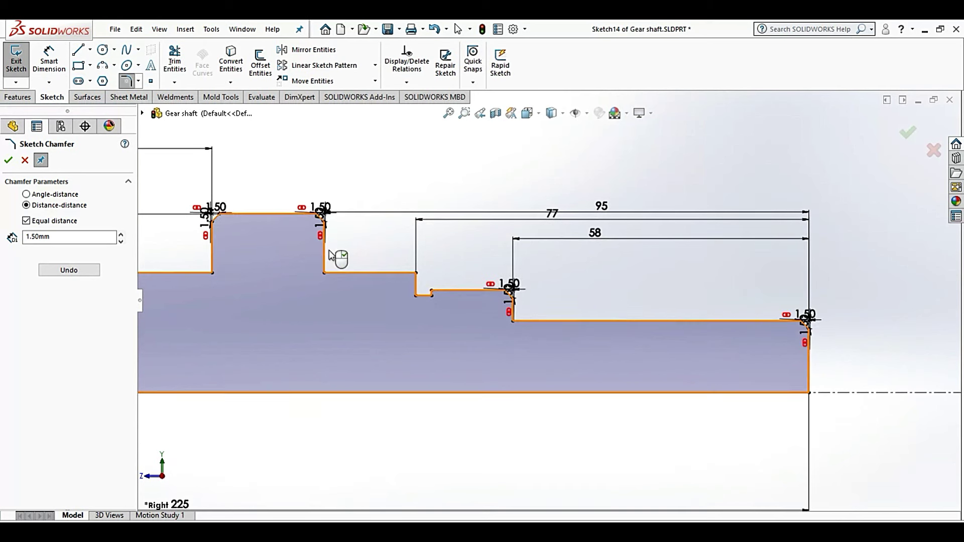
click(9, 161)
- Fillet both inner corners of the first undercut at 0.5 mm, accepting the relation warnings
scroll(684, 239, up, 2)
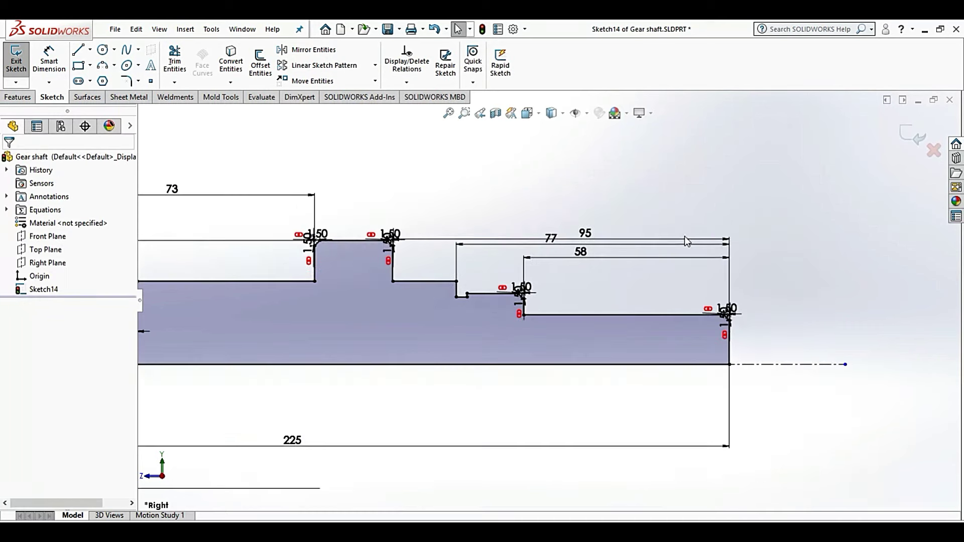
scroll(539, 291, up, 1)
scroll(444, 308, up, 1)
scroll(470, 271, down, 2)
scroll(240, 156, down, 1)
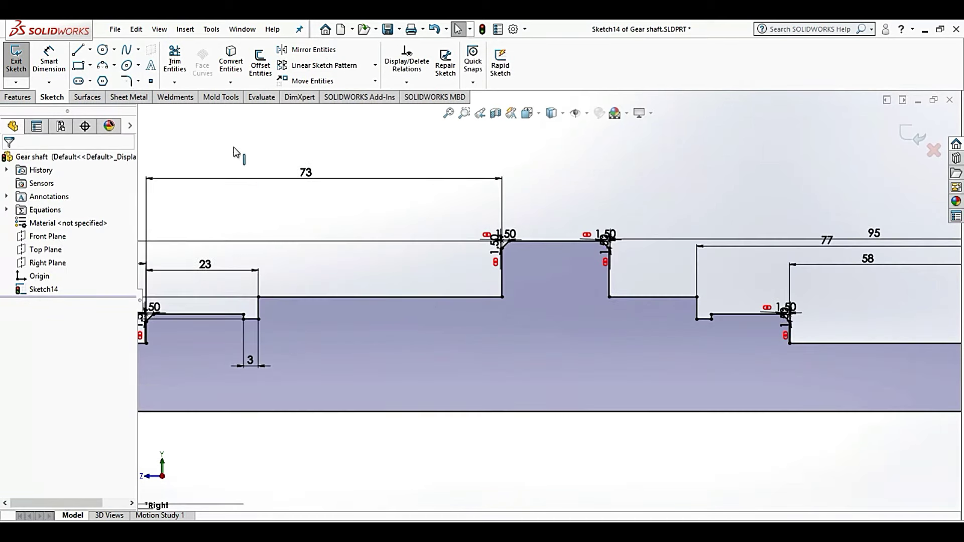
scroll(241, 155, down, 1)
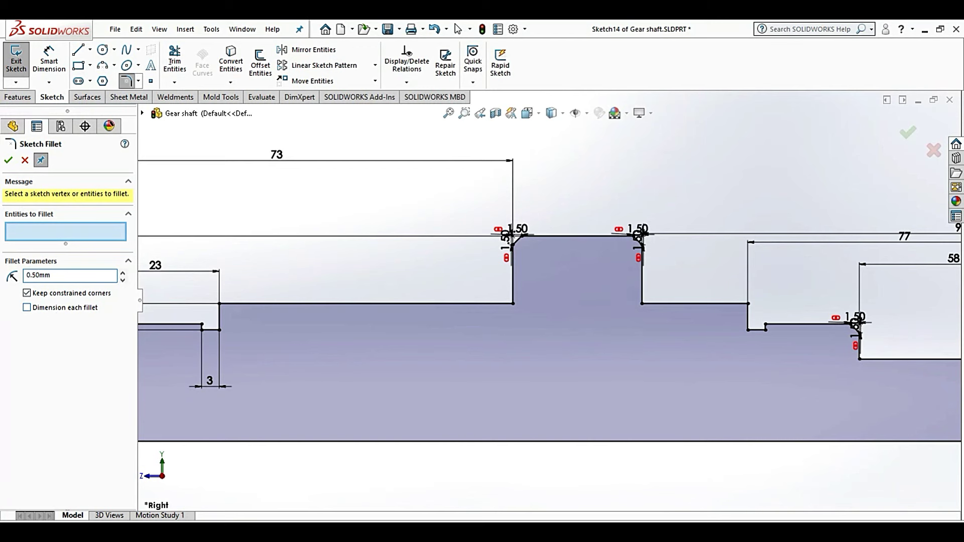
scroll(381, 321, up, 2)
scroll(339, 295, down, 2)
scroll(362, 322, down, 2)
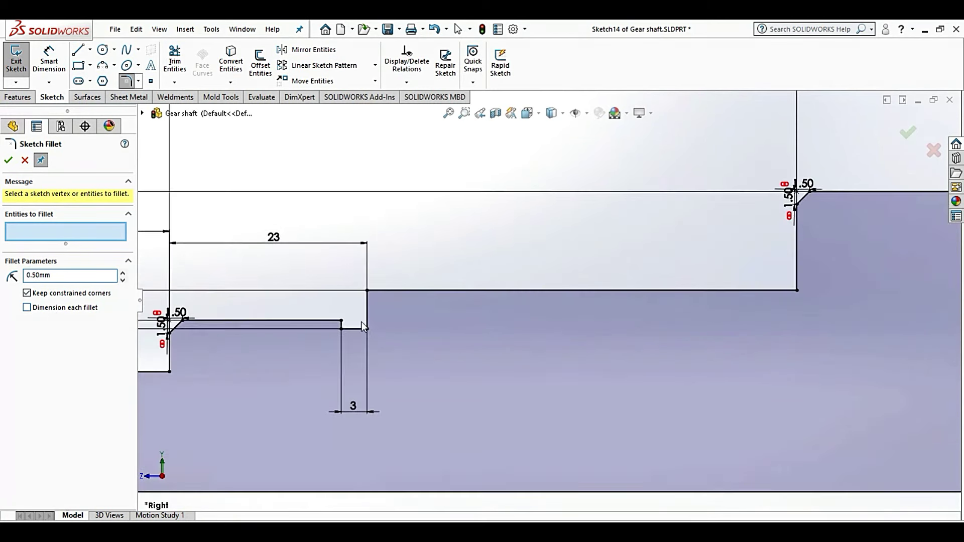
scroll(363, 326, down, 2)
click(354, 329)
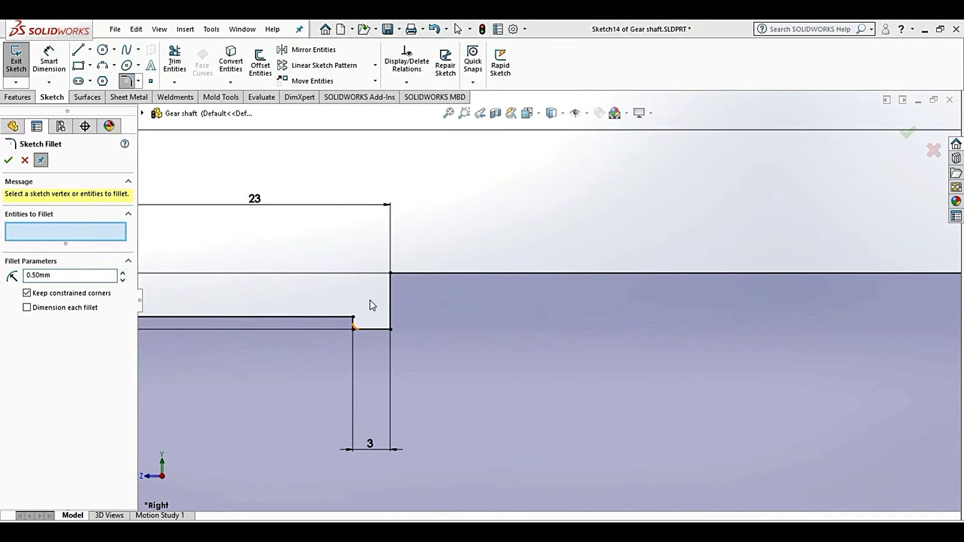
click(516, 298)
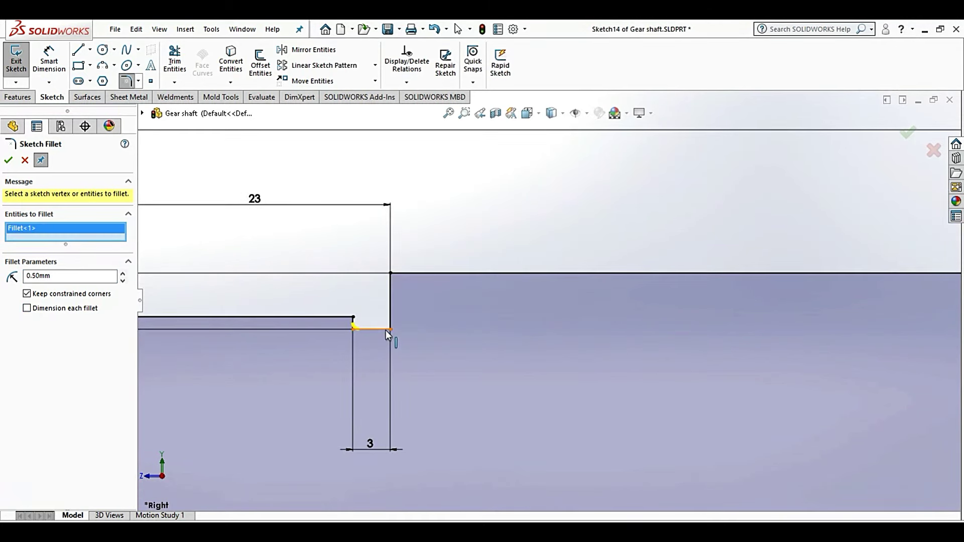
click(389, 328)
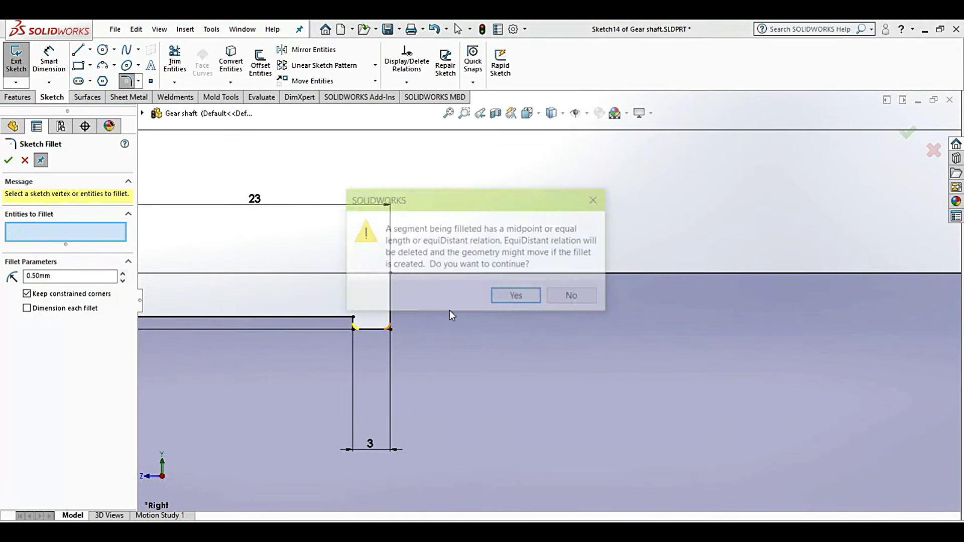
click(516, 297)
- Fillet both inner corners of the second undercut at 0.5 mm, accepting the warnings
scroll(507, 309, up, 2)
scroll(644, 311, up, 3)
scroll(819, 290, up, 2)
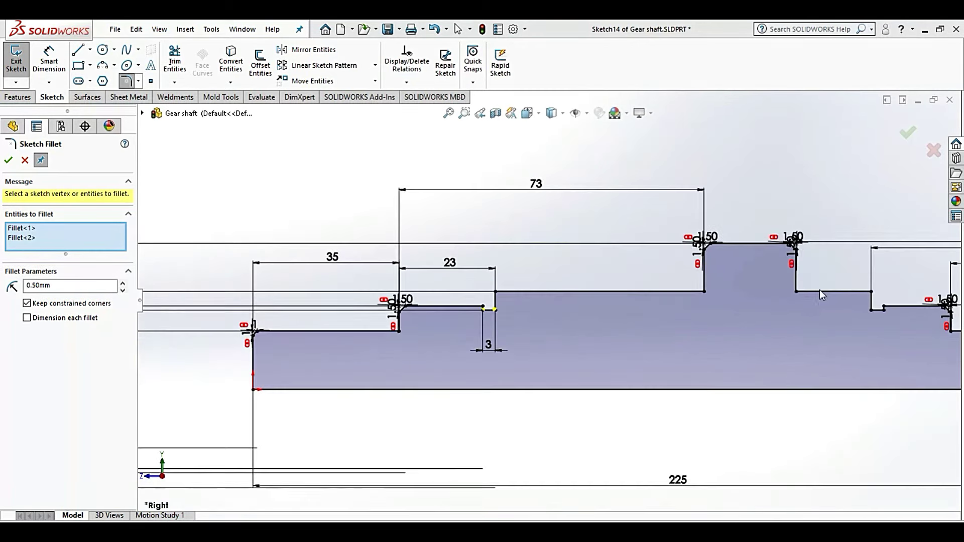
scroll(878, 297, up, 1)
scroll(879, 296, down, 3)
scroll(842, 334, down, 3)
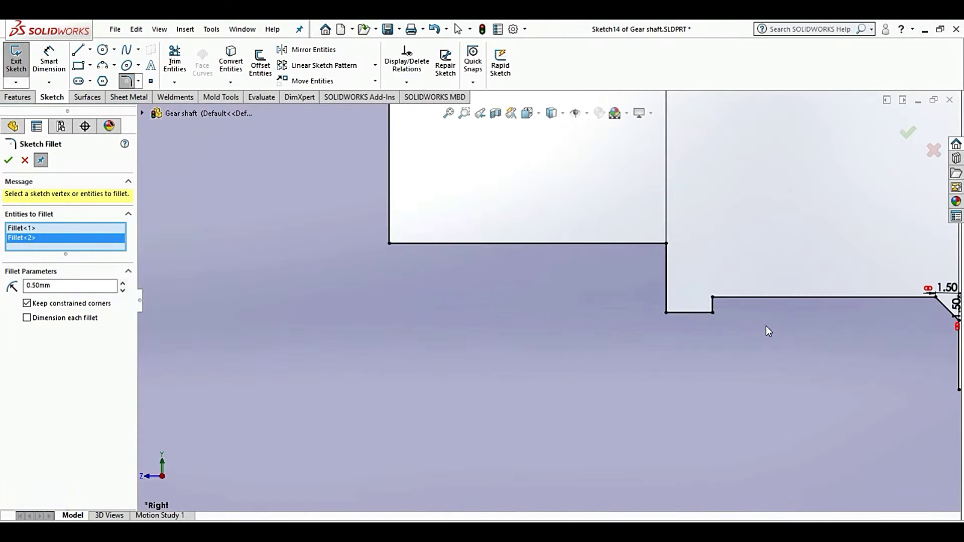
click(712, 313)
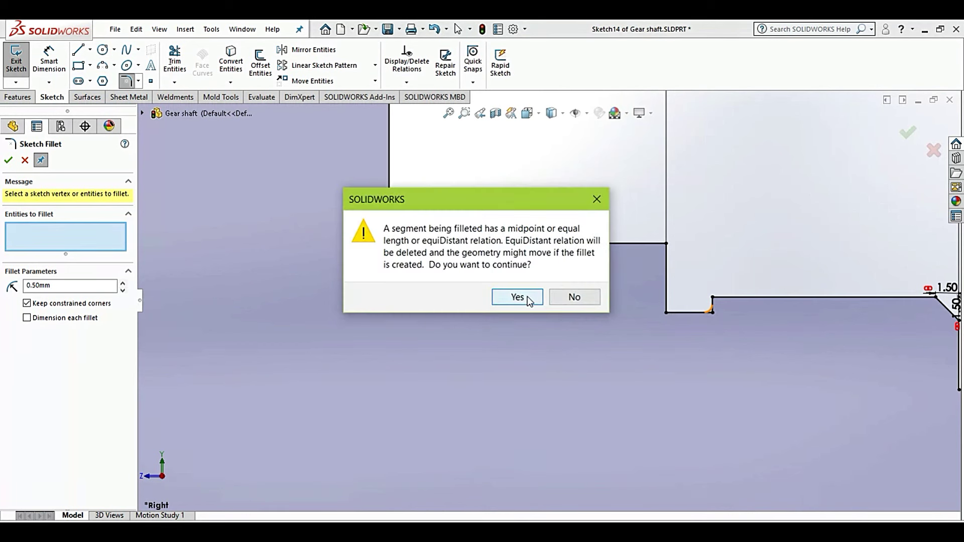
click(516, 296)
click(664, 311)
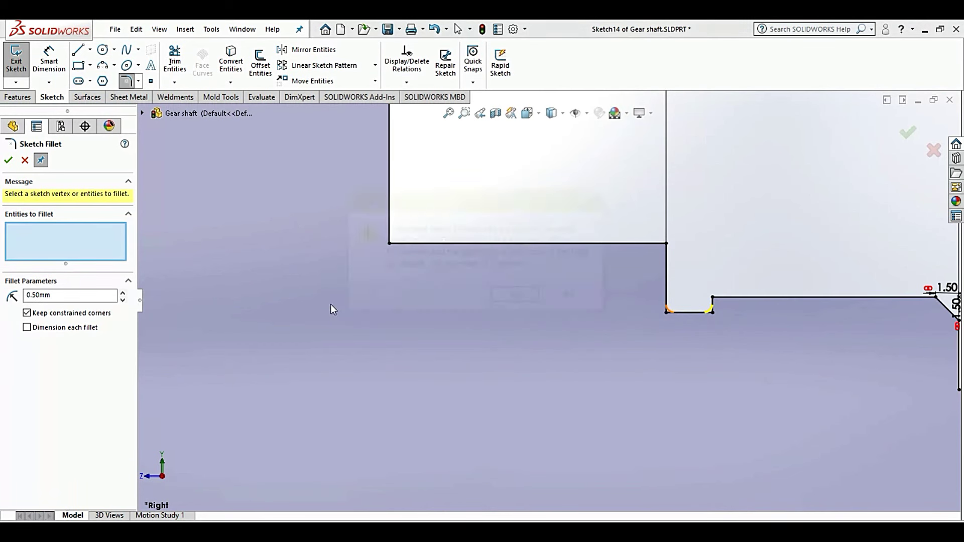
click(534, 301)
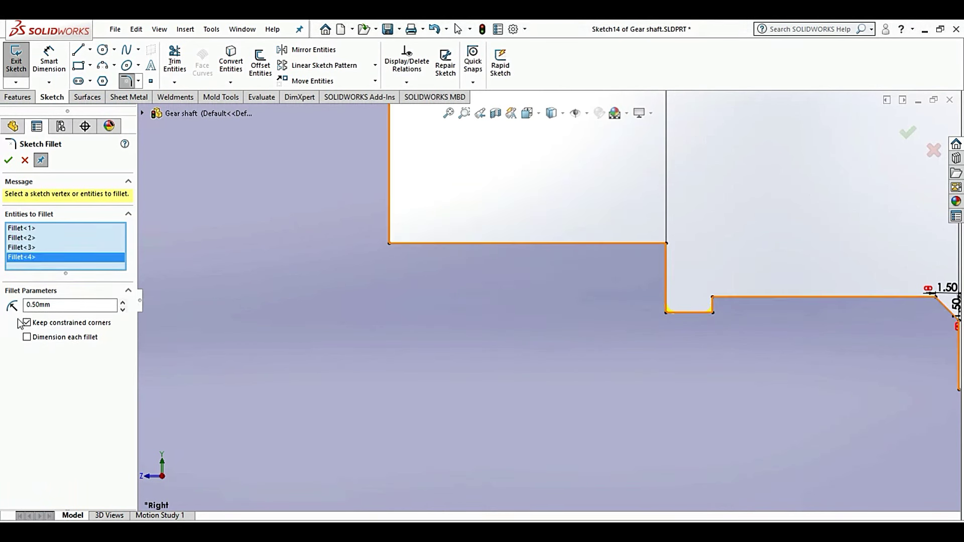
scroll(578, 207, up, 4)
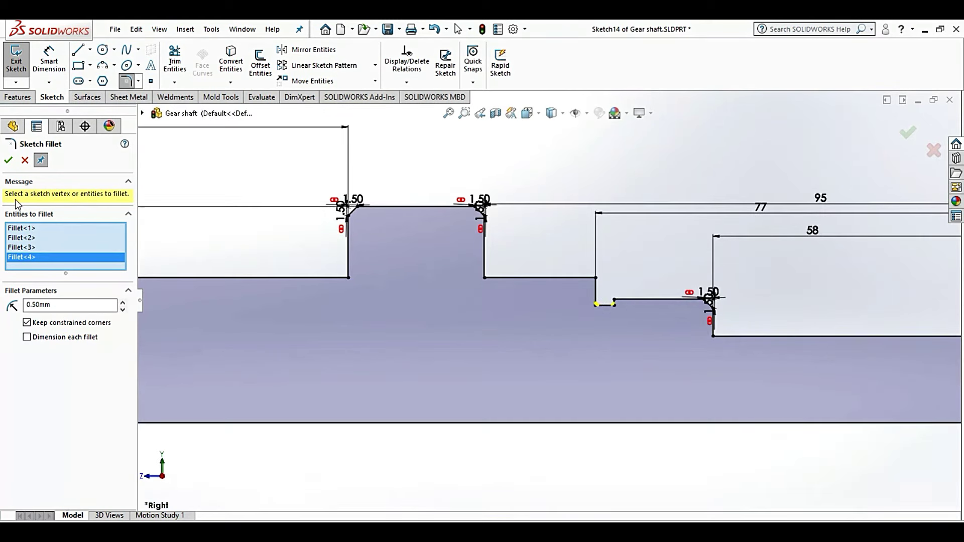
- Round both inner corners at the base of the tall collar with R2 sketch fillets
click(67, 276)
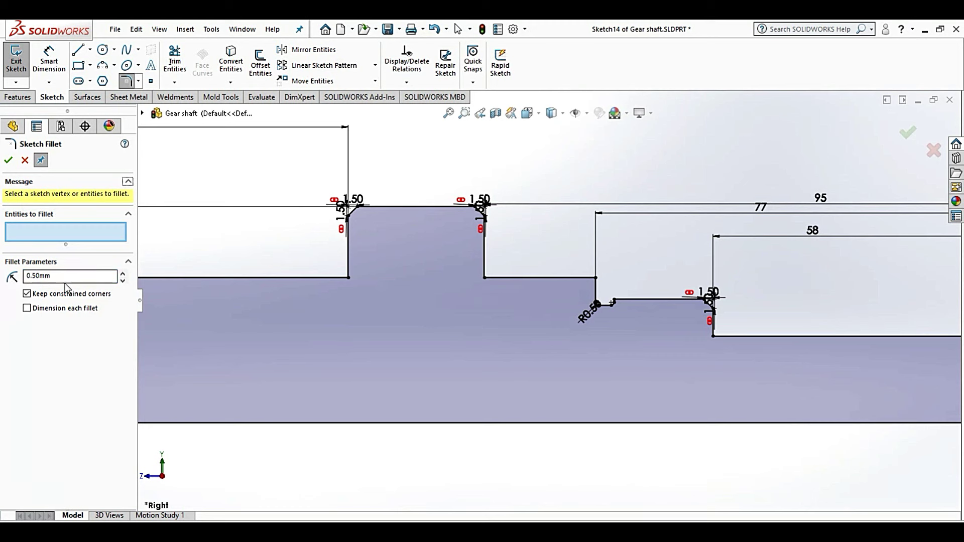
double_click(27, 276)
text(2)
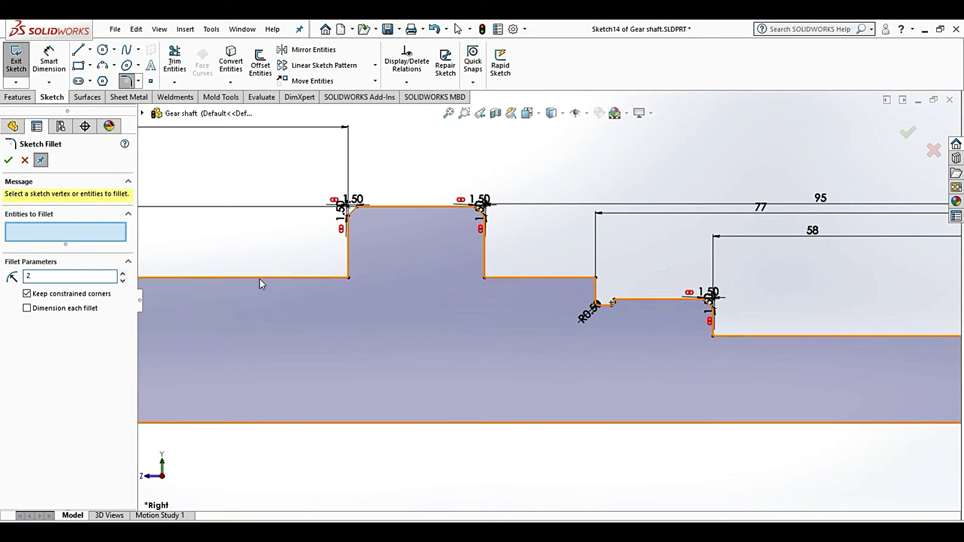
click(353, 280)
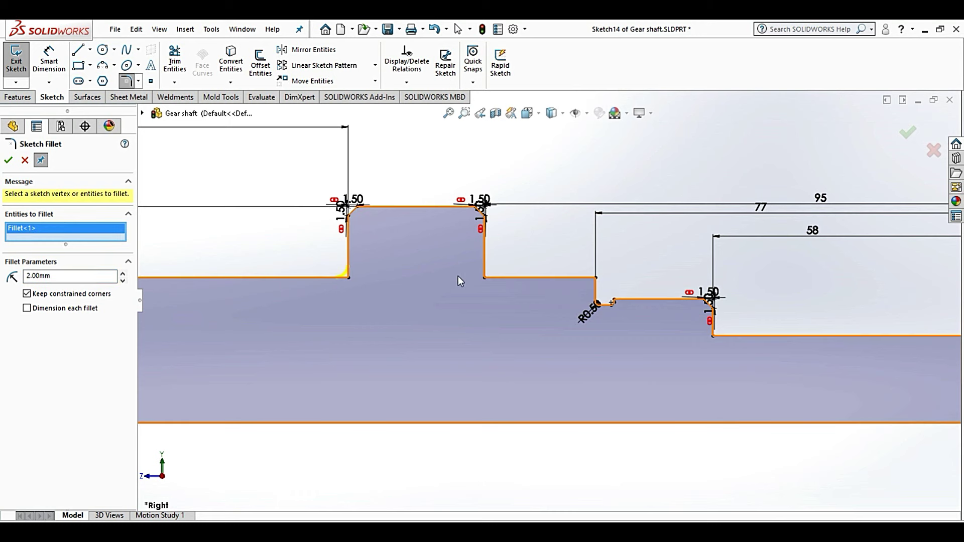
click(487, 278)
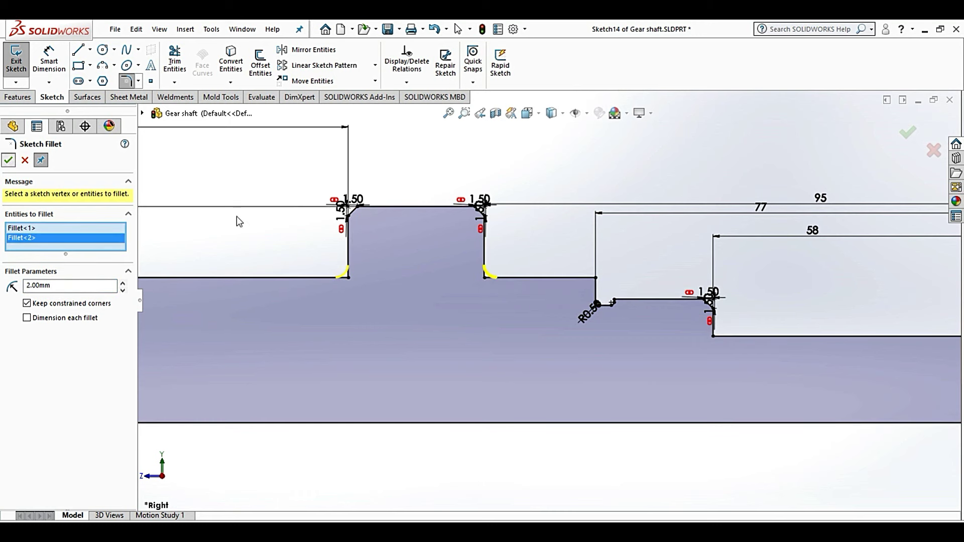
click(8, 160)
click(9, 160)
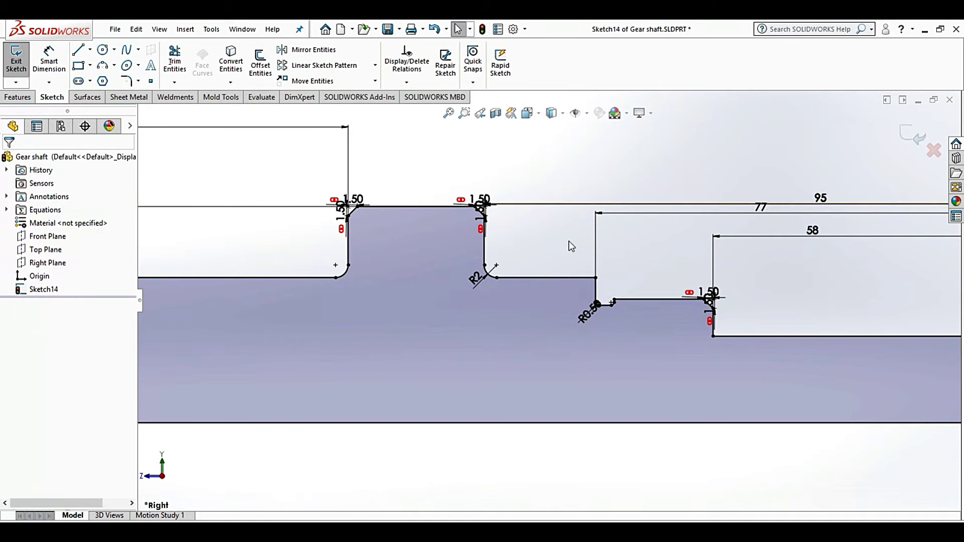
scroll(472, 291, up, 2)
scroll(471, 292, up, 2)
scroll(476, 287, up, 2)
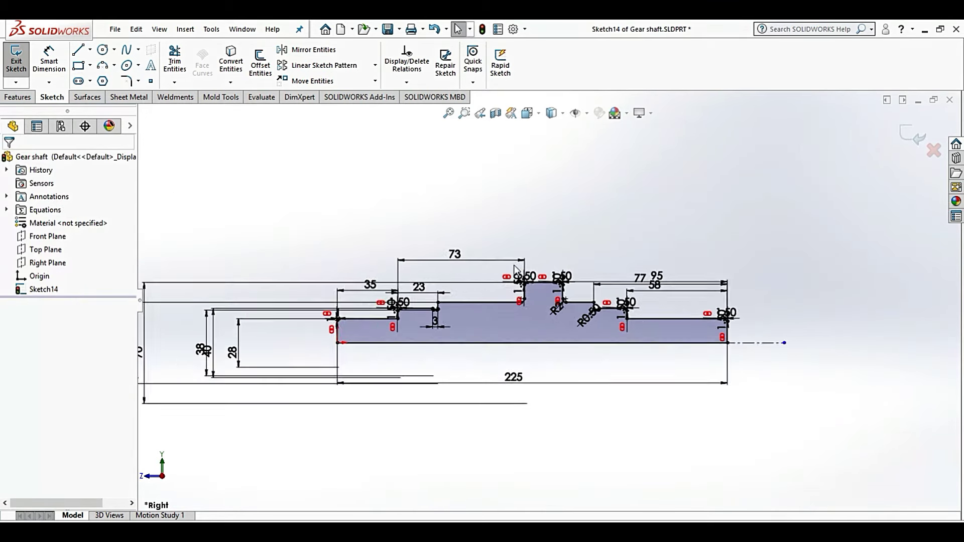
- Revolve the profile 360° about centreline Line1 to create the solid Revolve1
mouse_move(478, 283)
middle_down()
mouse_move(555, 230)
mouse_move(516, 228)
mouse_move(572, 266)
mouse_move(590, 207)
middle_up()
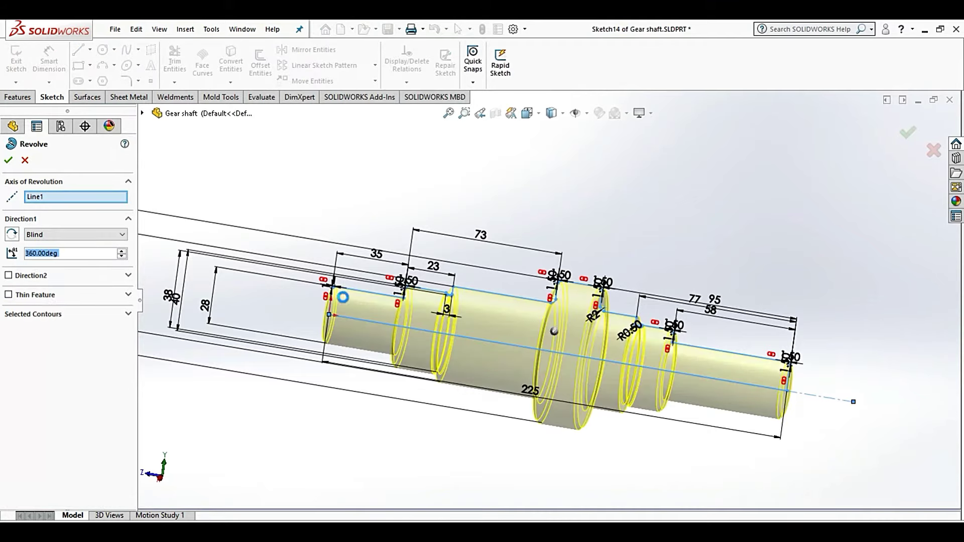
mouse_move(729, 283)
middle_down()
mouse_move(673, 263)
mouse_move(763, 290)
mouse_move(695, 286)
middle_up()
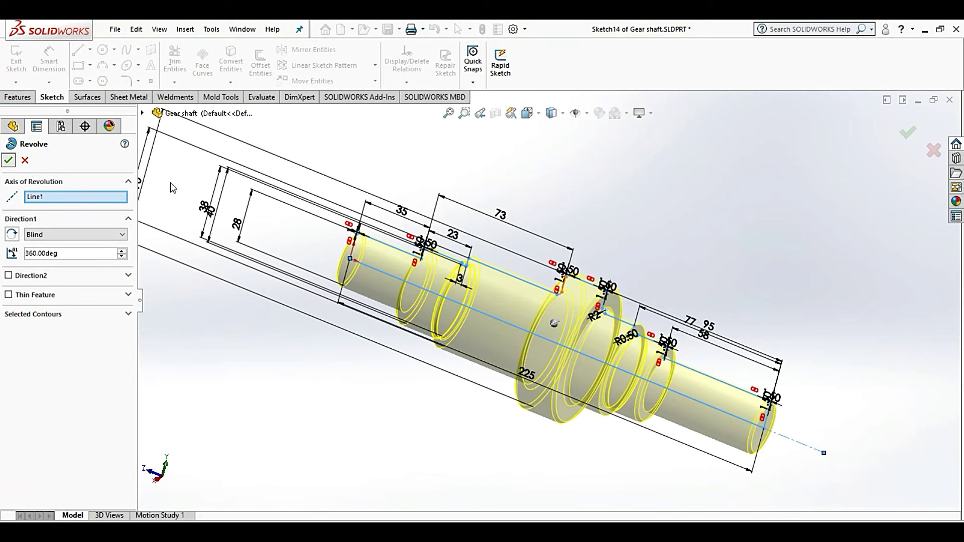
key(Return)
mouse_move(519, 241)
middle_down()
mouse_move(501, 193)
mouse_move(559, 195)
mouse_move(536, 258)
mouse_move(487, 303)
mouse_move(420, 250)
mouse_move(321, 299)
mouse_move(359, 346)
mouse_move(383, 336)
mouse_move(396, 305)
mouse_move(376, 292)
mouse_move(351, 327)
middle_up()
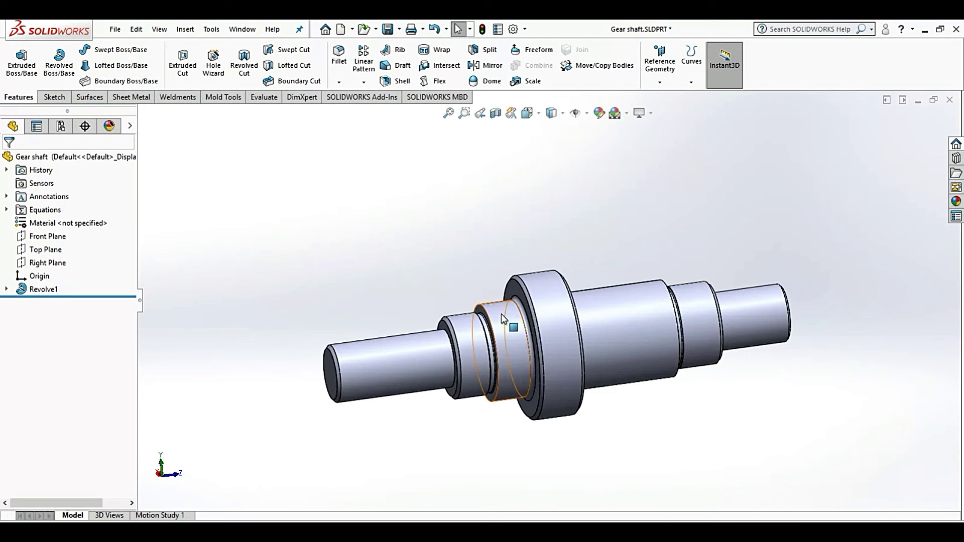
- Start a new reference plane using the Top Plane as its first reference
scroll(501, 314, up, 2)
mouse_move(546, 241)
middle_down()
mouse_move(499, 260)
mouse_move(516, 300)
mouse_move(519, 261)
middle_up()
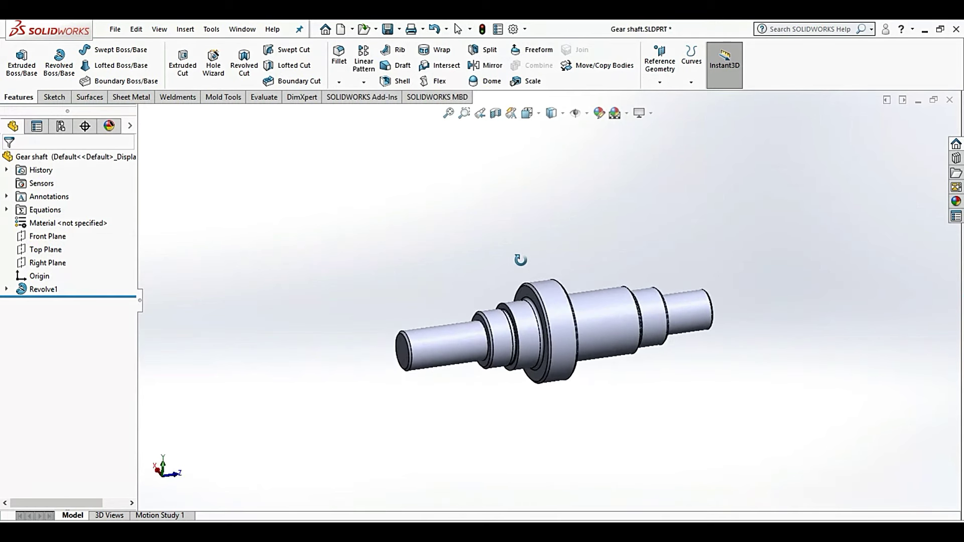
click(44, 254)
mouse_move(477, 235)
middle_down()
mouse_move(429, 194)
mouse_move(475, 180)
middle_up()
click(670, 56)
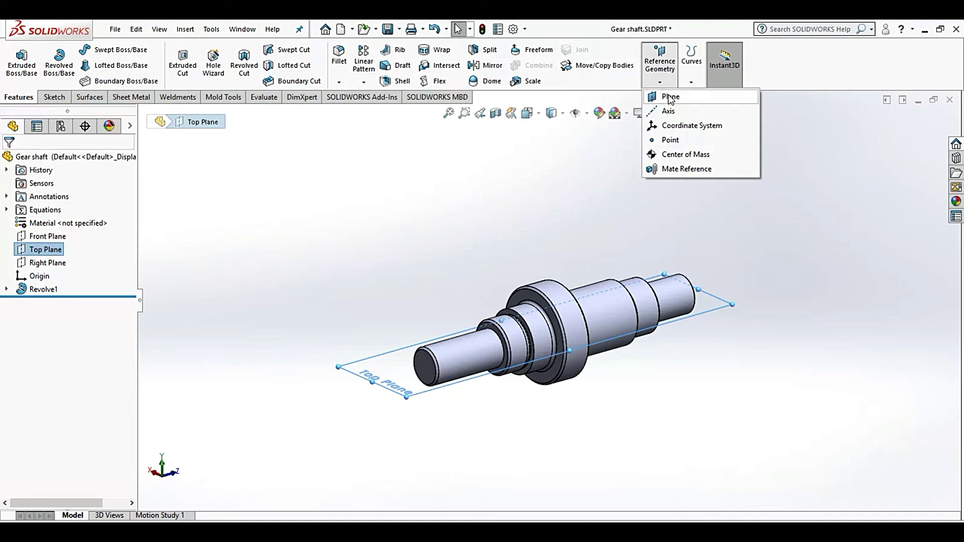
click(670, 97)
- Make Plane1 tangent to the small end cylinder and parallel to the Top Plane
scroll(463, 344, down, 3)
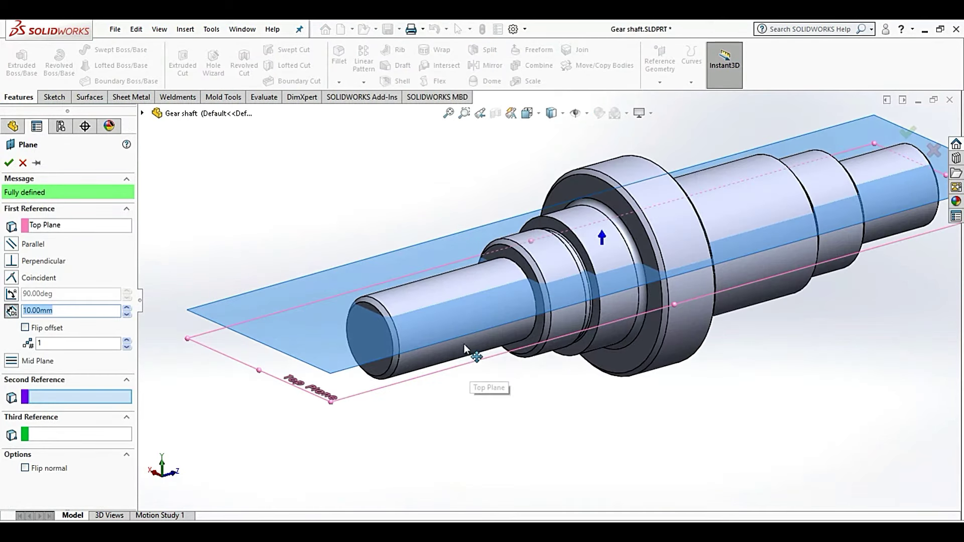
click(408, 297)
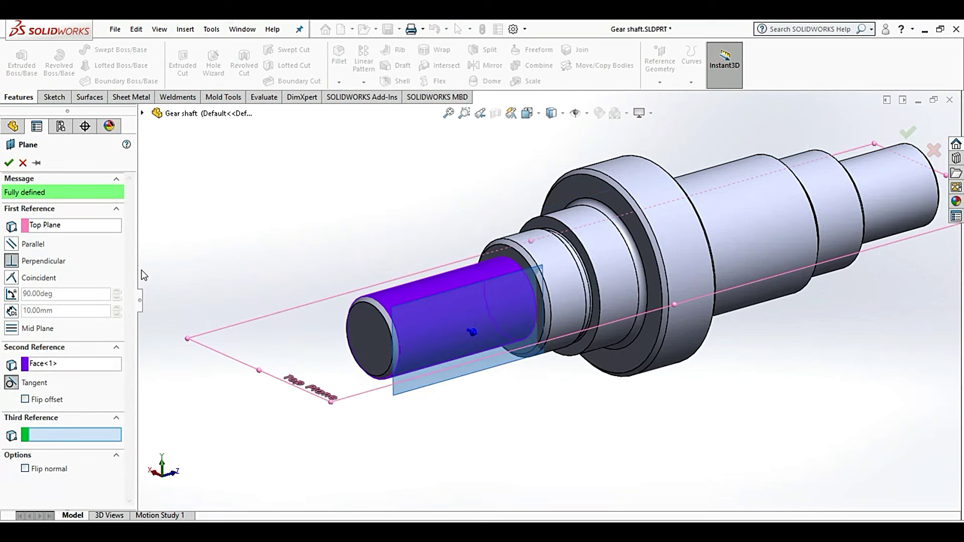
click(12, 245)
mouse_move(276, 259)
middle_down()
mouse_move(345, 198)
mouse_move(322, 166)
mouse_move(344, 204)
mouse_move(172, 218)
middle_up()
click(11, 163)
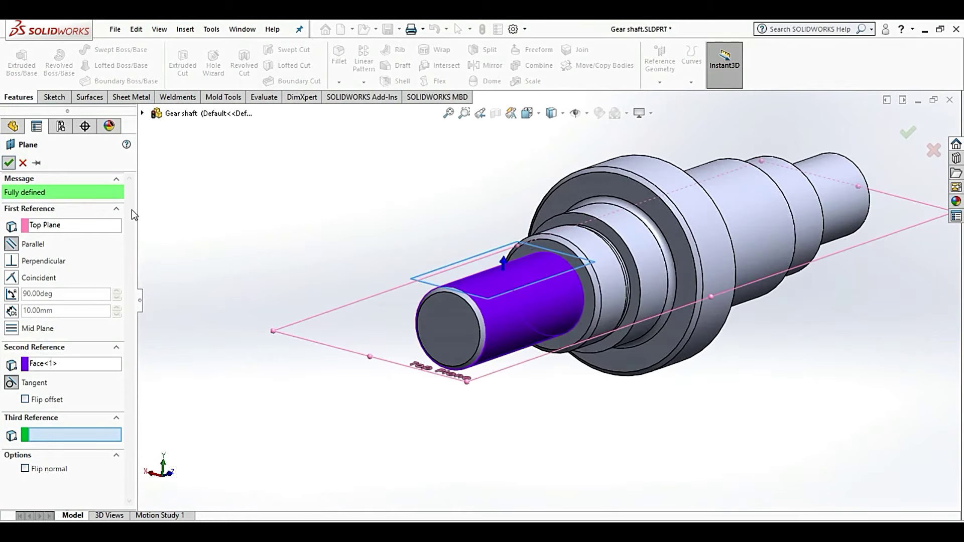
scroll(579, 242, up, 2)
middle_drag(579, 242, 760, 336)
scroll(760, 338, down, 4)
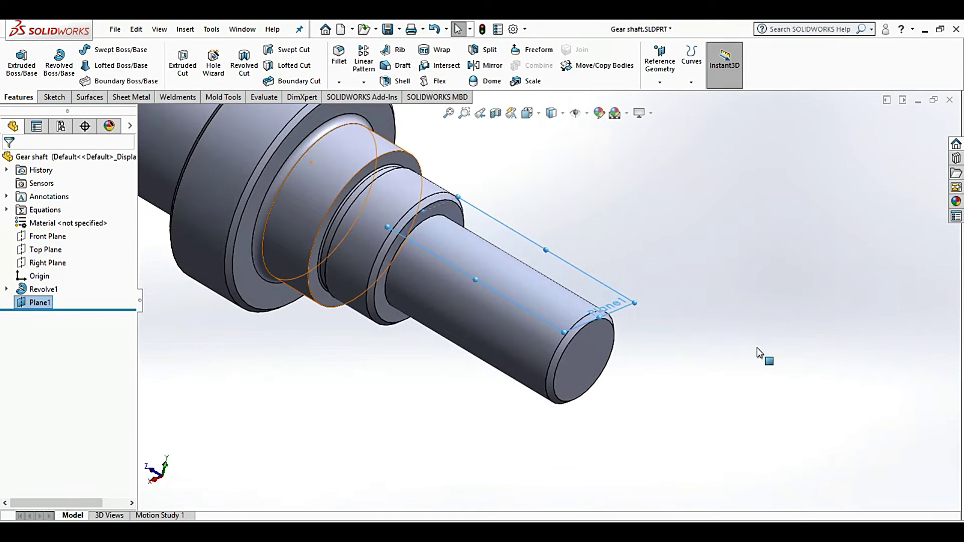
- On Plane1, sketch a straight slot lying along the shaft's small end step
click(194, 73)
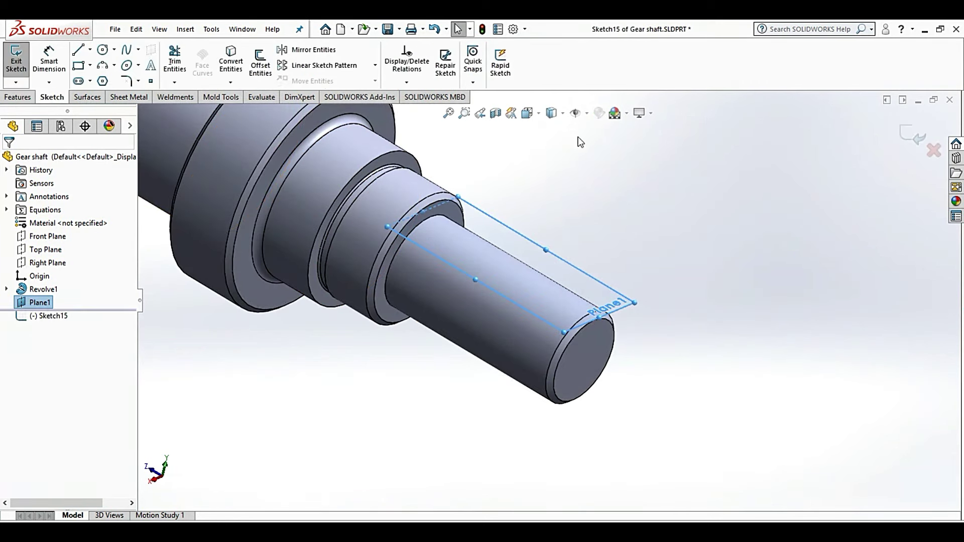
scroll(581, 202, up, 4)
mouse_move(577, 215)
middle_down()
mouse_move(603, 233)
mouse_move(577, 262)
middle_up()
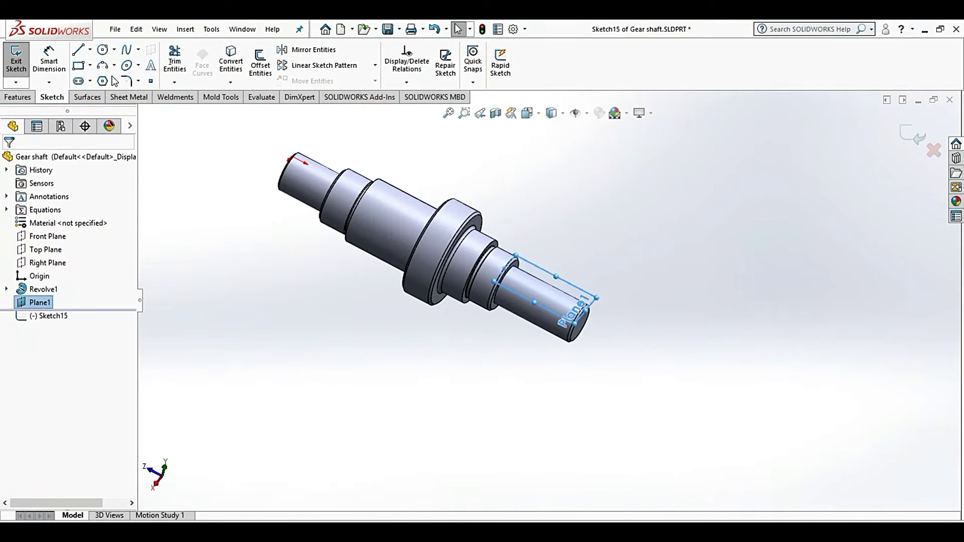
click(80, 81)
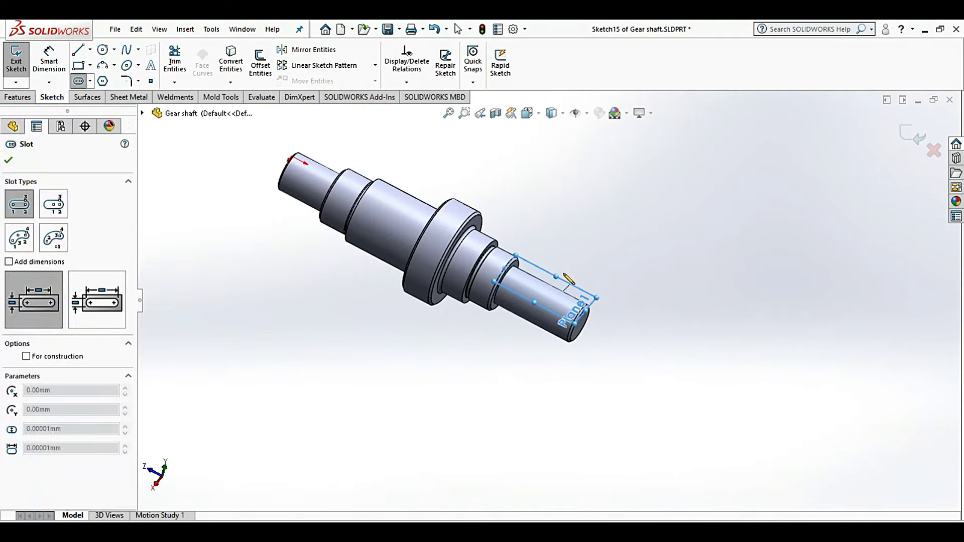
scroll(568, 315, down, 2)
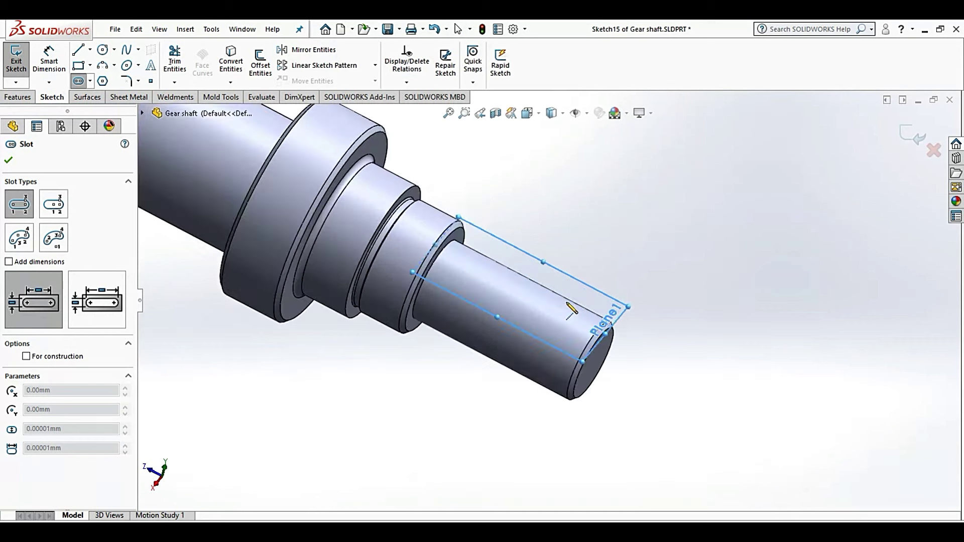
scroll(501, 285, down, 1)
click(496, 277)
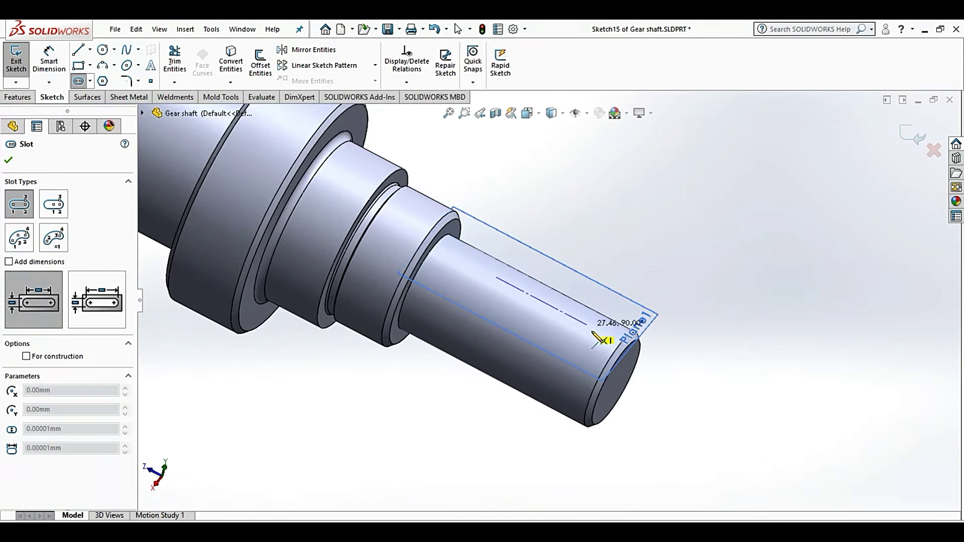
click(596, 330)
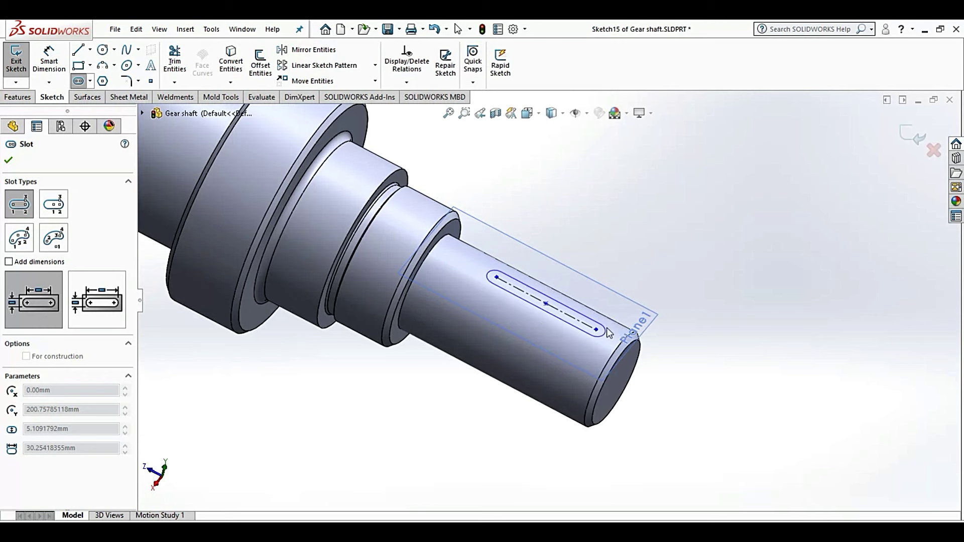
click(609, 335)
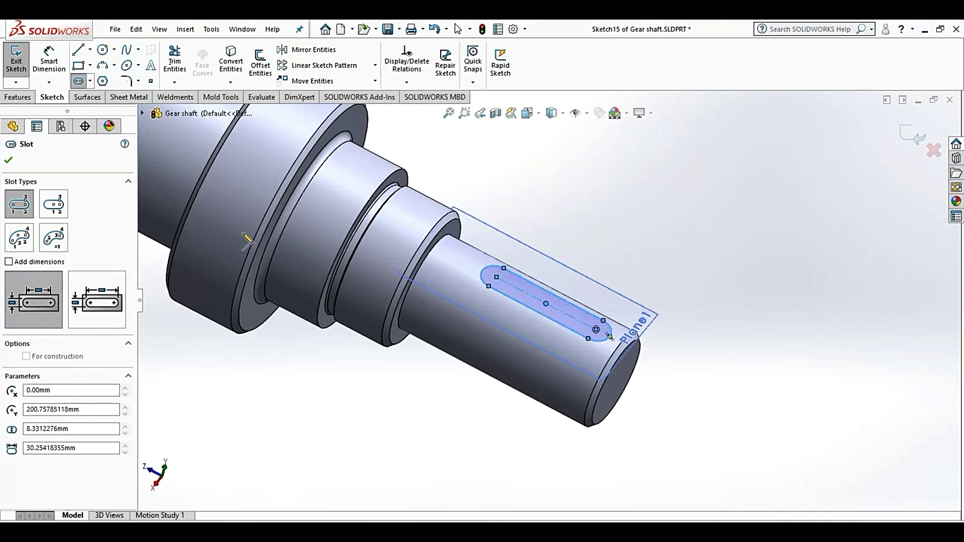
click(11, 159)
click(539, 114)
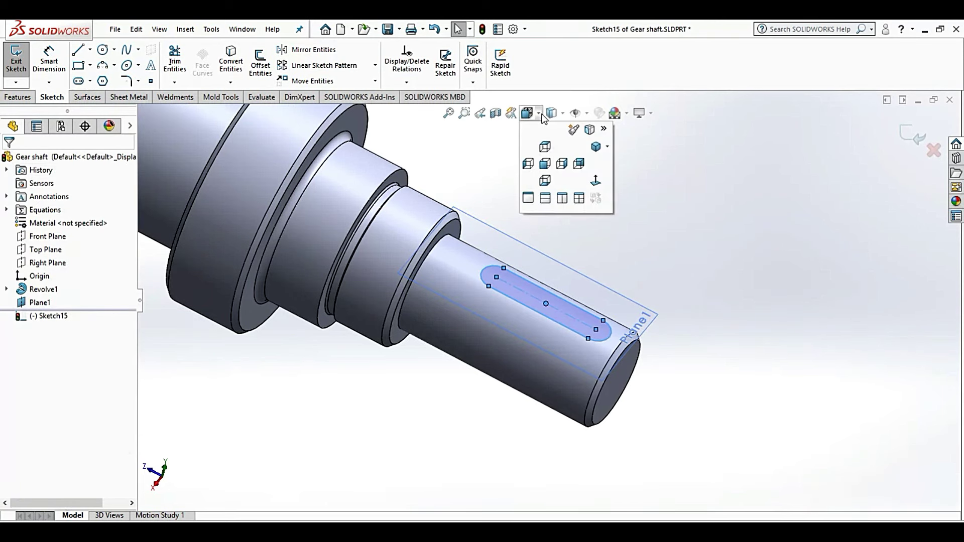
- View the sketch face-on and dimension the slot's top arc 9.12 from the shaft end
click(600, 182)
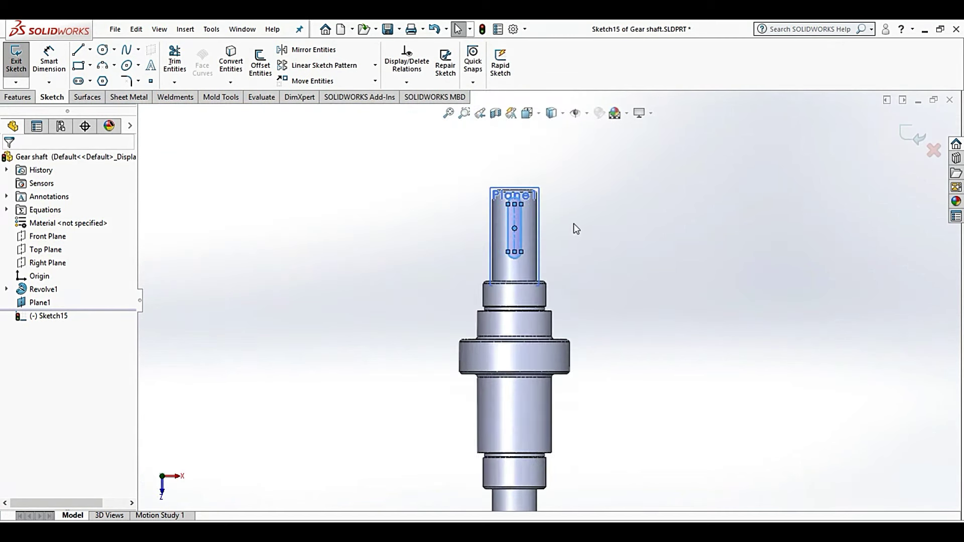
key(Escape)
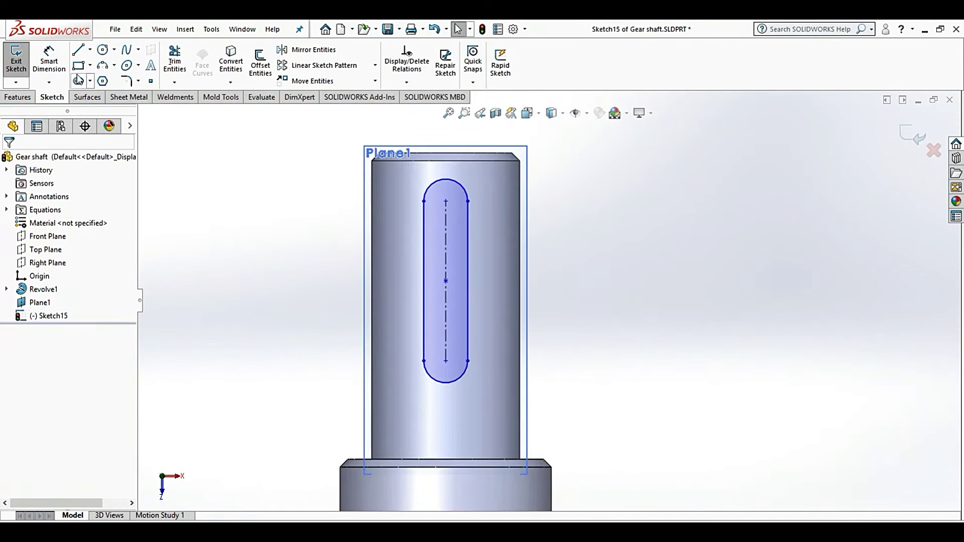
click(52, 58)
scroll(454, 156, down, 2)
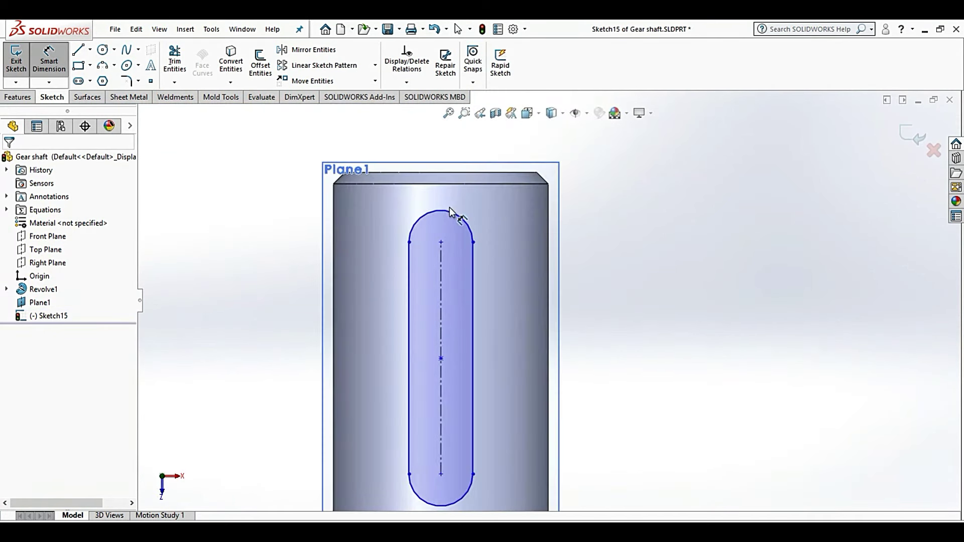
click(448, 210)
click(480, 172)
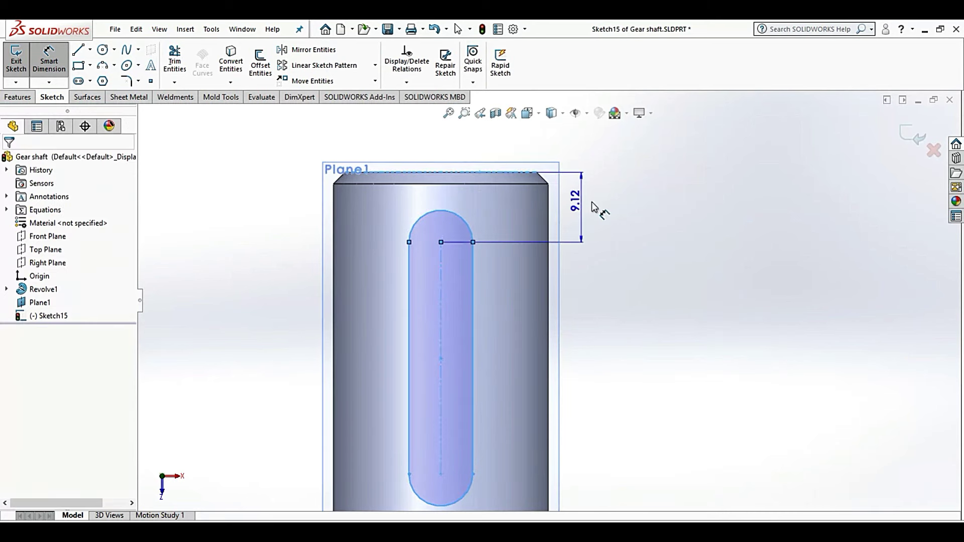
click(612, 195)
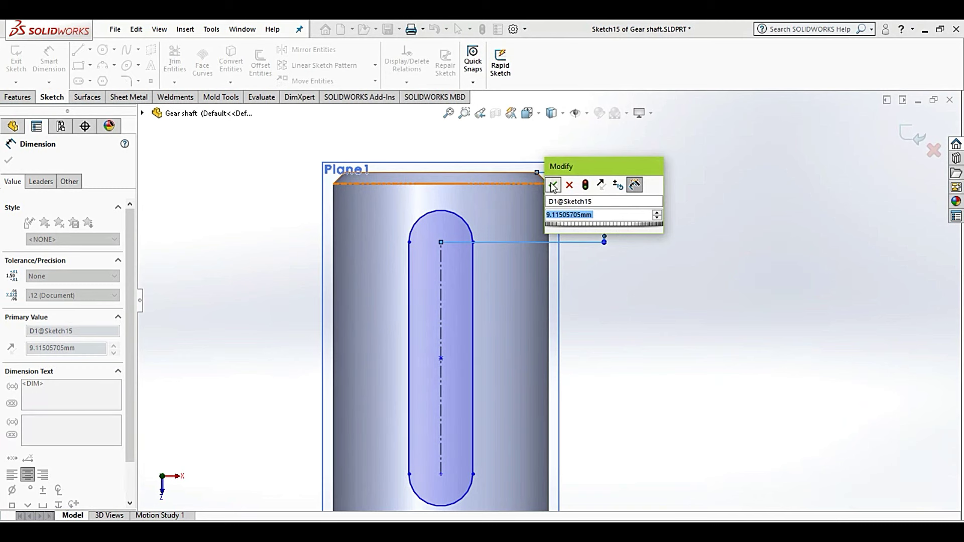
click(552, 186)
scroll(535, 278, up, 1)
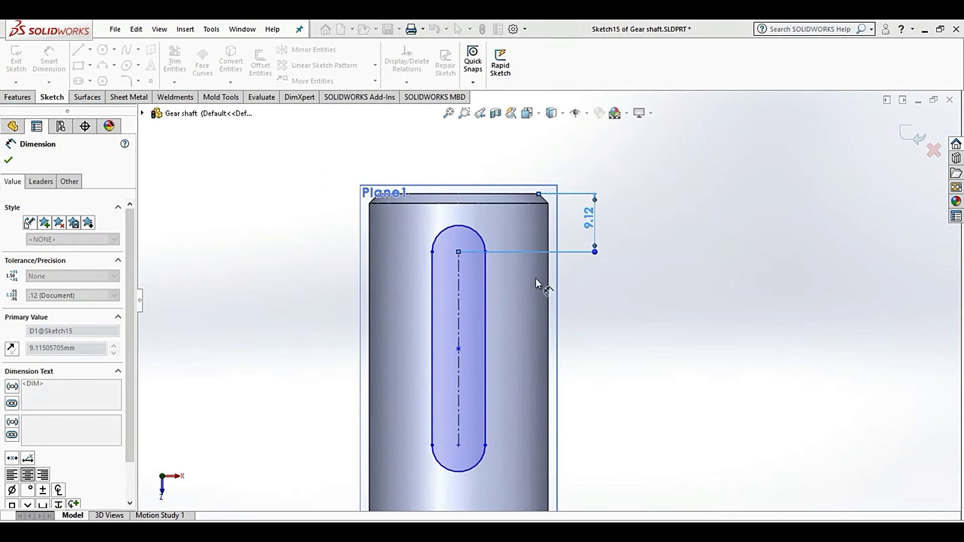
- Add a 39.37 dimension from the shaft's top edge to the slot's bottom arc
click(500, 193)
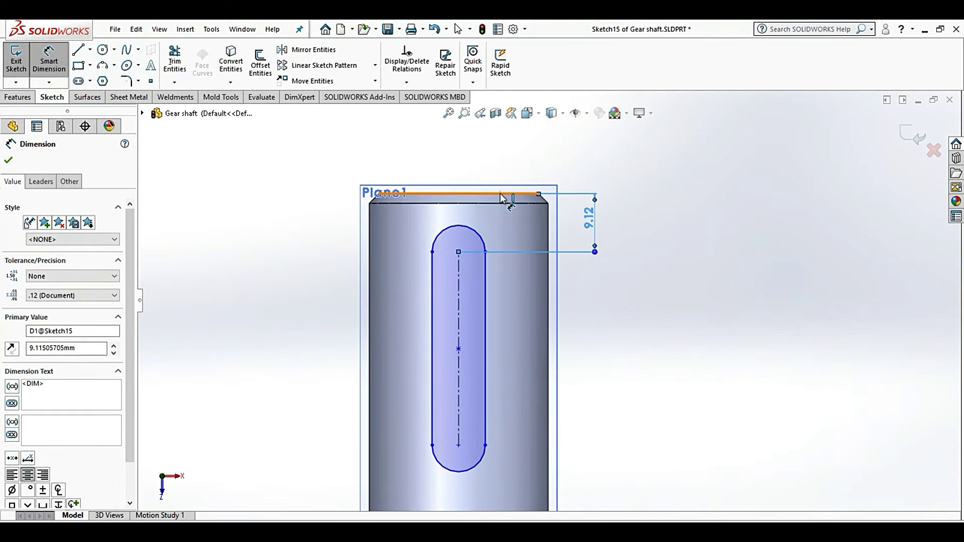
click(440, 466)
click(271, 336)
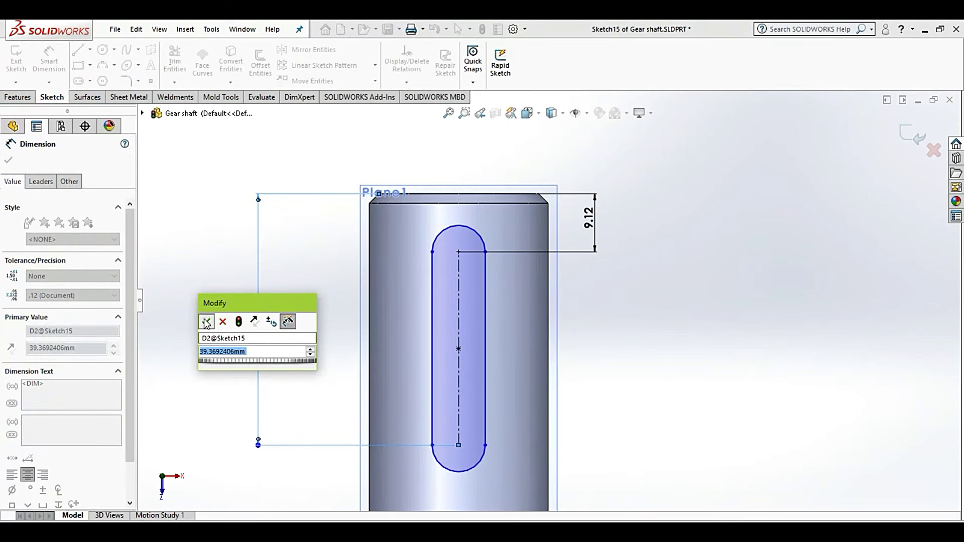
click(207, 319)
key(Escape)
scroll(505, 331, up, 3)
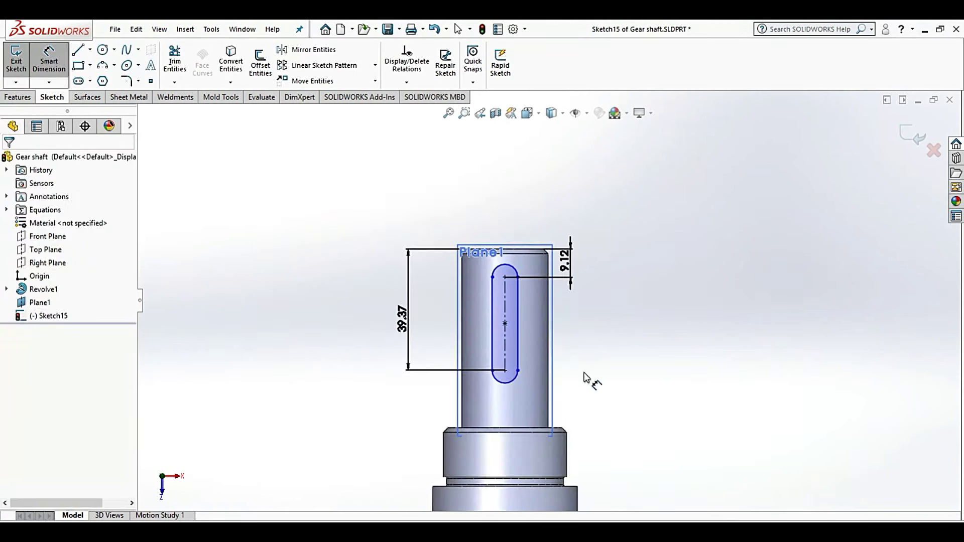
scroll(587, 379, down, 2)
- Dimension the slot's width and set it to 8
click(457, 216)
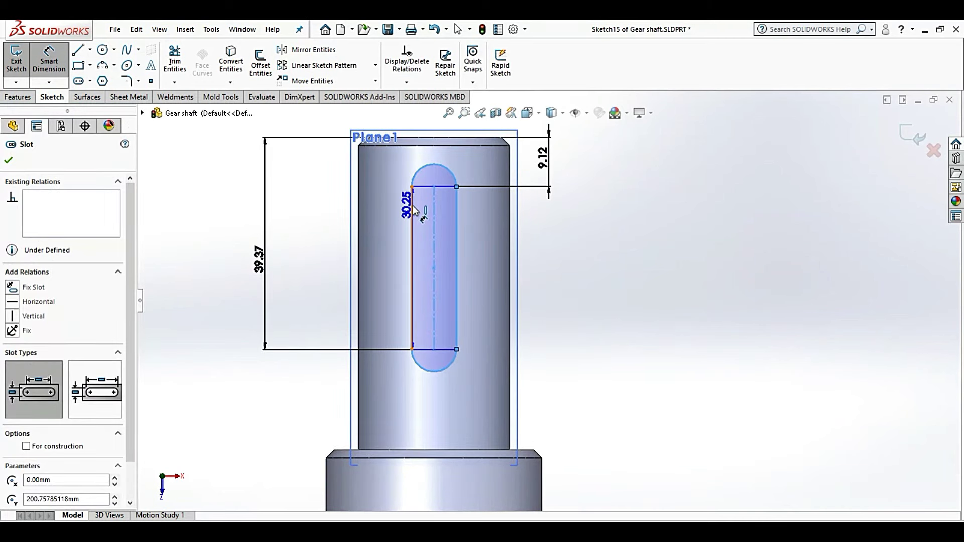
scroll(432, 137, up, 3)
click(480, 234)
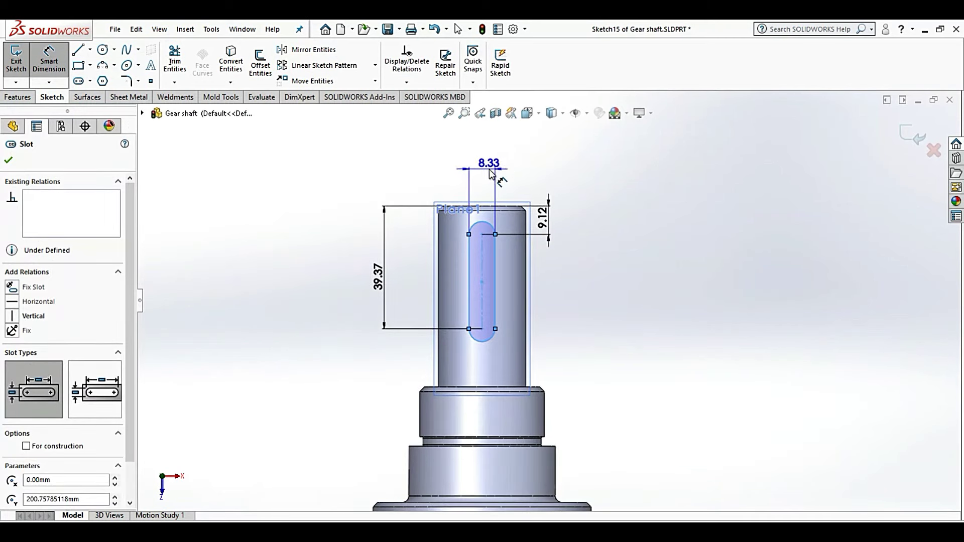
click(490, 171)
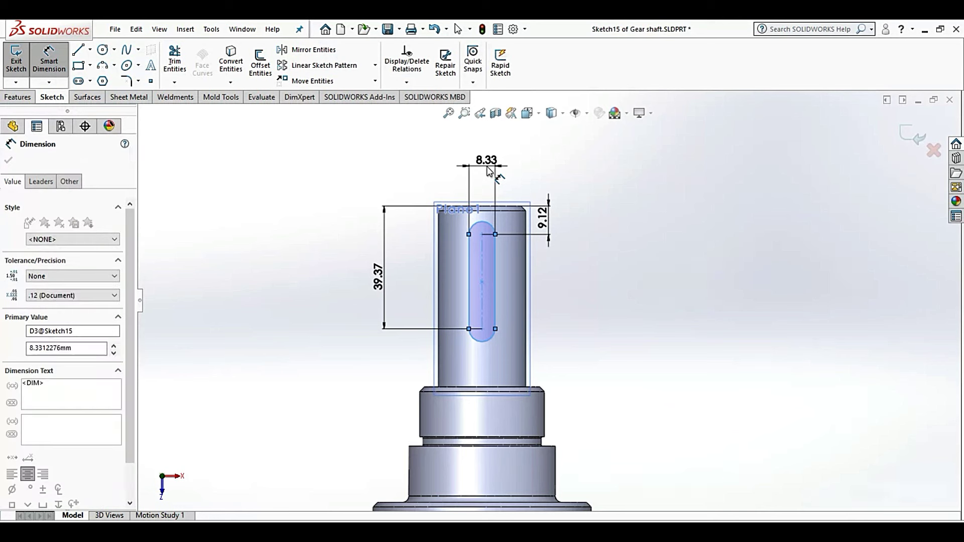
text(8)
key(Return)
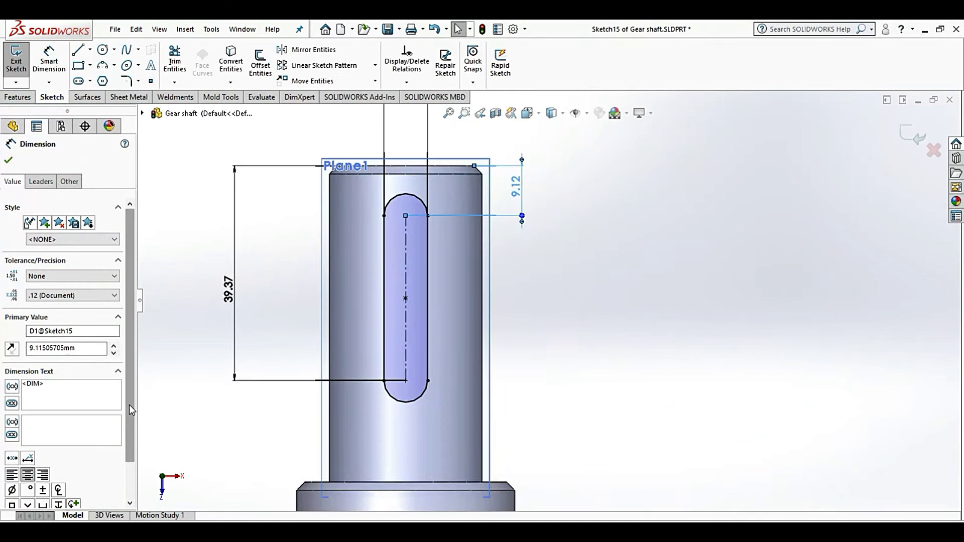
- Measure the shaft-end dimension to the arc's top and set that distance to 10
scroll(128, 405, down, 2)
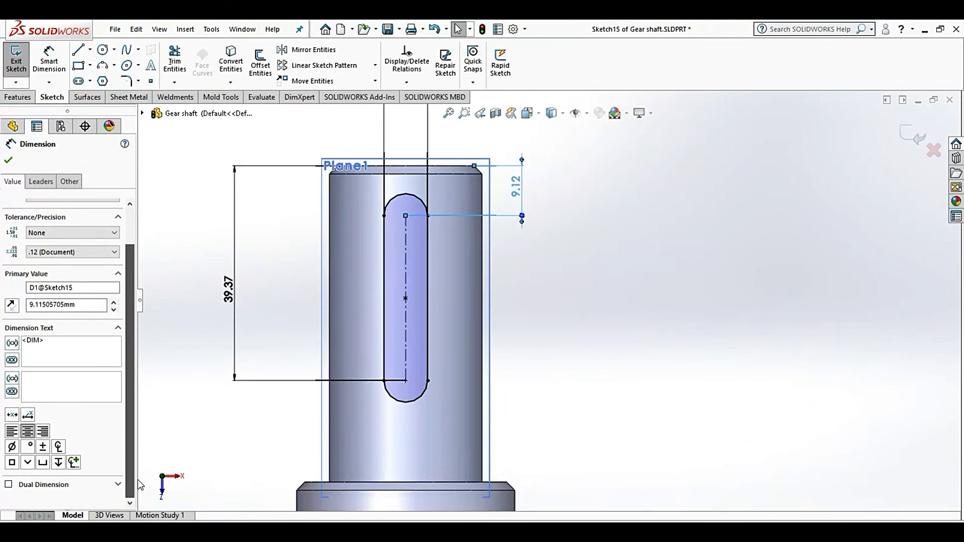
click(67, 184)
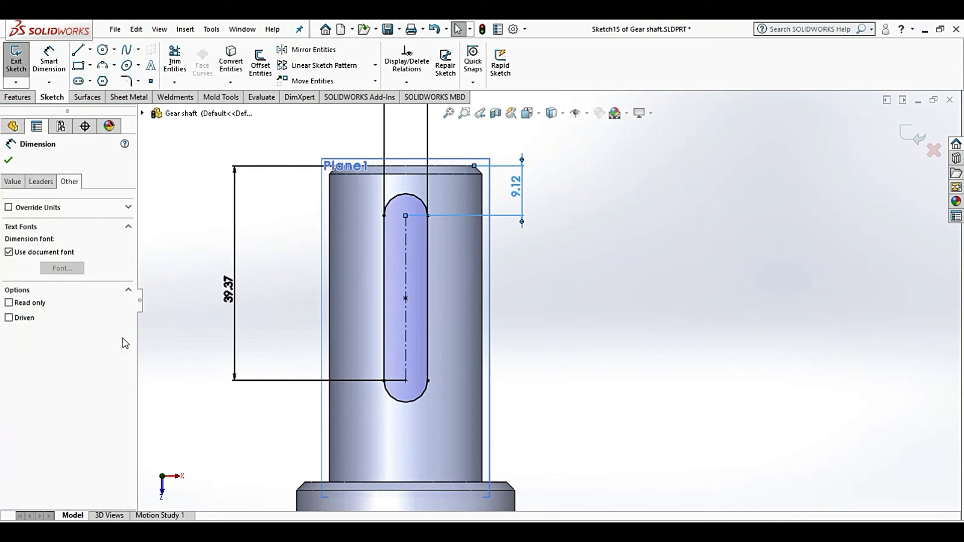
click(45, 183)
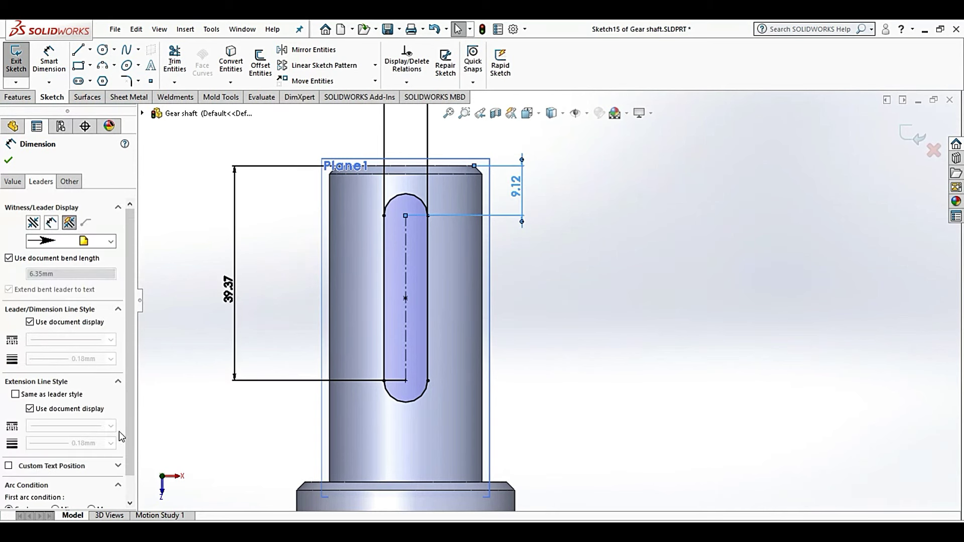
scroll(130, 475, down, 1)
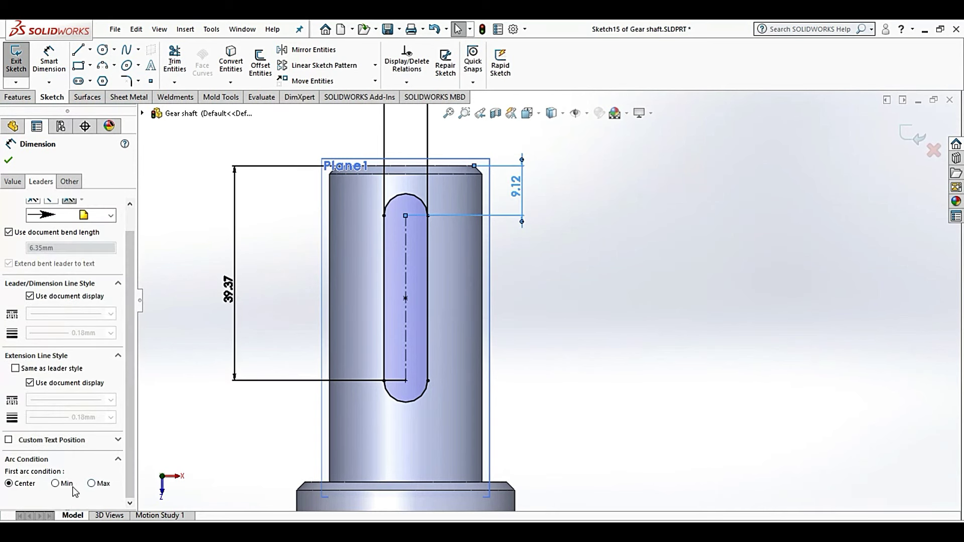
click(55, 483)
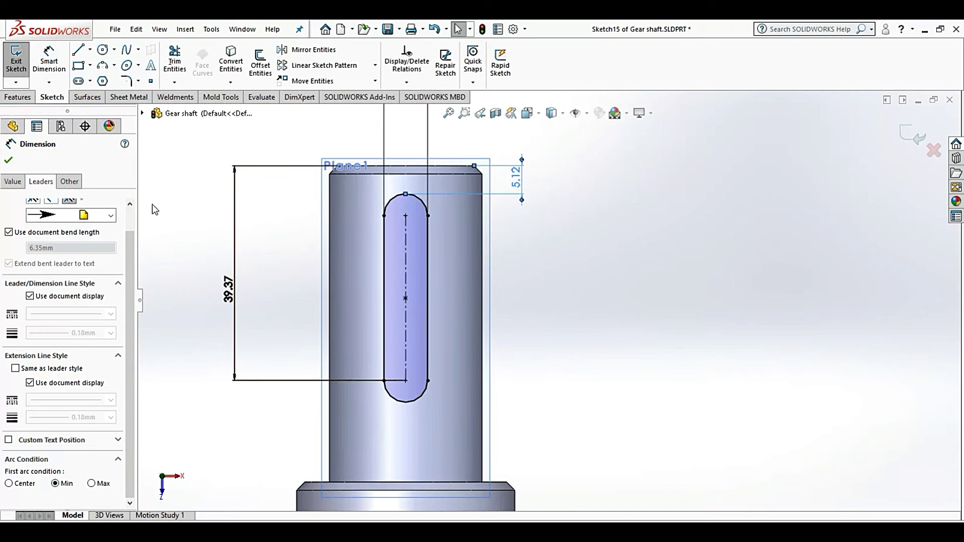
double_click(520, 186)
text(10)
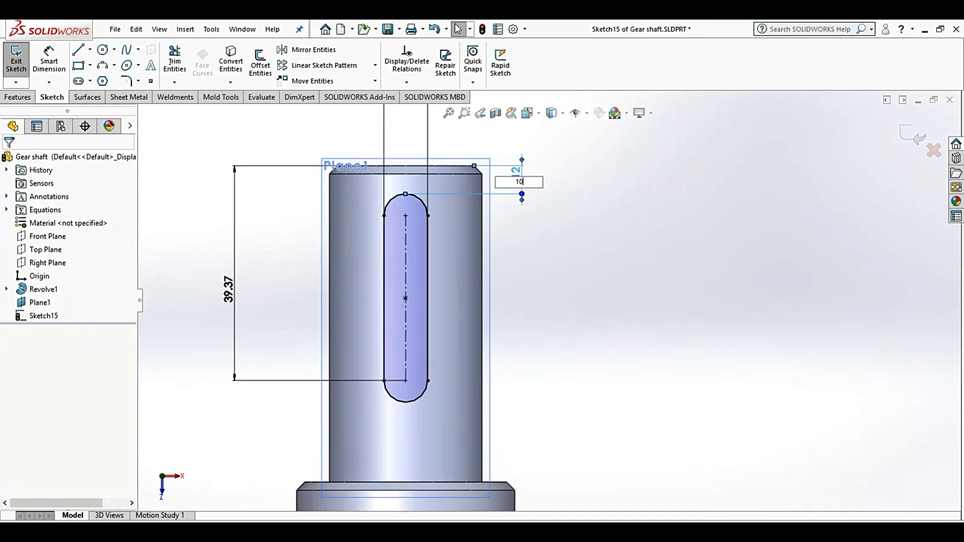
key(Return)
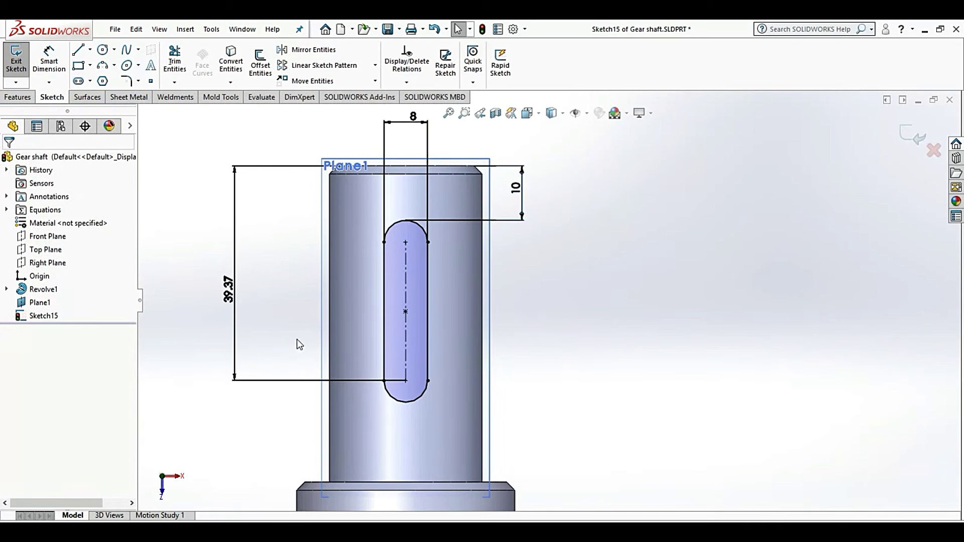
double_click(229, 271)
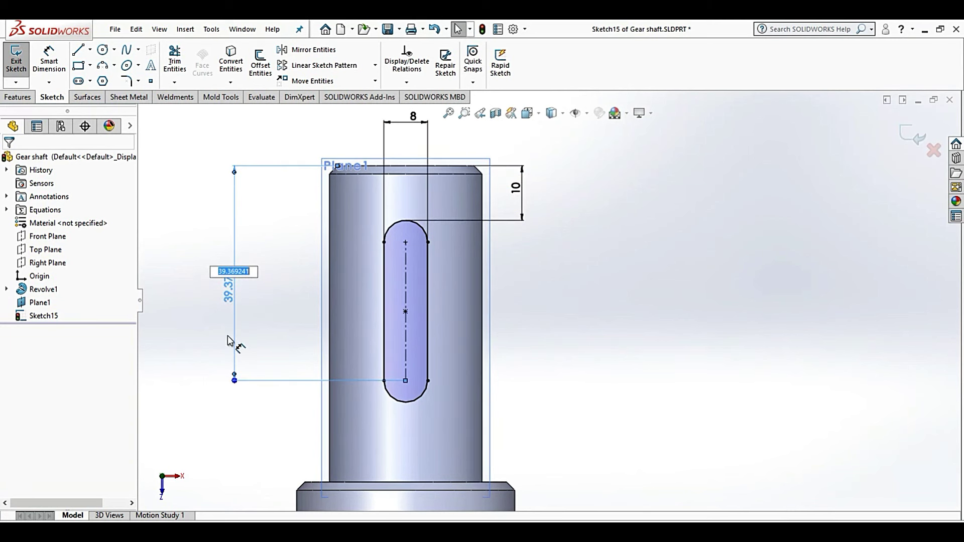
key(Return)
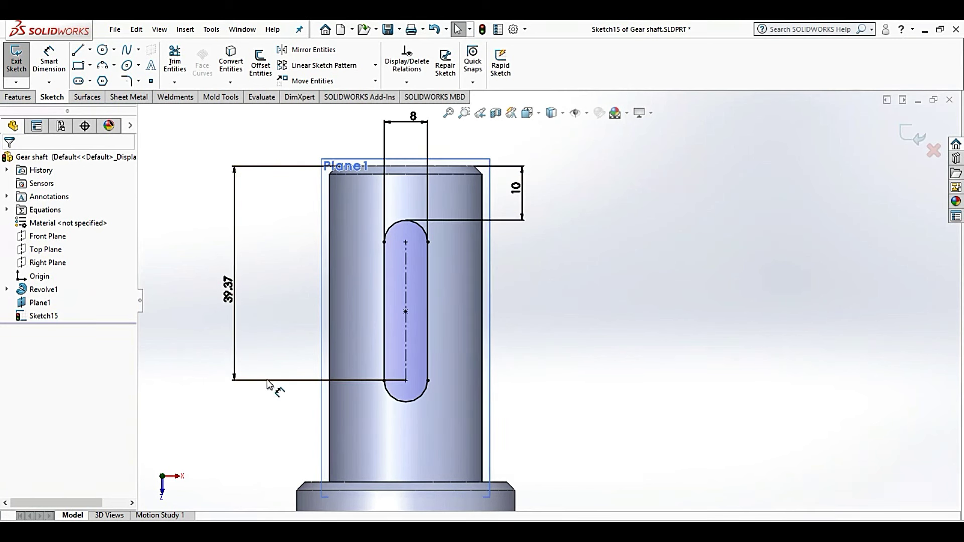
- Set the 39.37 dimension's arc condition to measure to the slot's far arc
click(267, 381)
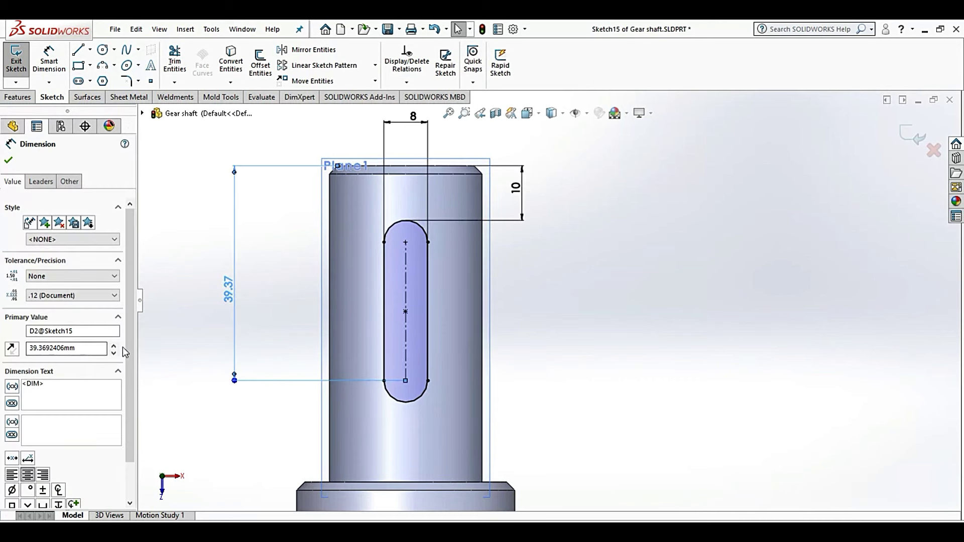
drag(128, 353, 125, 424)
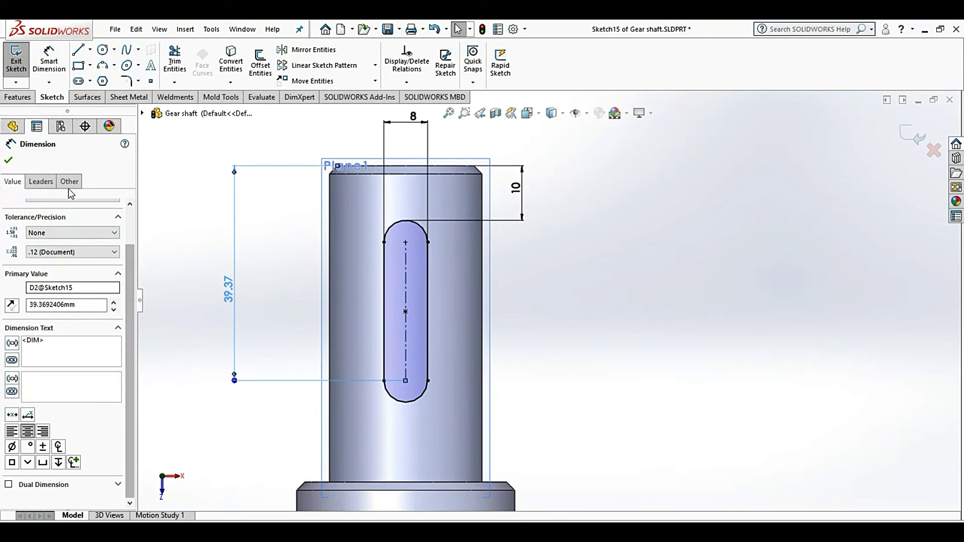
click(41, 182)
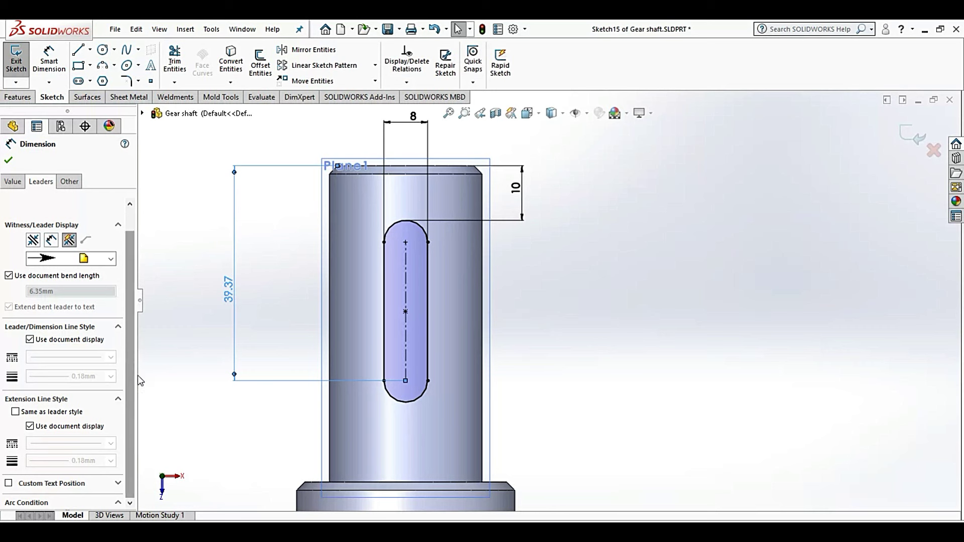
scroll(103, 402, up, 1)
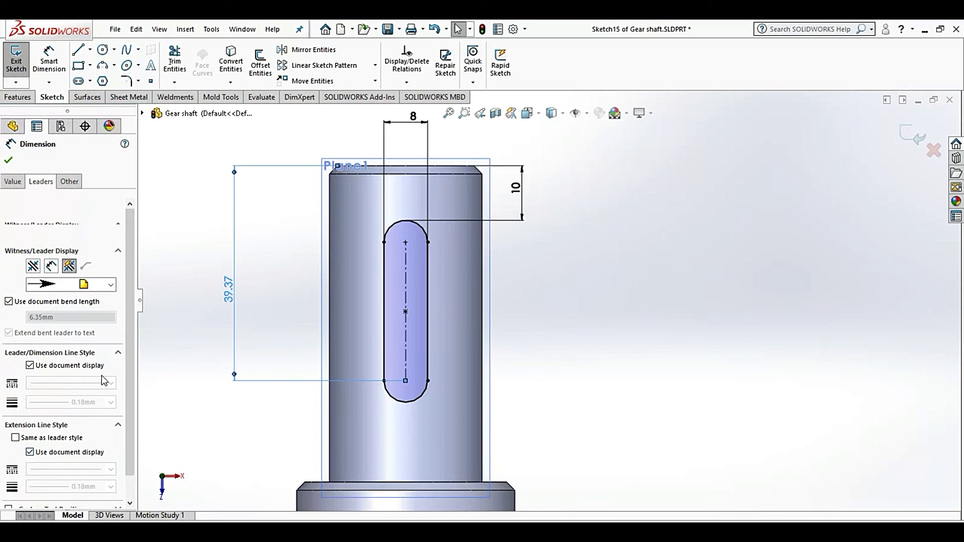
scroll(129, 336, down, 1)
scroll(126, 346, up, 1)
click(70, 181)
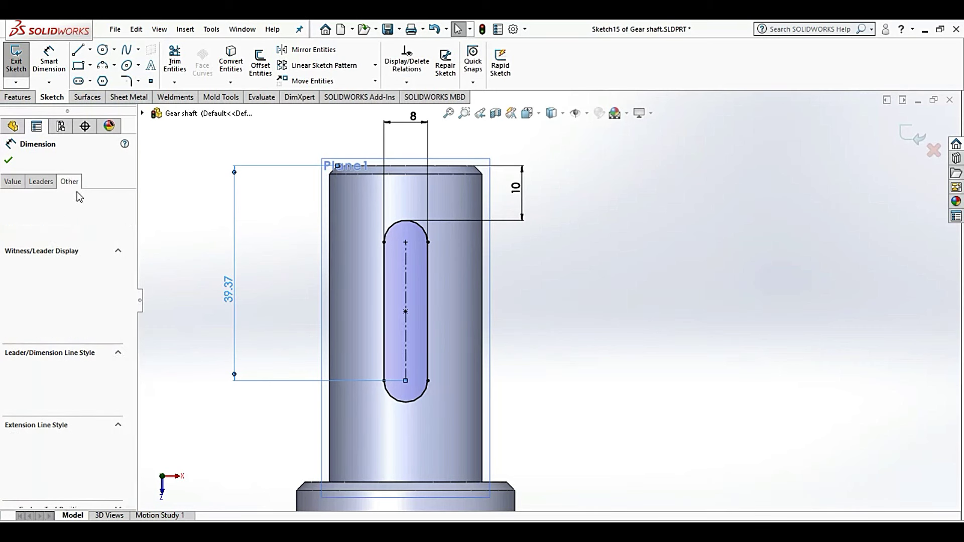
click(40, 182)
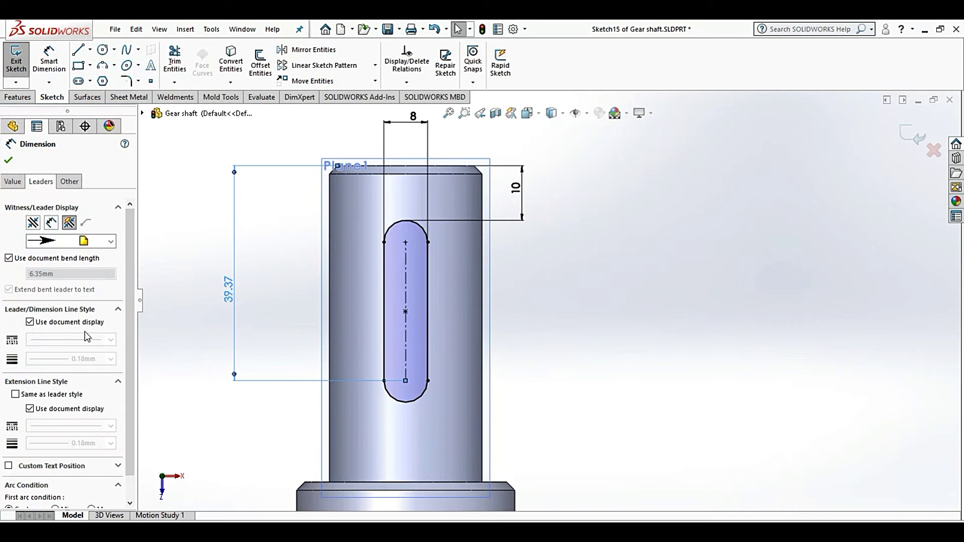
scroll(110, 405, down, 1)
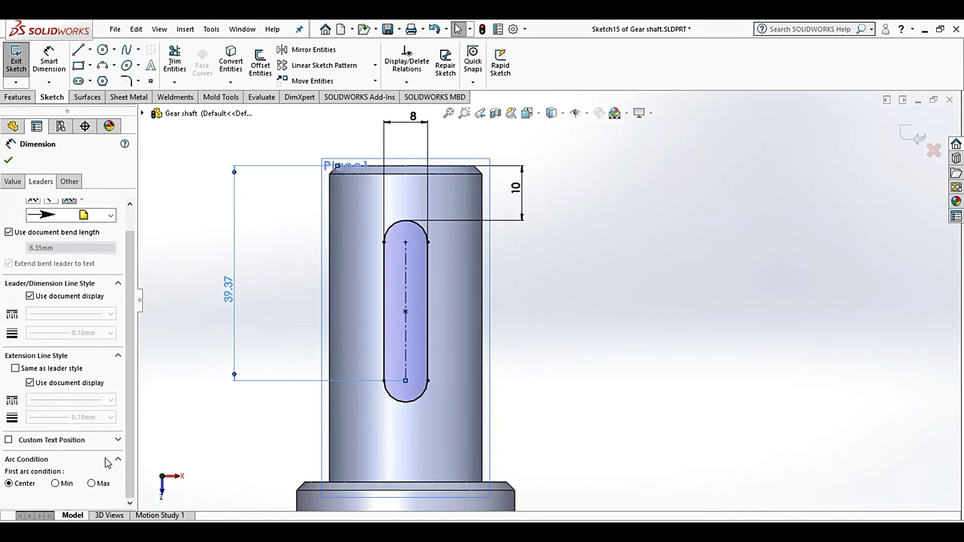
click(91, 483)
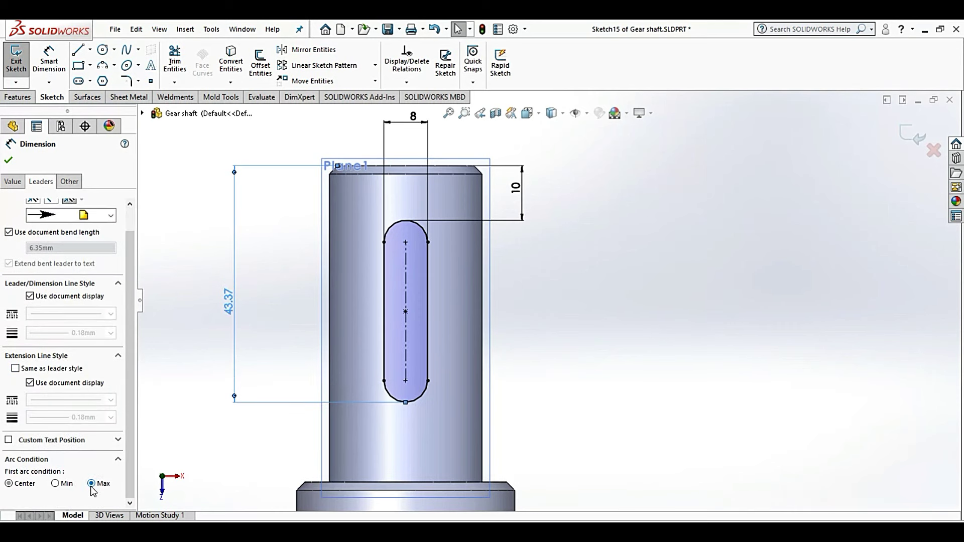
click(9, 161)
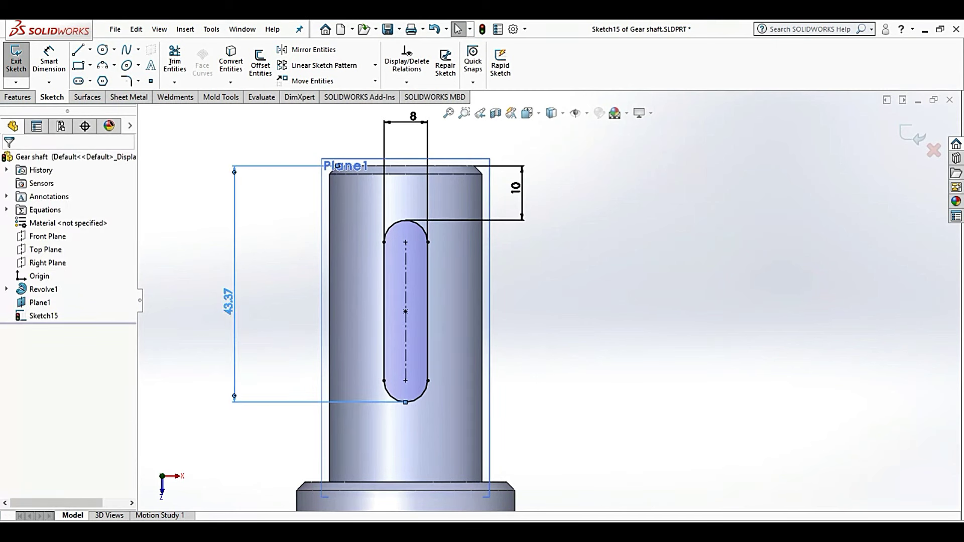
- Change the overall slot dimension from 43.37 to 48
double_click(226, 299)
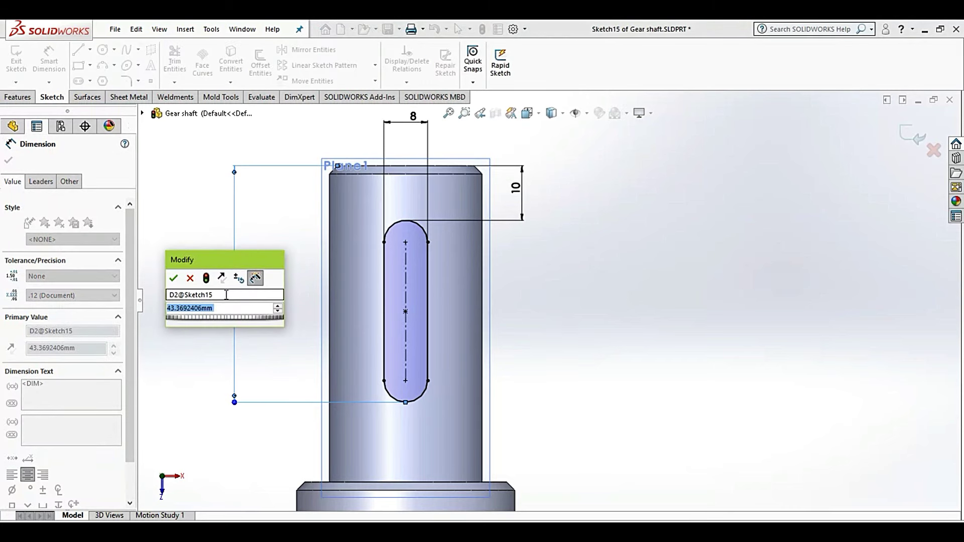
text(48)
key(Return)
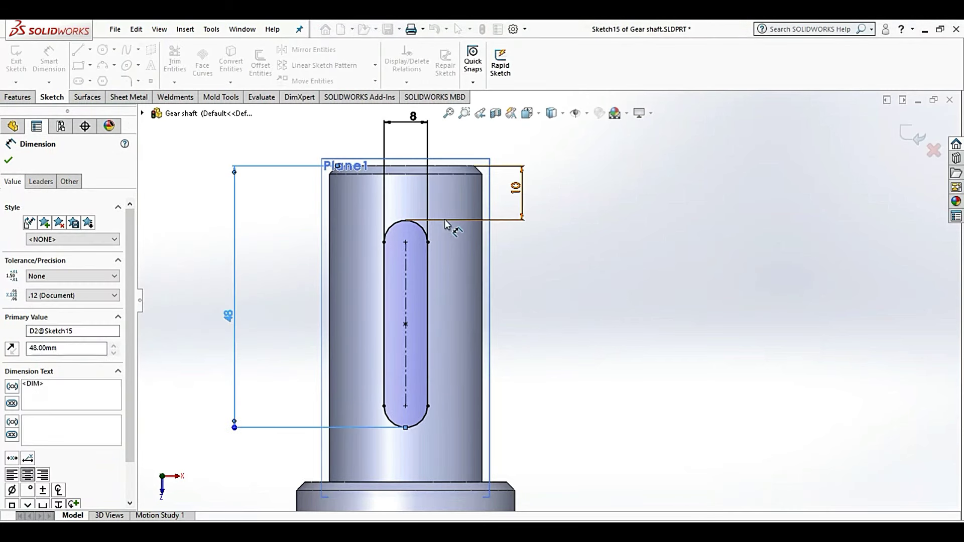
click(638, 217)
scroll(549, 300, up, 3)
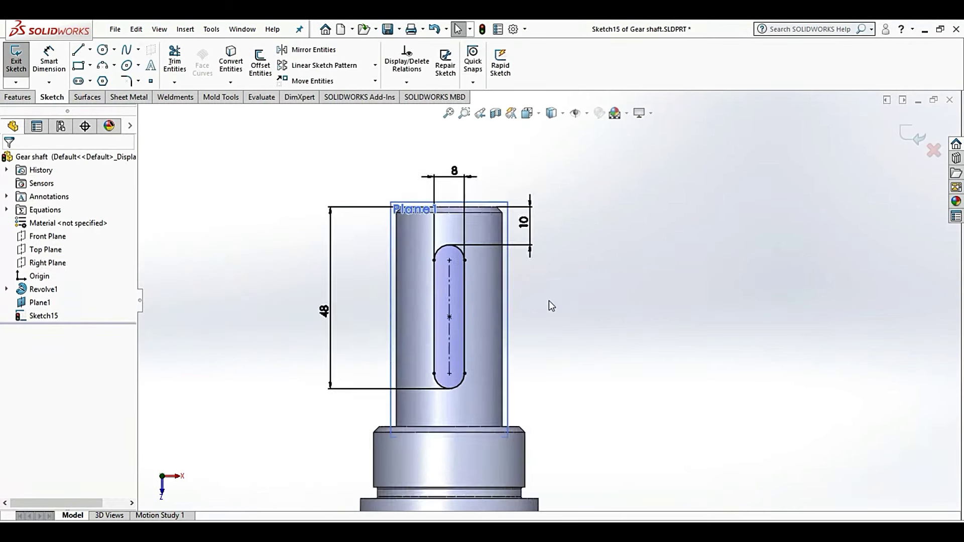
scroll(549, 300, up, 2)
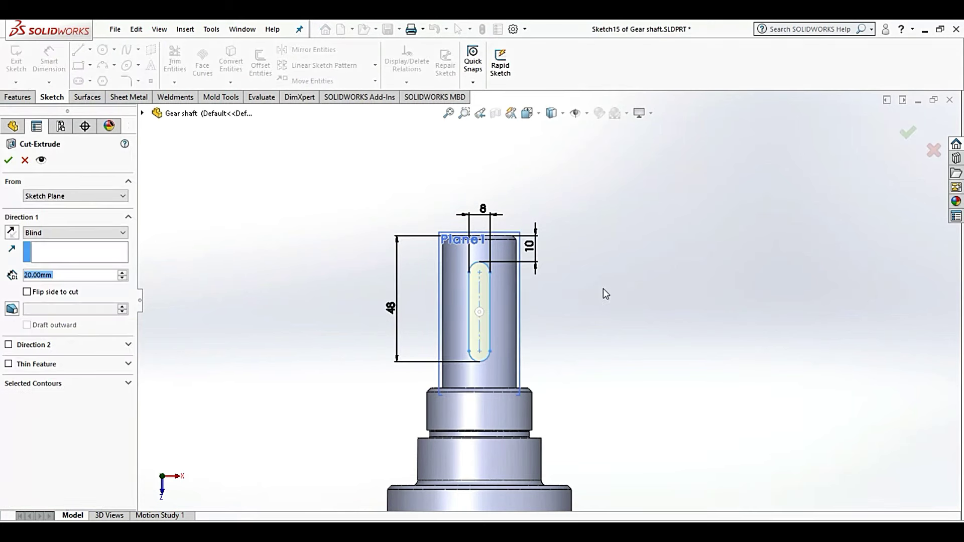
- Cut the slot into the small end step with a 4 mm blind extruded cut
mouse_move(602, 293)
middle_down()
mouse_move(516, 192)
mouse_move(351, 281)
middle_up()
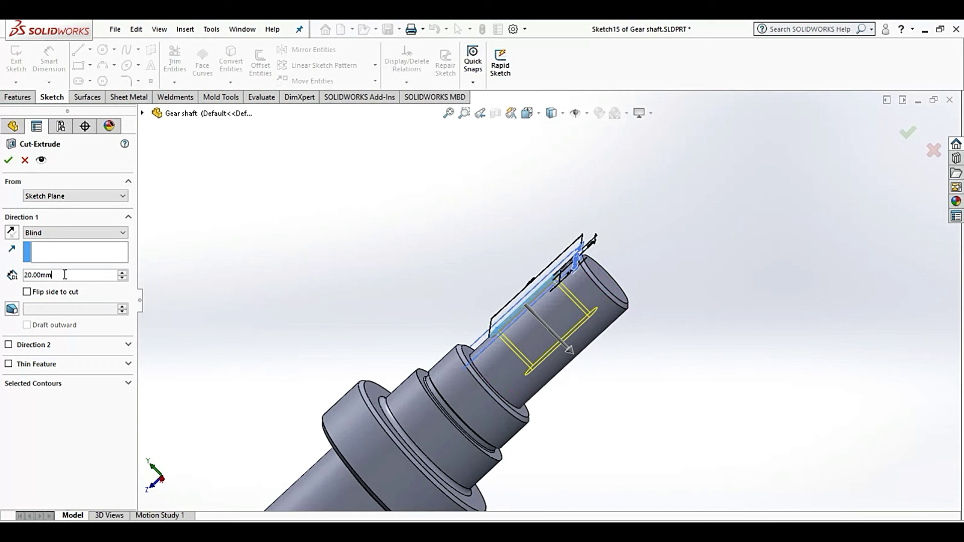
text(4.3)
key(Return)
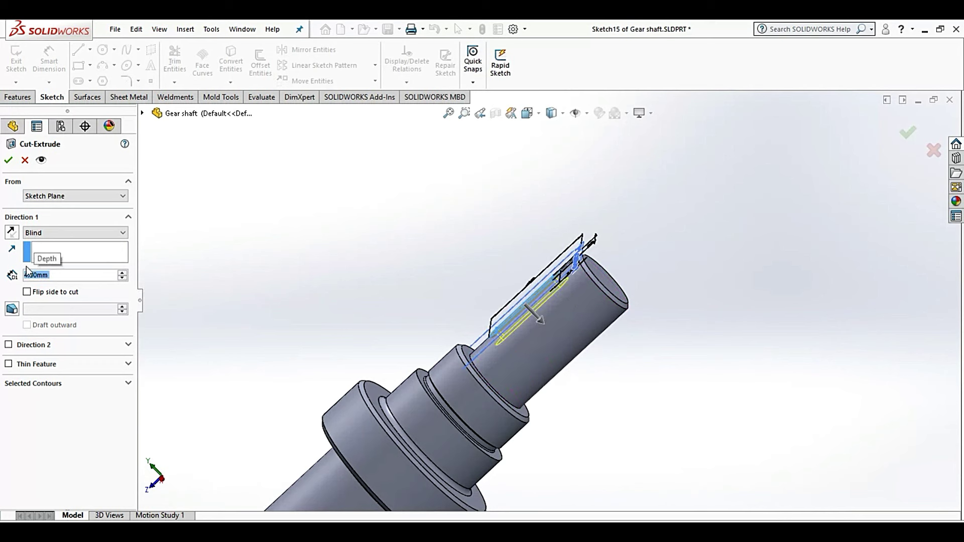
click(9, 161)
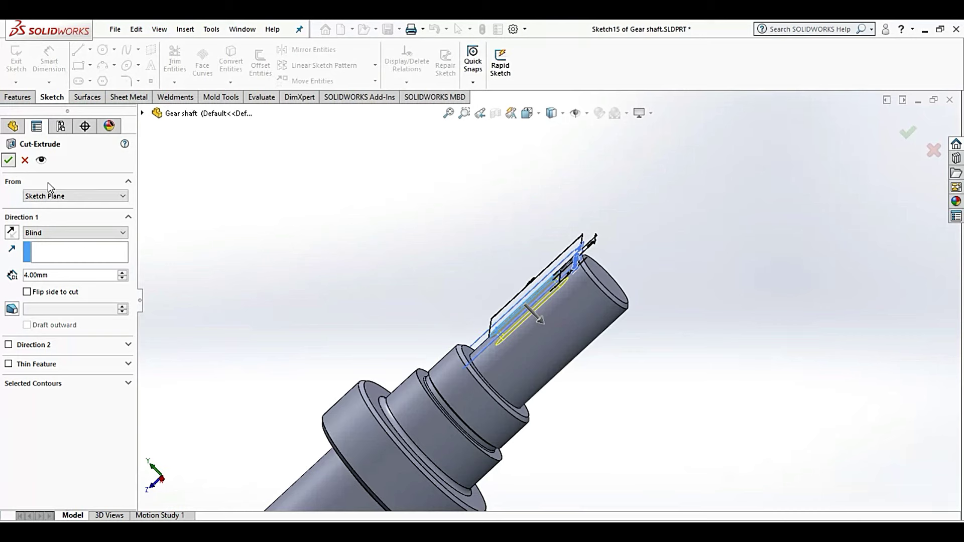
mouse_move(477, 232)
middle_down()
mouse_move(512, 278)
mouse_move(486, 271)
mouse_move(532, 376)
mouse_move(579, 414)
middle_up()
scroll(579, 414, up, 3)
scroll(546, 346, down, 3)
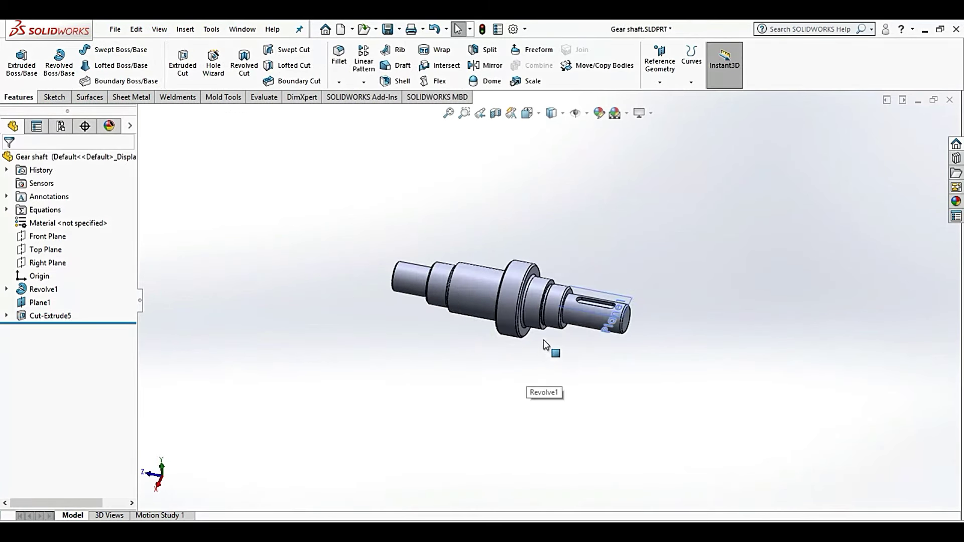
scroll(567, 272, down, 2)
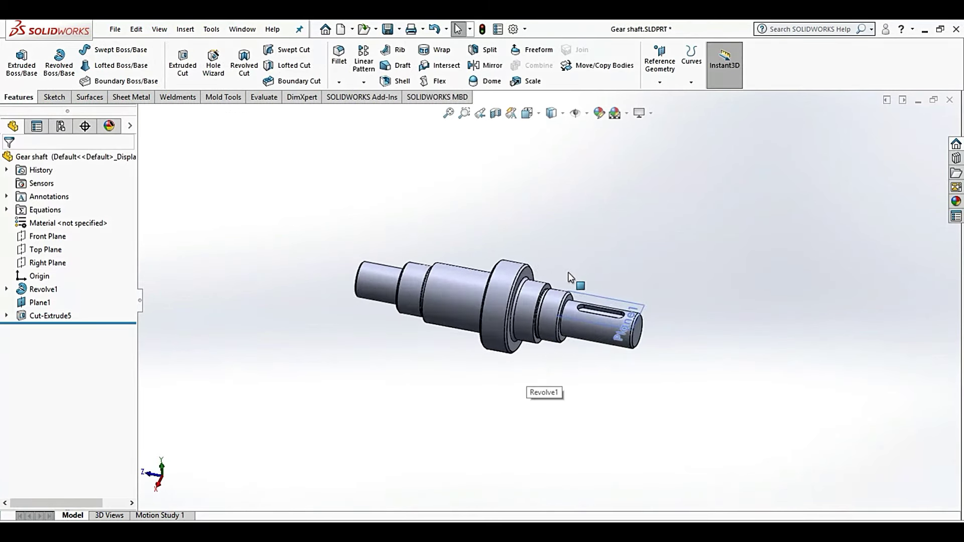
right_click(38, 301)
middle_drag(391, 301, 452, 265)
- Open a new sketch on the large step's flat face, viewed normal to it
scroll(452, 265, down, 3)
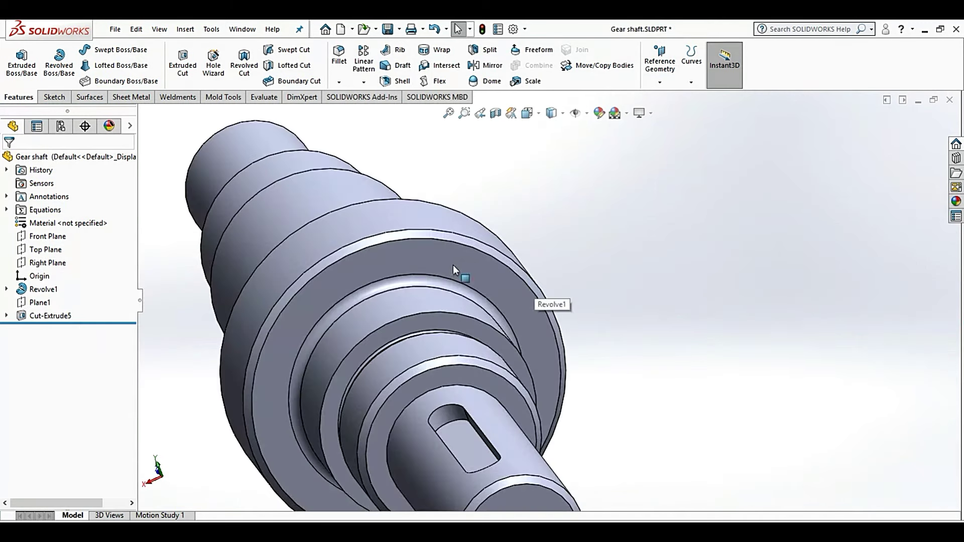
scroll(459, 261, up, 1)
scroll(478, 282, down, 2)
click(443, 233)
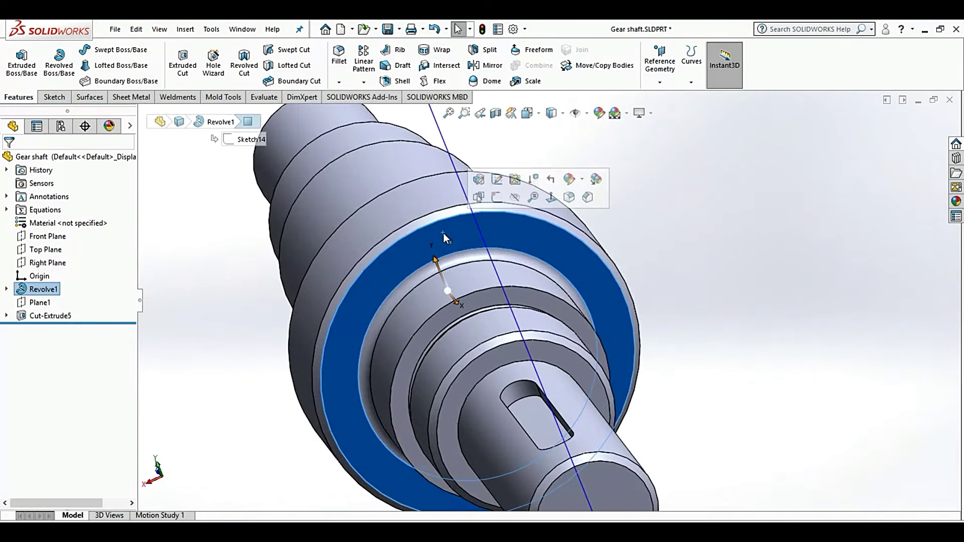
click(183, 62)
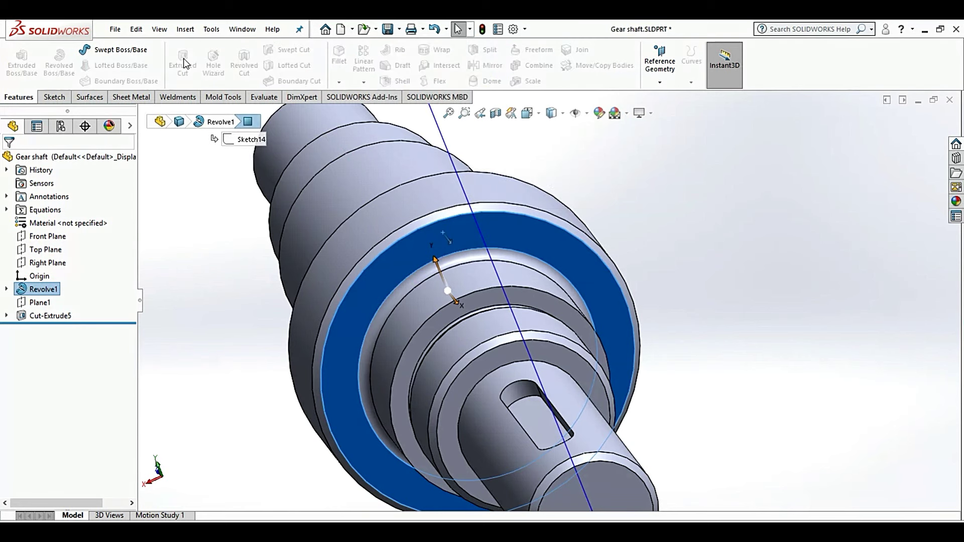
scroll(579, 204, up, 3)
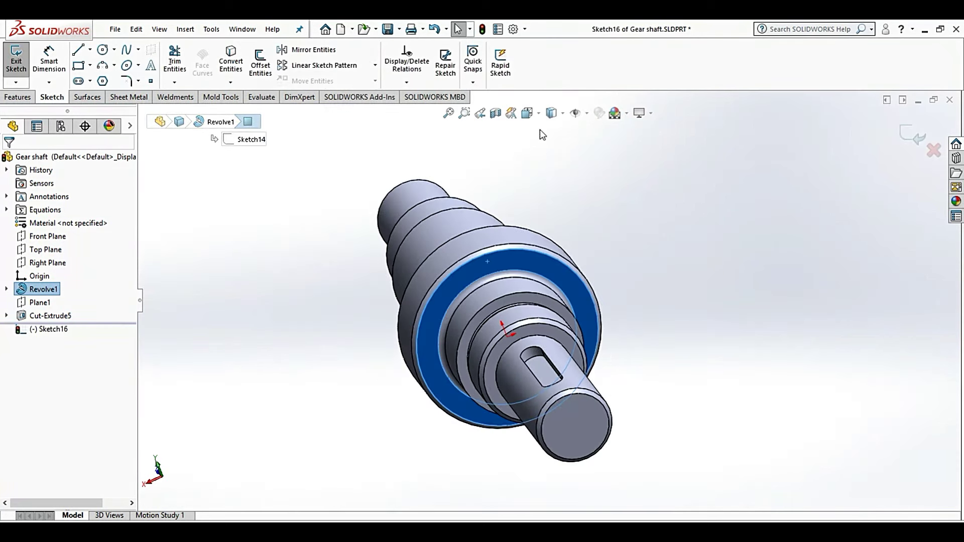
click(540, 114)
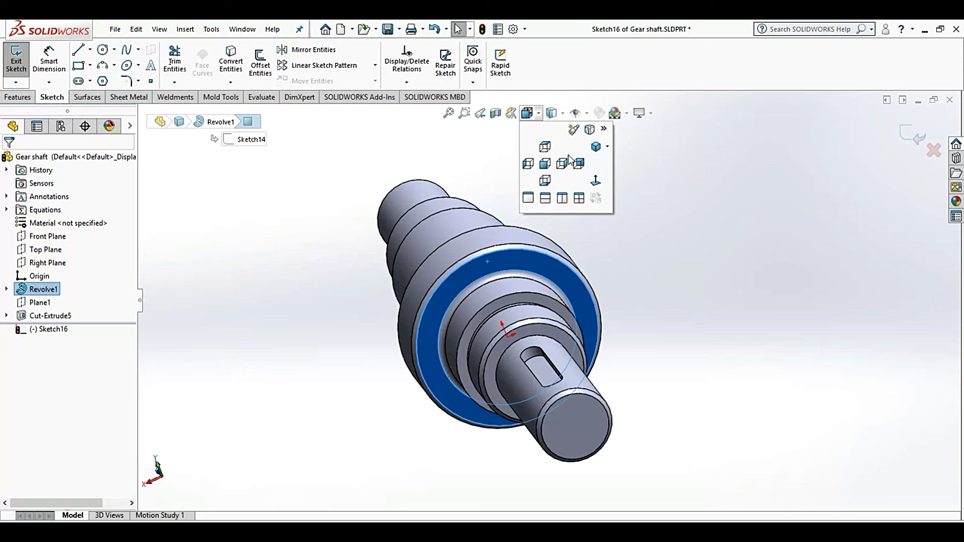
click(596, 181)
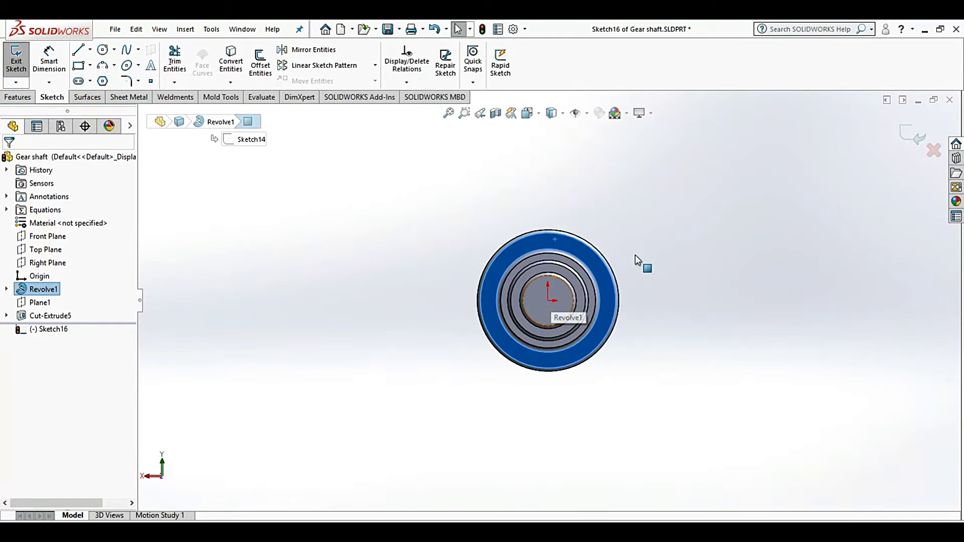
scroll(522, 249, down, 3)
scroll(355, 194, up, 2)
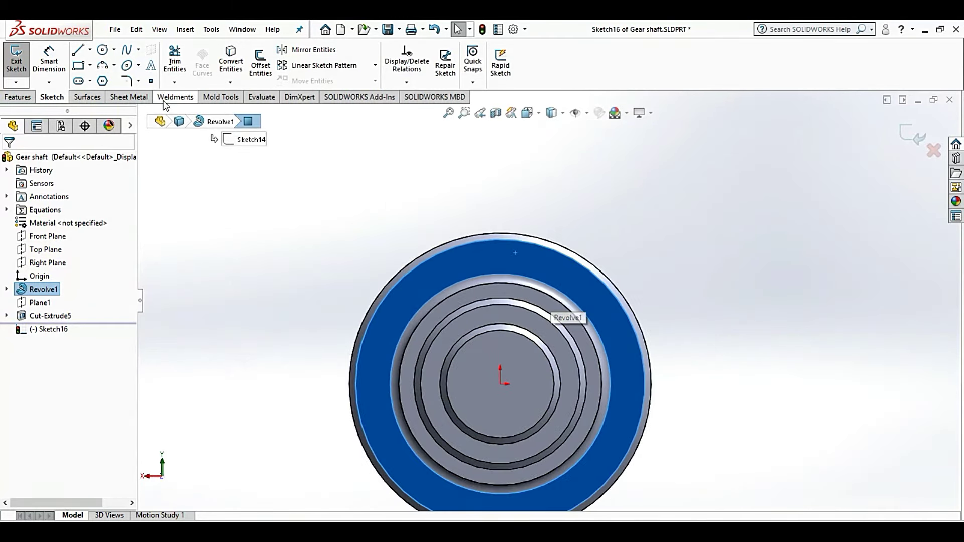
- Draw a vertical centreline rising from the origin
click(90, 50)
click(98, 80)
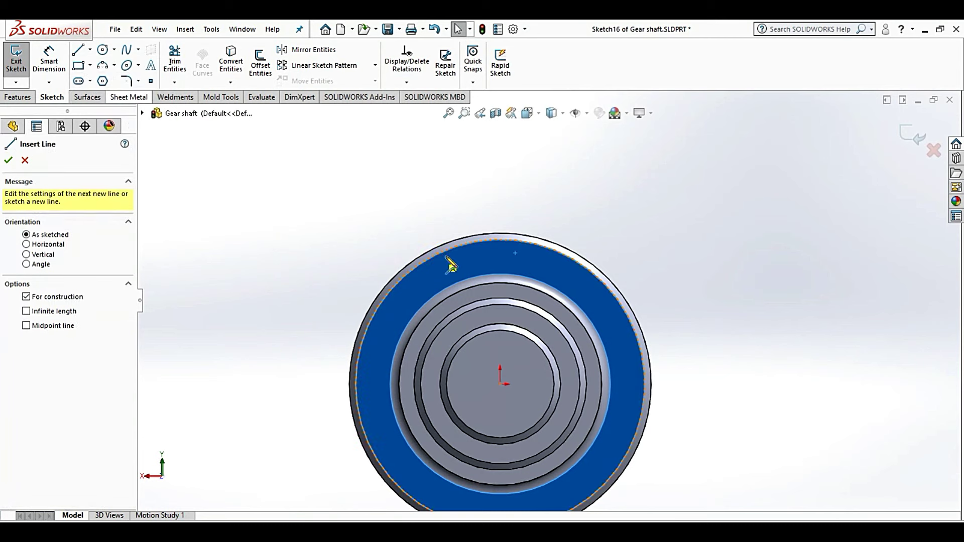
click(500, 384)
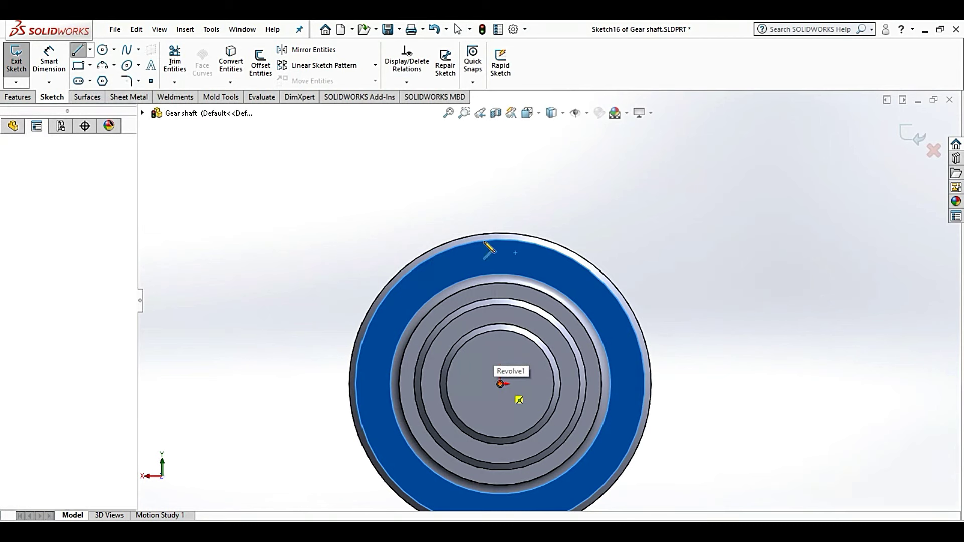
click(500, 186)
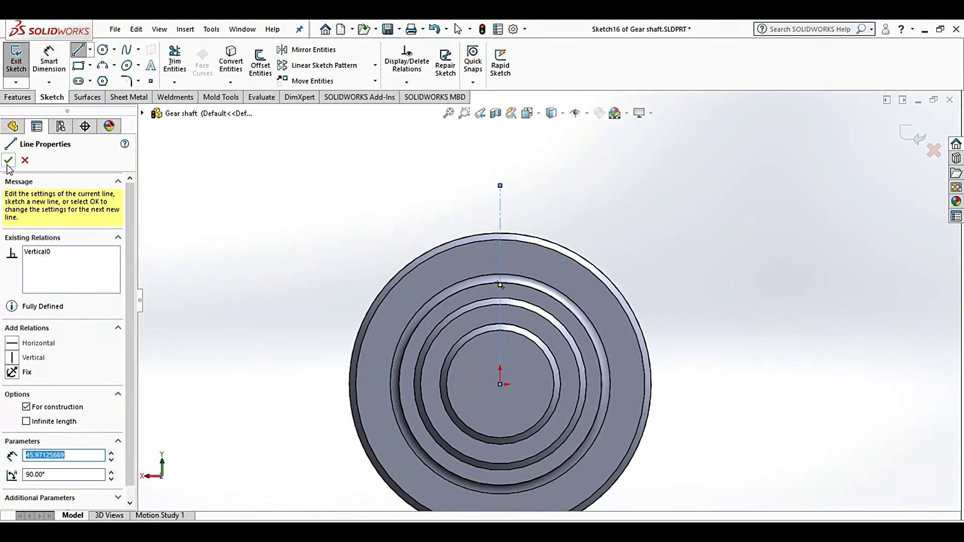
click(8, 160)
key(Escape)
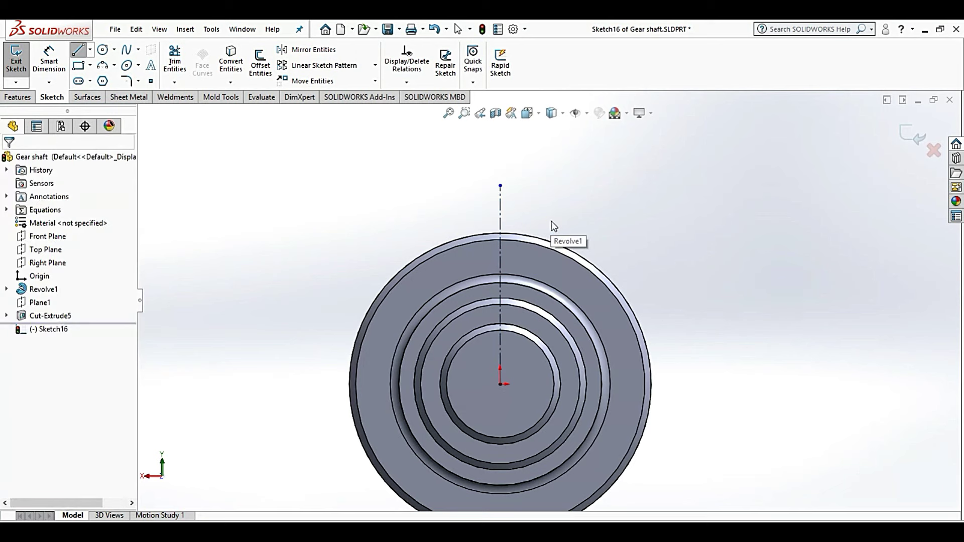
scroll(552, 306, up, 3)
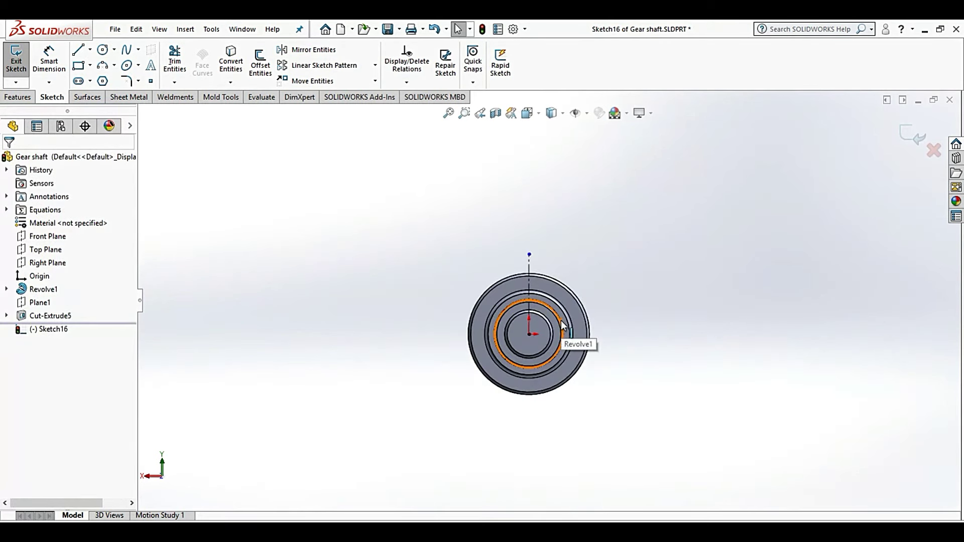
scroll(561, 325, down, 2)
scroll(553, 296, down, 1)
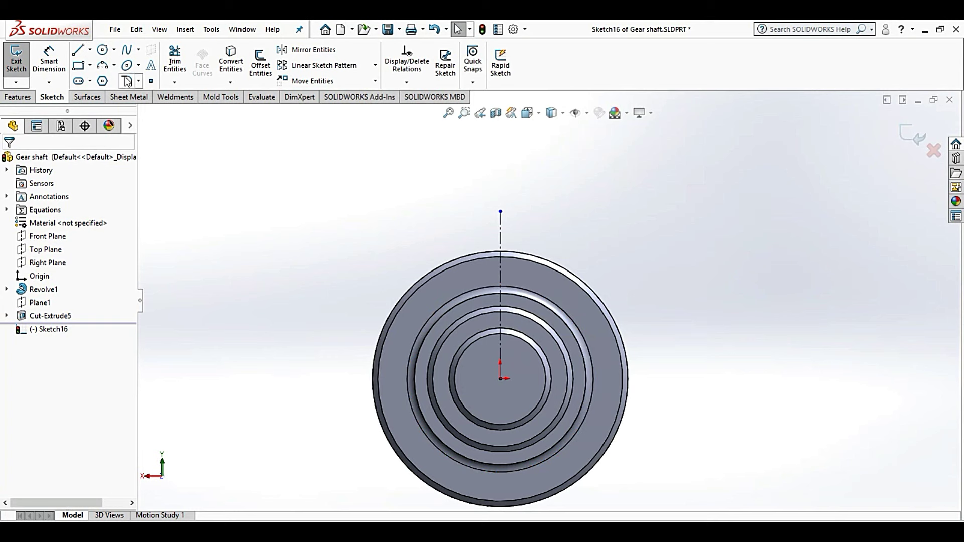
- Draw three circles centred on the origin, including ones of radius 51.96 and 58.19
click(104, 50)
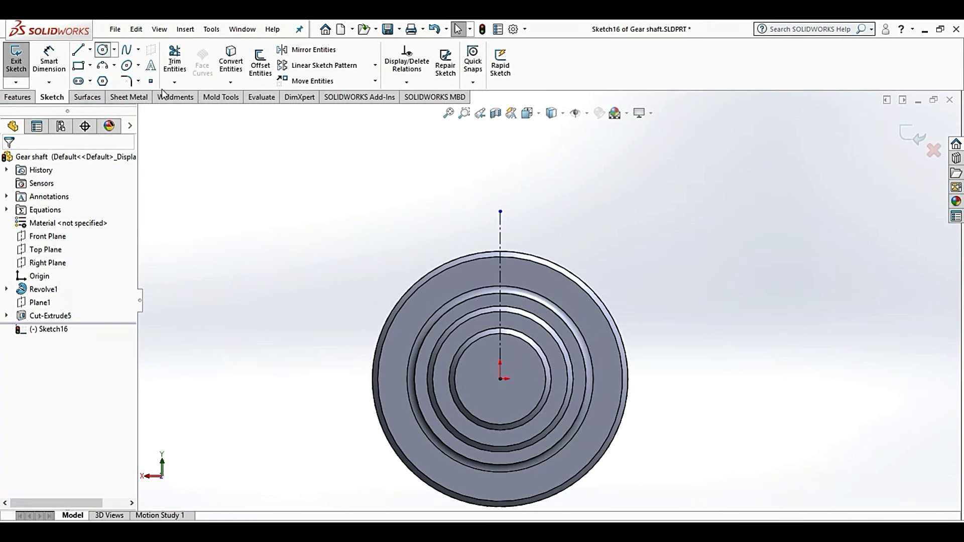
click(500, 378)
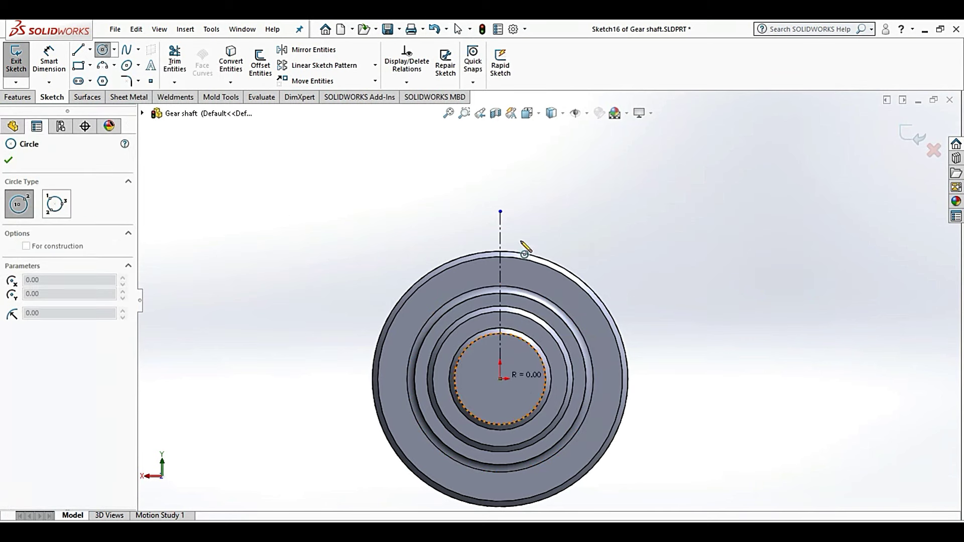
click(525, 228)
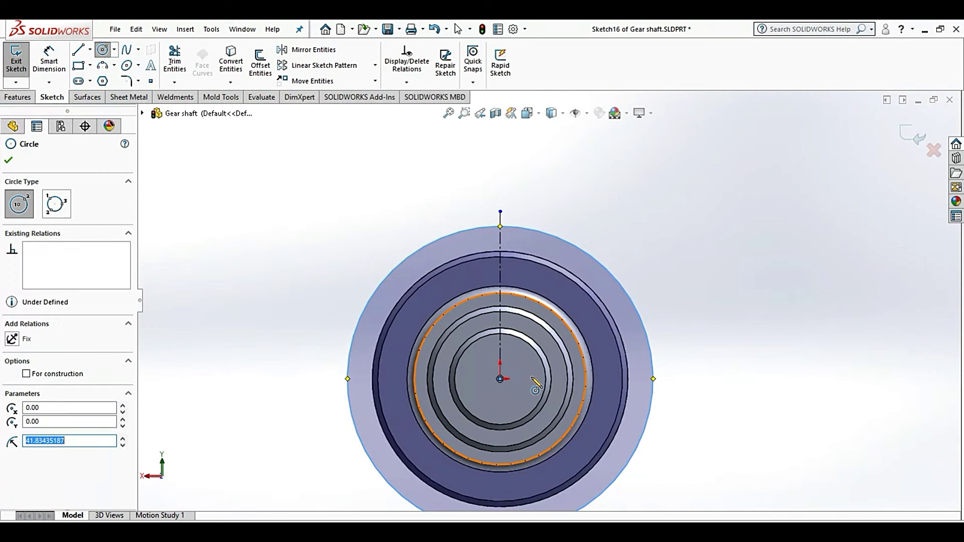
click(500, 383)
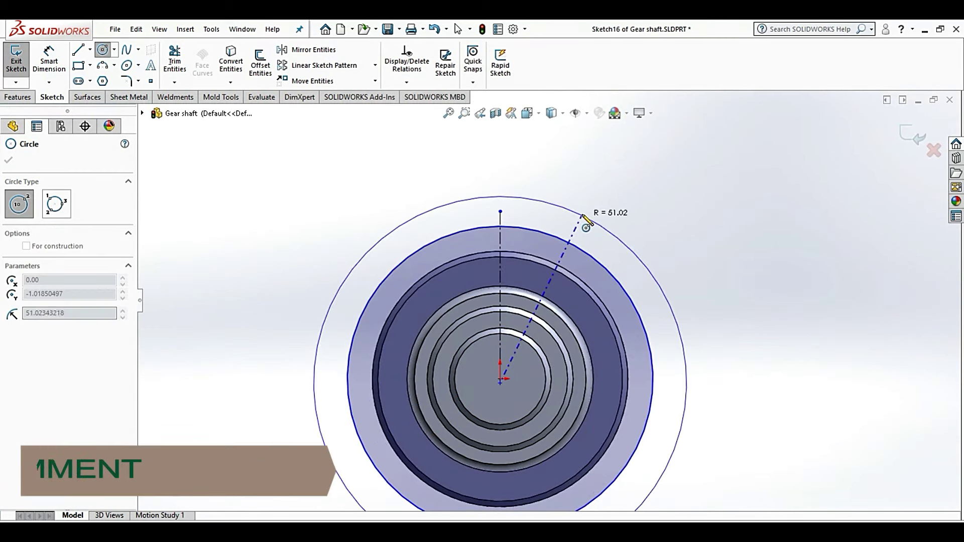
click(588, 212)
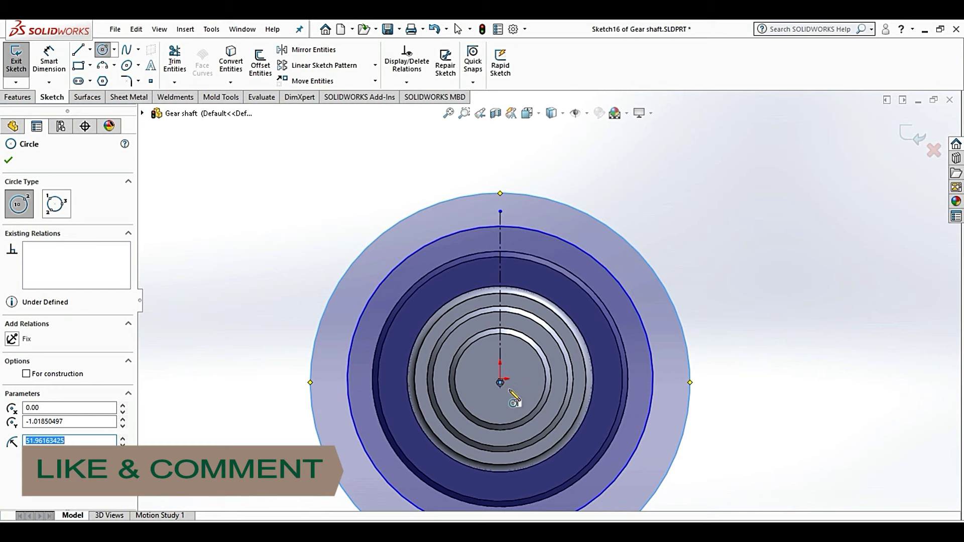
scroll(509, 391, down, 2)
scroll(502, 352, down, 2)
click(496, 344)
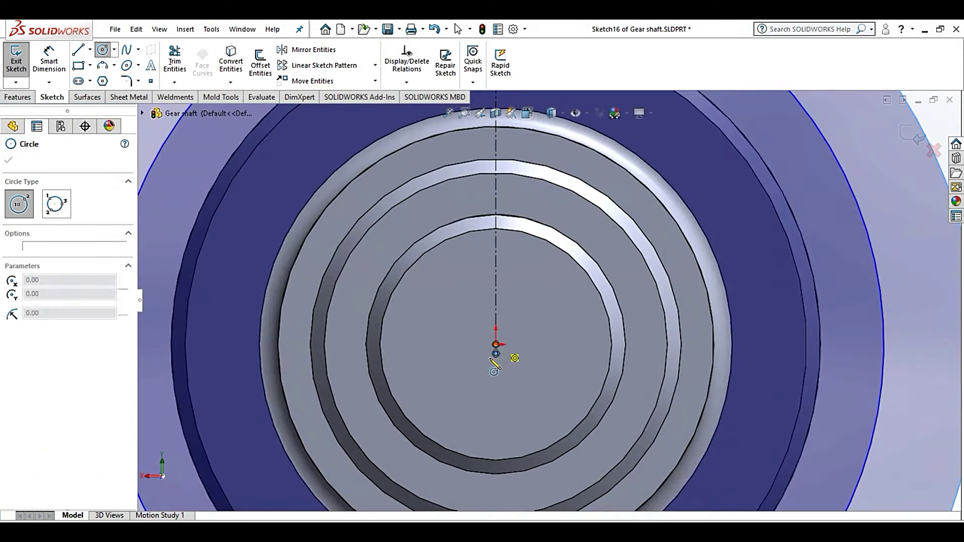
scroll(501, 341, up, 3)
click(699, 135)
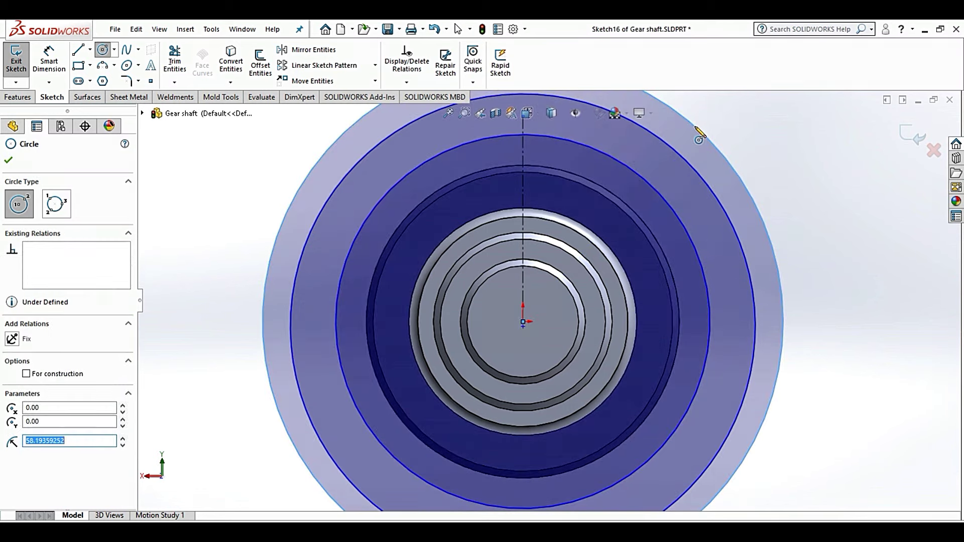
key(Escape)
scroll(527, 281, up, 4)
scroll(577, 271, down, 2)
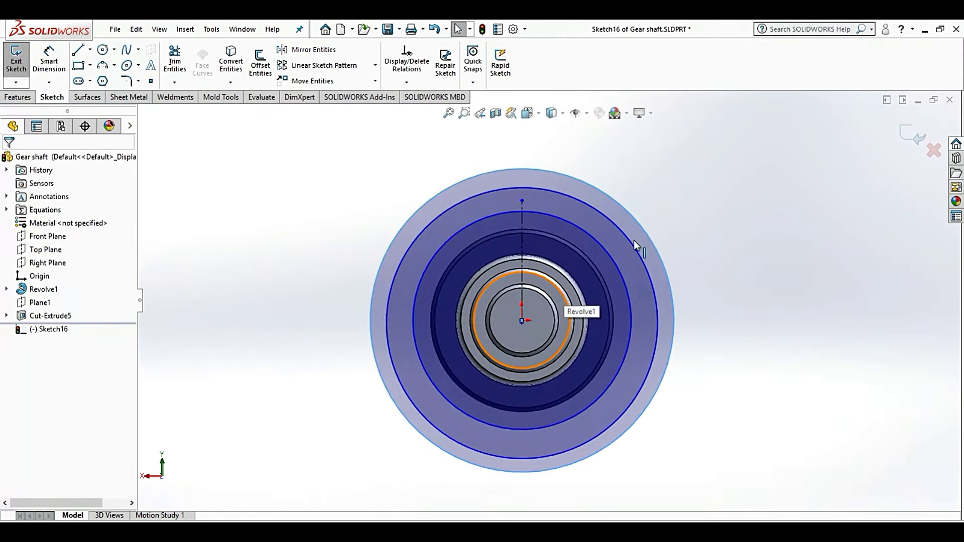
scroll(623, 216, up, 4)
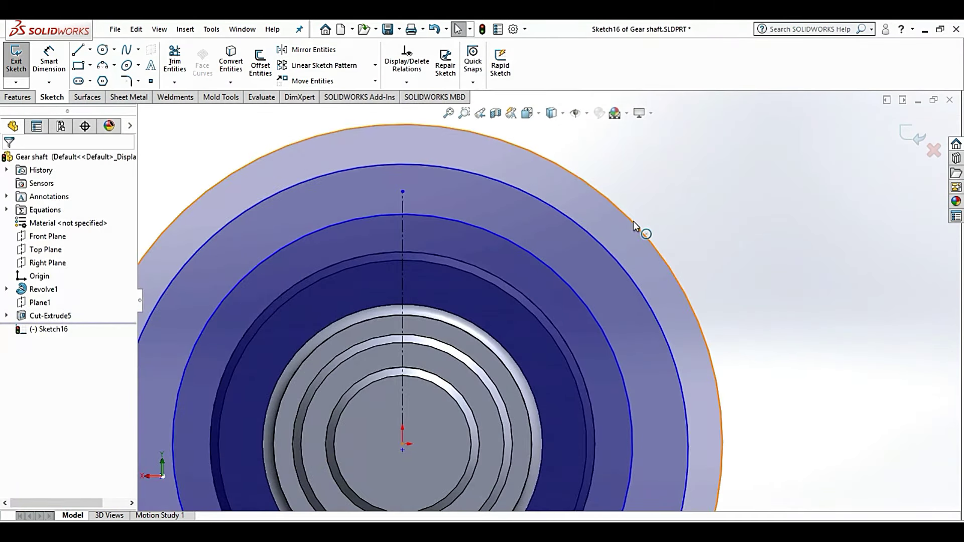
- Make the inner sketch circle concentric with the part's outer round edge, then check its relations
click(634, 220)
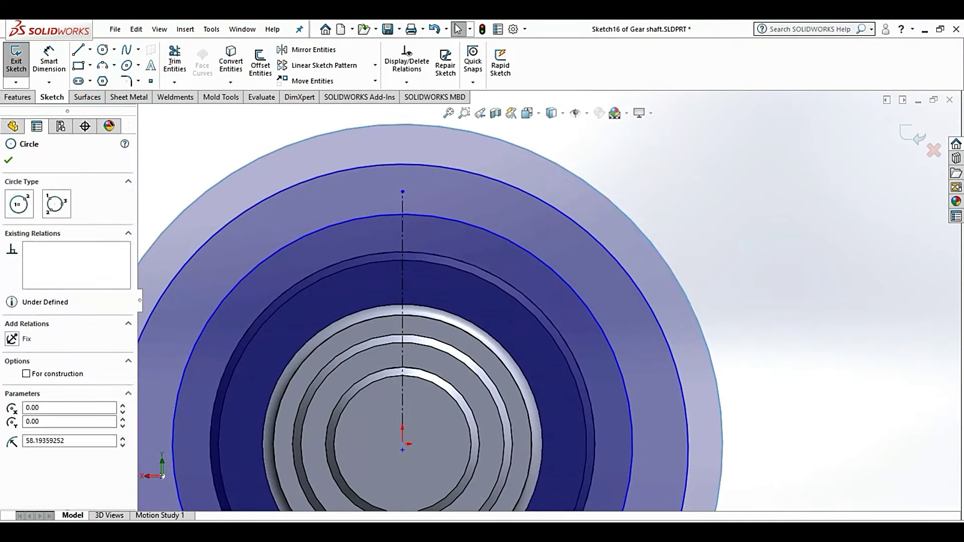
ctrl+click(545, 315)
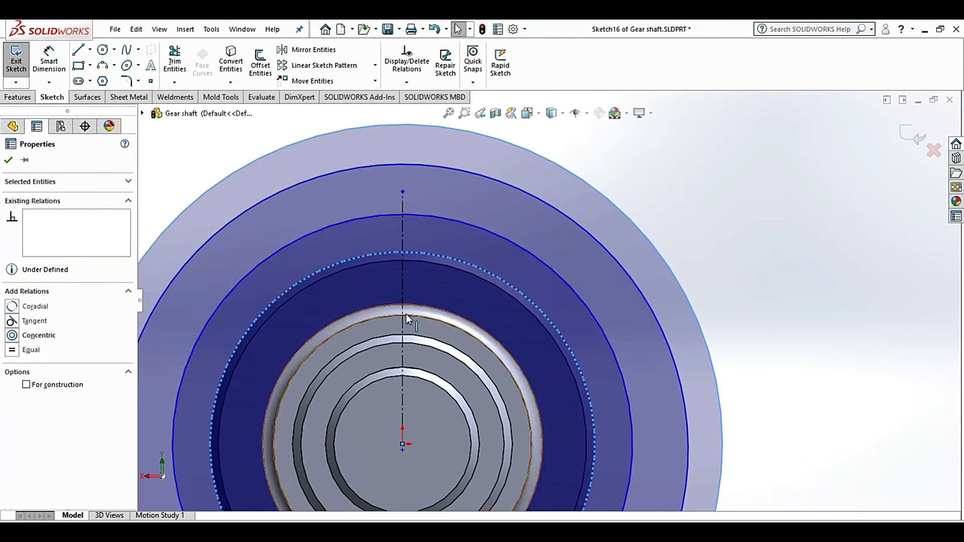
click(48, 336)
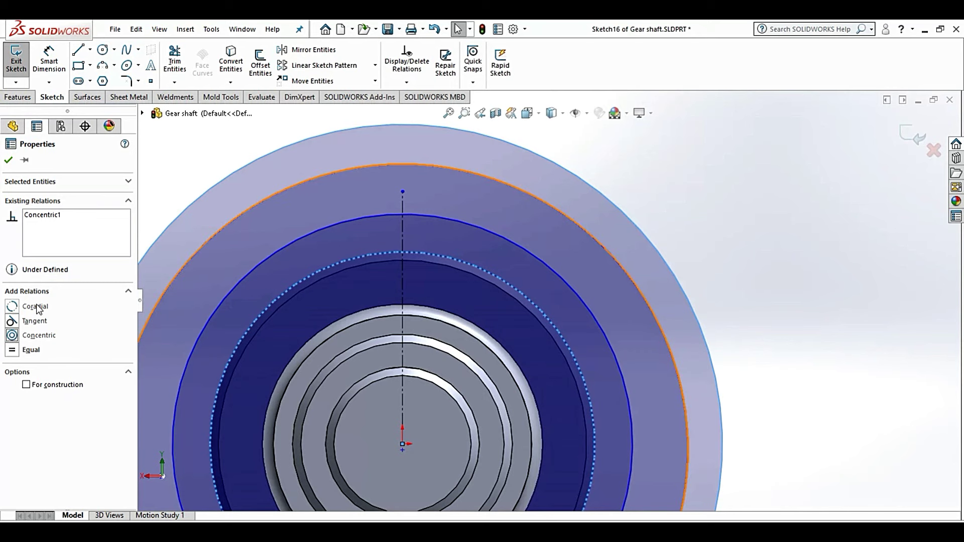
click(622, 282)
scroll(561, 312, down, 2)
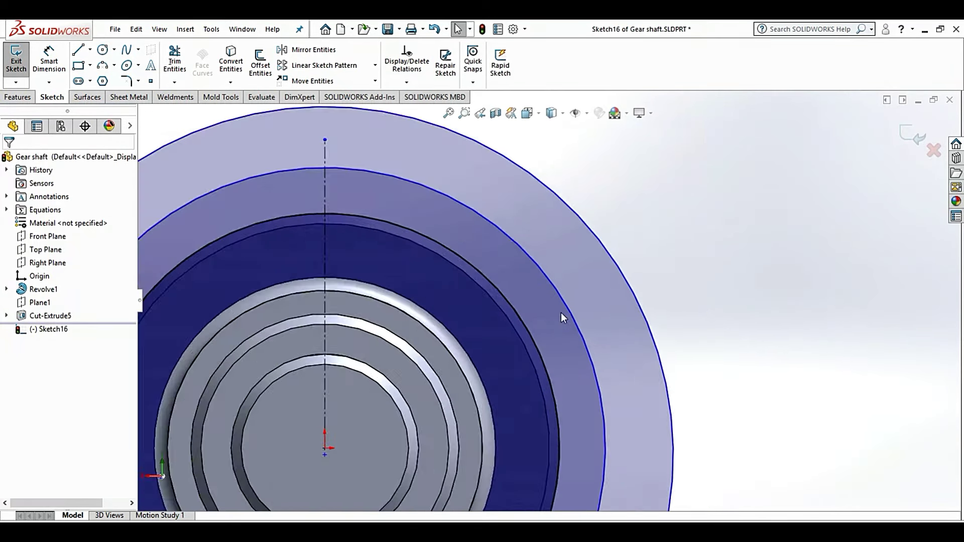
scroll(561, 317, down, 2)
click(469, 251)
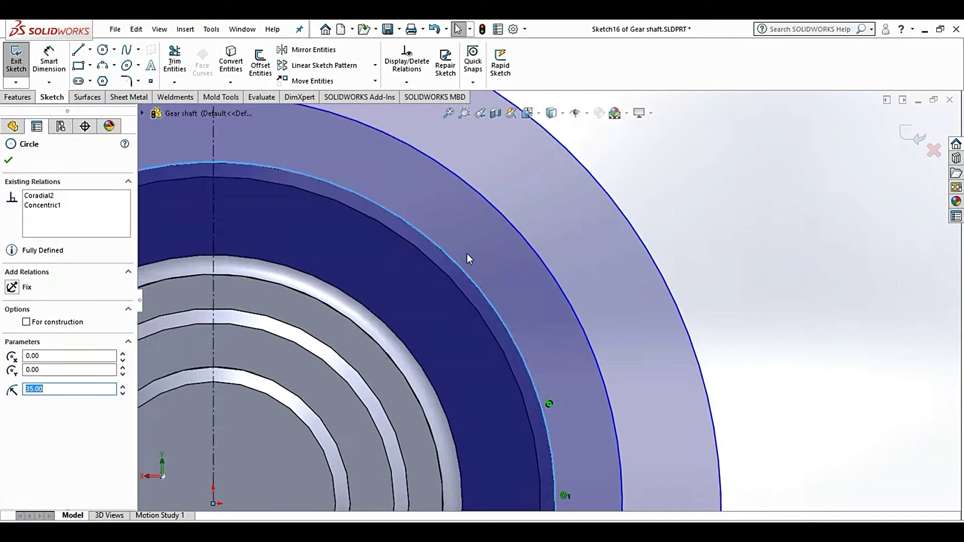
scroll(552, 216, up, 3)
click(639, 176)
scroll(440, 317, down, 1)
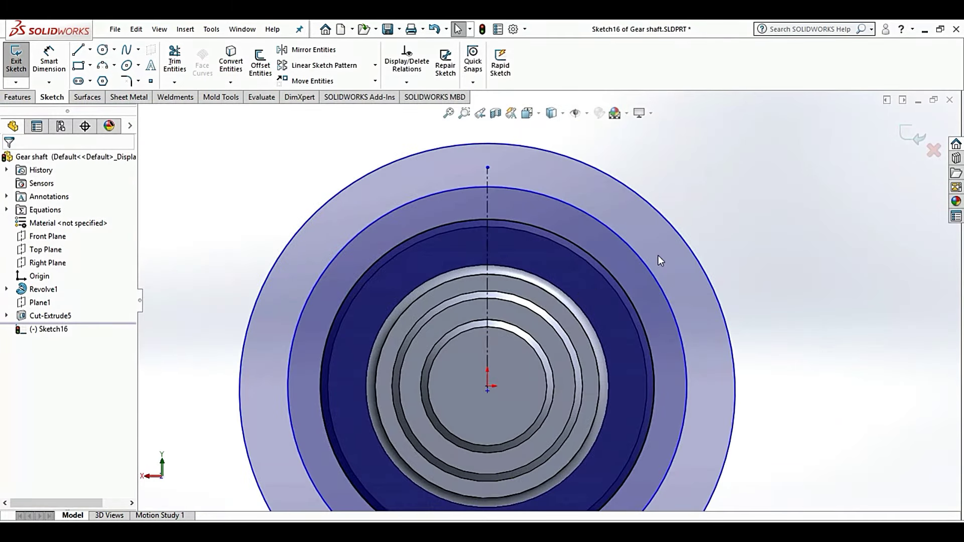
- Convert the inner sketch circle to a construction circle, undoing an accidental resize
click(602, 289)
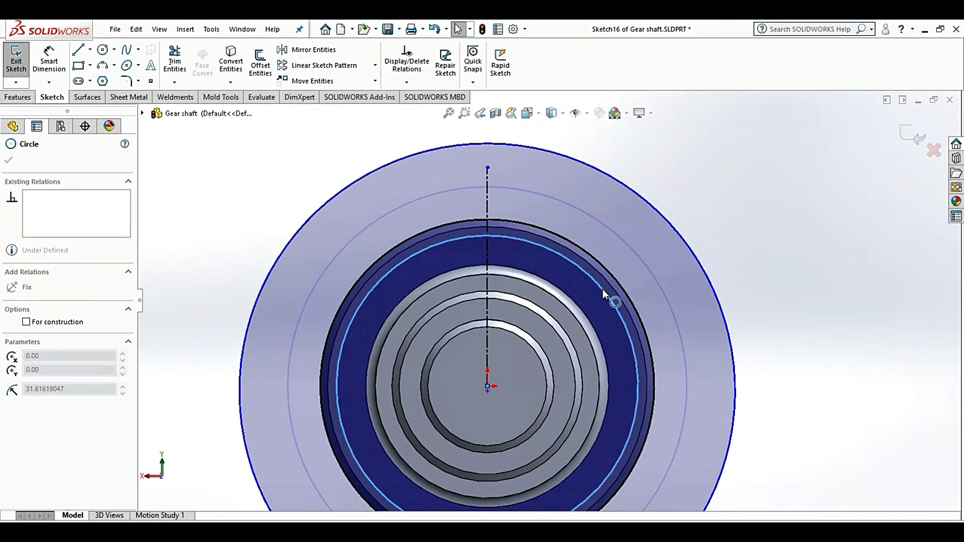
scroll(592, 301, down, 2)
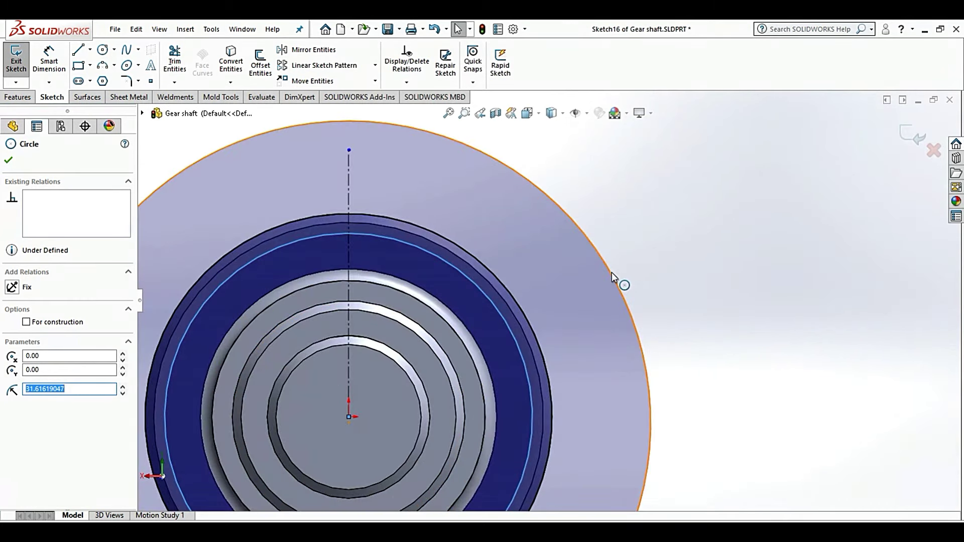
drag(611, 273, 501, 325)
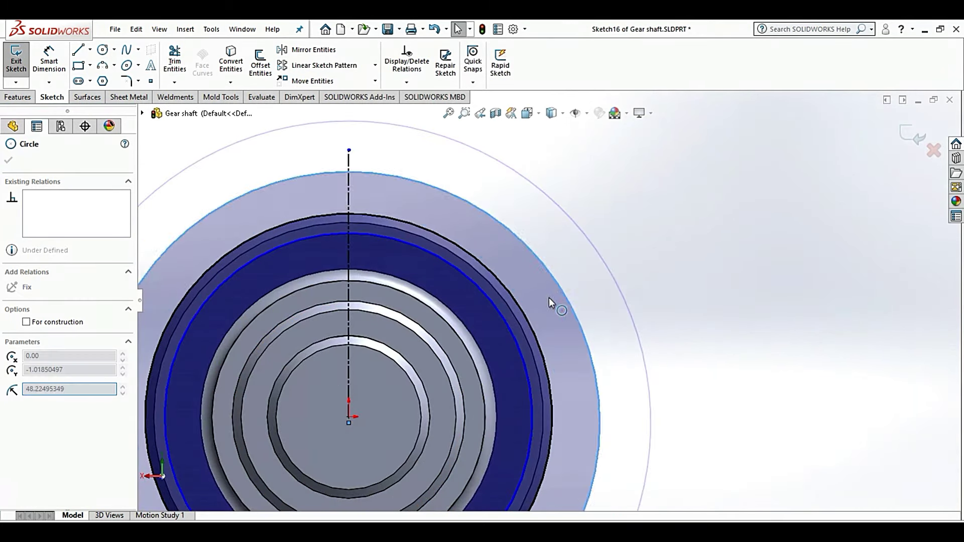
key(ctrl+z)
click(503, 324)
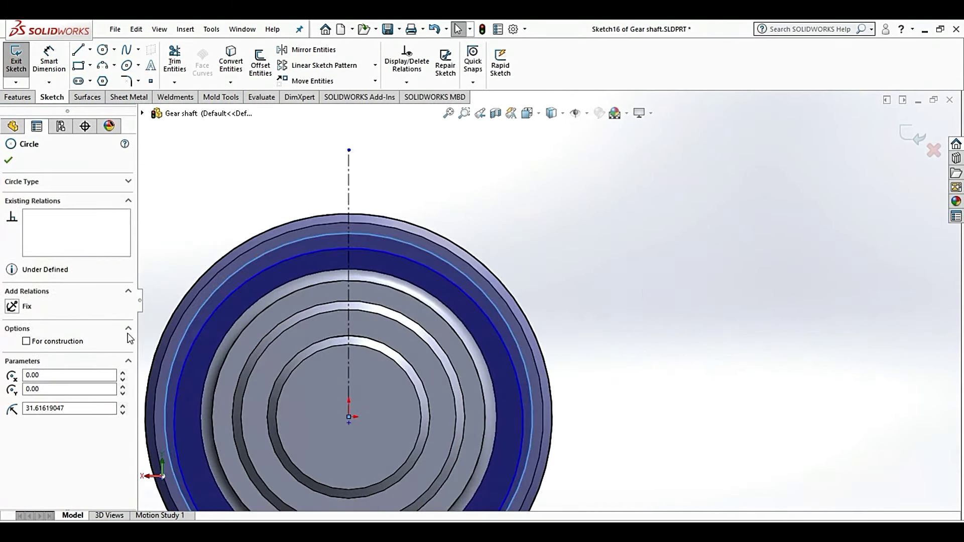
click(26, 341)
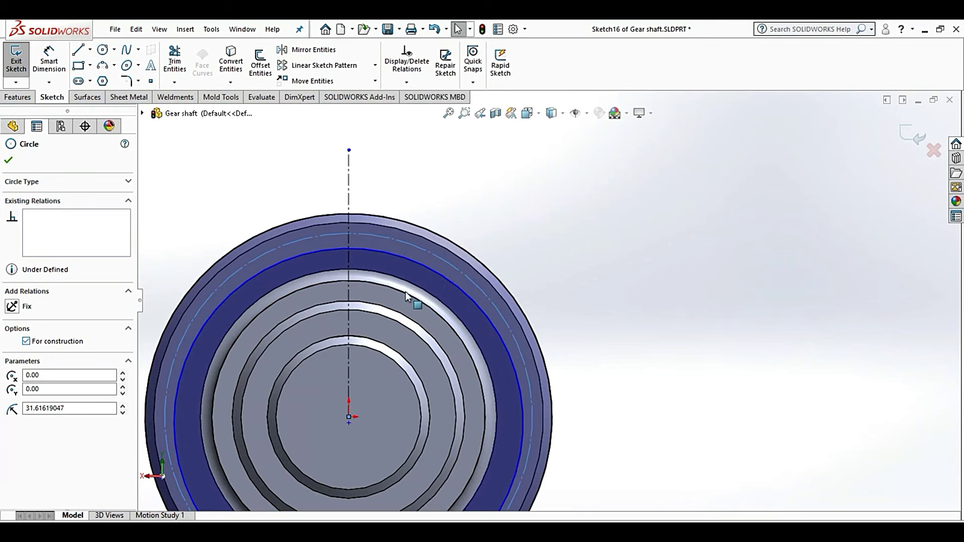
click(594, 245)
scroll(587, 286, up, 5)
scroll(552, 329, down, 5)
scroll(547, 296, down, 1)
scroll(532, 281, up, 3)
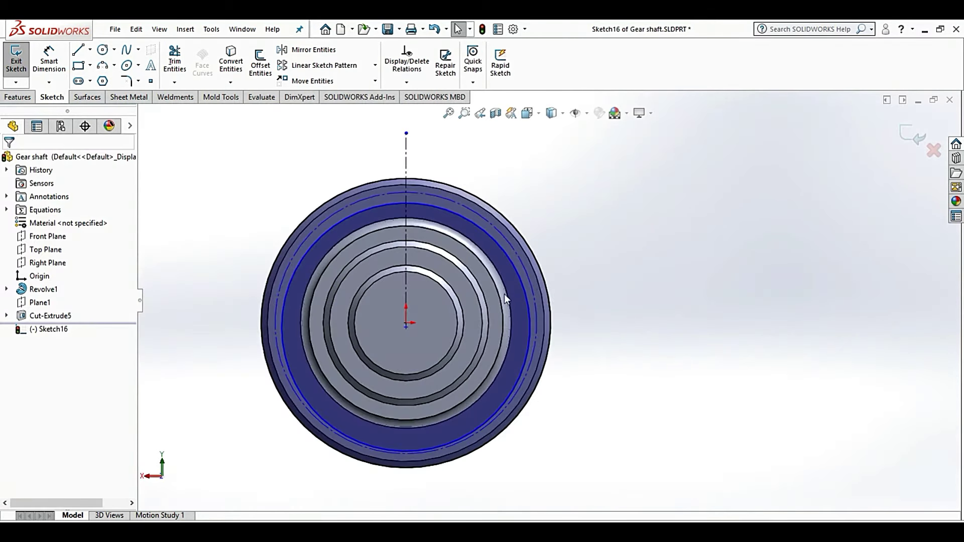
scroll(505, 295, down, 3)
- Check the construction circle and the sketch origin point, then clear the selection
click(533, 274)
scroll(547, 301, up, 4)
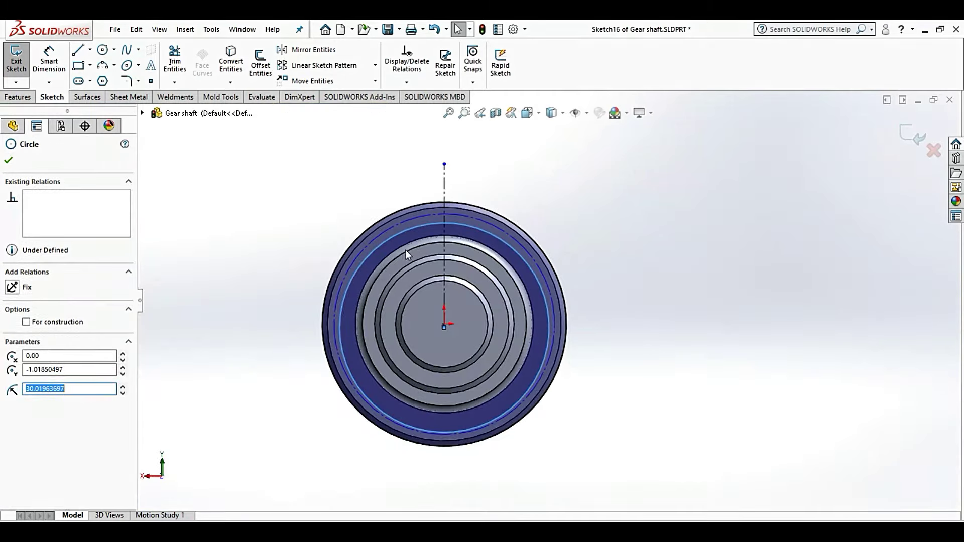
scroll(452, 321, down, 1)
scroll(502, 389, down, 3)
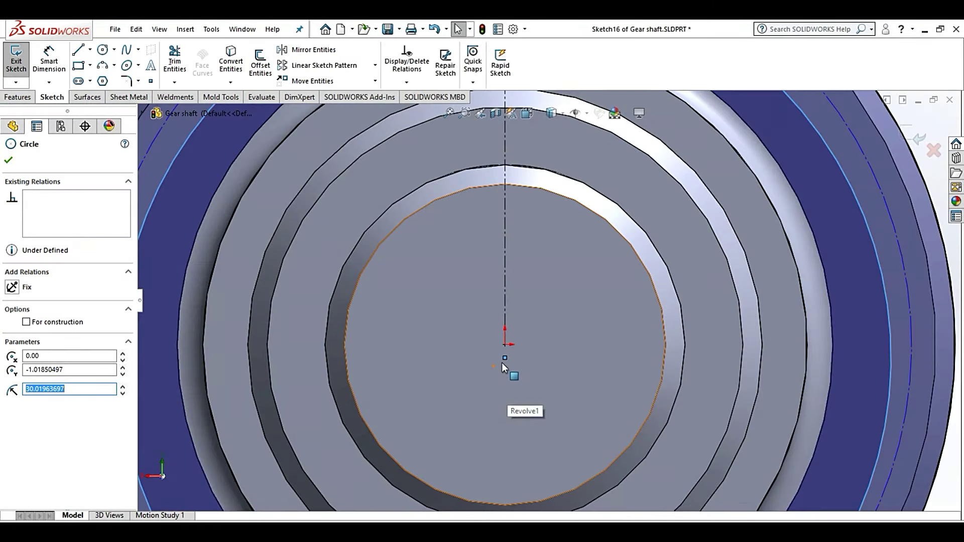
click(504, 345)
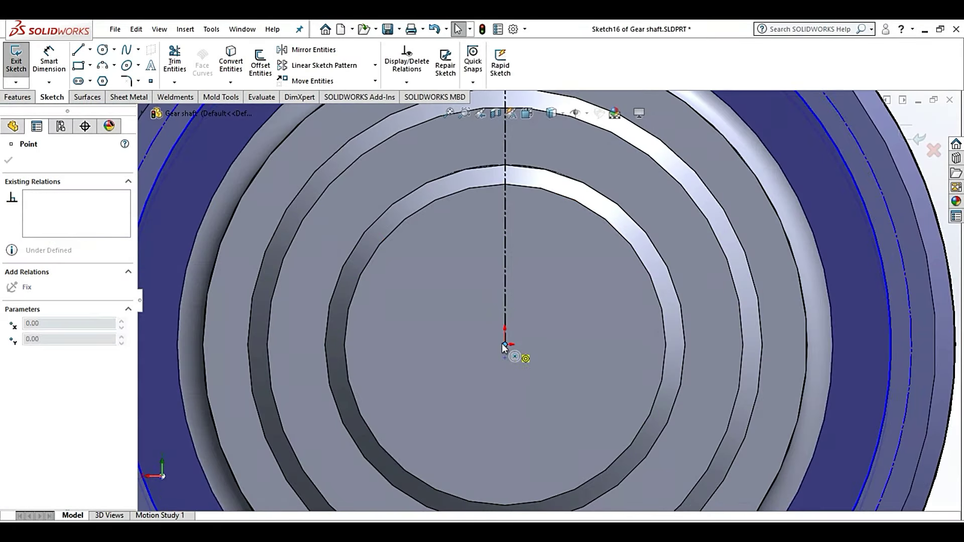
key(Escape)
- Place a diameter dimension on the construction circle, currently reading 60.04 mm
scroll(542, 274, up, 3)
scroll(548, 276, up, 3)
scroll(647, 221, down, 3)
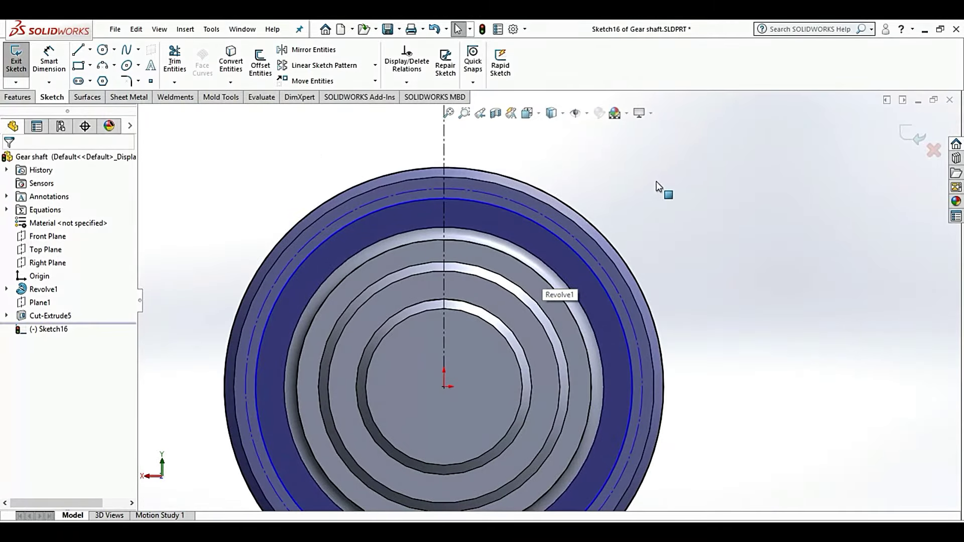
scroll(647, 215, up, 2)
scroll(580, 322, down, 2)
scroll(495, 231, down, 2)
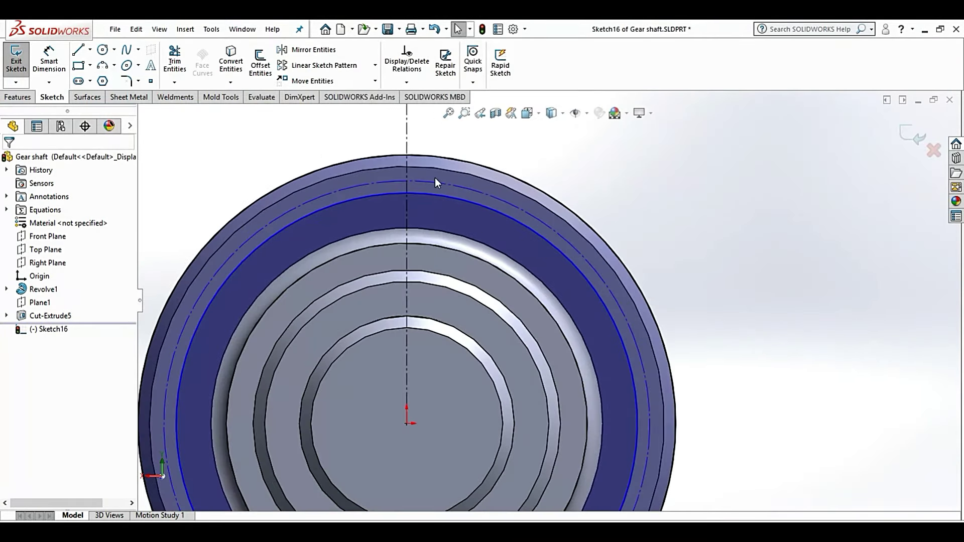
scroll(438, 179, down, 1)
scroll(452, 182, down, 1)
scroll(436, 196, up, 2)
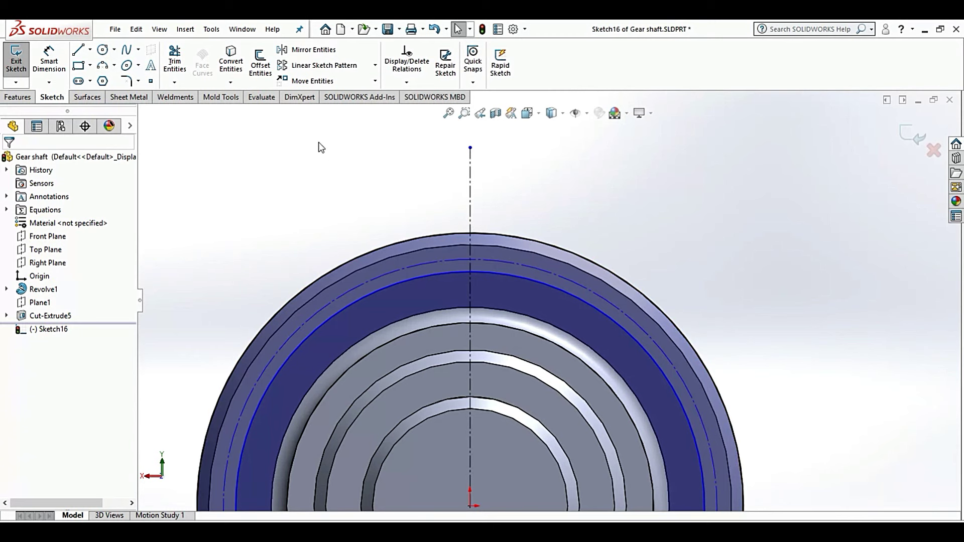
click(49, 60)
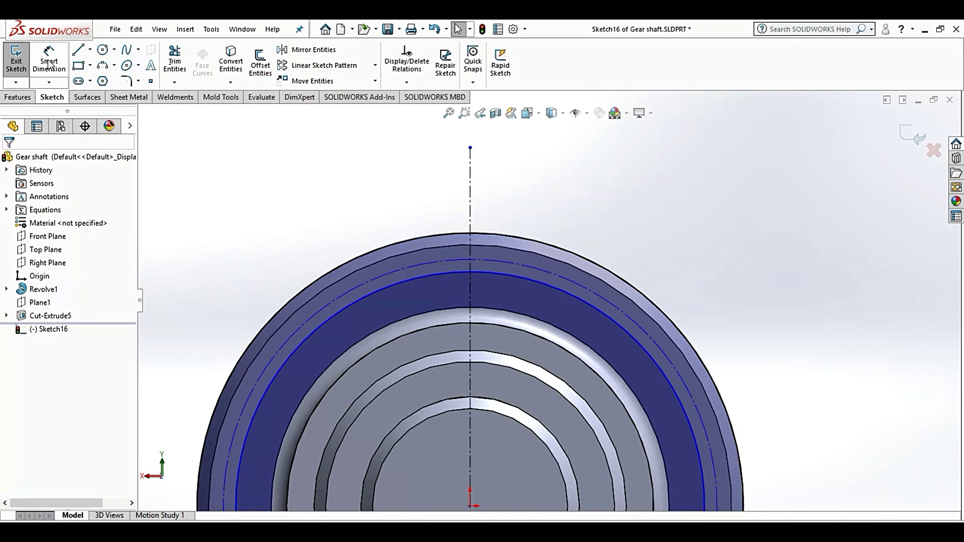
click(571, 296)
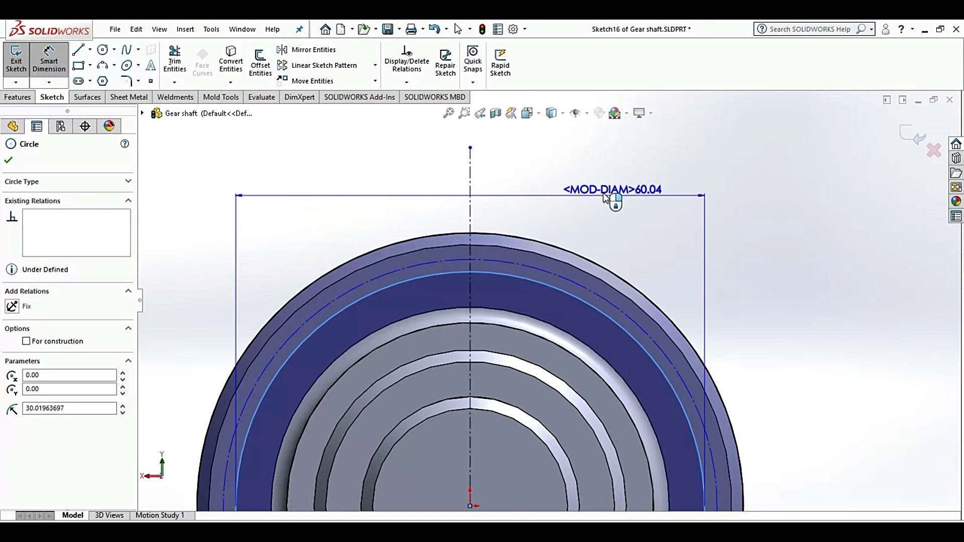
click(606, 195)
click(605, 196)
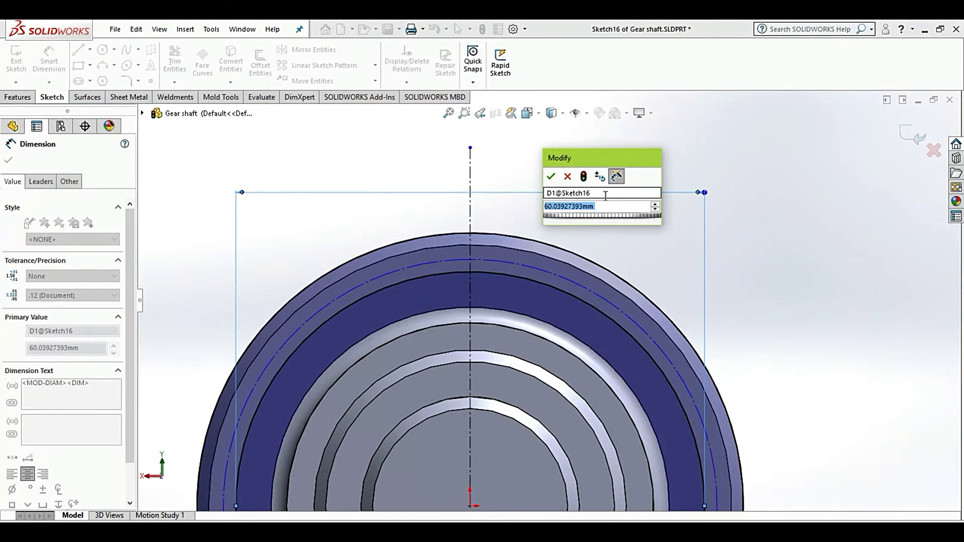
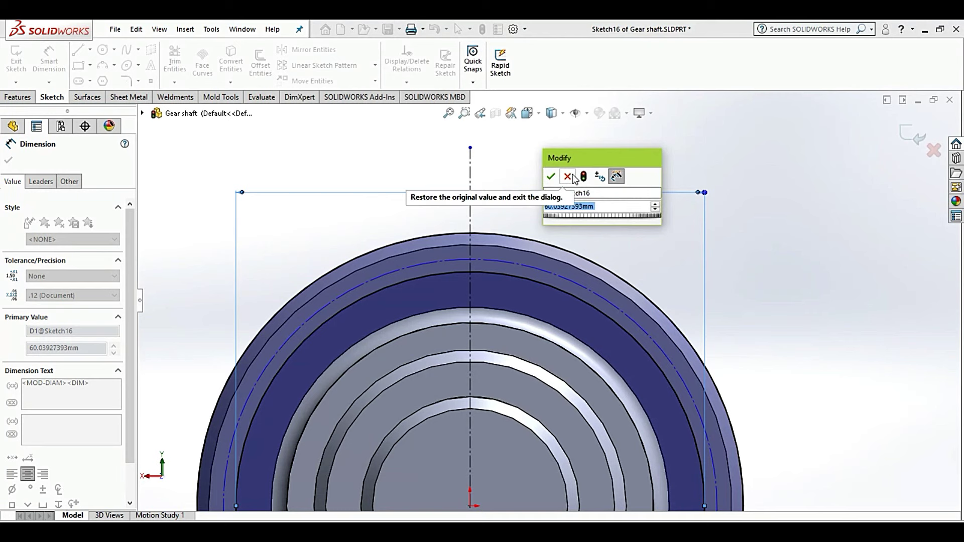
- Set the sketch circle's diameter to 54
text(54)
key(Return)
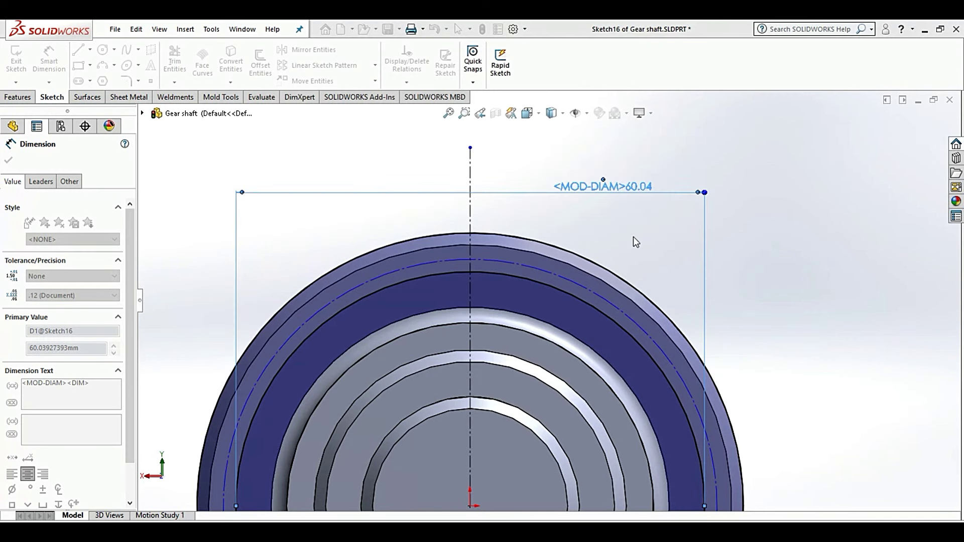
key(z)
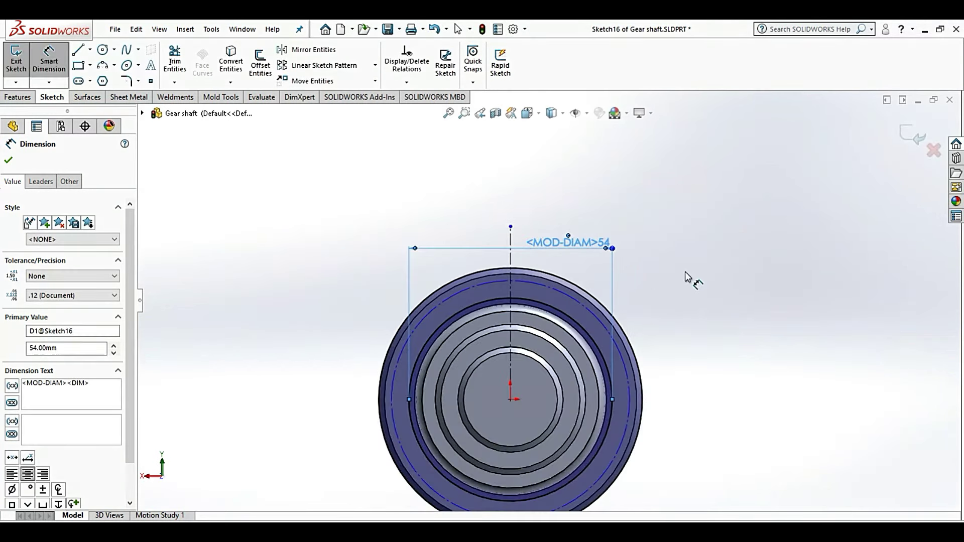
key(Escape)
- Dimension the construction circle's diameter at 63 mm
scroll(652, 391, down, 2)
scroll(557, 309, up, 3)
scroll(603, 340, down, 3)
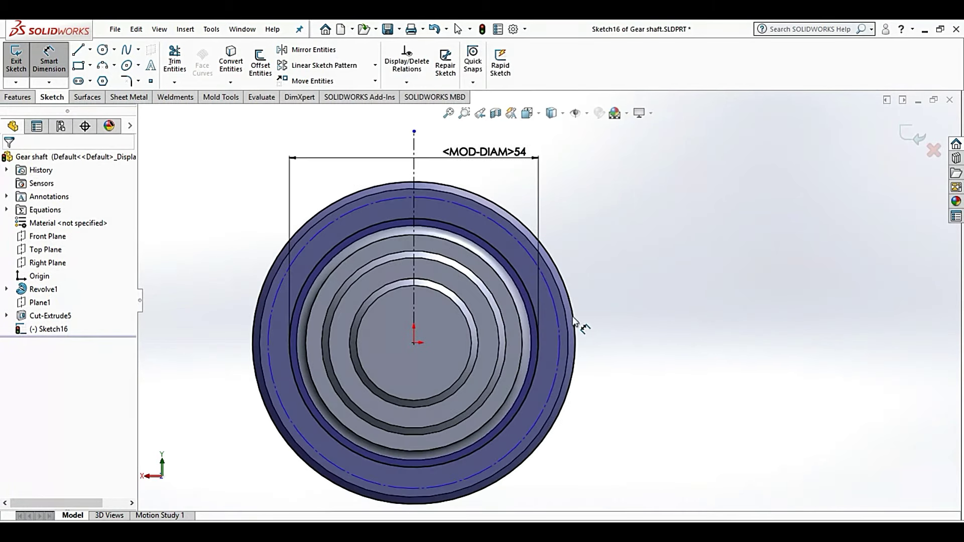
click(550, 293)
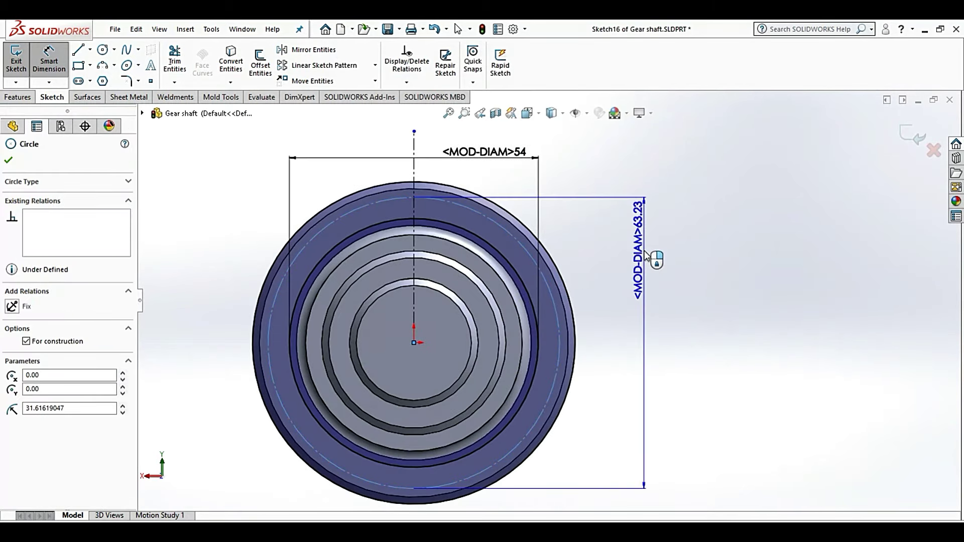
click(661, 254)
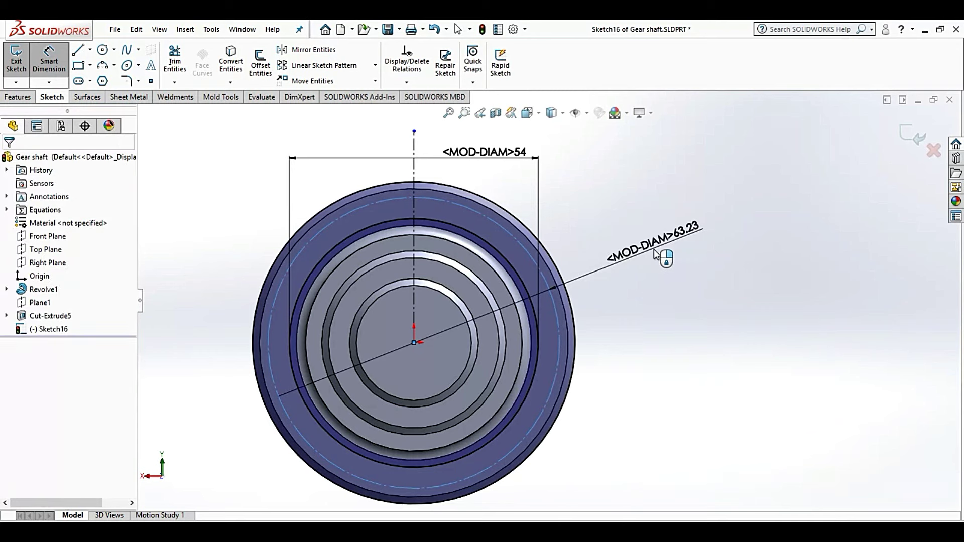
click(654, 251)
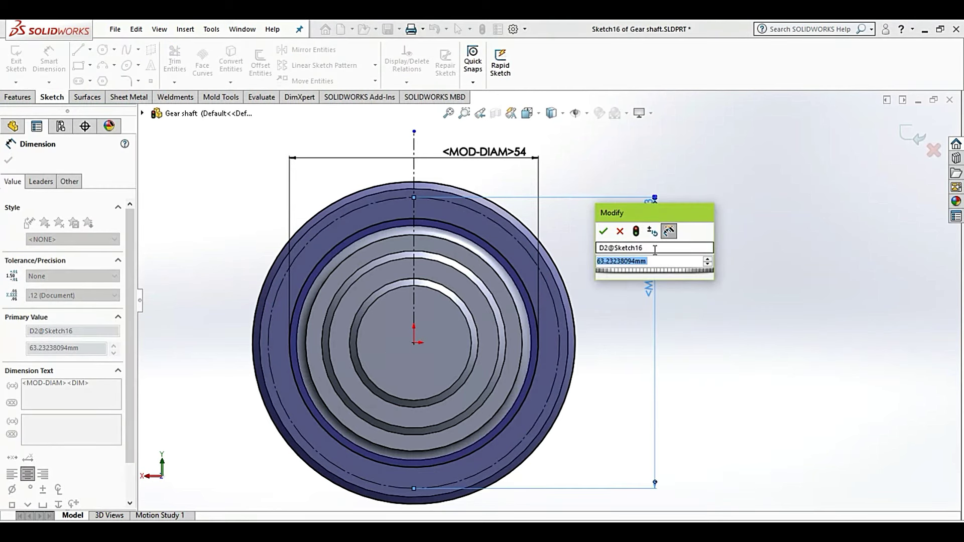
text(63)
key(Return)
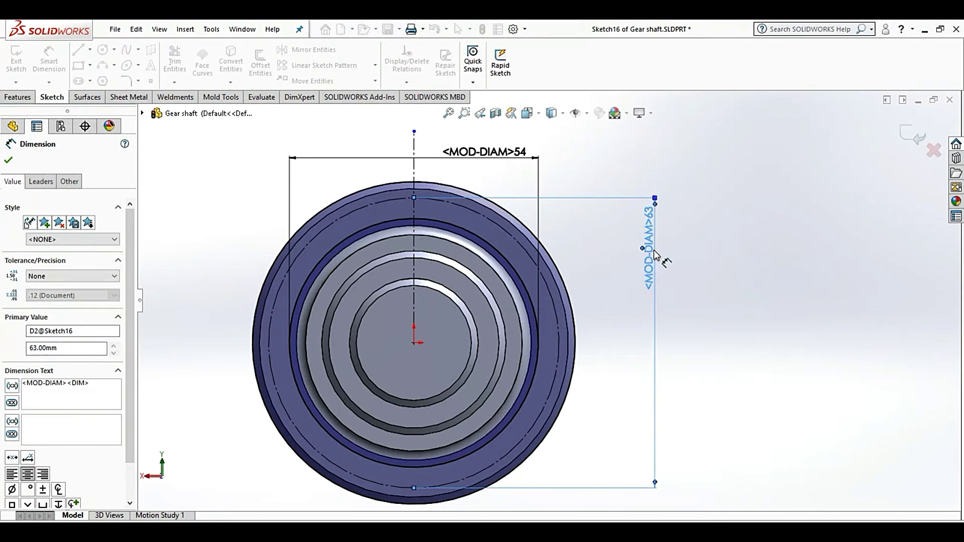
click(763, 243)
scroll(452, 226, down, 3)
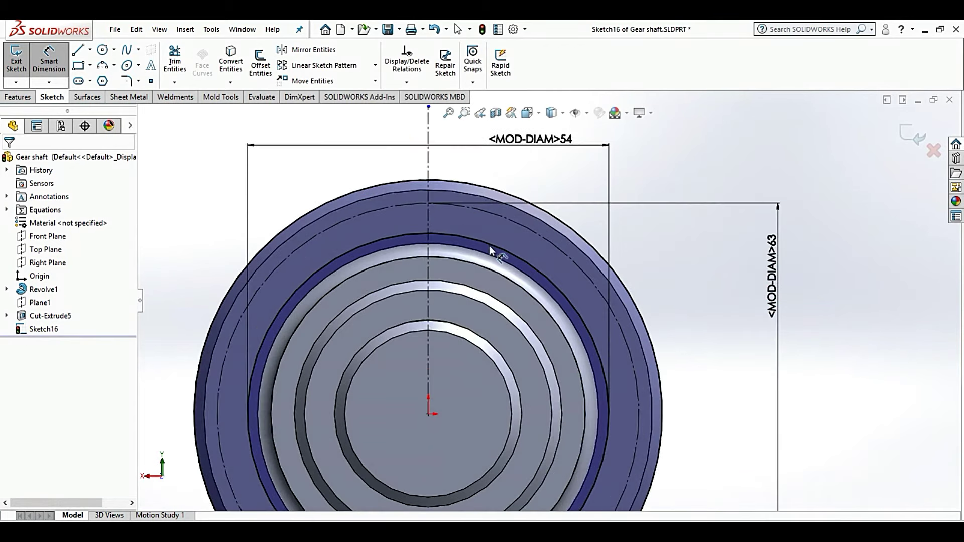
scroll(502, 251, up, 1)
scroll(499, 227, down, 1)
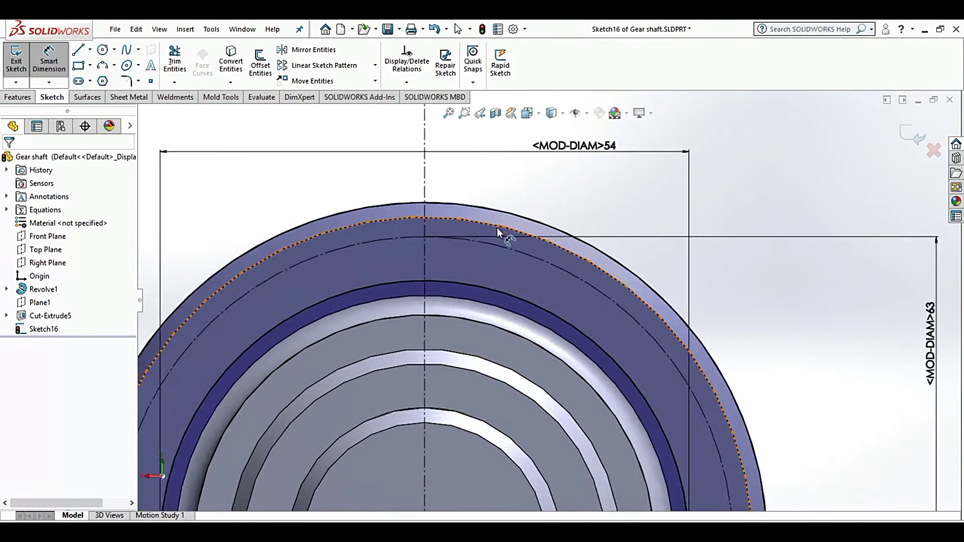
scroll(497, 228, down, 2)
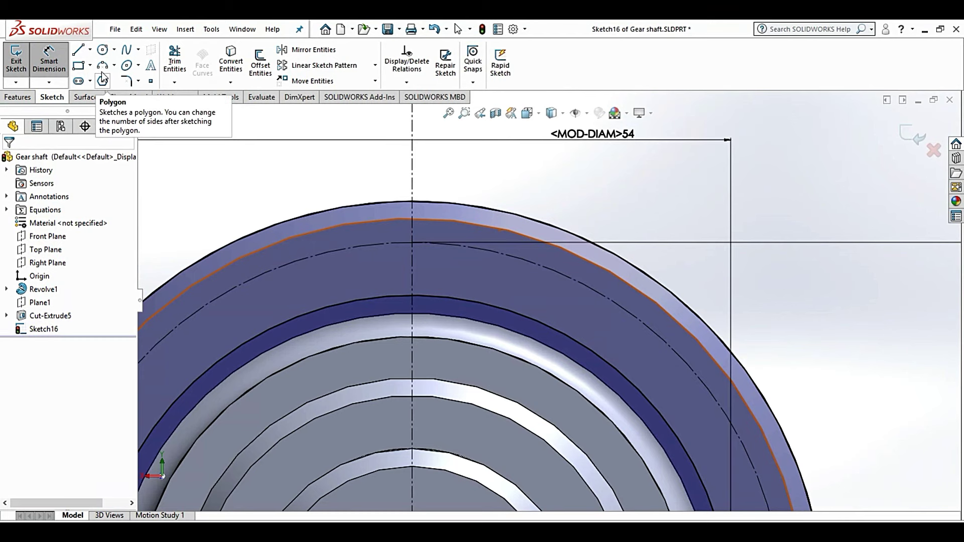
click(91, 51)
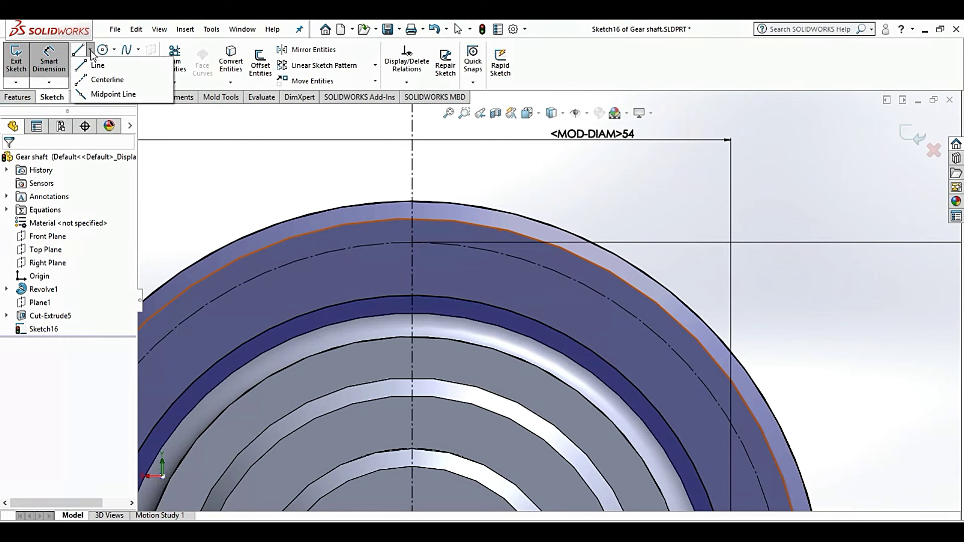
click(95, 79)
scroll(411, 273, down, 3)
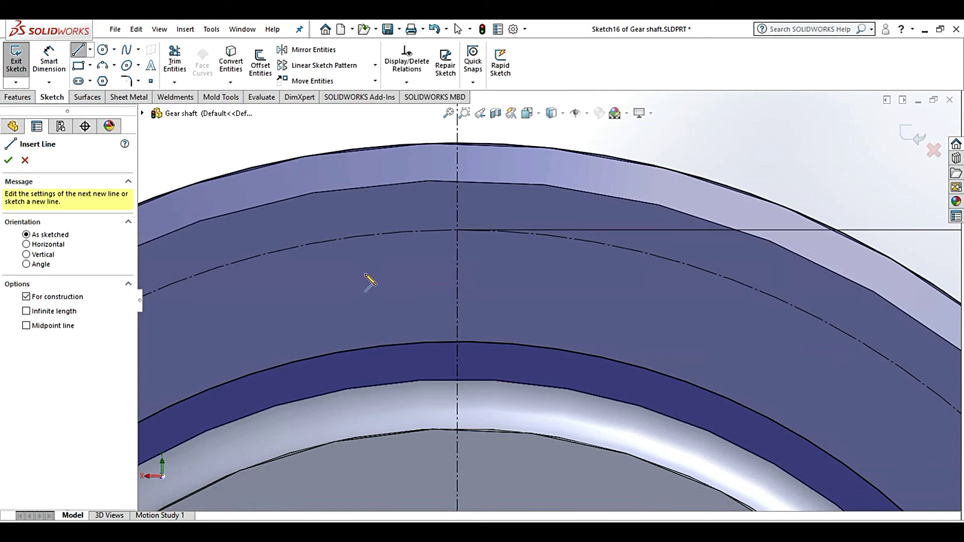
scroll(427, 279, up, 1)
scroll(567, 322, down, 1)
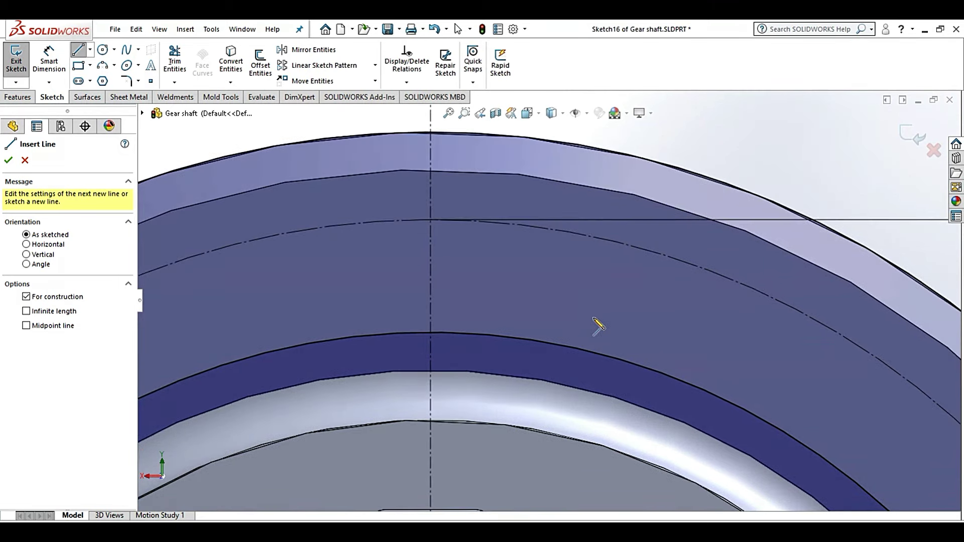
scroll(572, 328, up, 1)
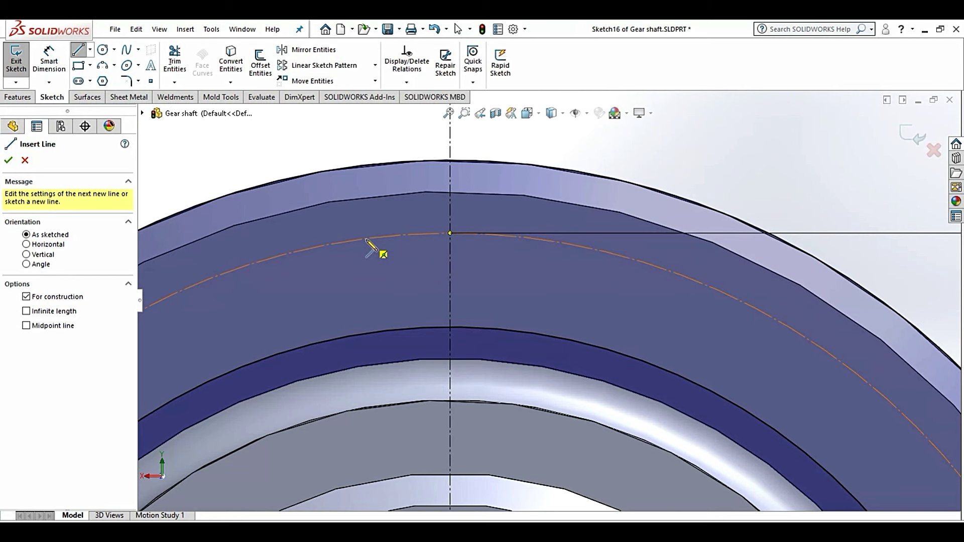
click(128, 50)
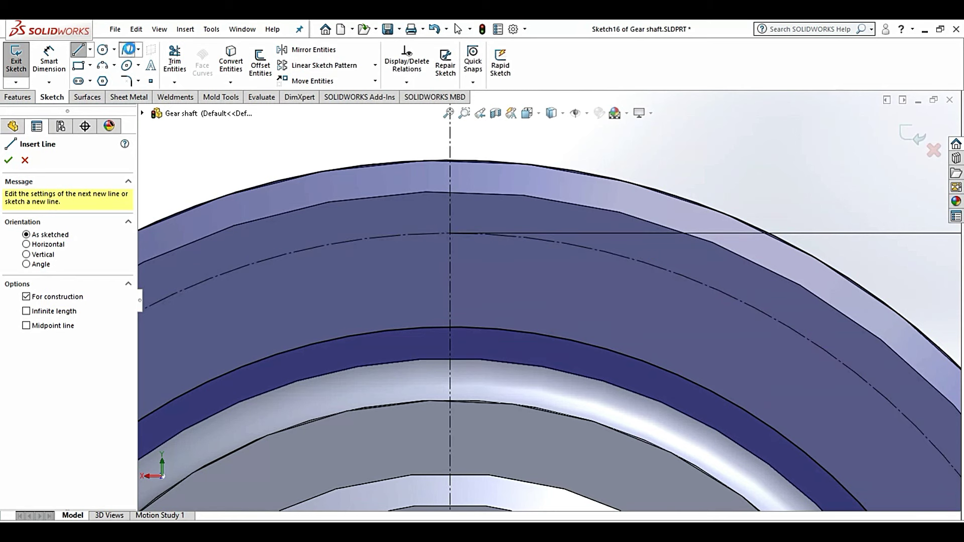
scroll(532, 301, up, 3)
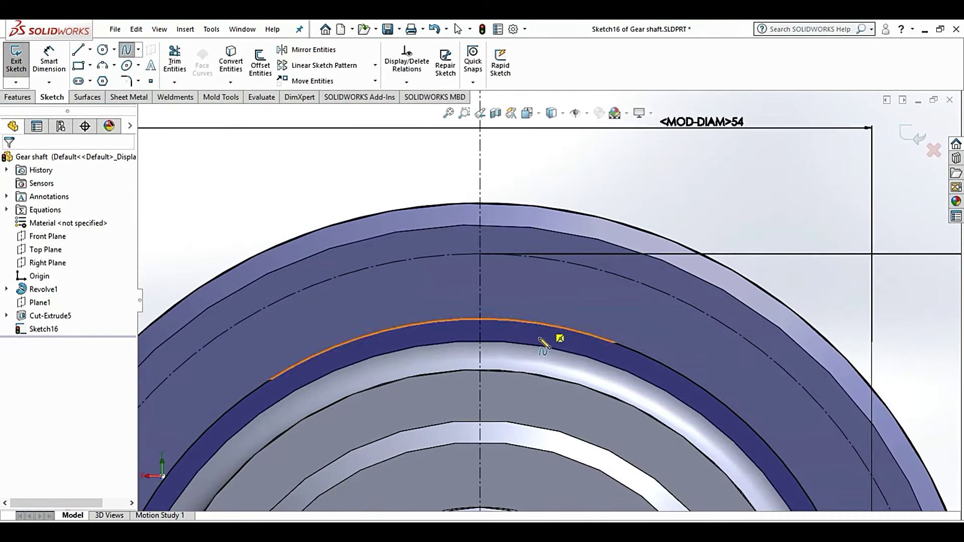
- Draw a three-point arc from the rim's outer edge to its inner edge
click(104, 70)
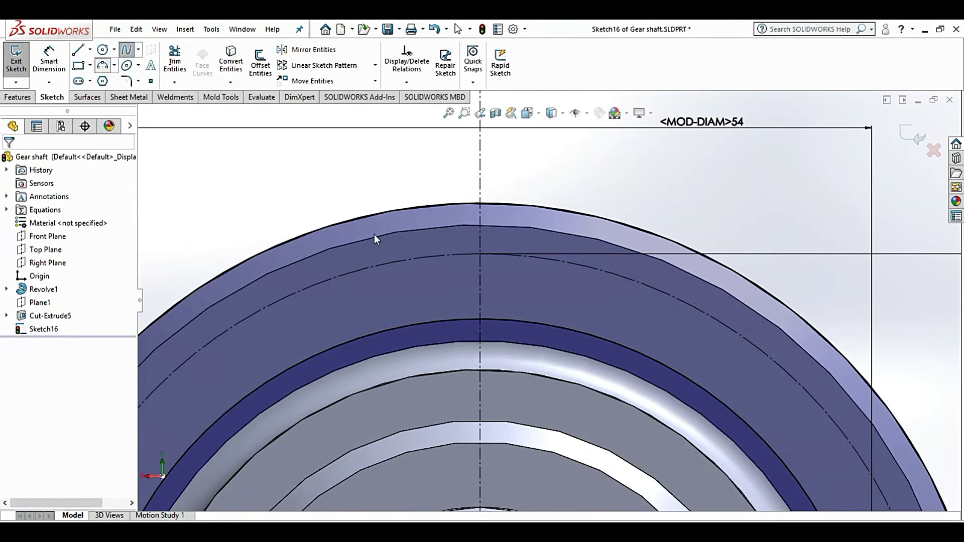
scroll(477, 251, down, 2)
scroll(426, 242, down, 2)
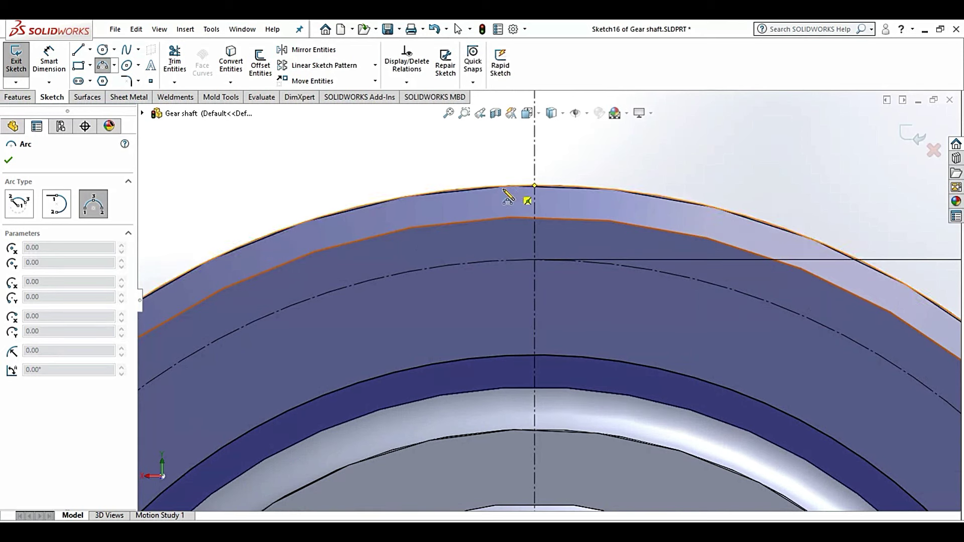
click(419, 224)
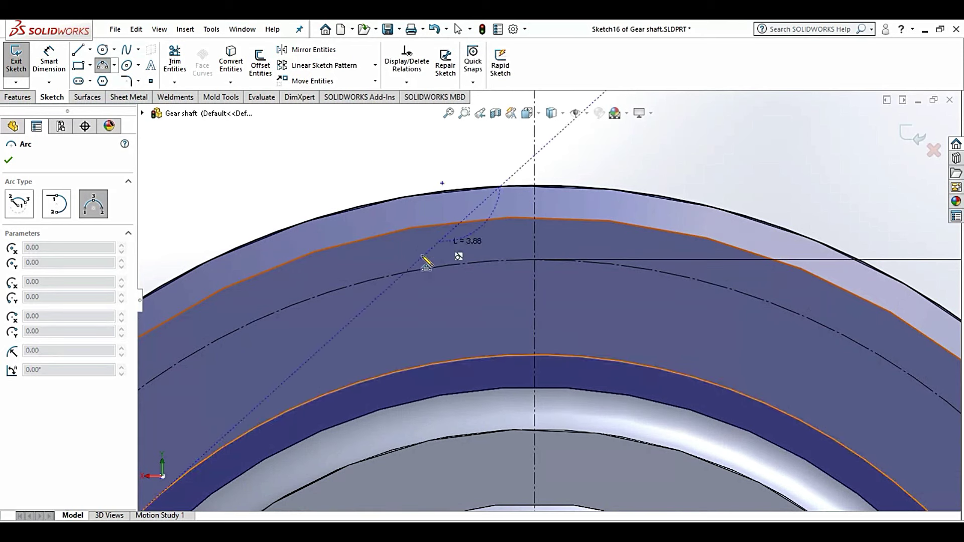
scroll(468, 312, up, 2)
scroll(476, 299, down, 2)
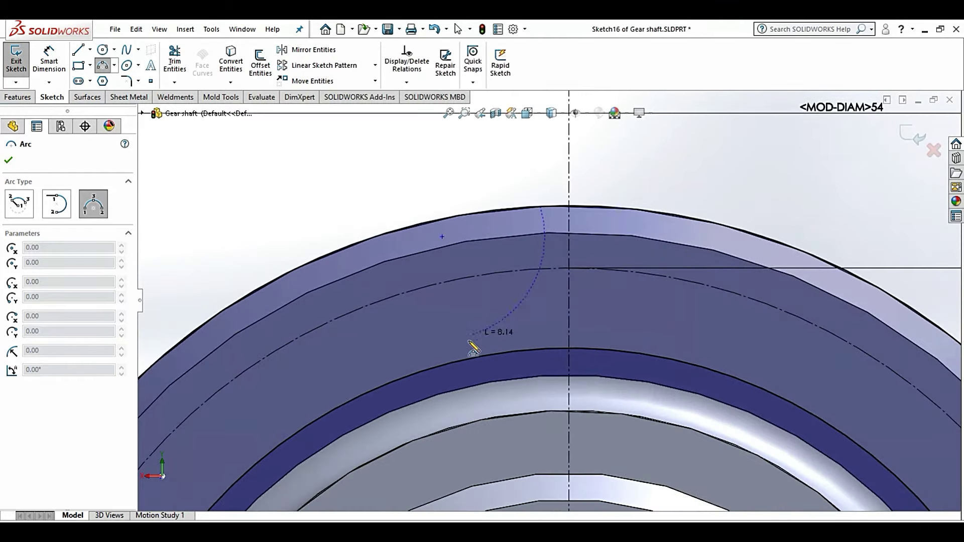
click(453, 361)
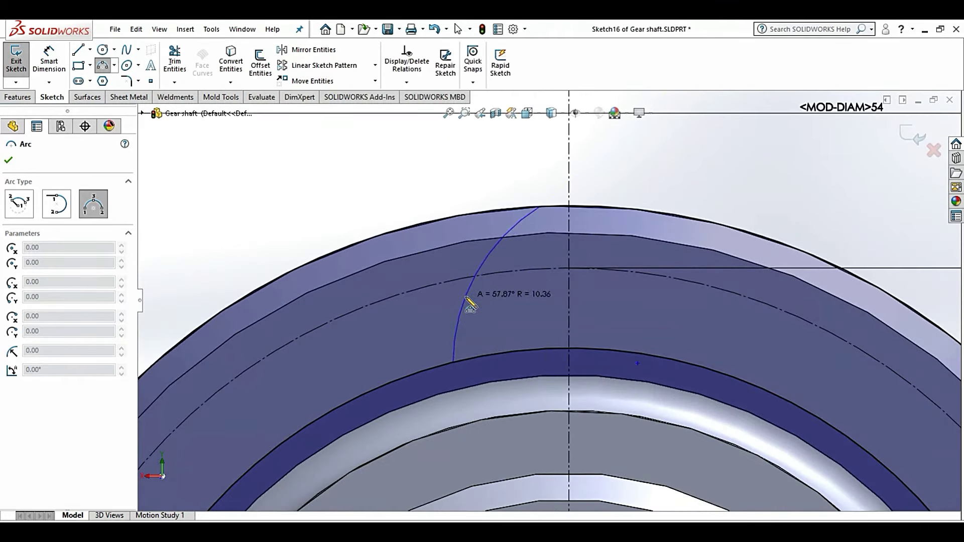
click(474, 302)
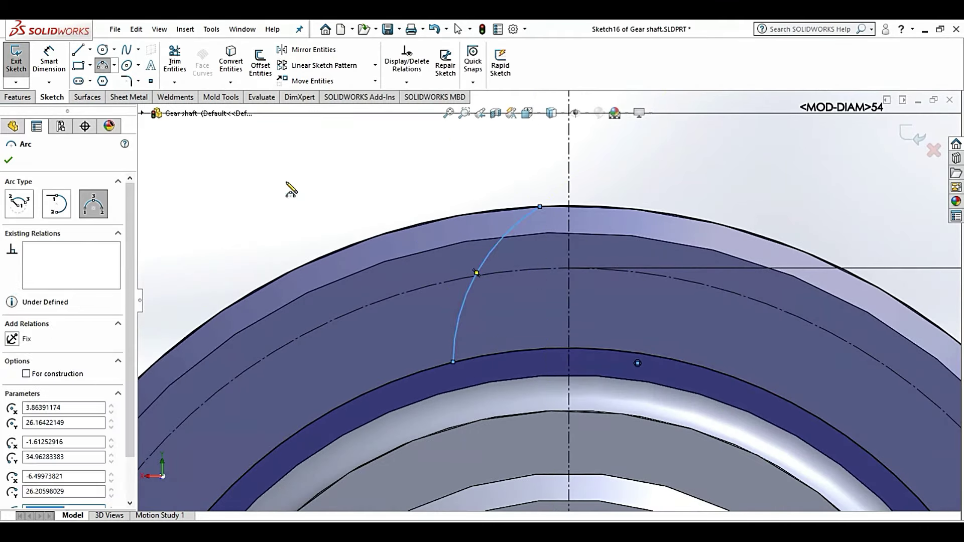
- Add a point on the arc, constrained to the construction circle intersection
click(150, 82)
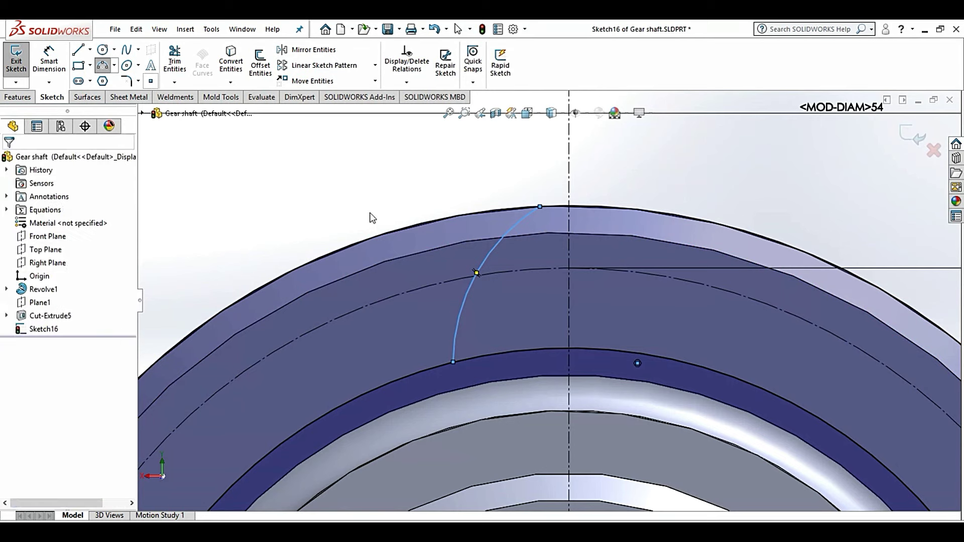
scroll(507, 269, down, 2)
click(463, 263)
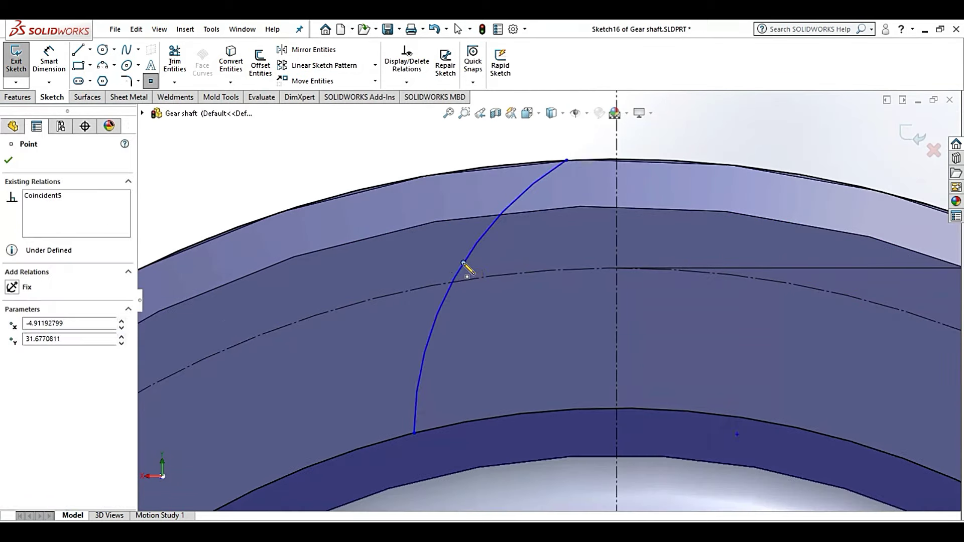
key(Escape)
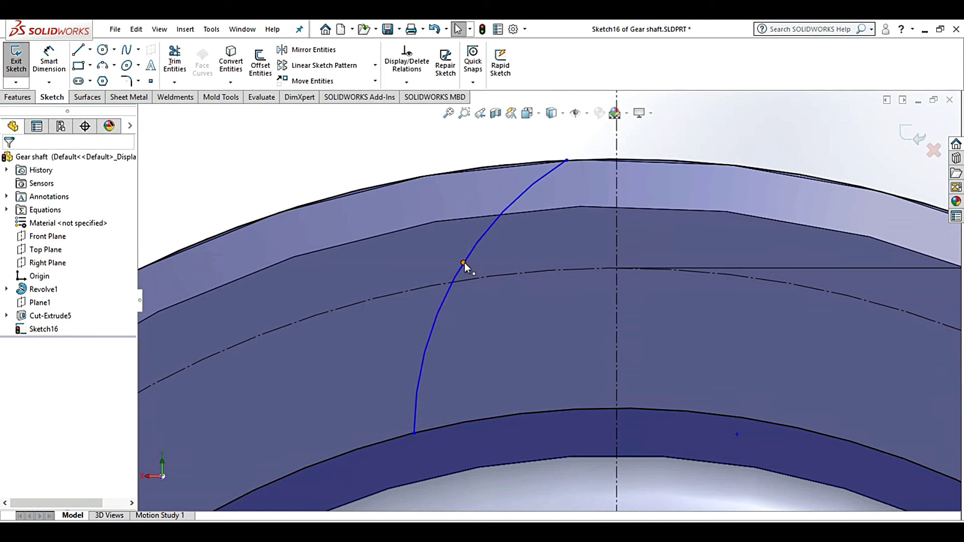
click(465, 261)
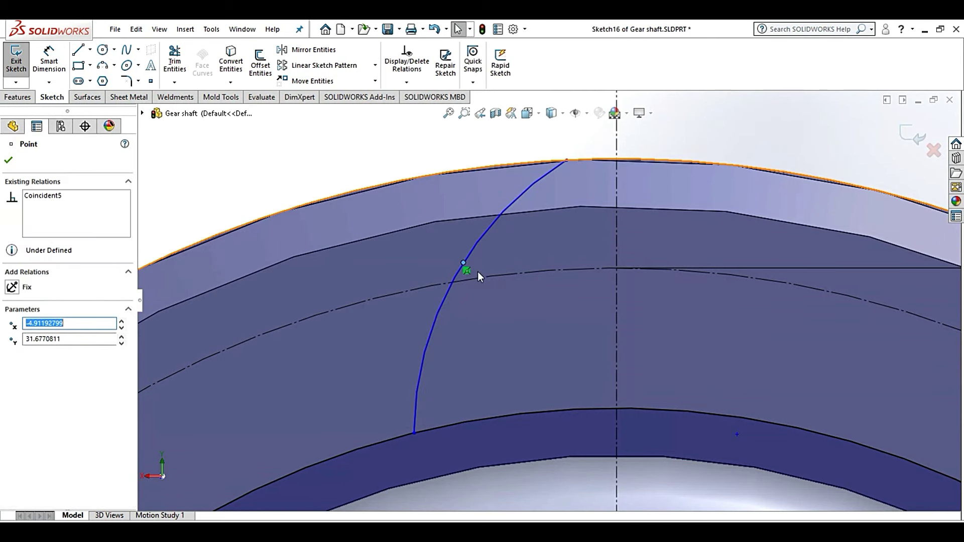
ctrl+click(477, 244)
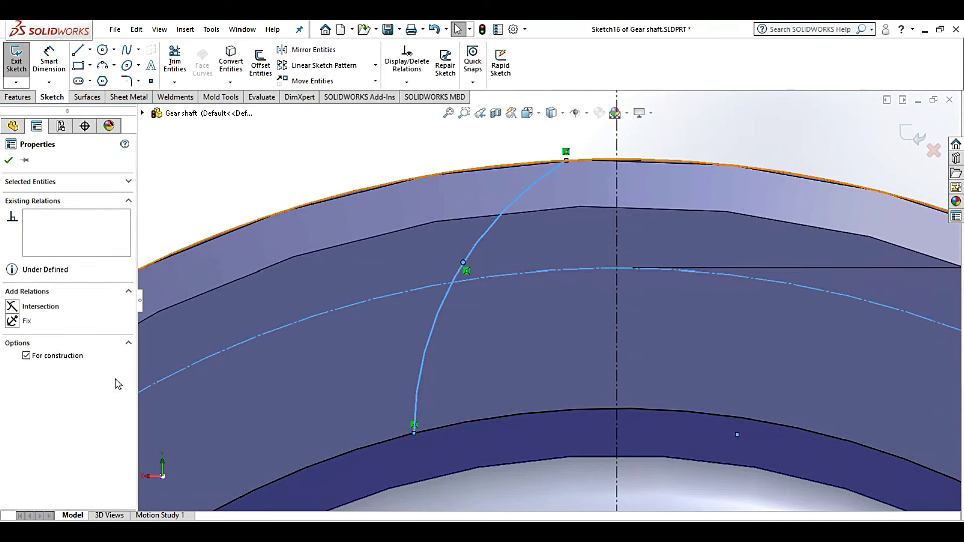
click(56, 309)
key(Escape)
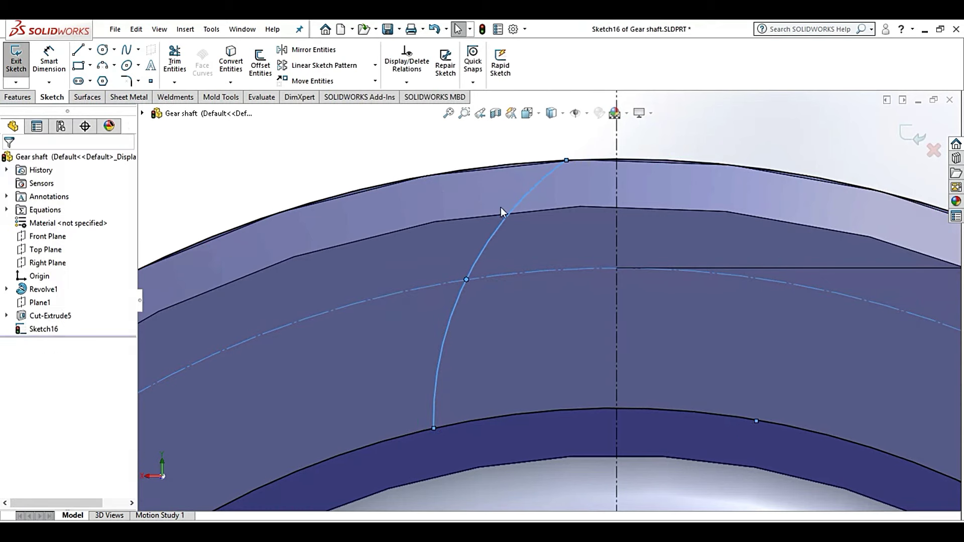
scroll(593, 245, up, 3)
scroll(619, 267, down, 3)
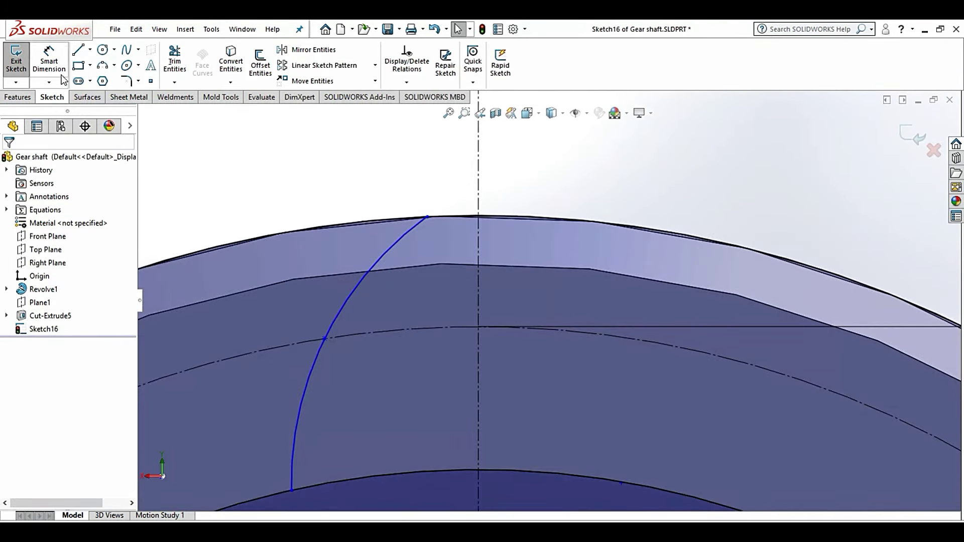
- Dimension the arc's tip 1.50 and pitch-circle point 5.50 from the centerline
click(49, 59)
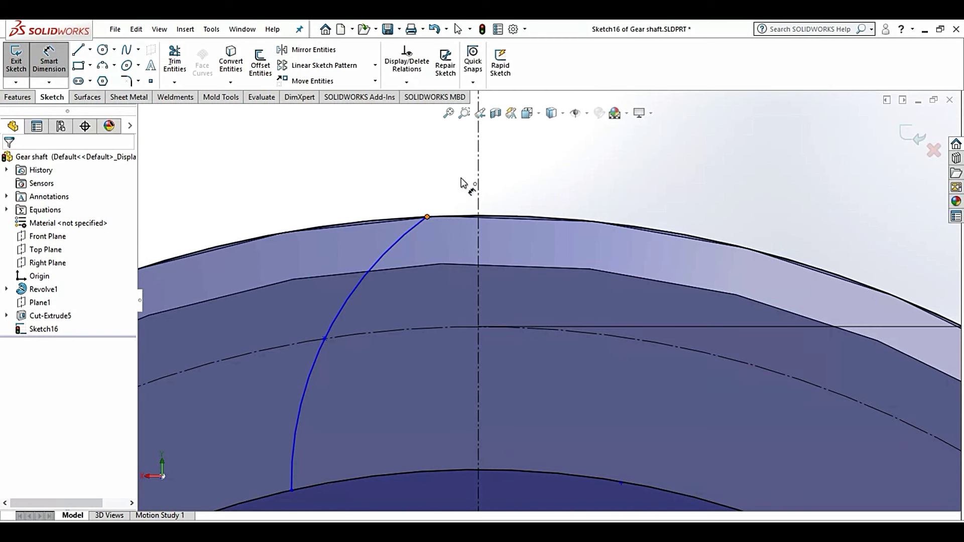
click(504, 158)
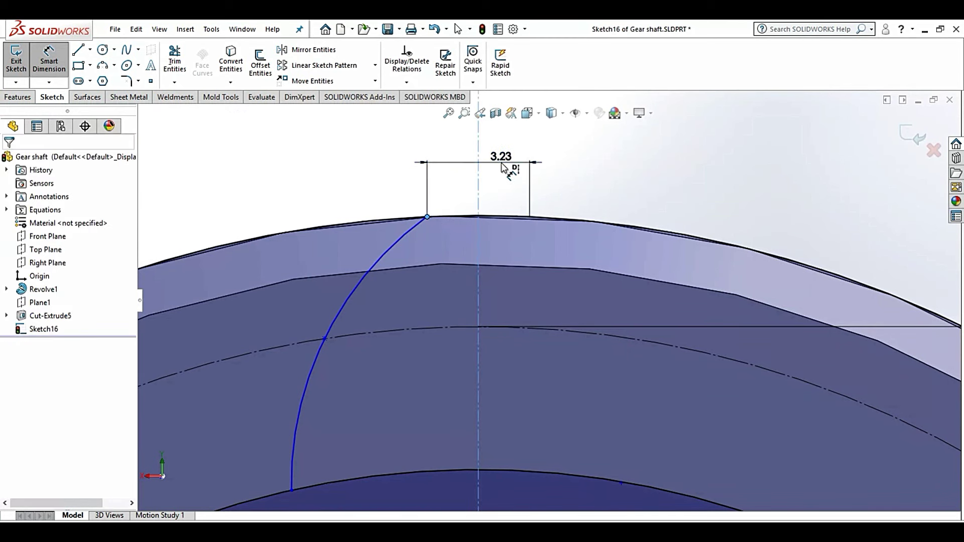
click(500, 168)
text(1.5)
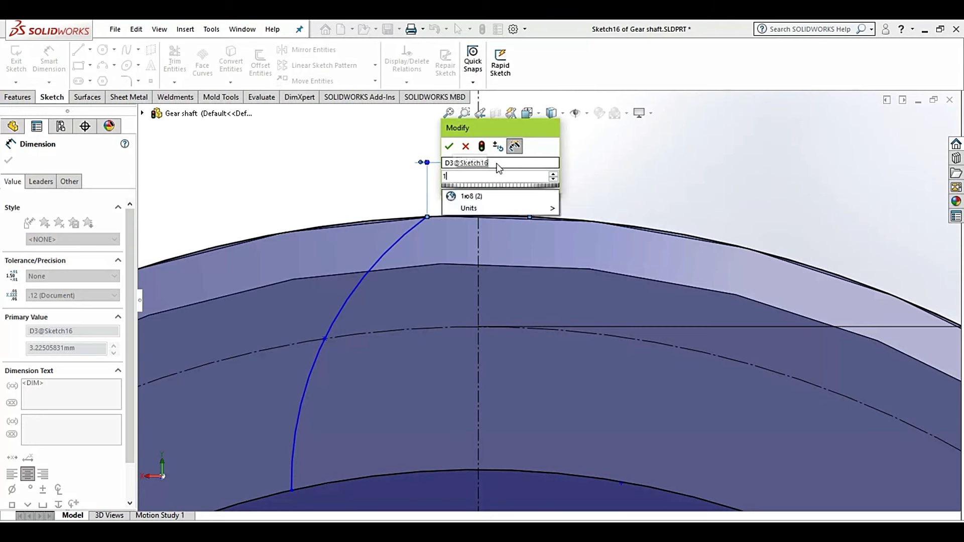
key(Return)
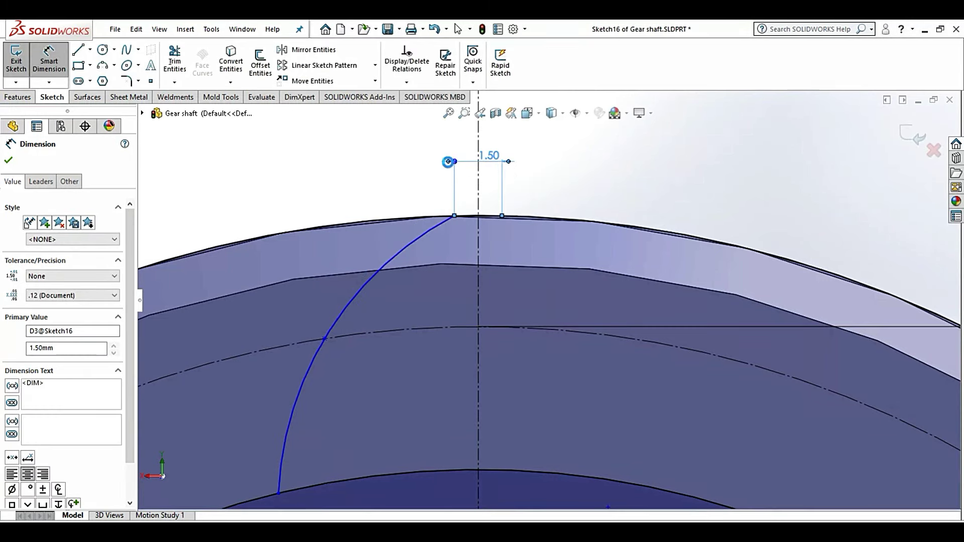
scroll(474, 355, up, 5)
scroll(486, 328, down, 5)
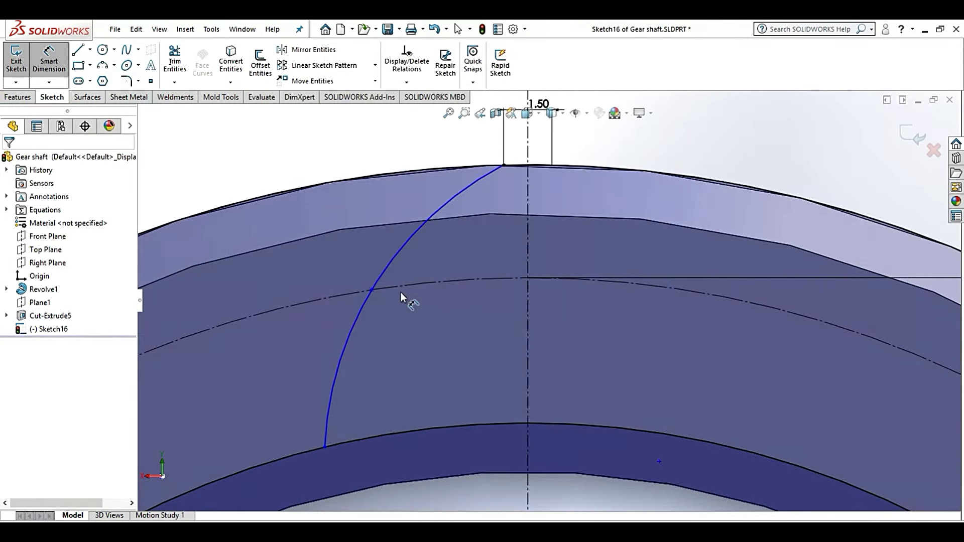
click(373, 290)
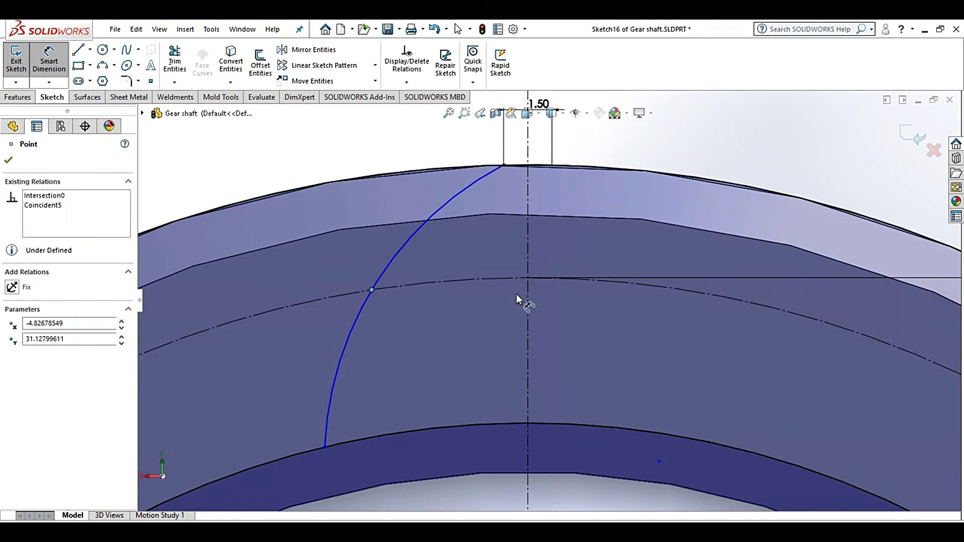
click(523, 360)
click(549, 348)
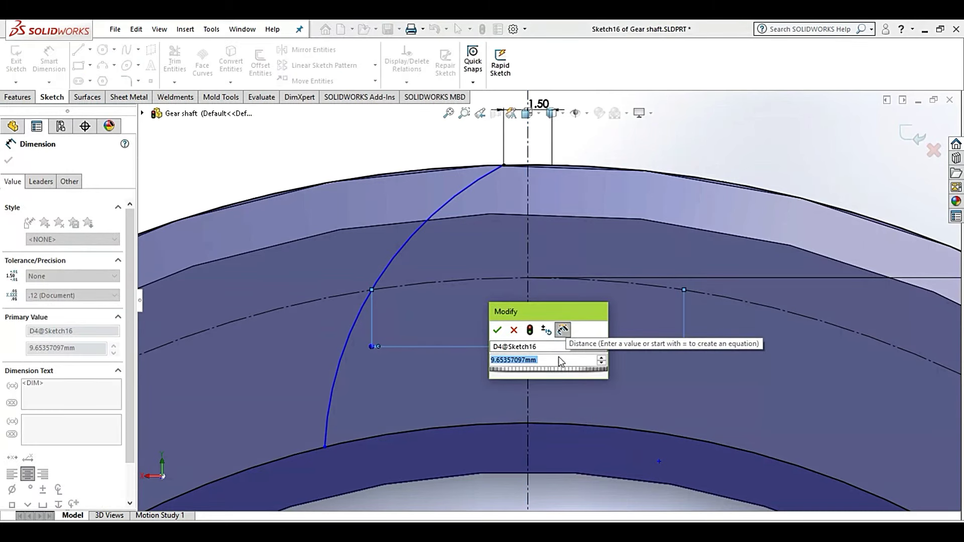
text(5.5)
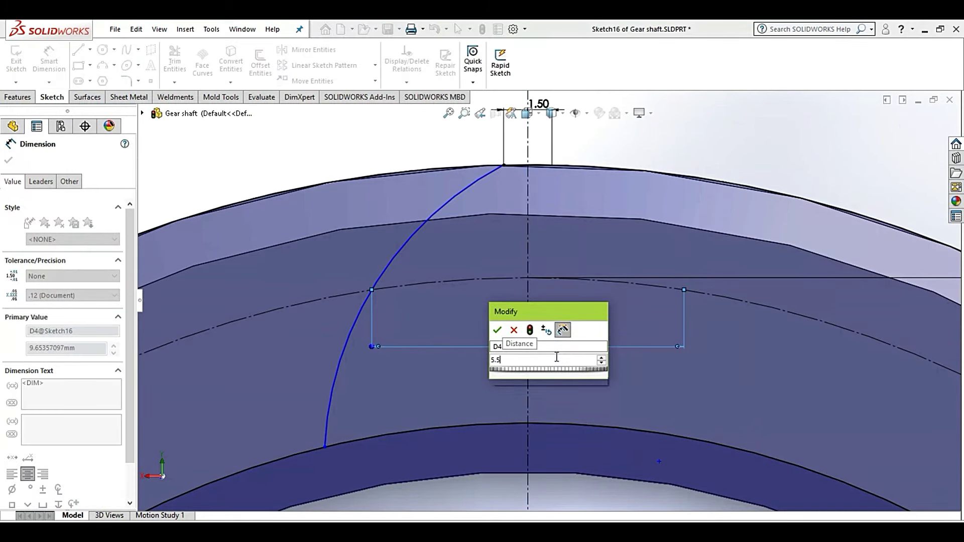
key(Return)
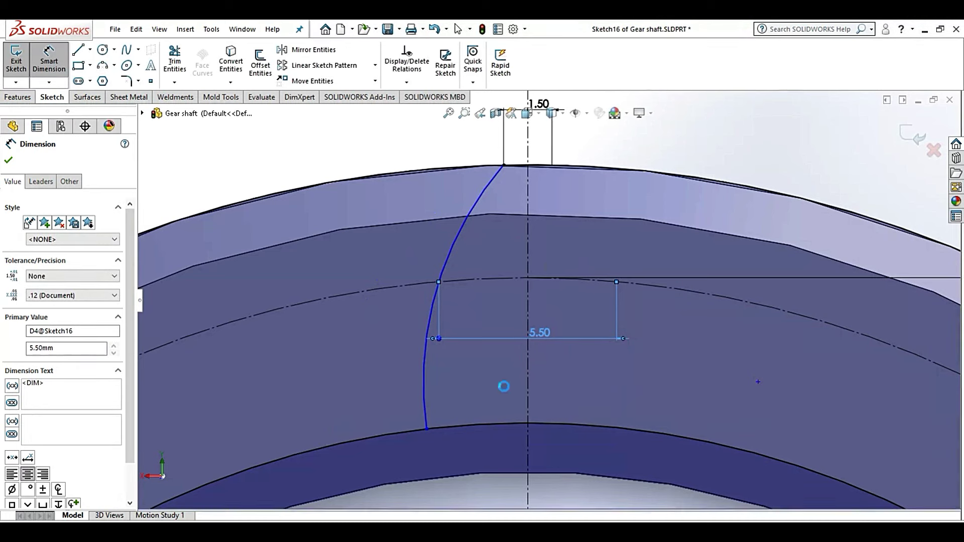
click(460, 394)
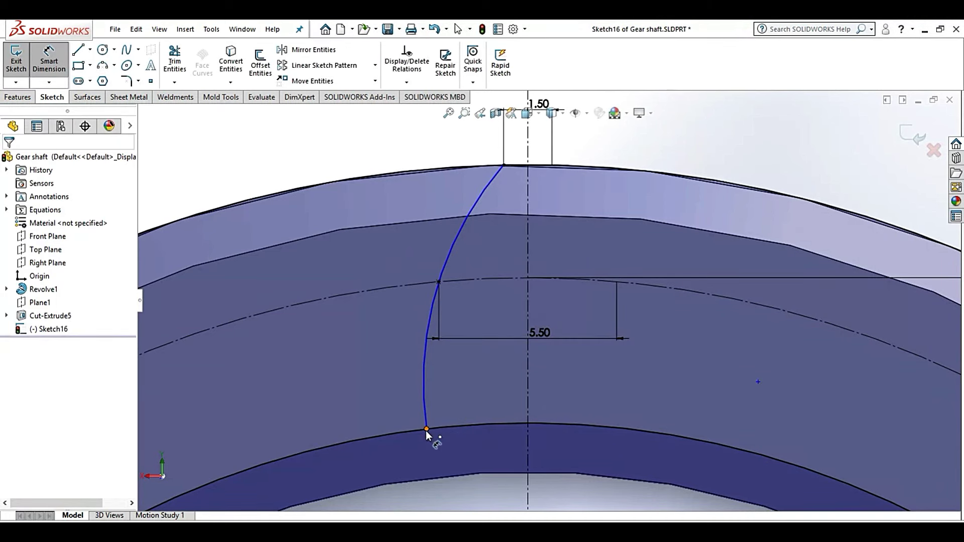
- Dimension the arc's root endpoint 7 from the centerline
click(426, 428)
click(526, 432)
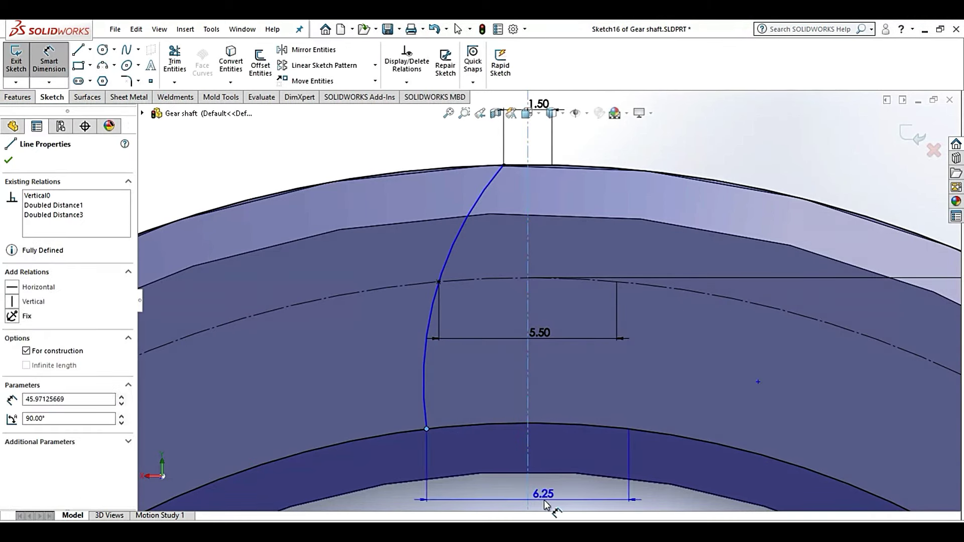
click(547, 498)
click(548, 502)
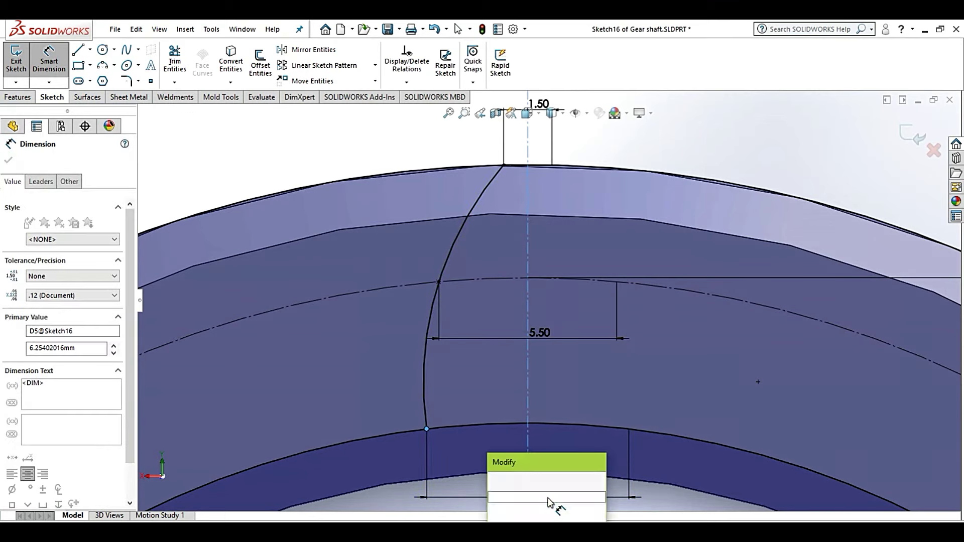
text(7)
key(Return)
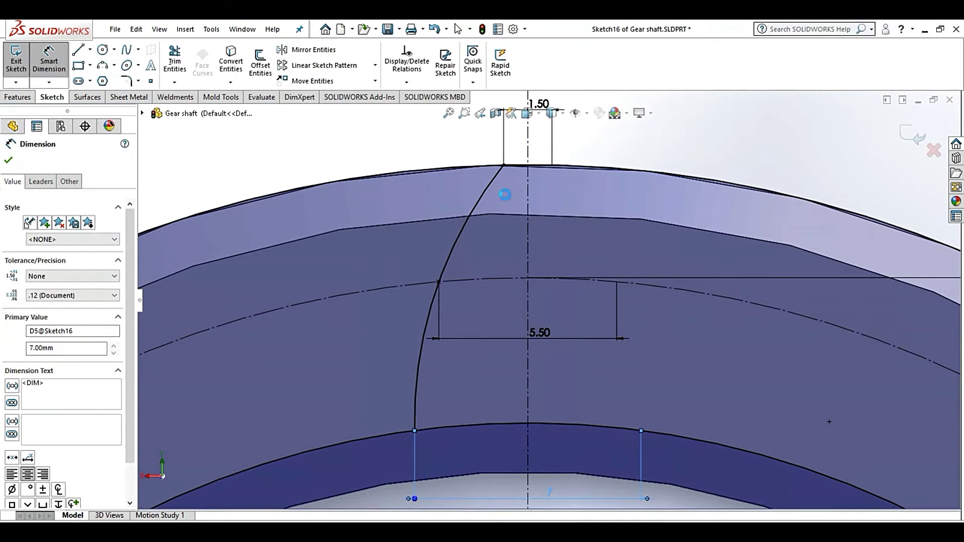
scroll(627, 201, up, 3)
click(597, 141)
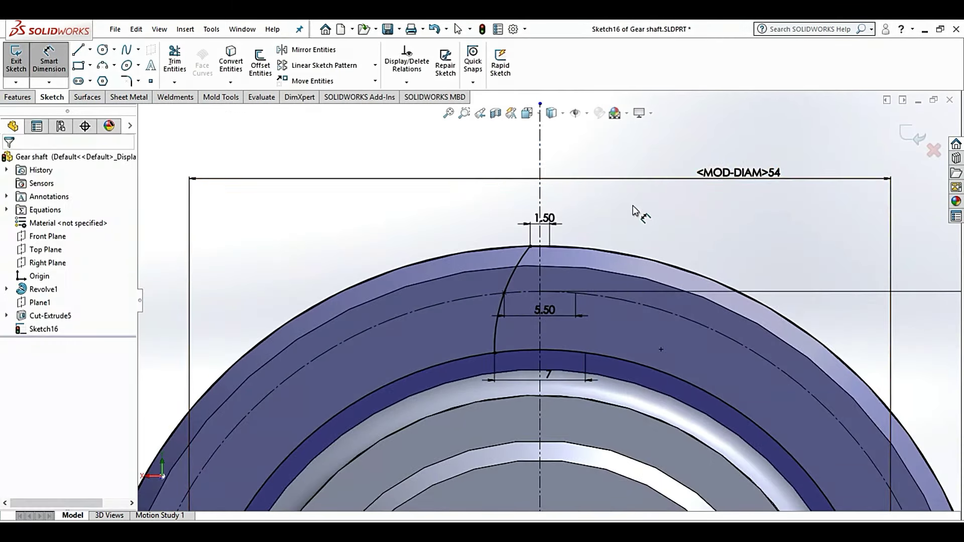
scroll(502, 282, up, 2)
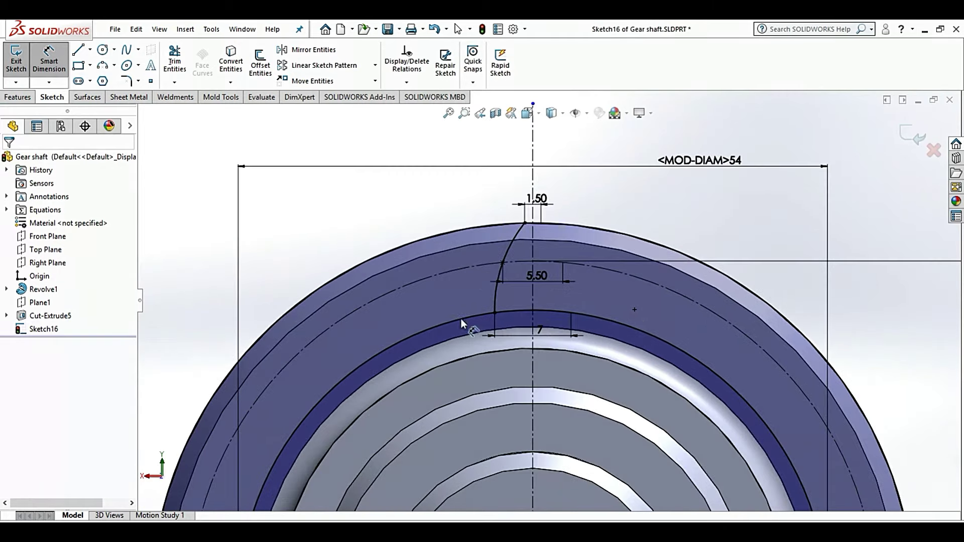
click(90, 50)
- Sketch a slanted centerline from the gear centre past the rim, left of the tooth flank
click(87, 81)
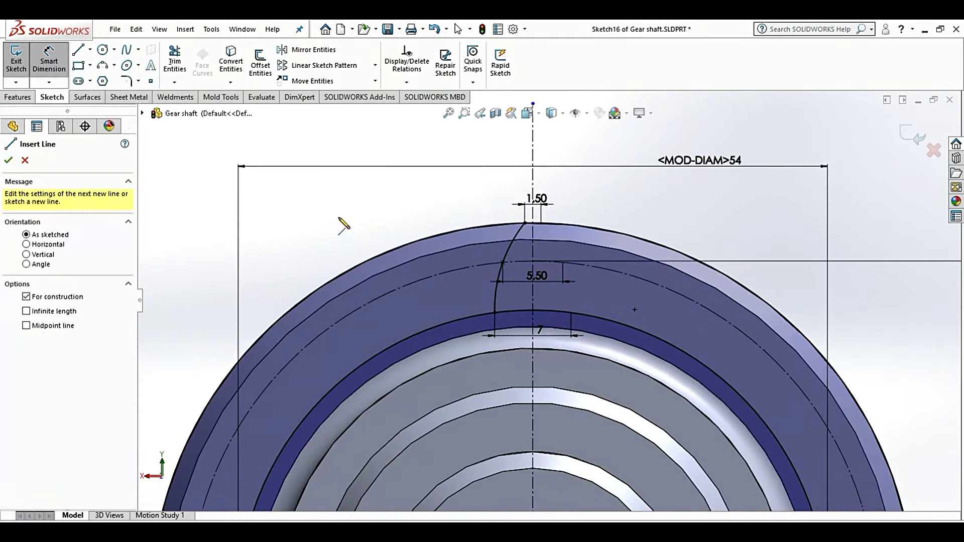
scroll(481, 228, up, 2)
scroll(571, 425, up, 2)
scroll(571, 423, down, 2)
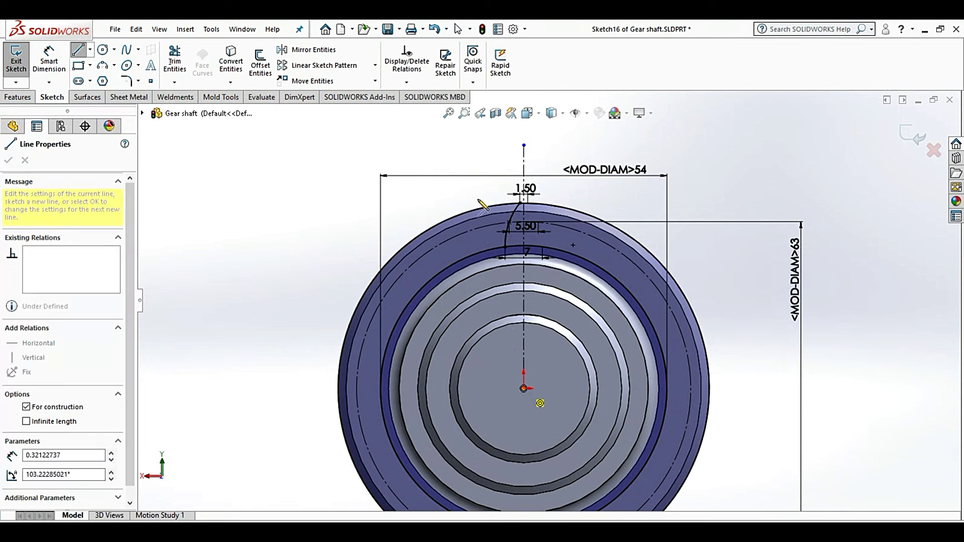
drag(523, 389, 469, 156)
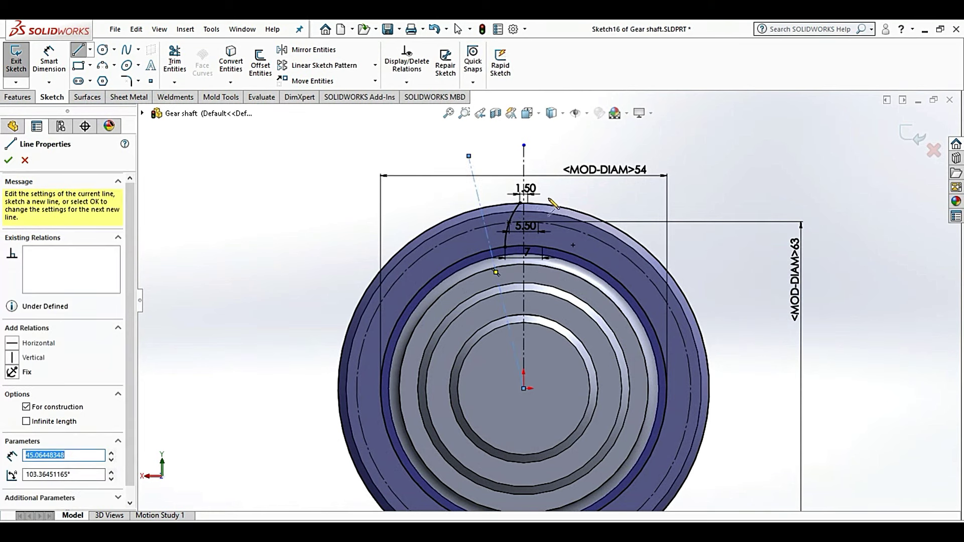
key(Escape)
scroll(525, 241, down, 5)
scroll(502, 261, up, 2)
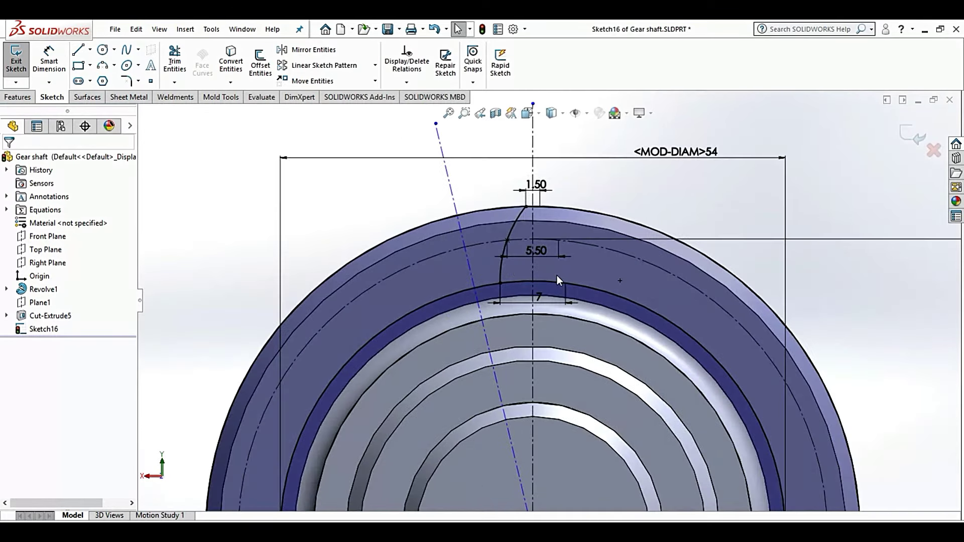
scroll(556, 275, up, 2)
scroll(586, 299, down, 3)
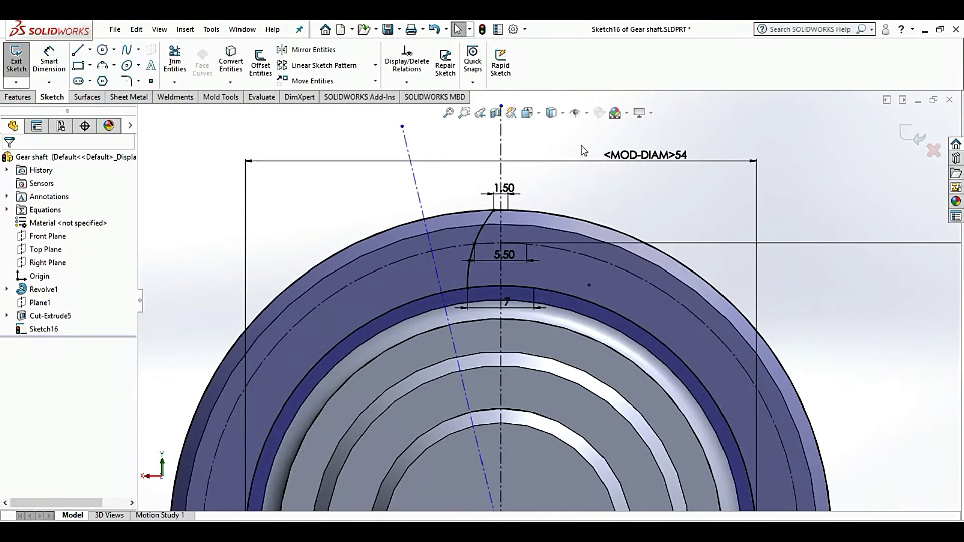
click(172, 64)
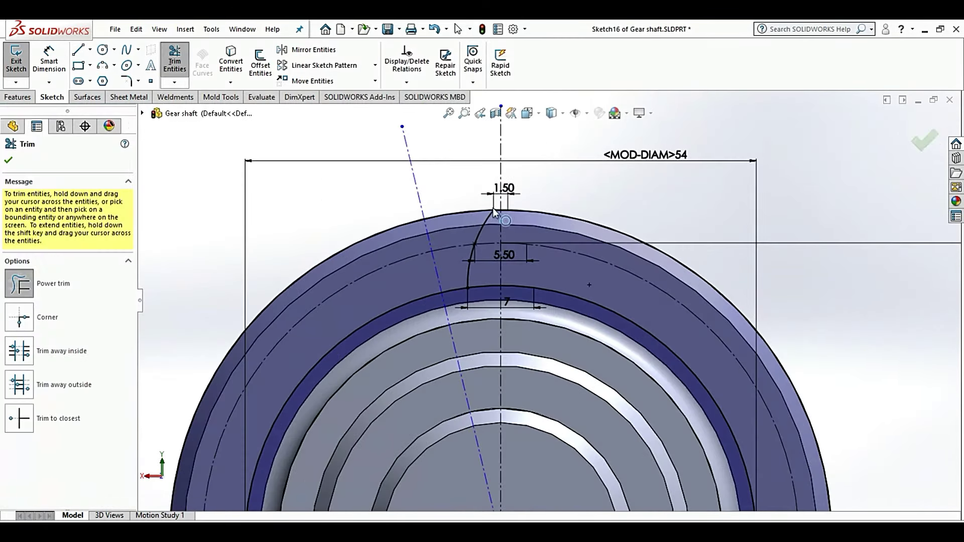
- Trim the root circle to a short arc between the slanted line and the centerline
scroll(456, 203, down, 3)
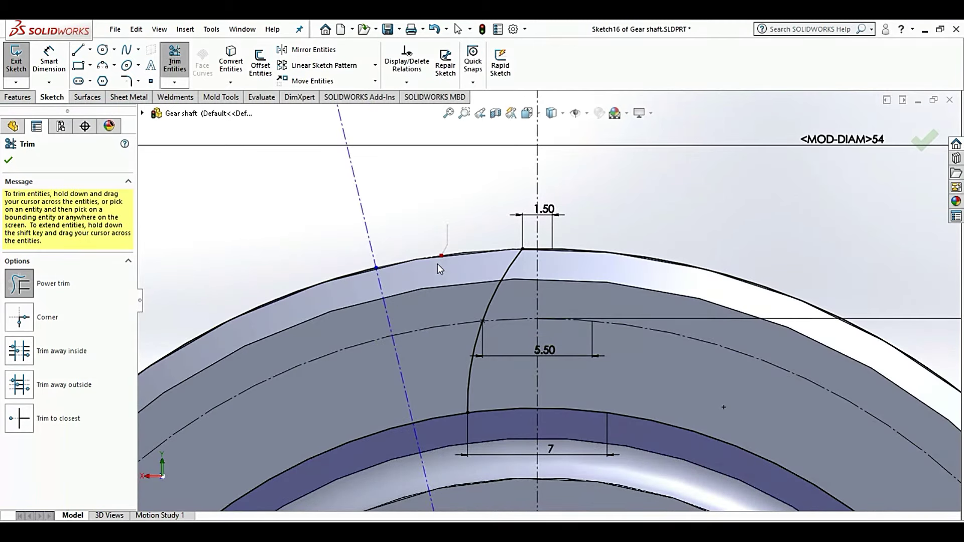
scroll(557, 303, up, 2)
scroll(573, 291, down, 4)
scroll(576, 263, down, 1)
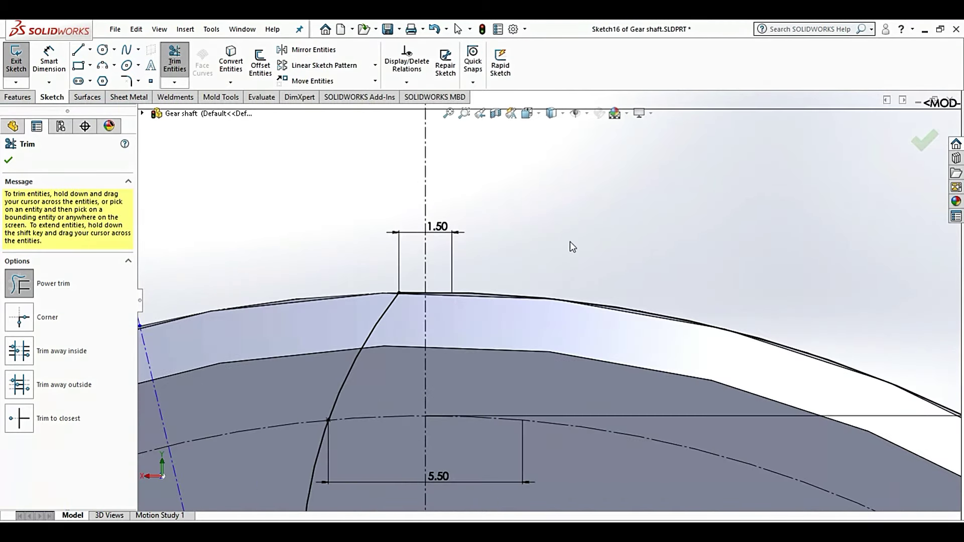
scroll(563, 363, up, 3)
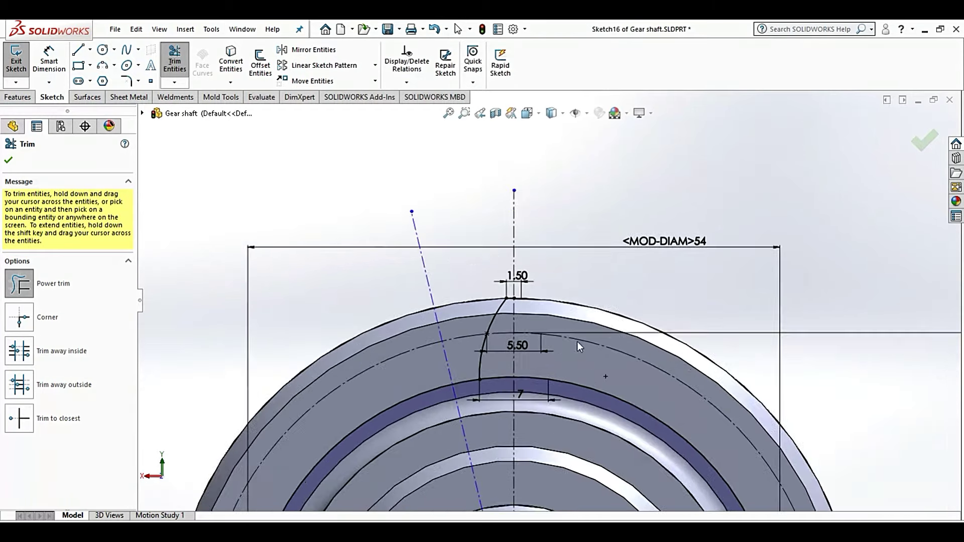
scroll(577, 341, up, 1)
scroll(595, 392, up, 1)
scroll(403, 247, down, 1)
scroll(464, 272, down, 2)
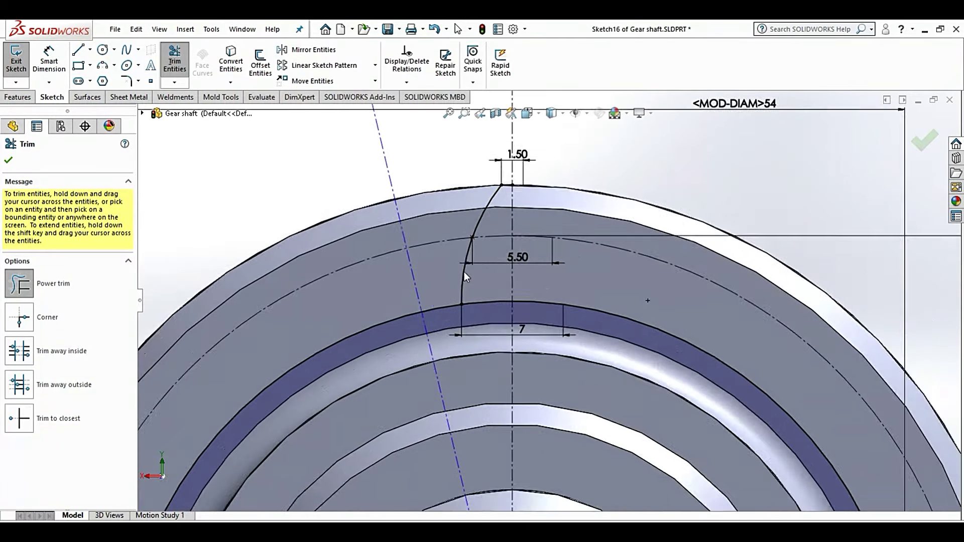
scroll(463, 275, down, 1)
scroll(513, 291, up, 2)
scroll(552, 337, up, 1)
scroll(552, 337, down, 2)
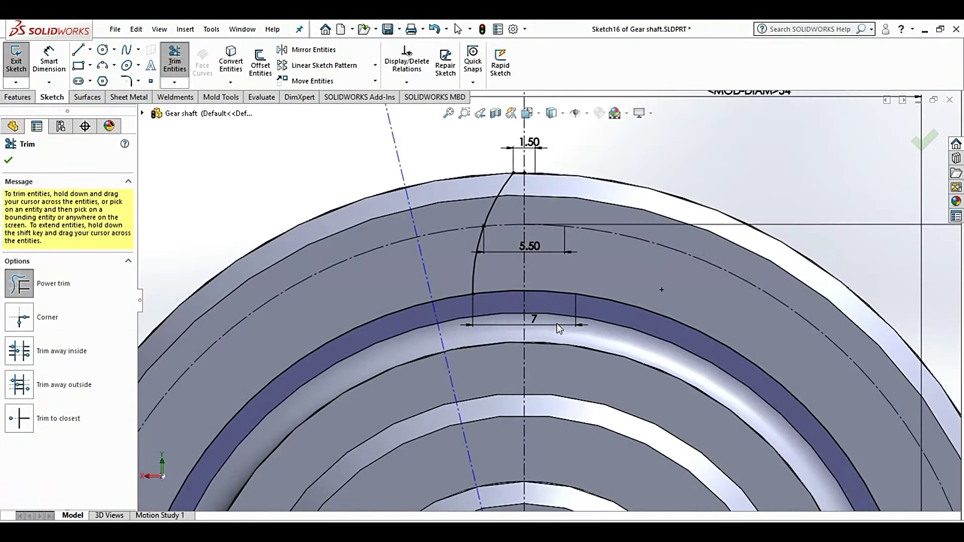
scroll(618, 301, down, 1)
drag(642, 272, 628, 312)
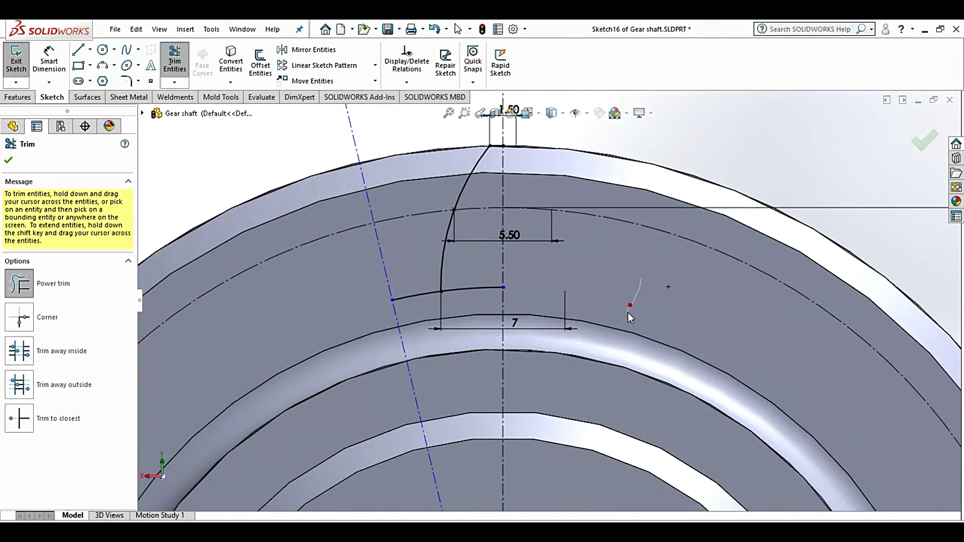
scroll(495, 266, down, 1)
scroll(487, 269, down, 2)
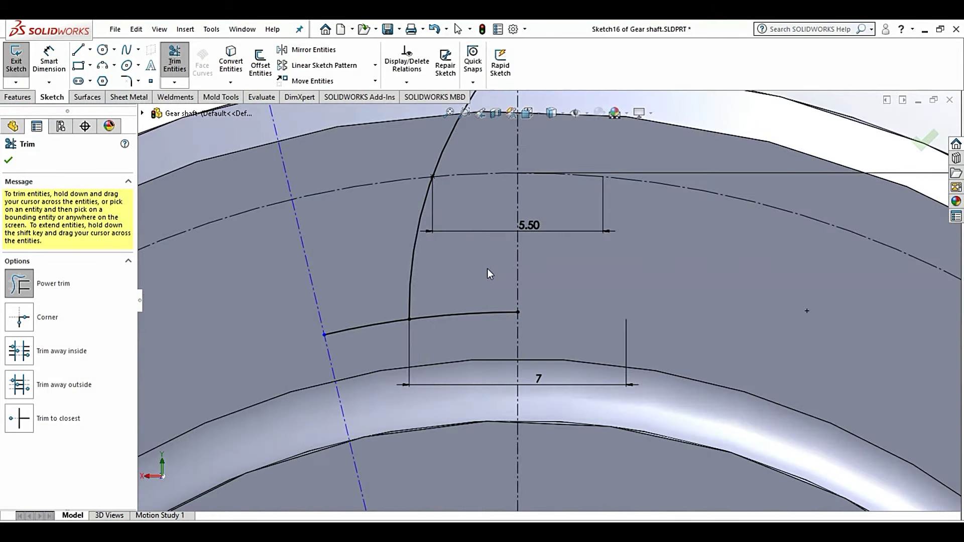
drag(487, 269, 471, 326)
scroll(462, 254, up, 3)
scroll(463, 254, up, 2)
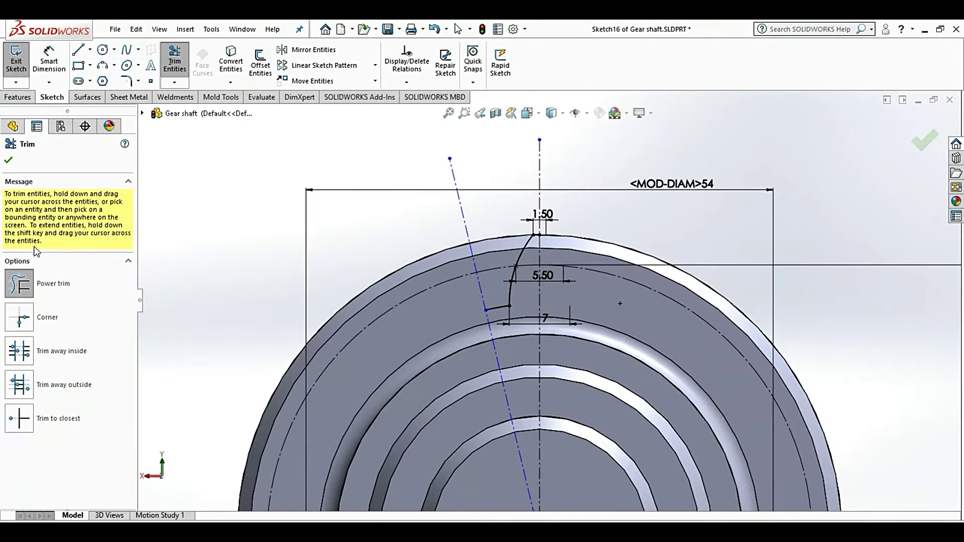
click(9, 160)
- Drag the slanted centerline's outer endpoint right, to about x −8.62, y 44.38
scroll(621, 221, up, 2)
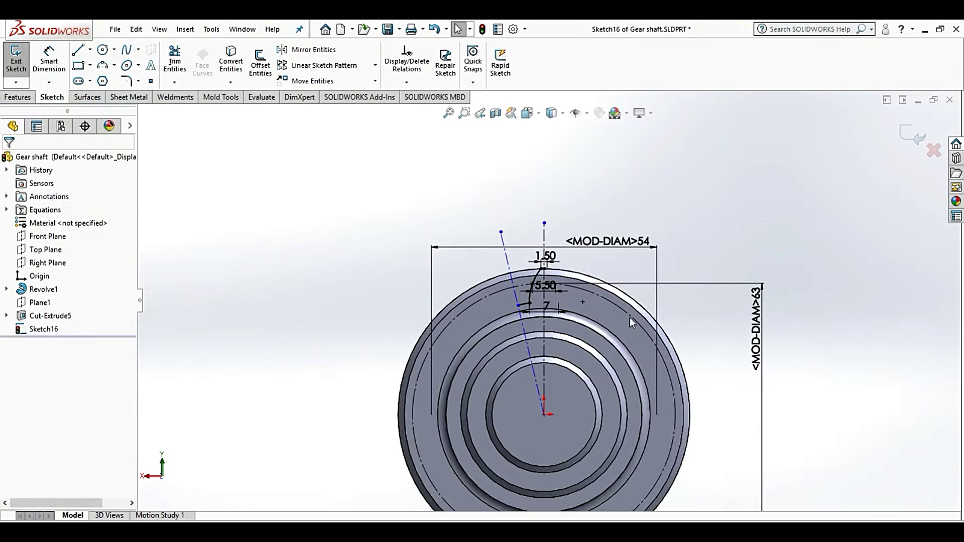
scroll(629, 317, down, 1)
mouse_move(607, 243)
middle_down()
mouse_move(553, 243)
mouse_move(499, 278)
mouse_move(485, 265)
mouse_move(533, 284)
middle_up()
scroll(513, 271, down, 3)
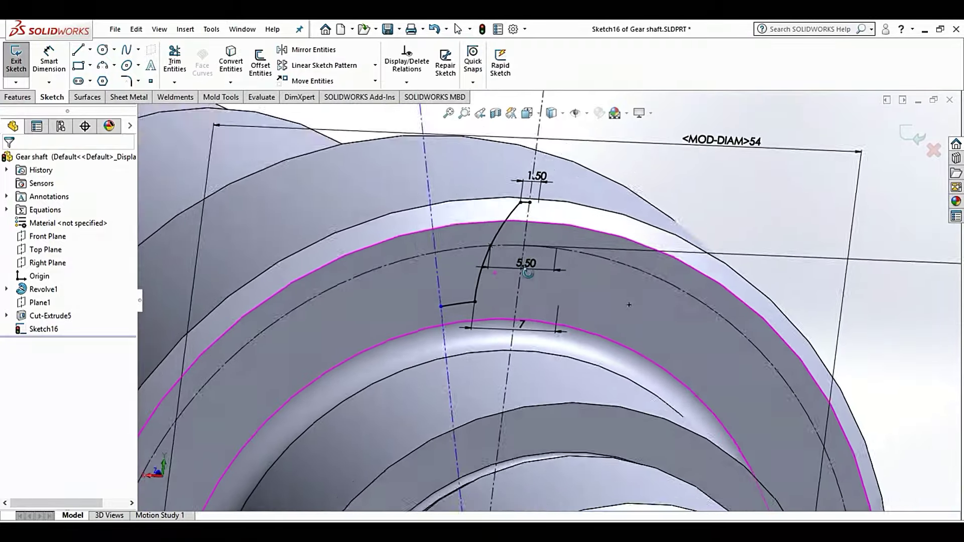
scroll(533, 284, up, 2)
scroll(533, 284, up, 2)
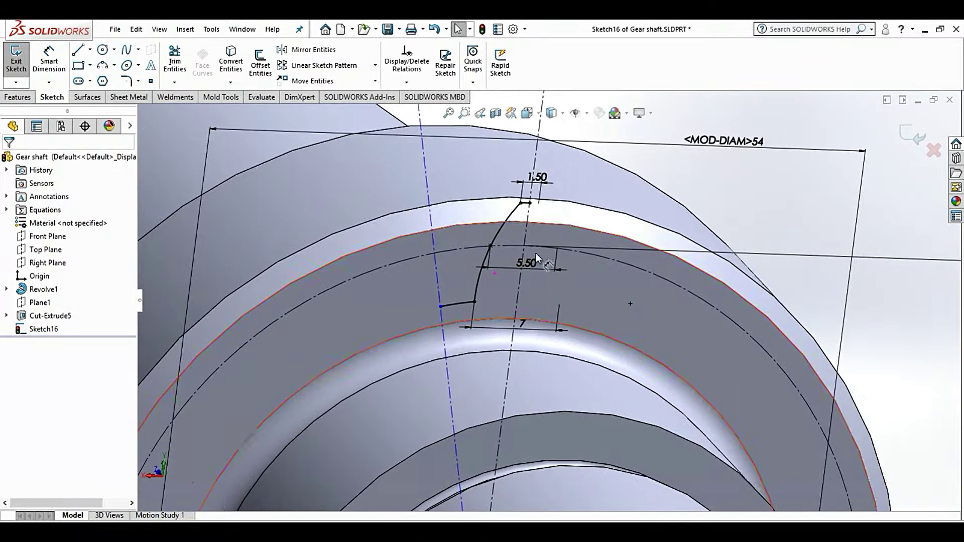
middle_drag(533, 284, 540, 288)
scroll(540, 289, down, 3)
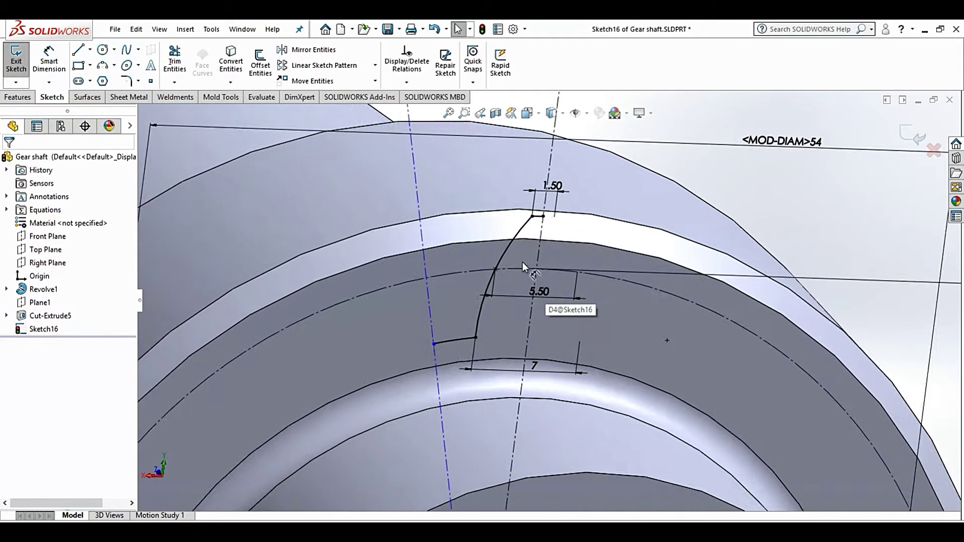
scroll(537, 297, up, 2)
key(ctrl+8)
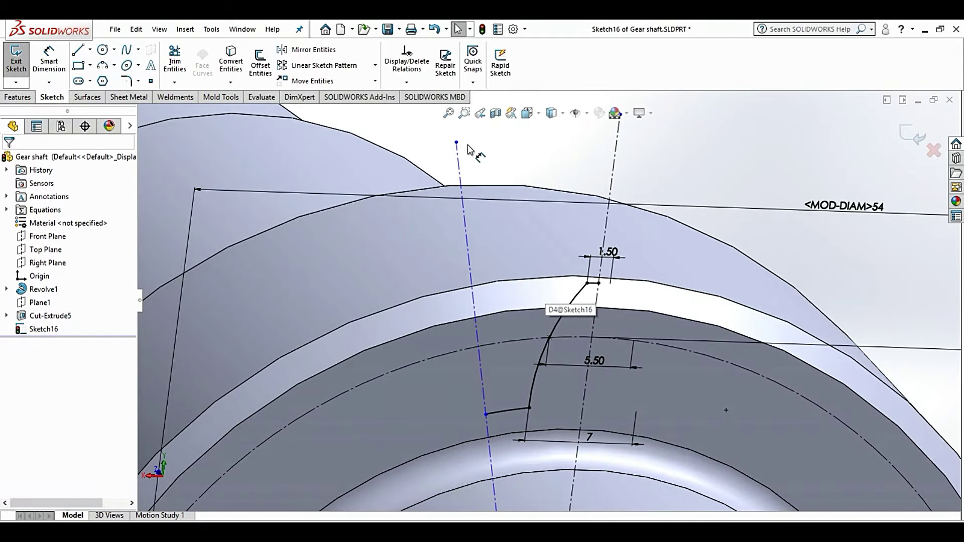
drag(456, 143, 494, 135)
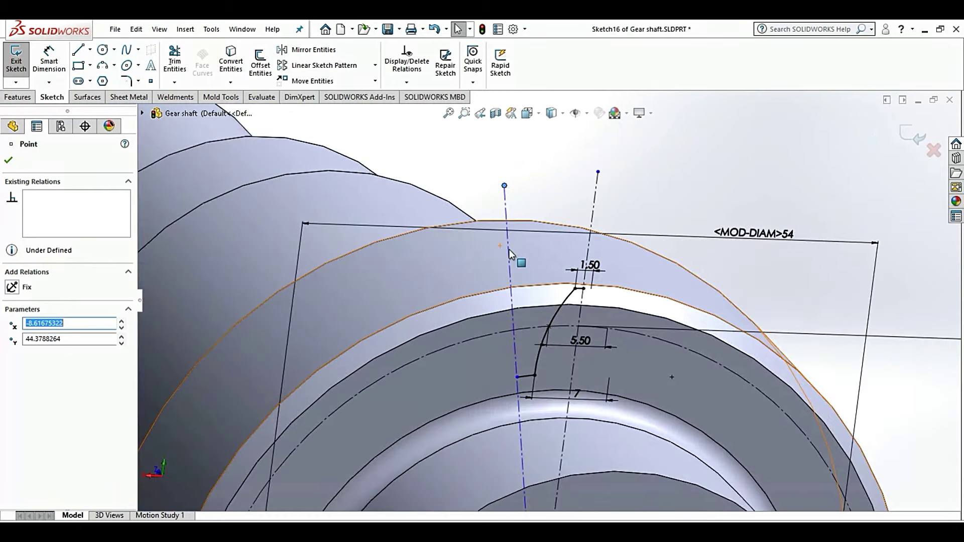
scroll(568, 366, up, 5)
middle_drag(570, 366, 564, 305)
scroll(565, 305, down, 3)
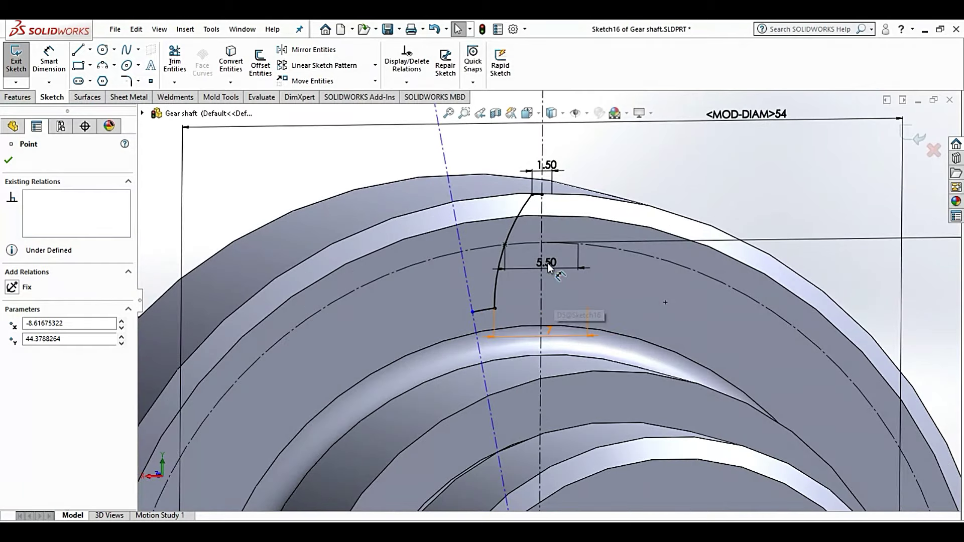
scroll(547, 263, down, 2)
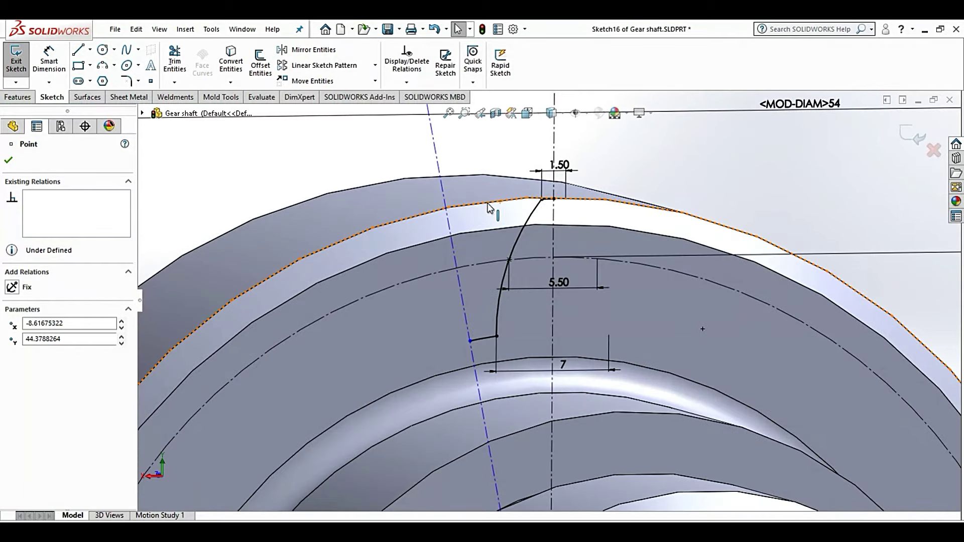
- Mirror the two flank arcs and bottom line about the slanted centerline, excluding Point14
key(Escape)
click(317, 55)
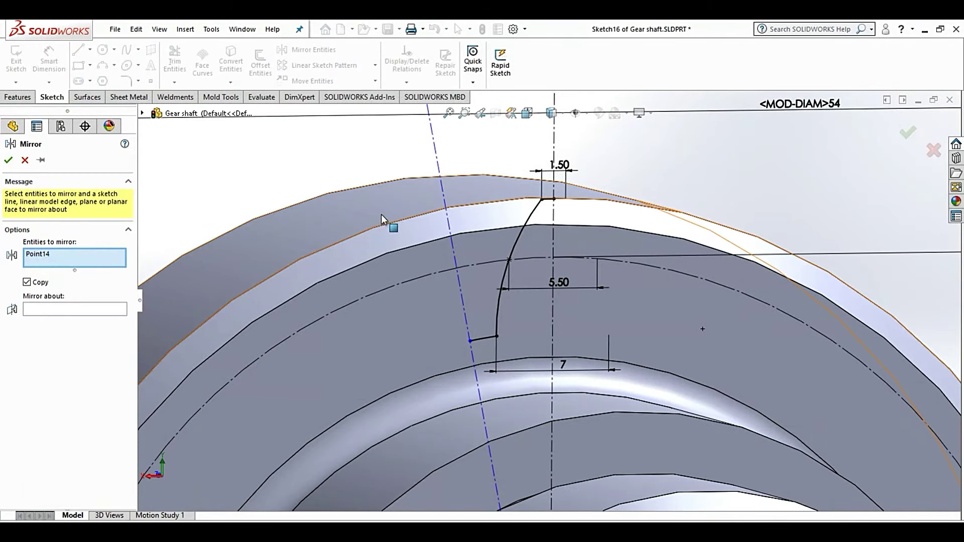
scroll(381, 215, down, 2)
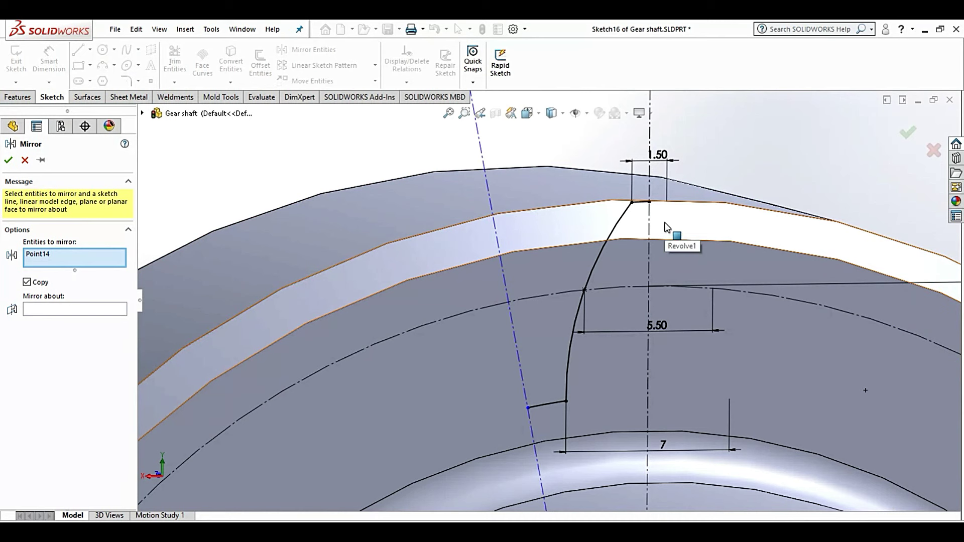
click(45, 256)
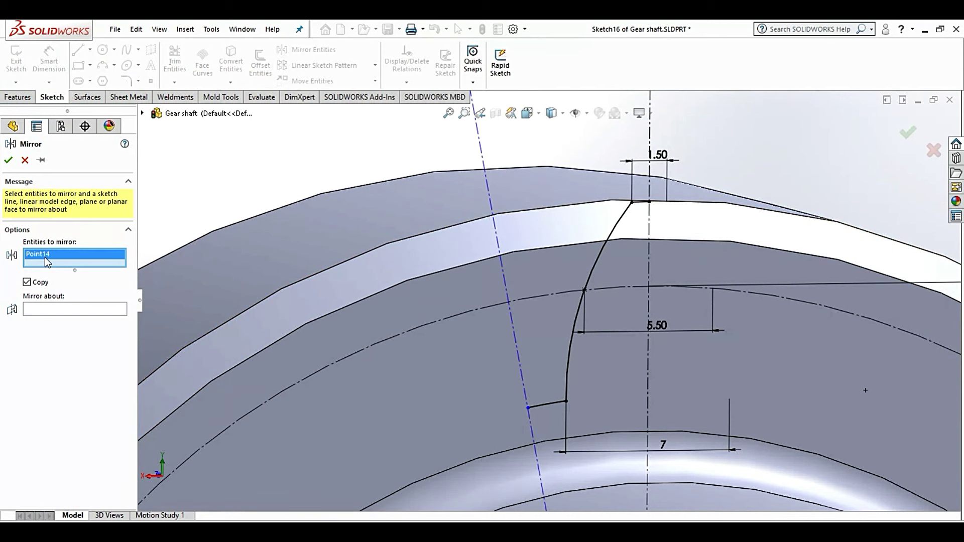
key(Delete)
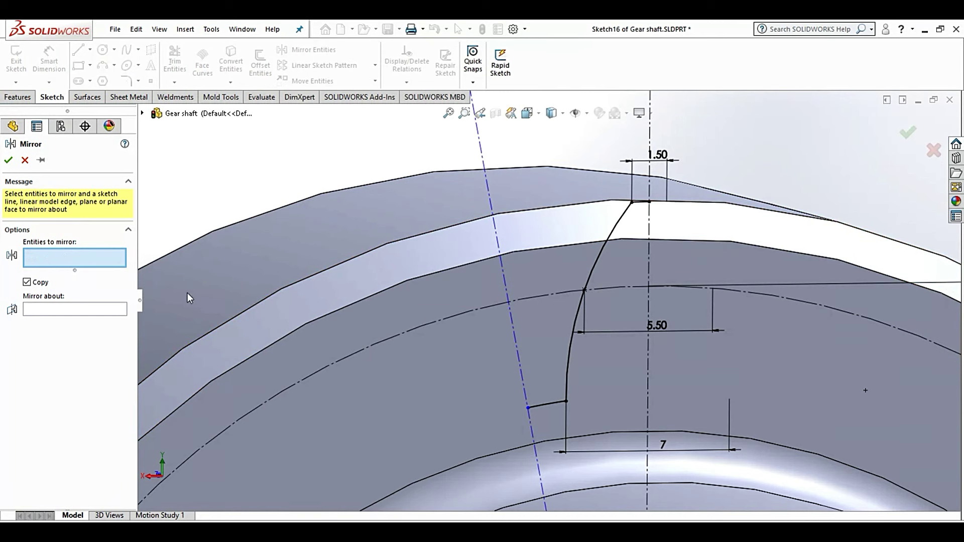
click(639, 206)
click(622, 225)
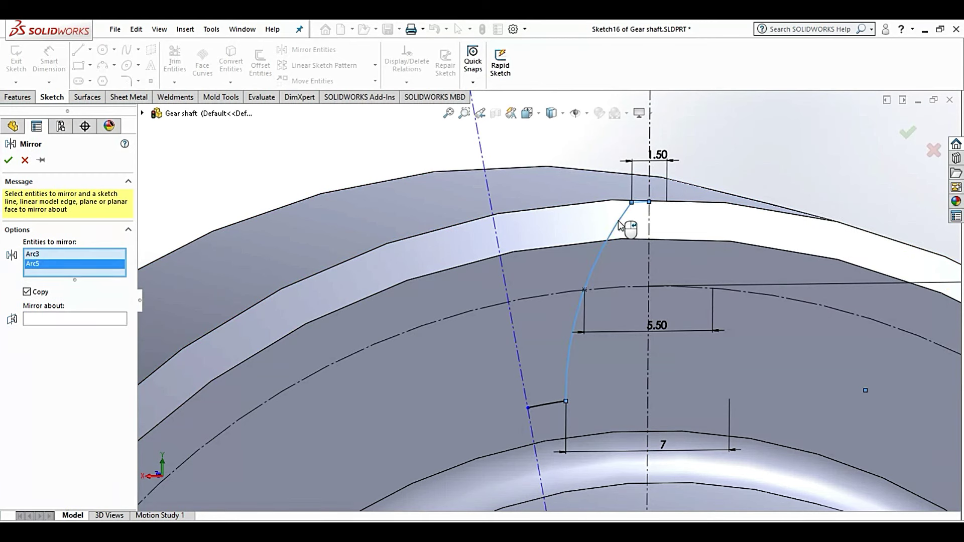
click(552, 404)
click(77, 327)
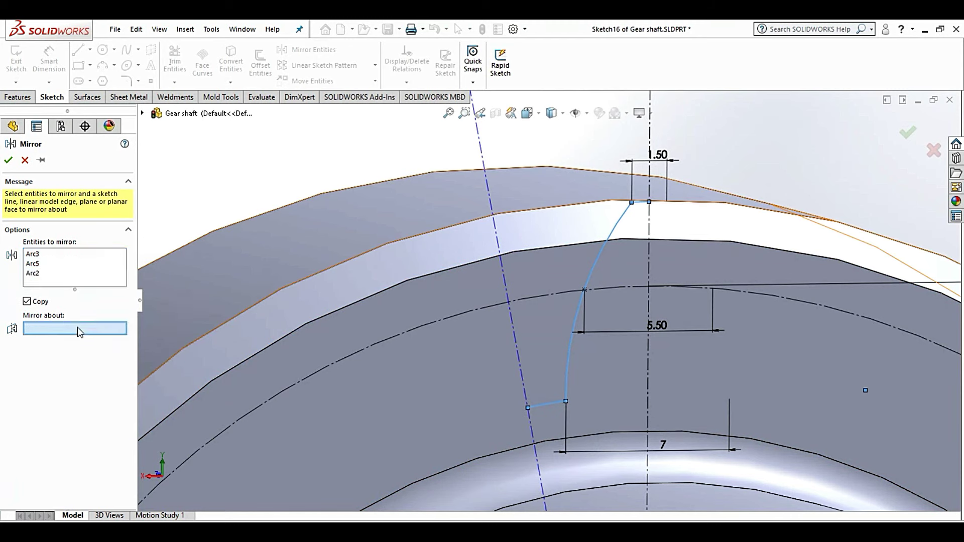
click(485, 173)
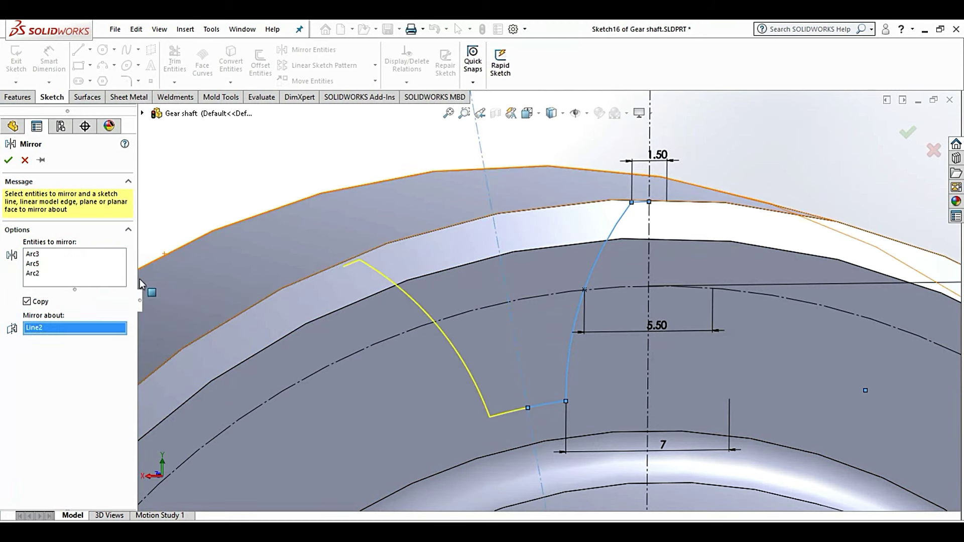
click(9, 162)
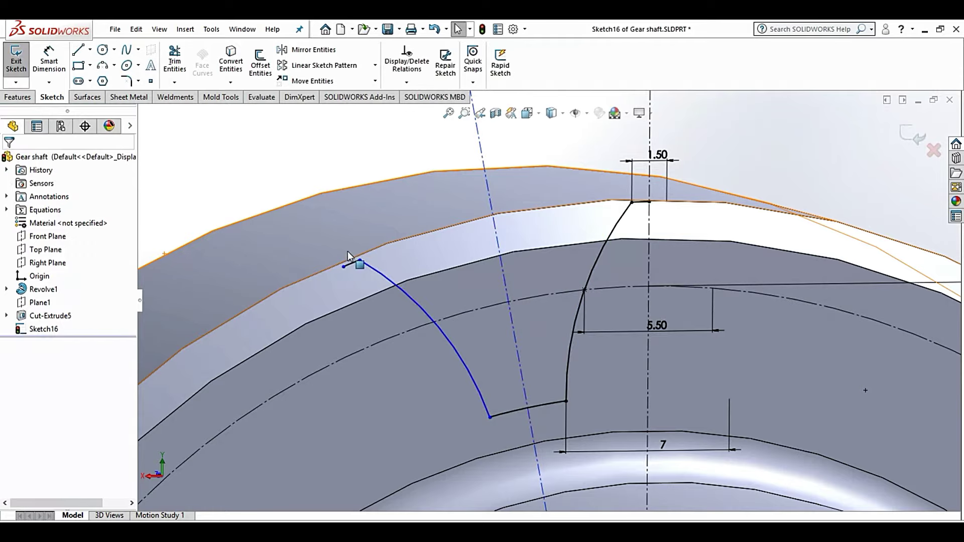
scroll(552, 282, up, 2)
- Inspect the tooth flank and tip arc relations, then start a Circular Sketch Pattern
mouse_move(553, 281)
middle_down()
mouse_move(618, 299)
mouse_move(567, 262)
mouse_move(584, 265)
mouse_move(534, 287)
mouse_move(577, 287)
mouse_move(588, 324)
middle_up()
scroll(572, 269, up, 2)
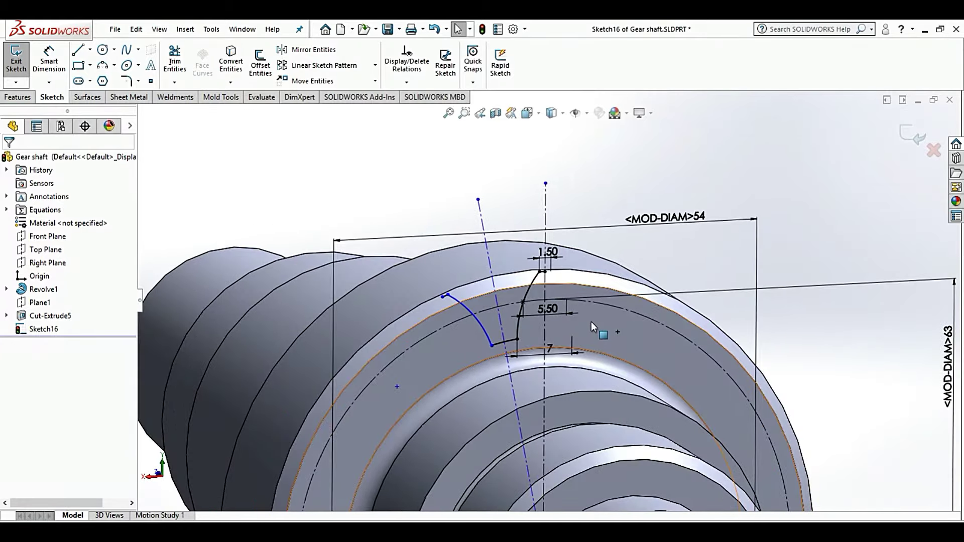
scroll(597, 312, up, 2)
scroll(558, 305, down, 1)
scroll(558, 305, down, 2)
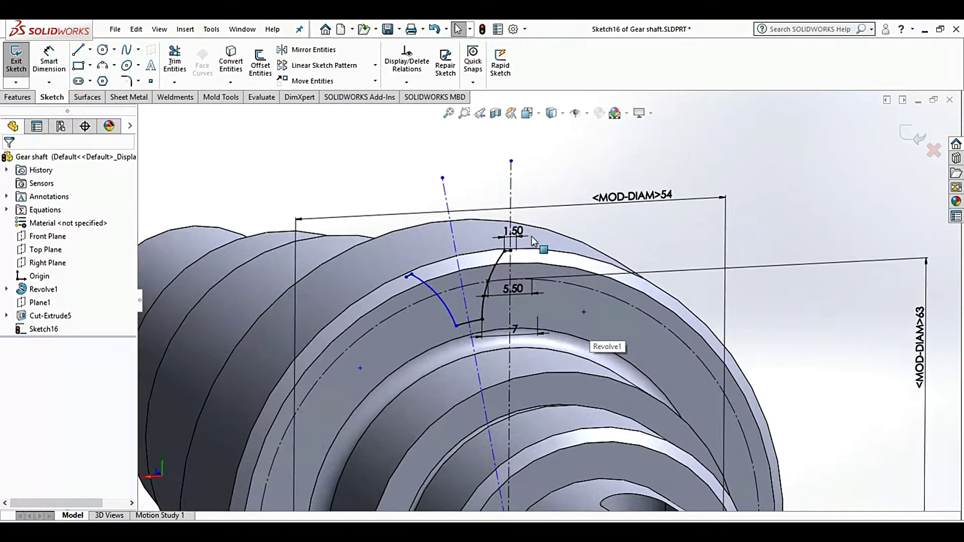
scroll(555, 294, down, 2)
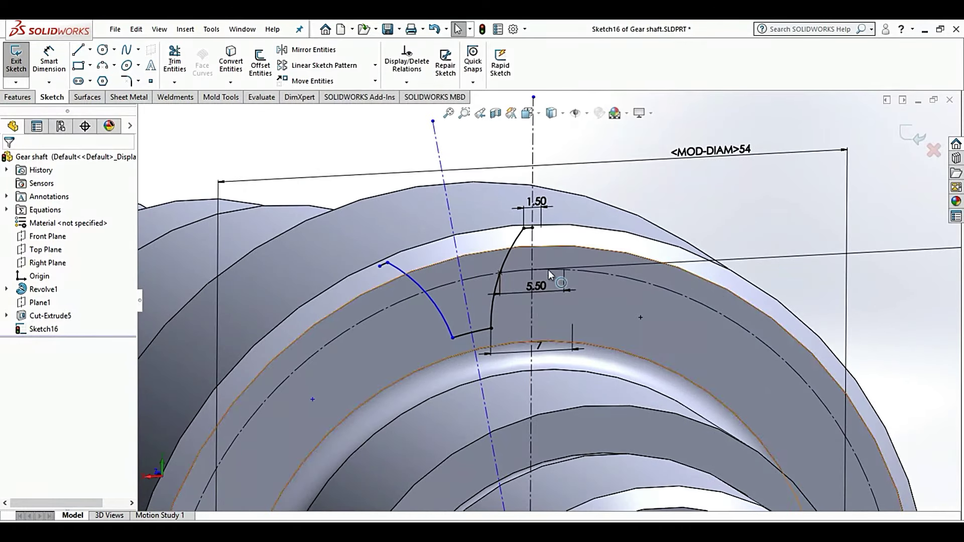
click(514, 246)
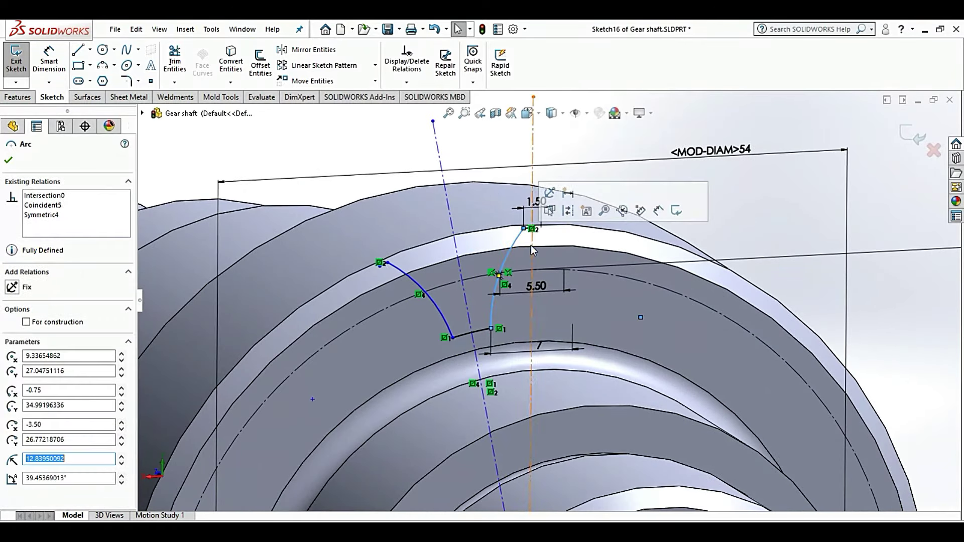
scroll(542, 246, down, 2)
scroll(556, 247, down, 2)
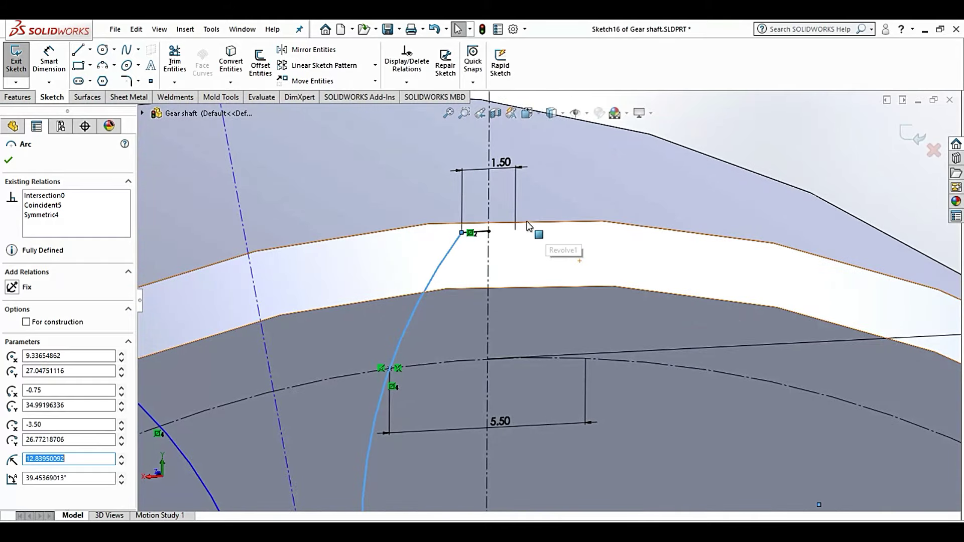
click(489, 234)
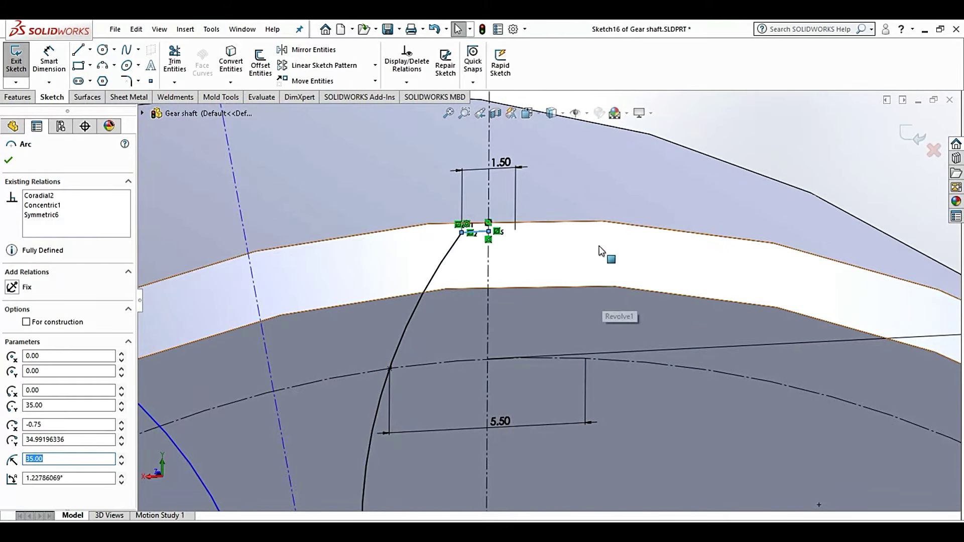
scroll(602, 251, up, 2)
click(687, 171)
scroll(653, 226, up, 5)
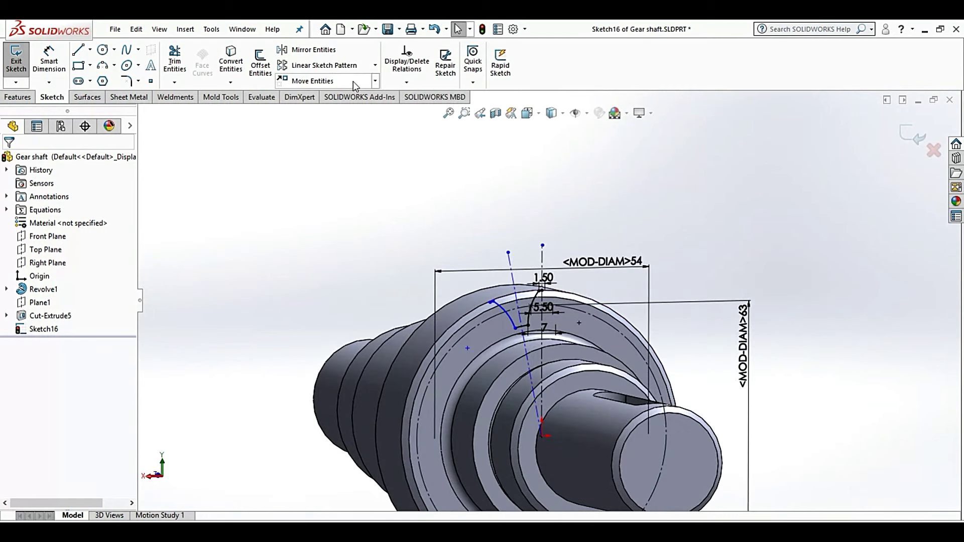
click(375, 66)
- Select the tooth arcs, root segment, left flank and remaining short segment for a circular sketch pattern
click(326, 96)
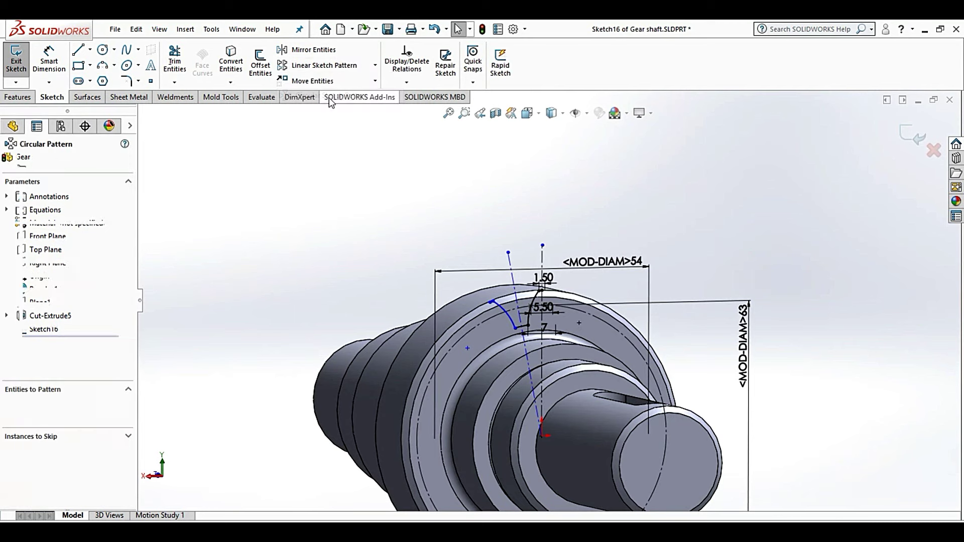
scroll(602, 445, down, 3)
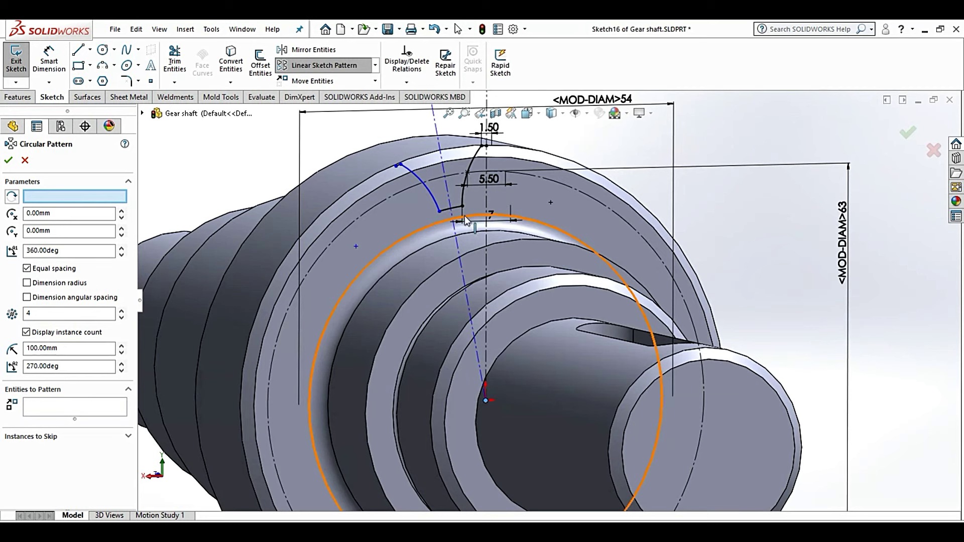
click(83, 410)
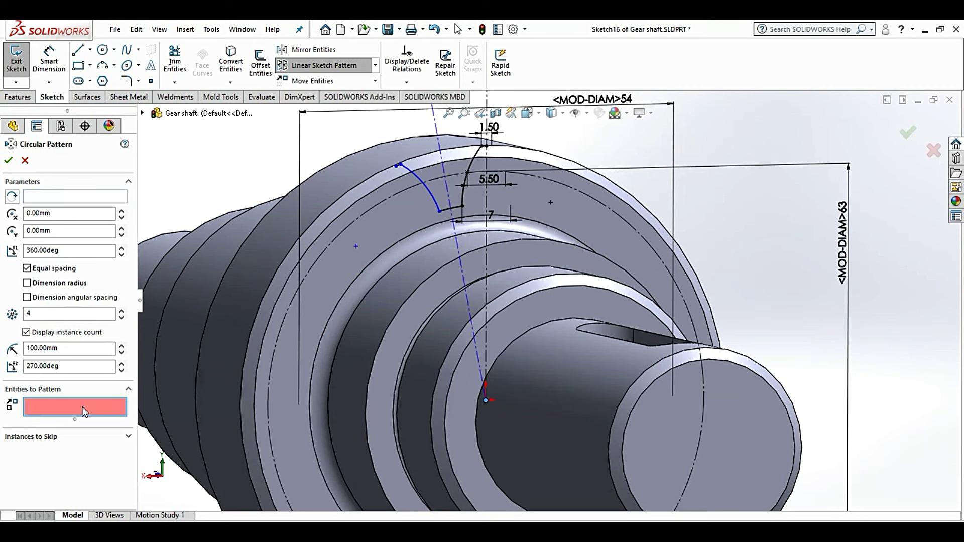
scroll(448, 197, down, 2)
scroll(502, 226, down, 3)
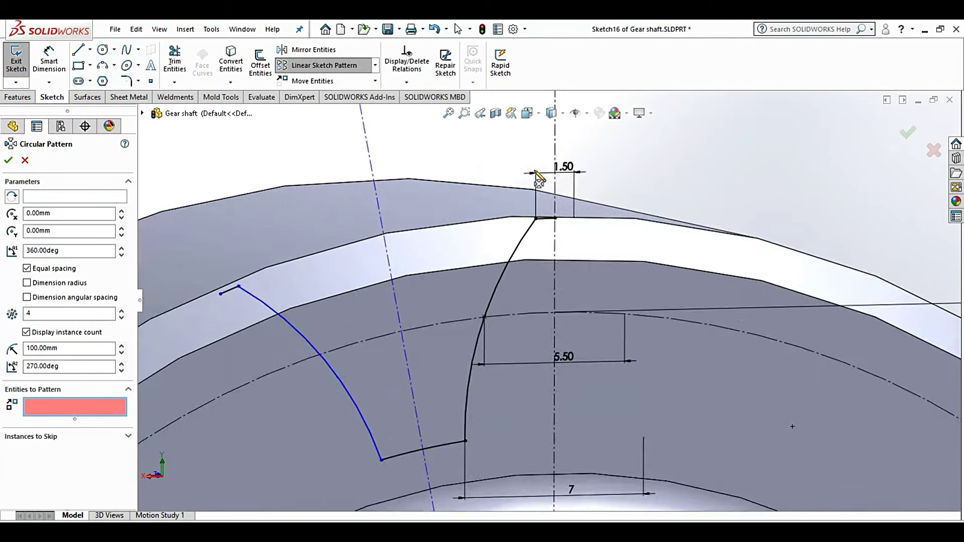
scroll(564, 258, down, 3)
click(563, 282)
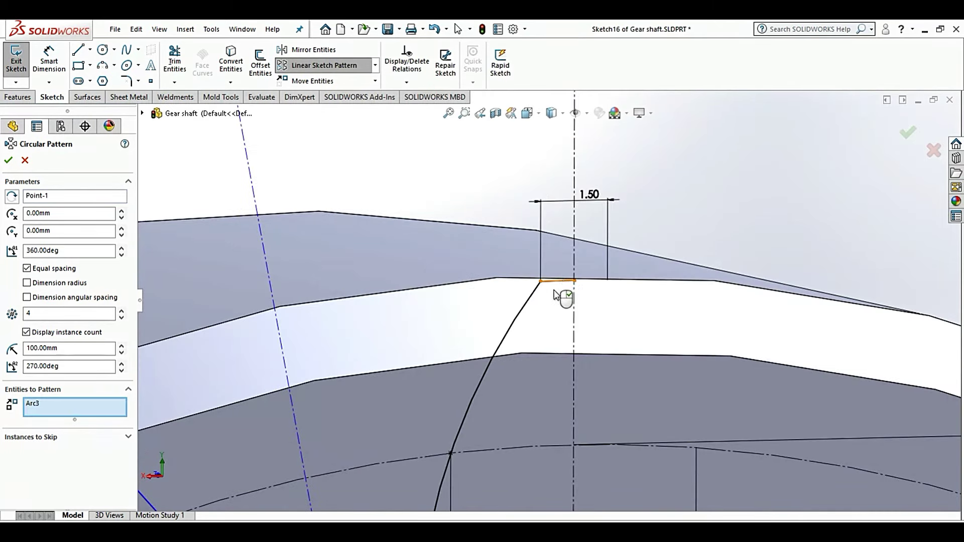
click(528, 305)
scroll(486, 232, up, 2)
scroll(516, 351, up, 2)
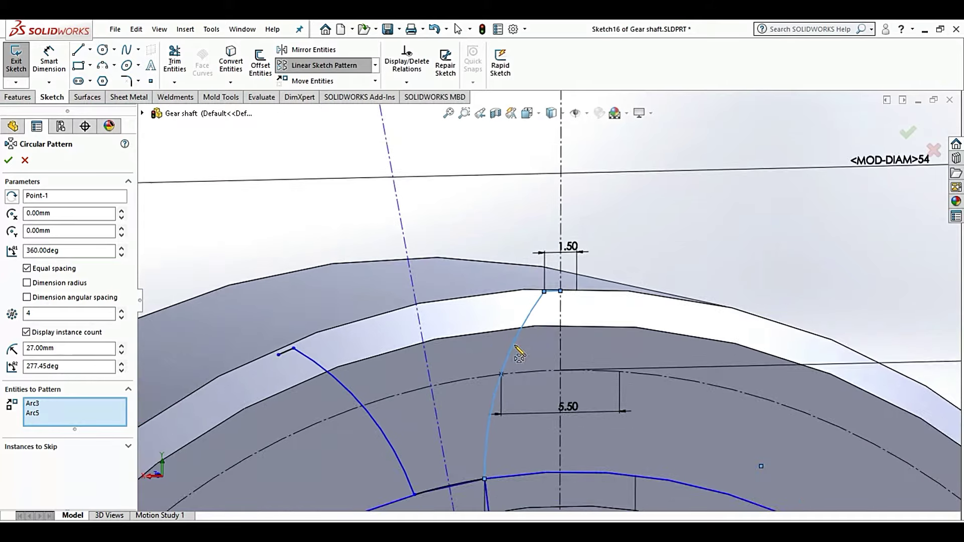
scroll(512, 409, down, 2)
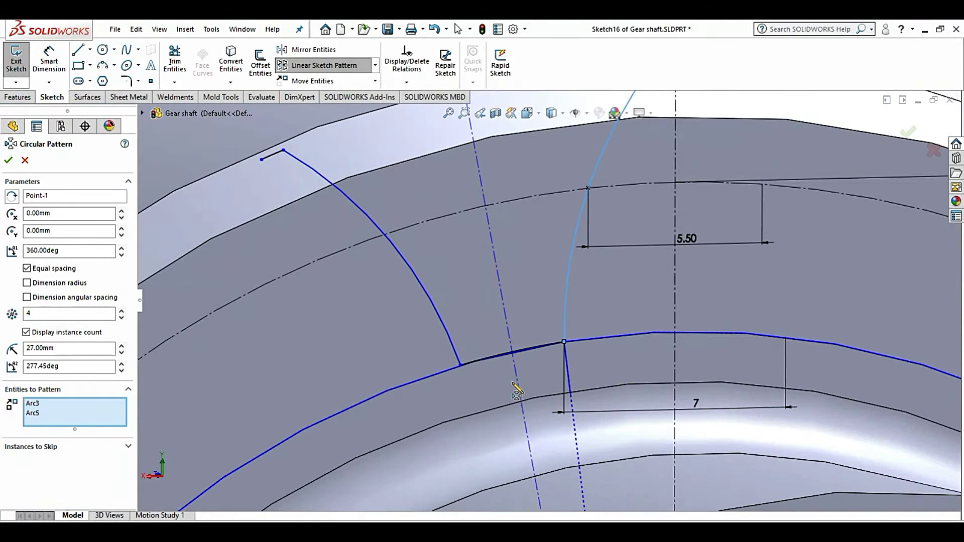
click(494, 359)
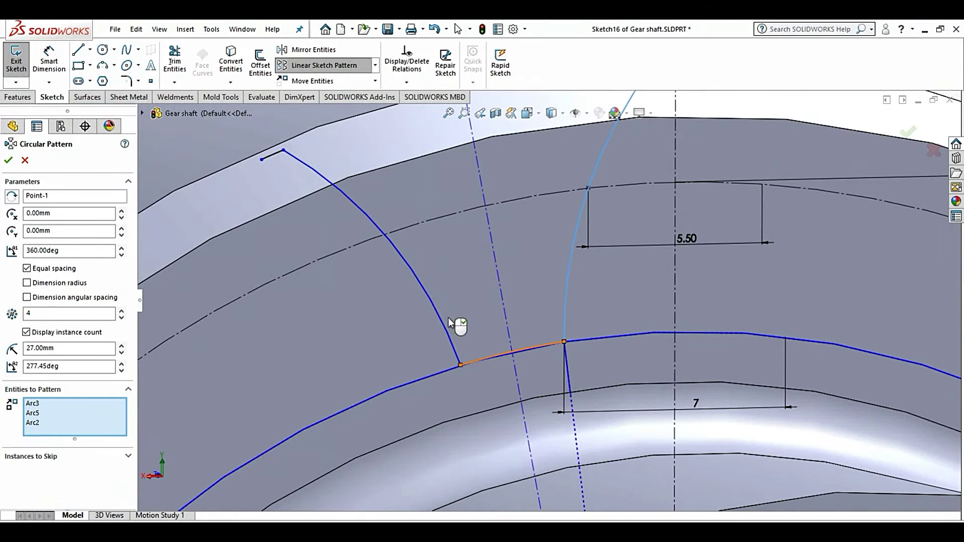
click(435, 295)
click(272, 160)
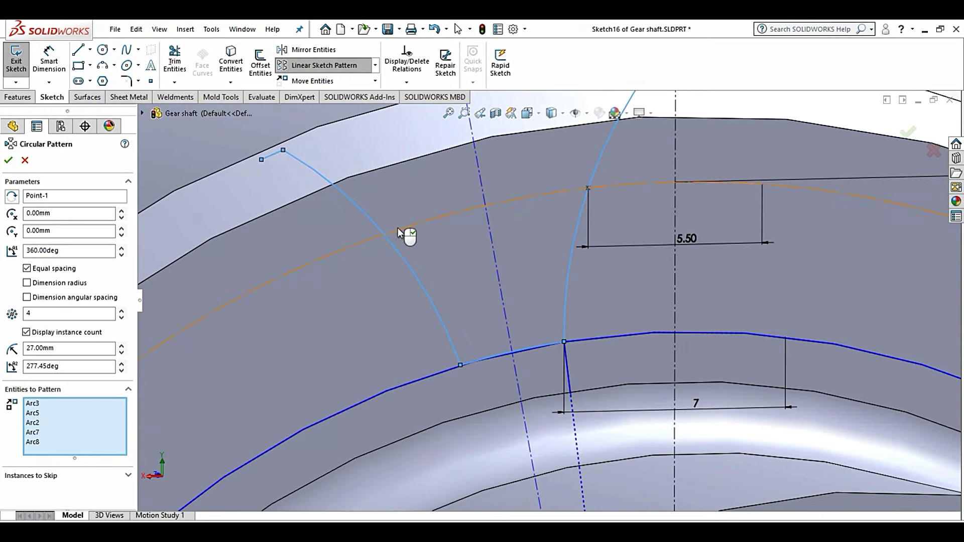
- Set the pattern to 18 instances equally spaced over 360° and accept it
scroll(502, 251, up, 2)
scroll(582, 266, up, 2)
scroll(592, 281, up, 2)
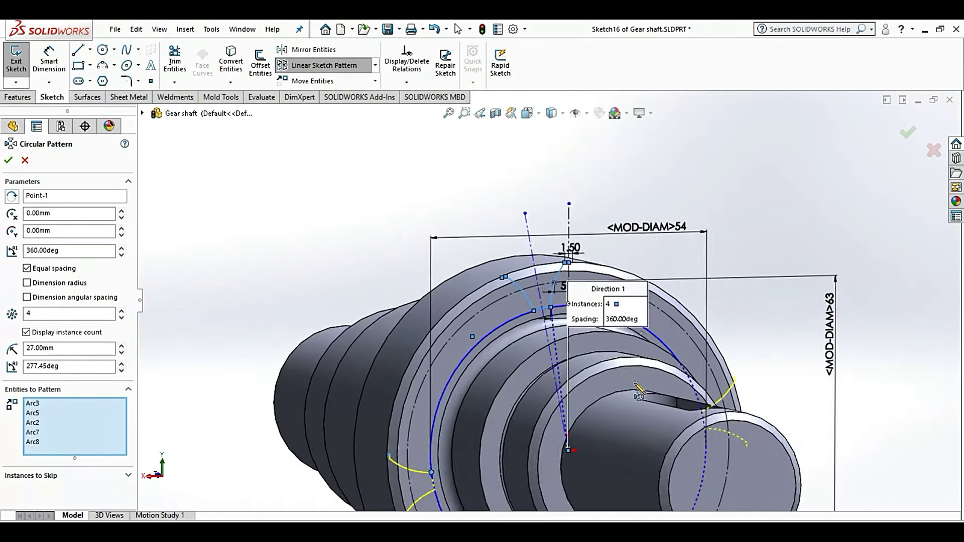
scroll(648, 387, up, 2)
middle_drag(708, 352, 693, 354)
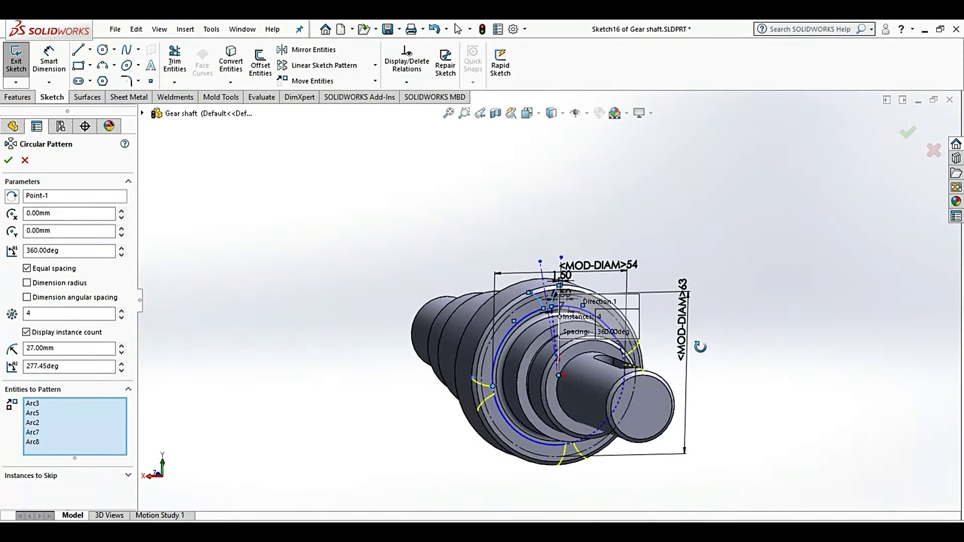
click(55, 312)
text(18)
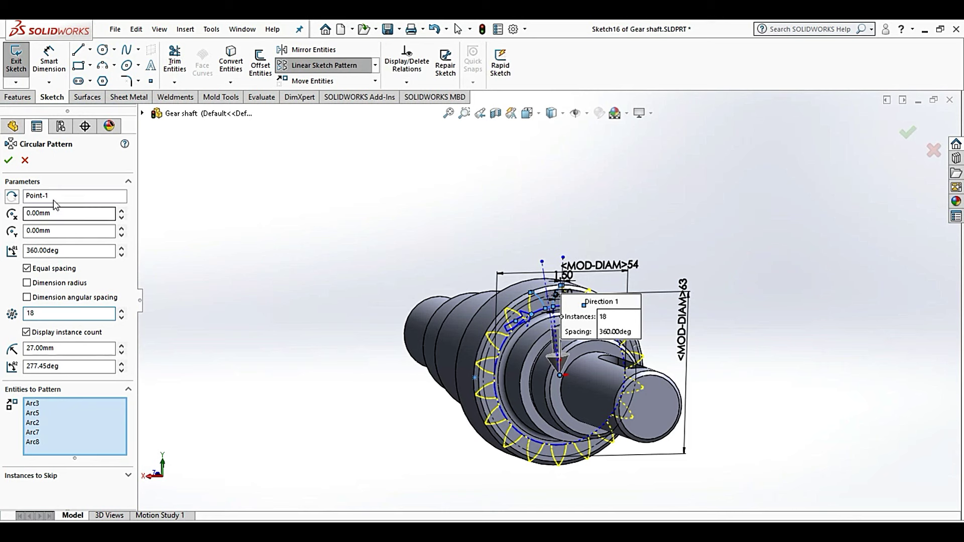
click(9, 161)
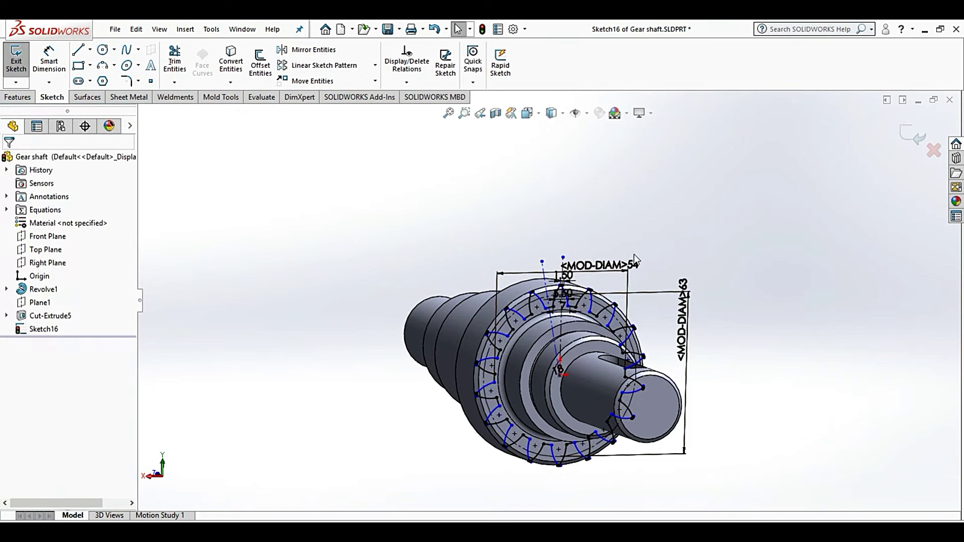
- View the sketch plane Normal To and zoom in on the top tooth
mouse_move(625, 232)
middle_down()
mouse_move(620, 213)
mouse_move(563, 196)
mouse_move(610, 215)
mouse_move(577, 197)
middle_up()
click(538, 119)
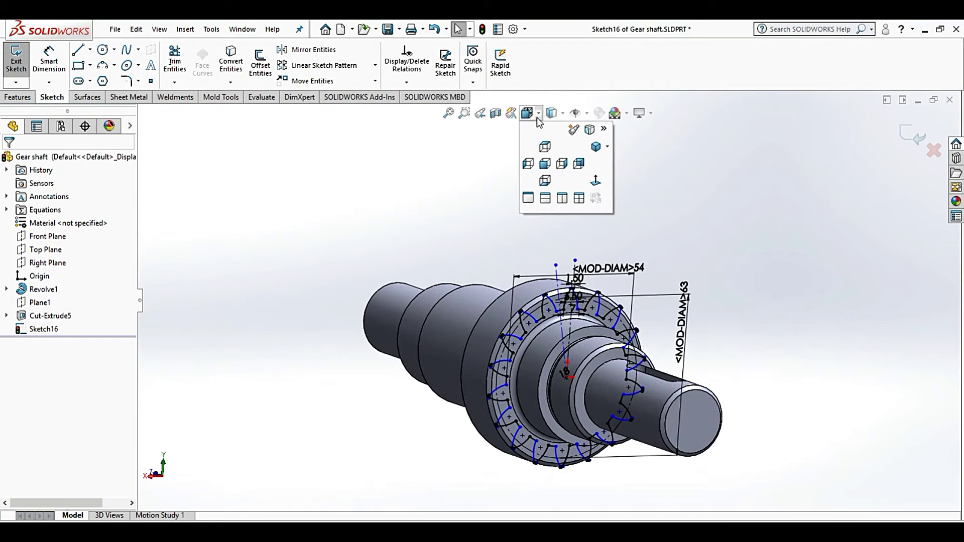
click(595, 182)
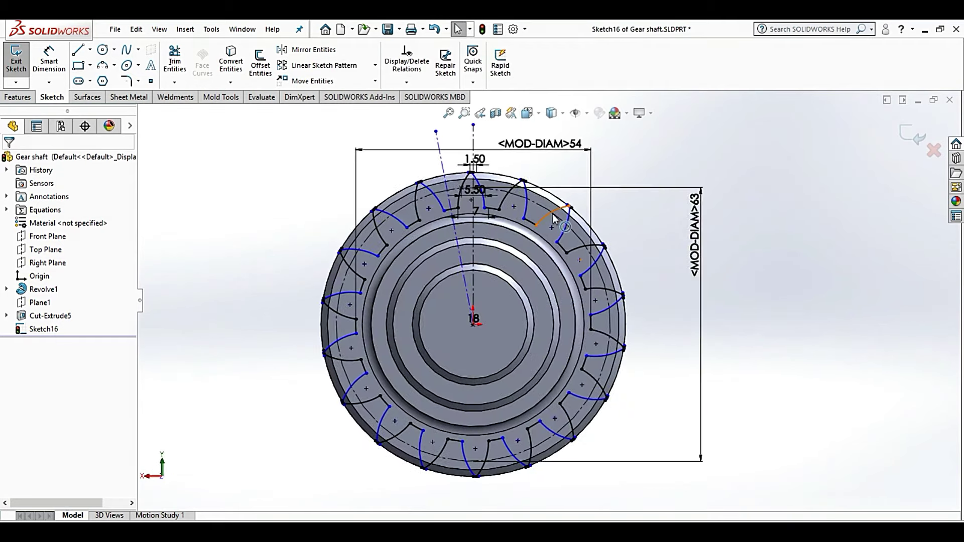
scroll(442, 180, down, 3)
scroll(502, 226, down, 3)
scroll(527, 261, down, 2)
scroll(498, 248, up, 2)
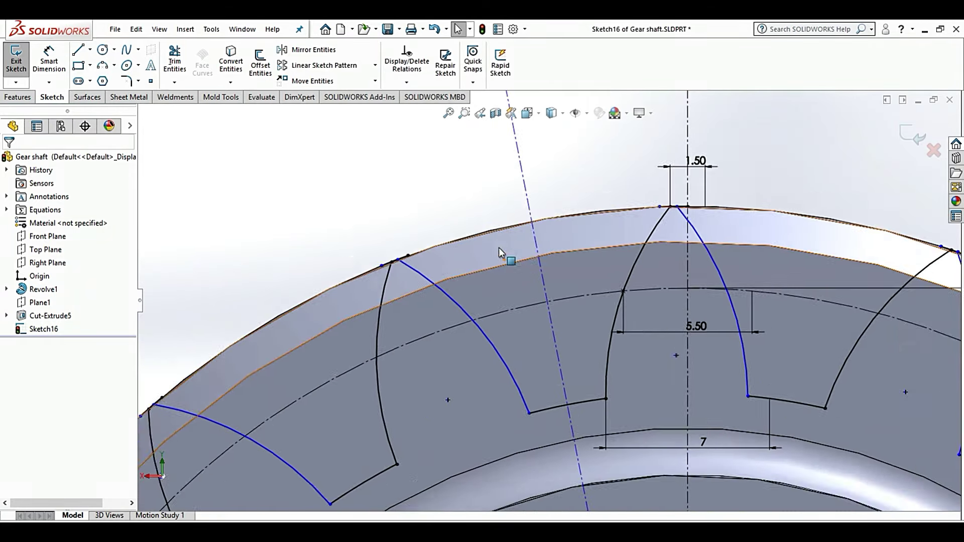
scroll(552, 256, up, 2)
scroll(631, 275, down, 1)
scroll(613, 274, down, 2)
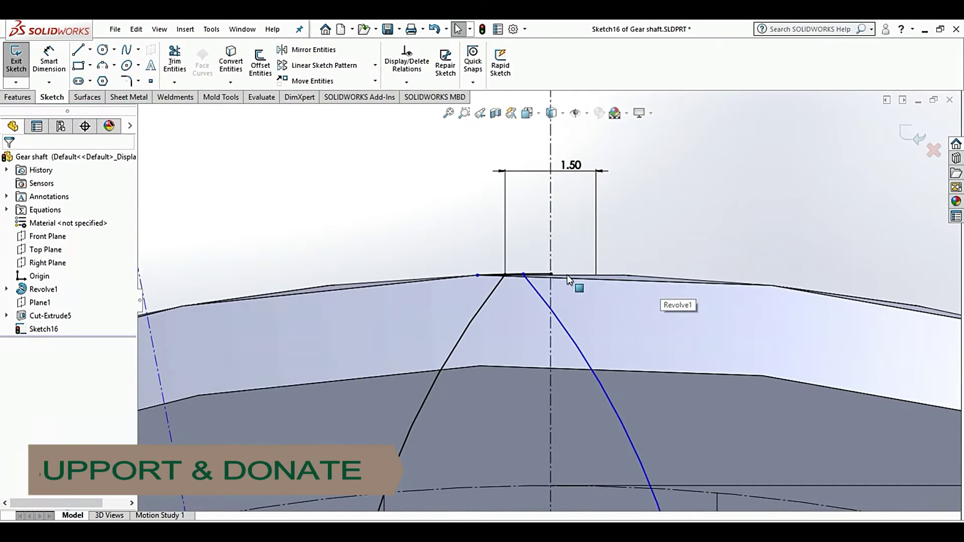
scroll(571, 279, down, 2)
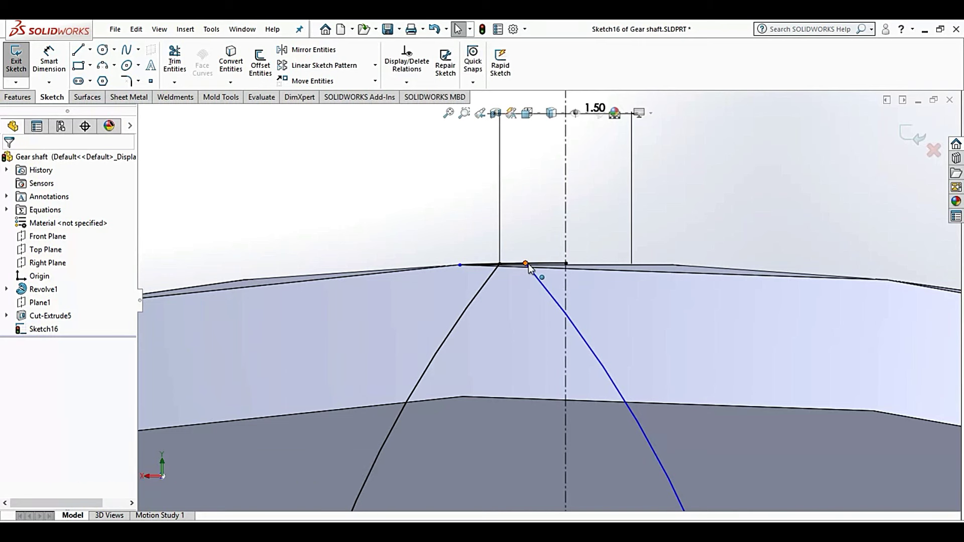
- Drag the arc endpoint to the tooth tip and merge the two points
mouse_move(524, 266)
mouse_down()
mouse_move(702, 276)
mouse_move(652, 279)
mouse_up()
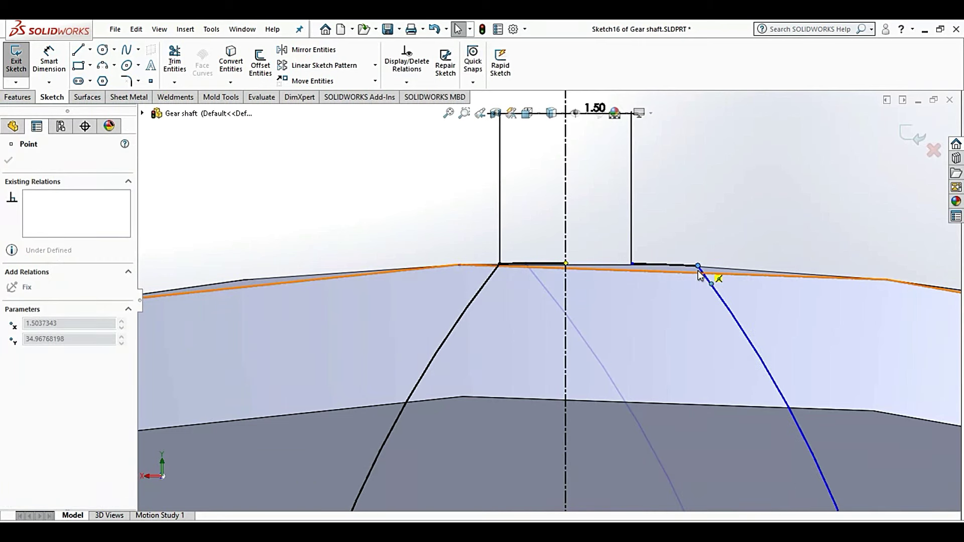
click(582, 264)
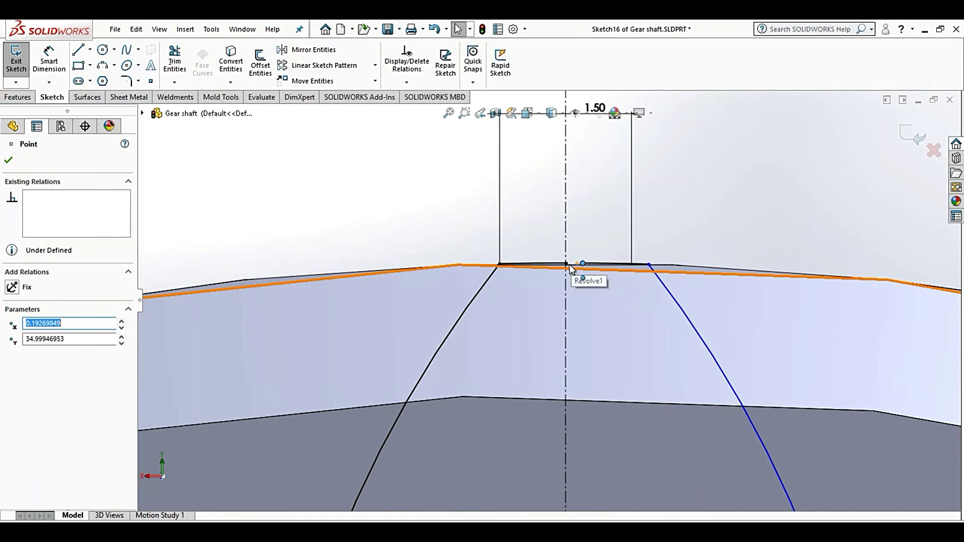
ctrl+click(392, 271)
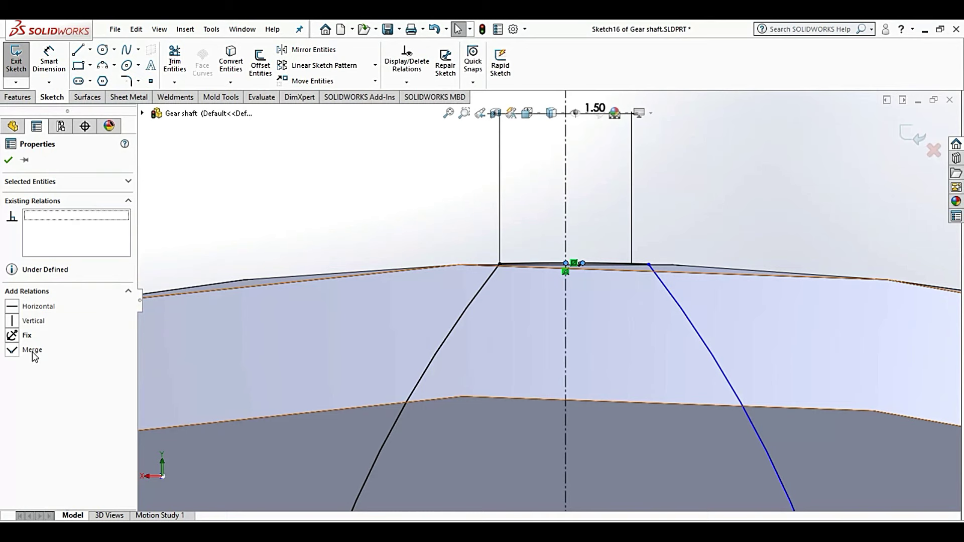
click(645, 215)
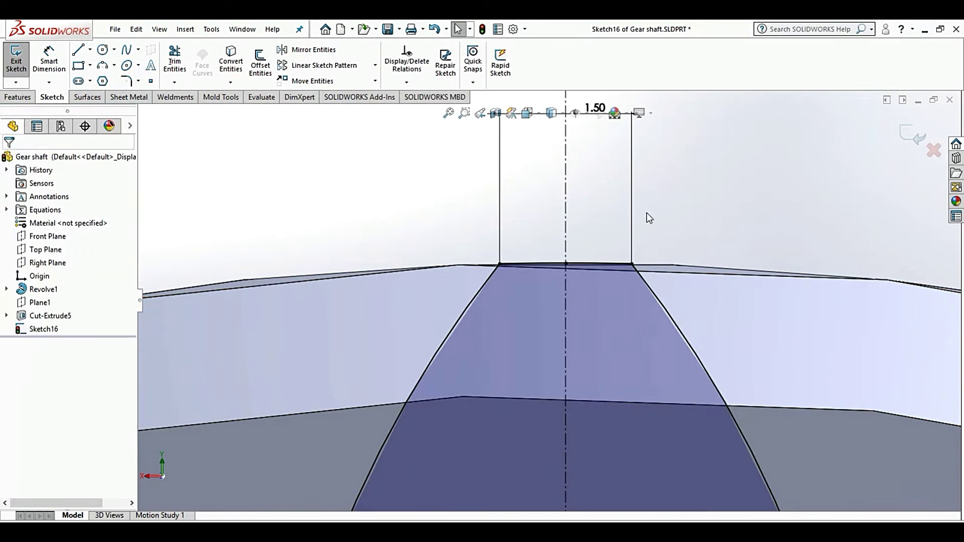
scroll(618, 227, up, 3)
scroll(582, 341, up, 3)
- Draw a circle of radius 45.97 centred on the origin, enclosing all the gear teeth
scroll(582, 342, up, 3)
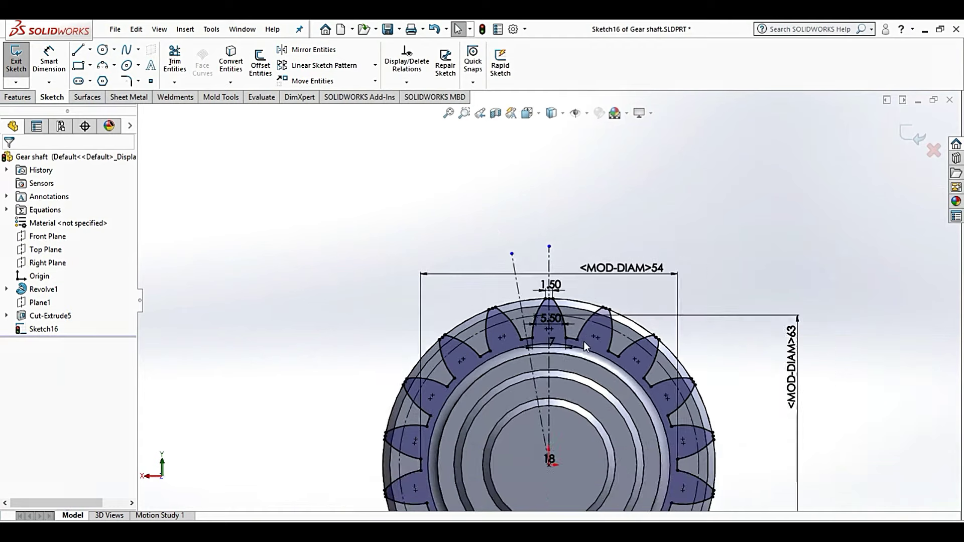
scroll(606, 406, up, 2)
scroll(575, 432, down, 2)
scroll(563, 402, down, 5)
scroll(560, 401, up, 2)
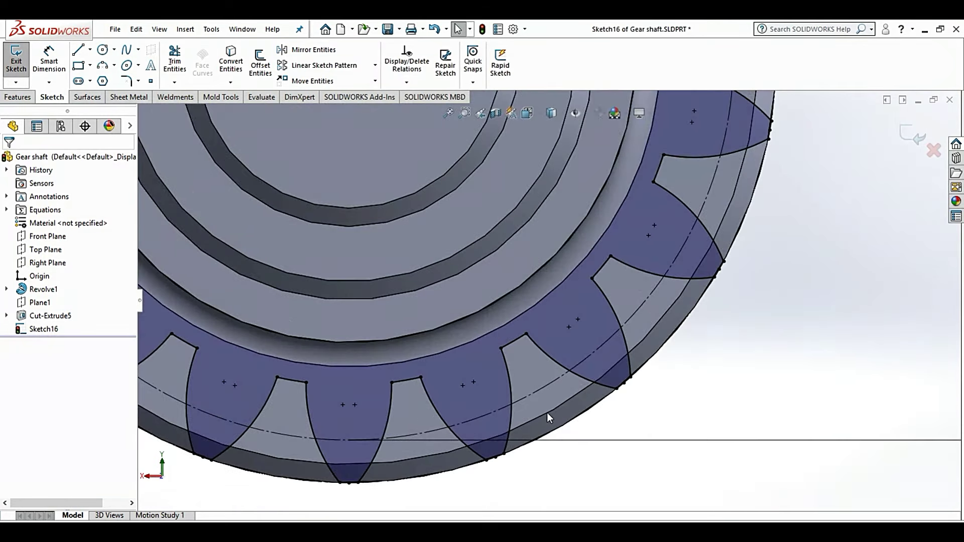
scroll(547, 412, up, 2)
scroll(534, 376, up, 3)
scroll(552, 305, up, 1)
scroll(509, 160, down, 2)
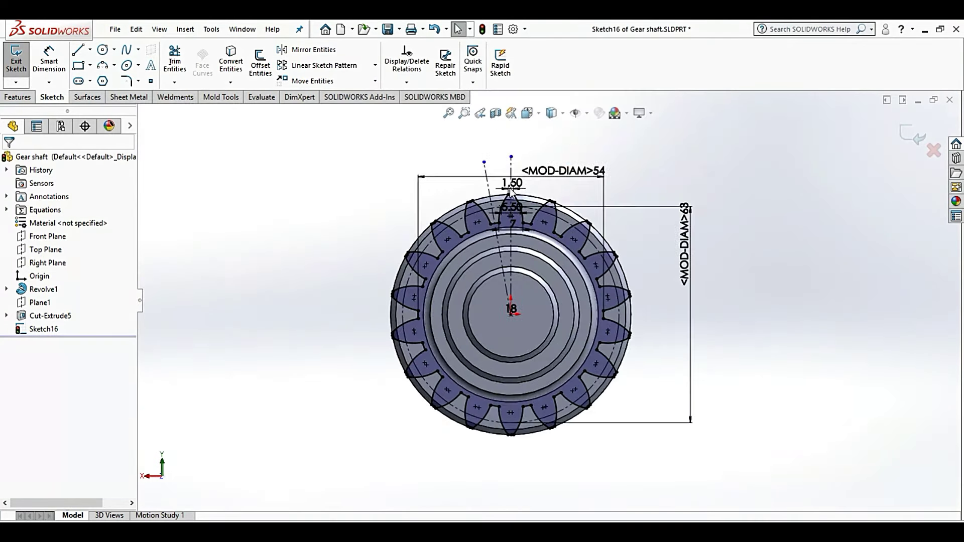
scroll(522, 191, down, 3)
scroll(542, 241, down, 3)
scroll(556, 279, down, 2)
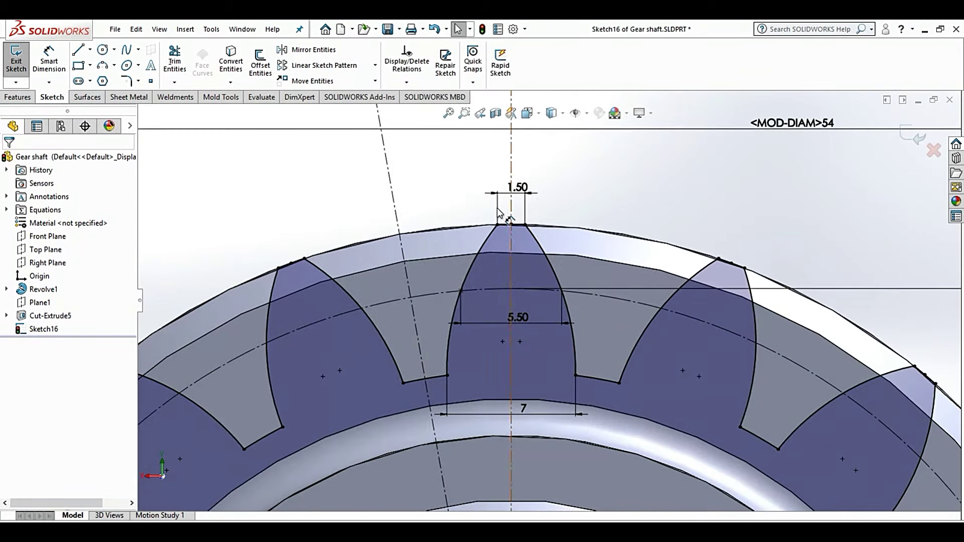
scroll(499, 213, up, 3)
scroll(585, 335, down, 1)
scroll(585, 335, down, 1)
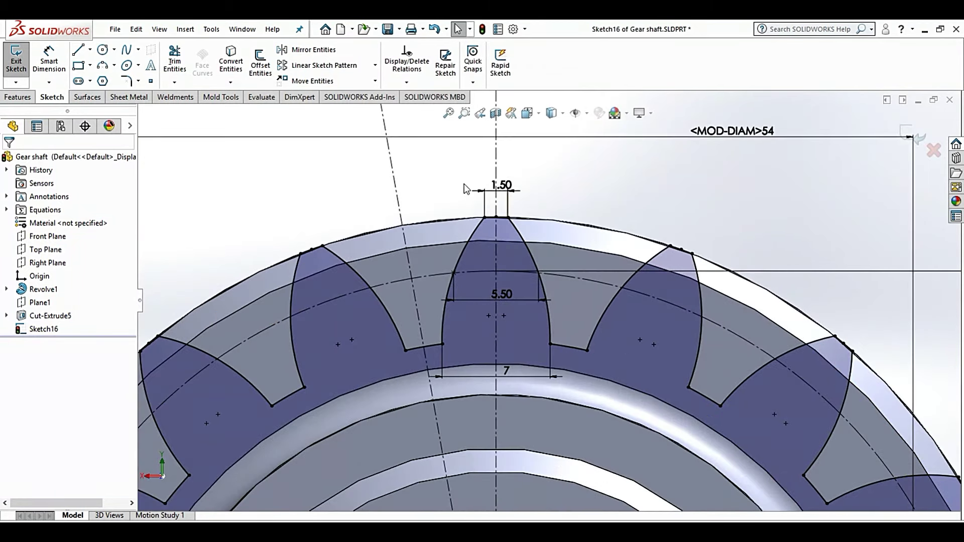
scroll(552, 314, up, 5)
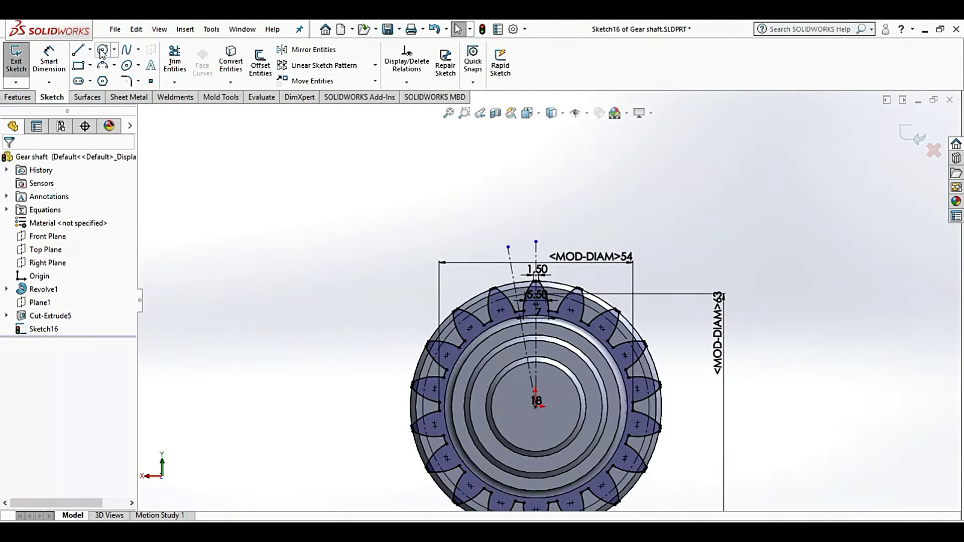
click(536, 405)
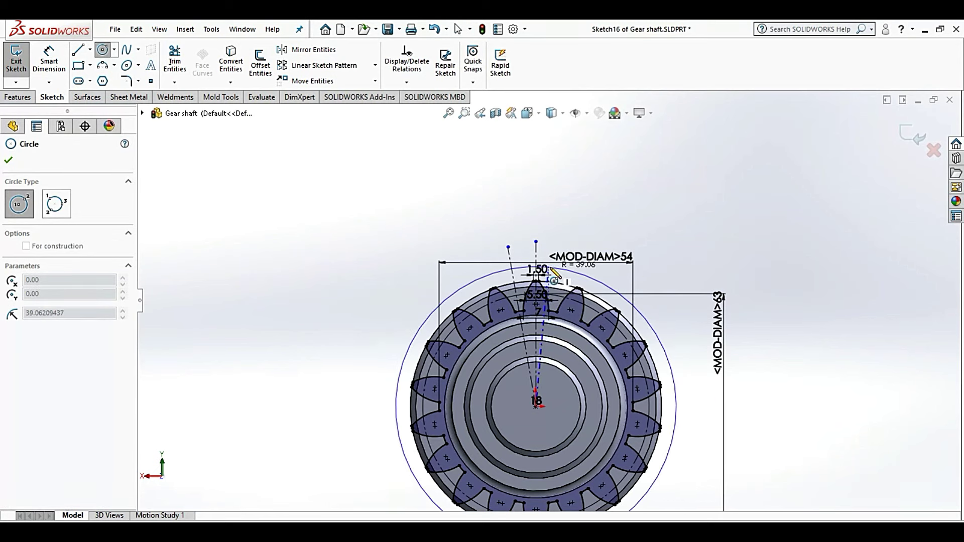
click(534, 241)
key(Escape)
scroll(584, 236, up, 2)
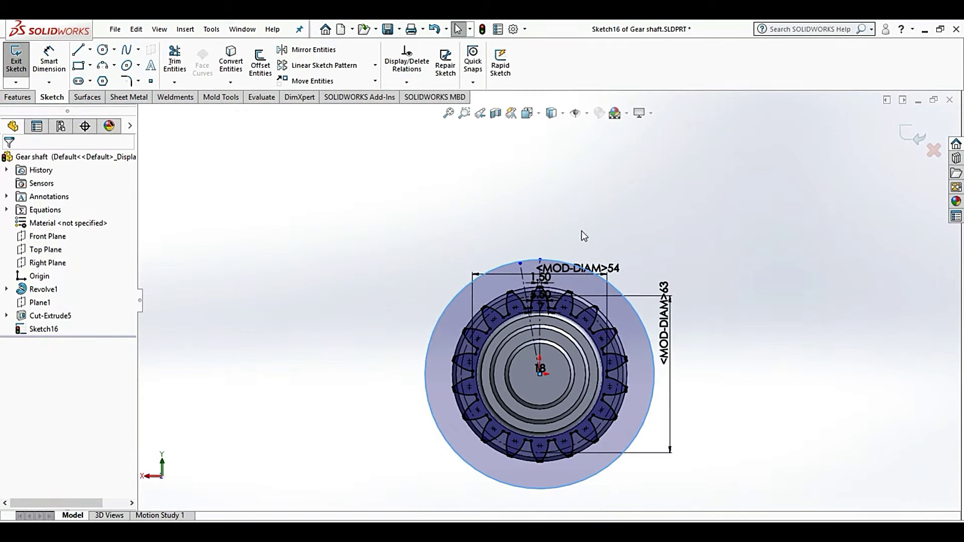
middle_drag(588, 221, 567, 372)
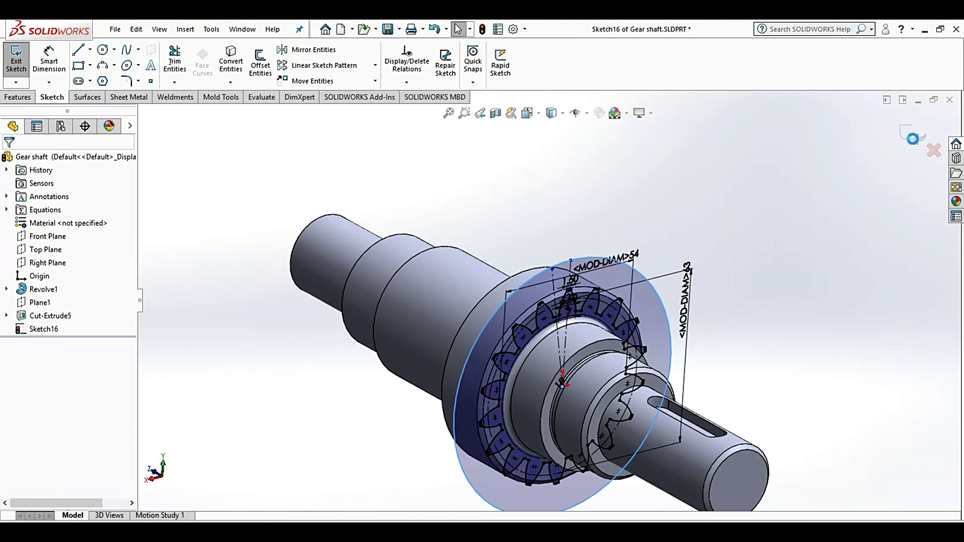
- Try a Through All end condition for the tooth cut and inspect the preview
scroll(552, 299, up, 3)
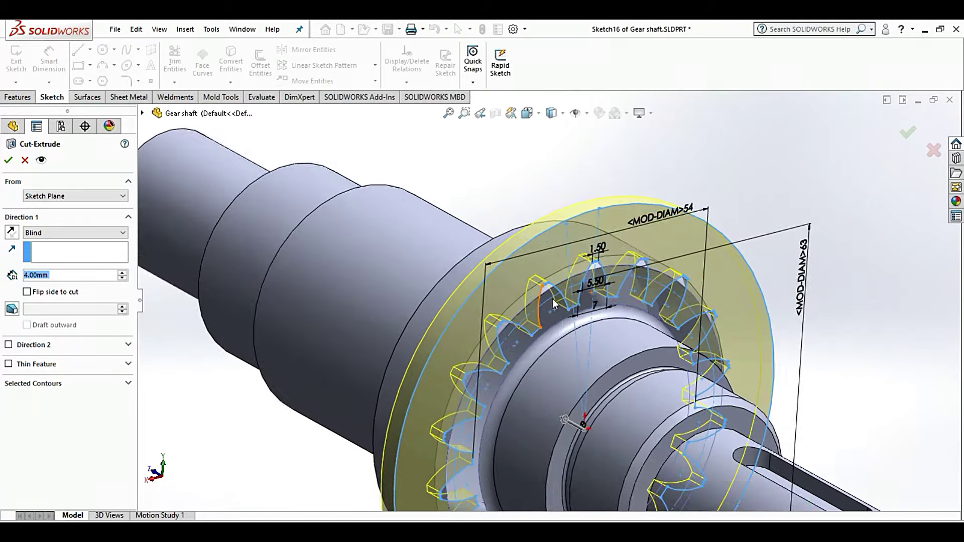
mouse_move(552, 299)
middle_down()
mouse_move(507, 306)
mouse_move(594, 273)
middle_up()
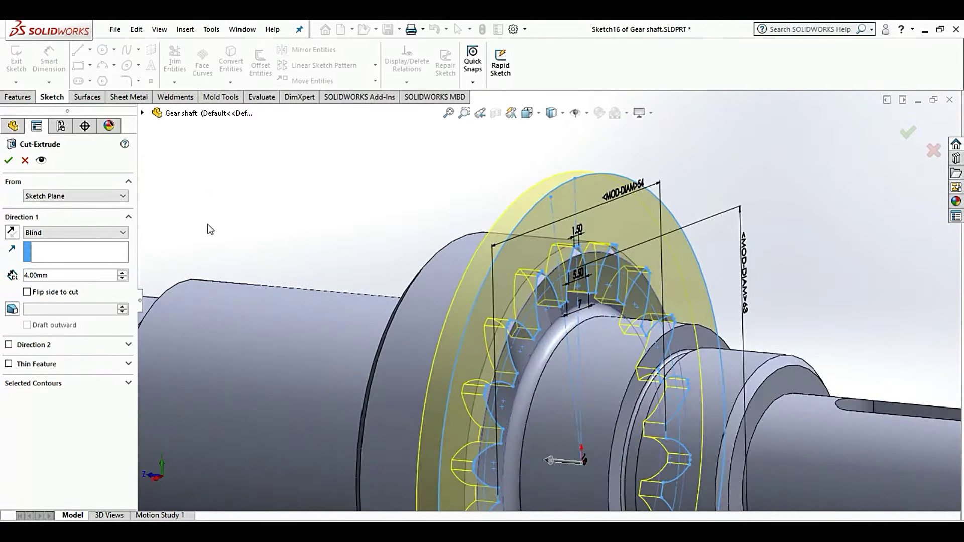
click(122, 232)
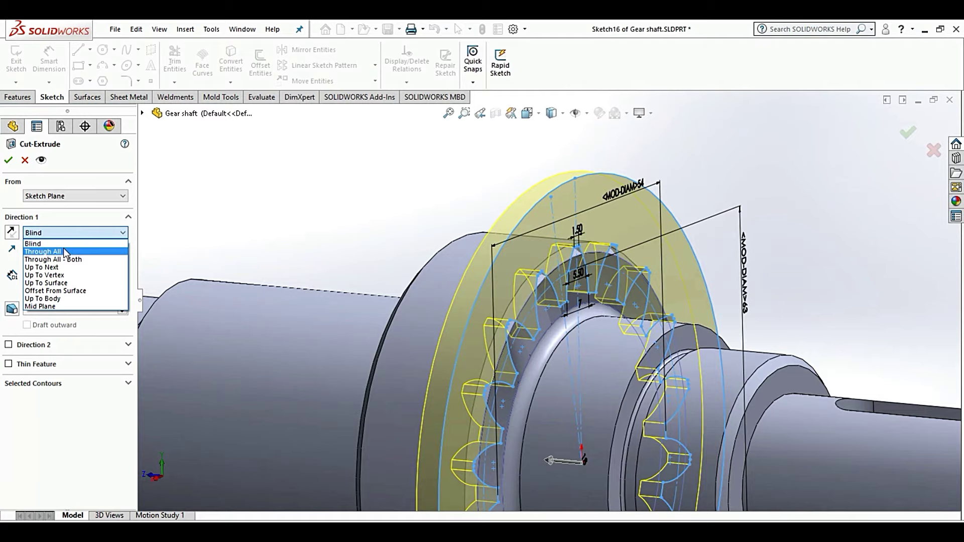
click(64, 248)
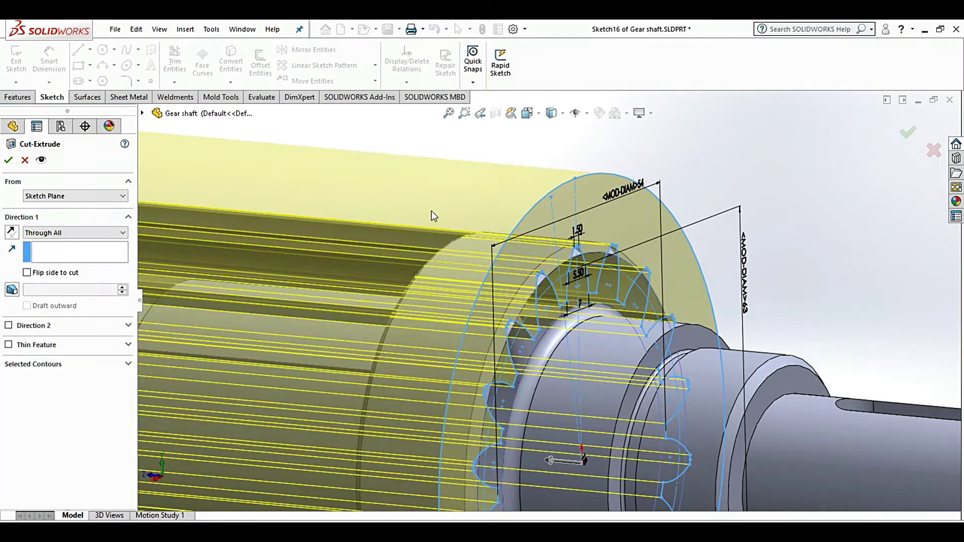
key(f)
middle_drag(438, 254, 512, 221)
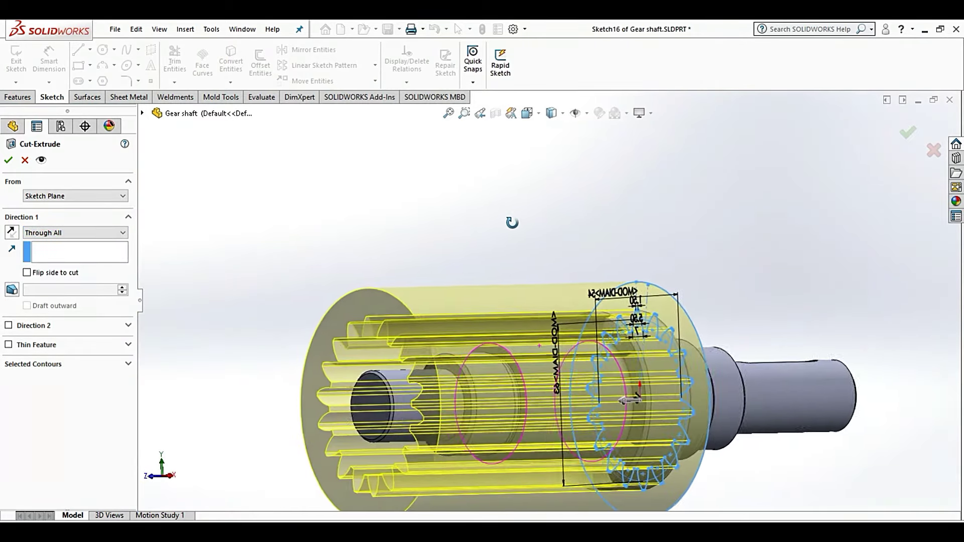
- Switch the tooth cut back to Blind at 50 mm depth and accept it
click(125, 234)
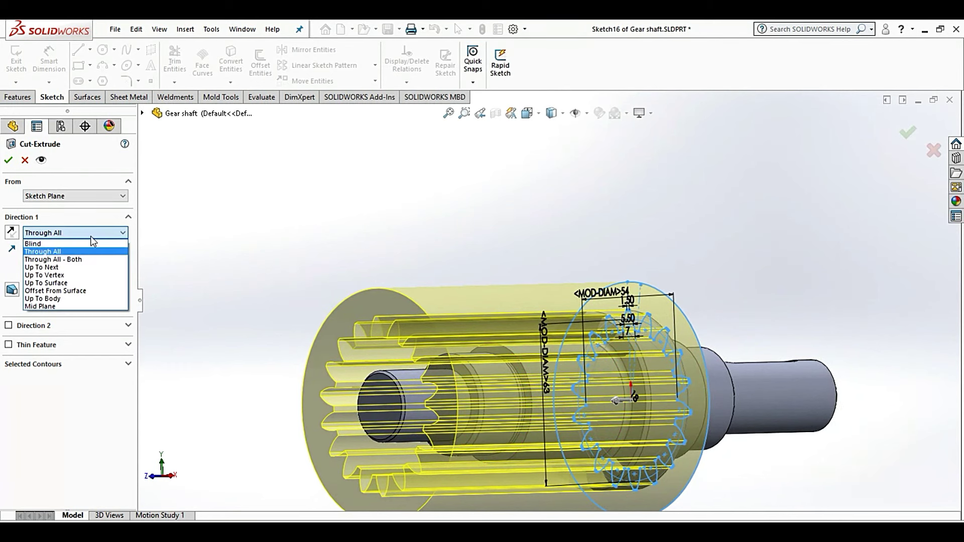
click(50, 244)
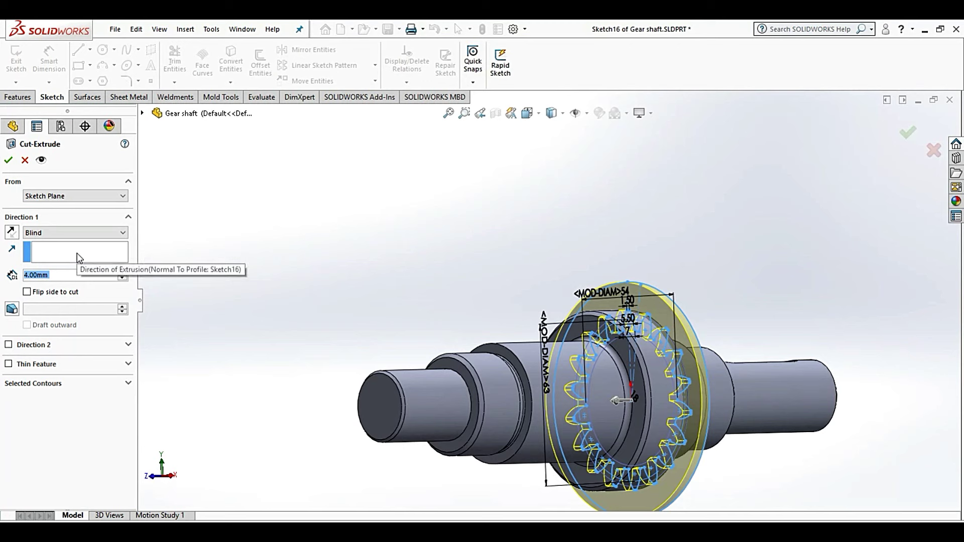
text(50)
key(Return)
mouse_move(549, 233)
middle_down()
mouse_move(499, 241)
mouse_move(517, 271)
mouse_move(476, 275)
middle_up()
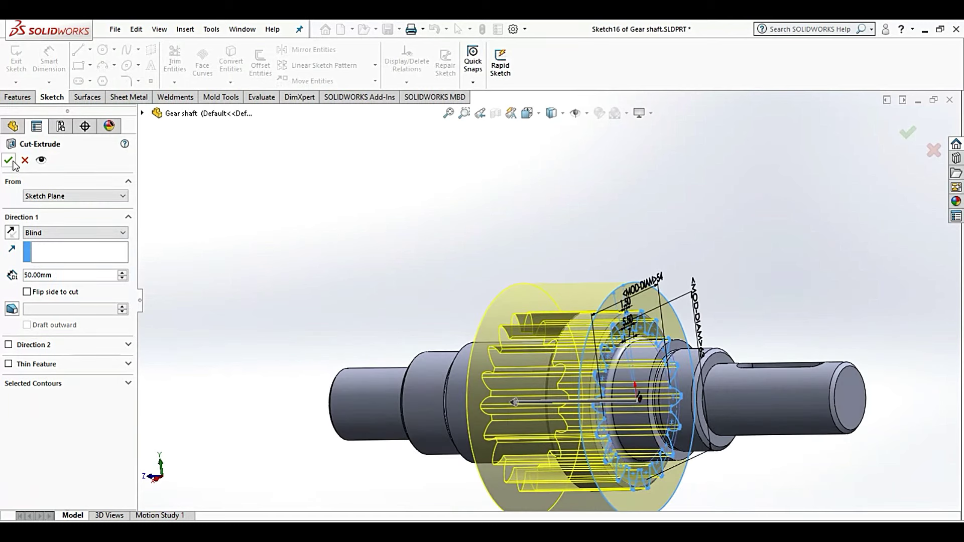
key(Return)
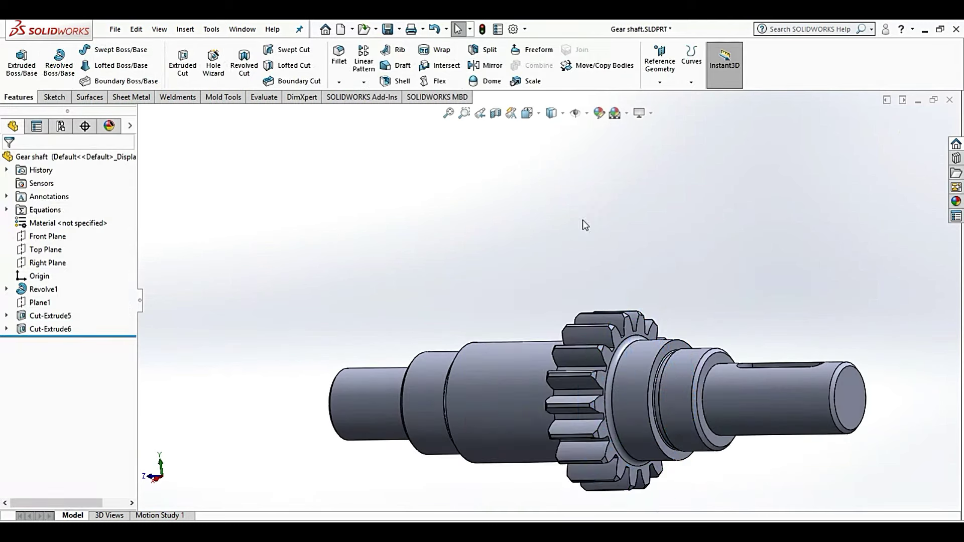
- Draw a corner rectangle over the shaft end
scroll(560, 301, up, 3)
scroll(575, 293, down, 3)
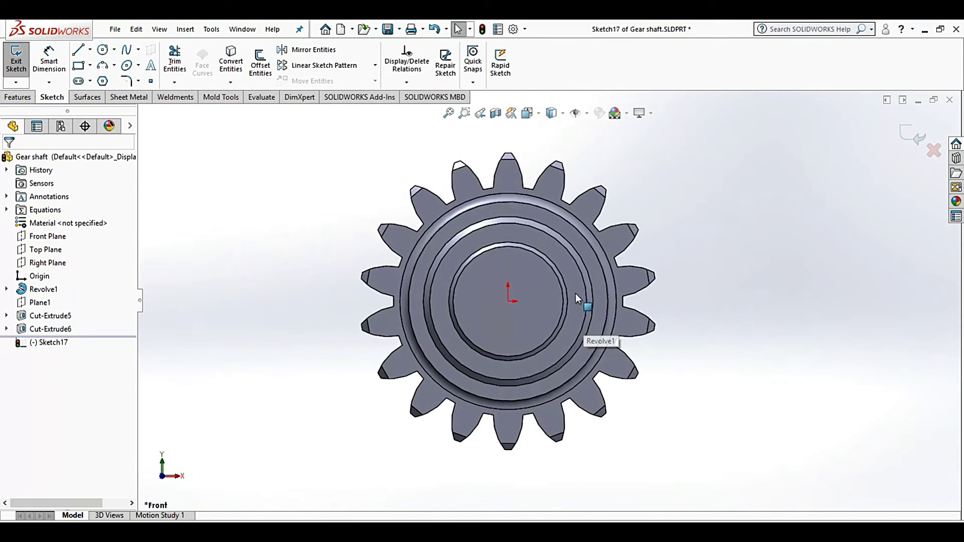
scroll(542, 271, down, 1)
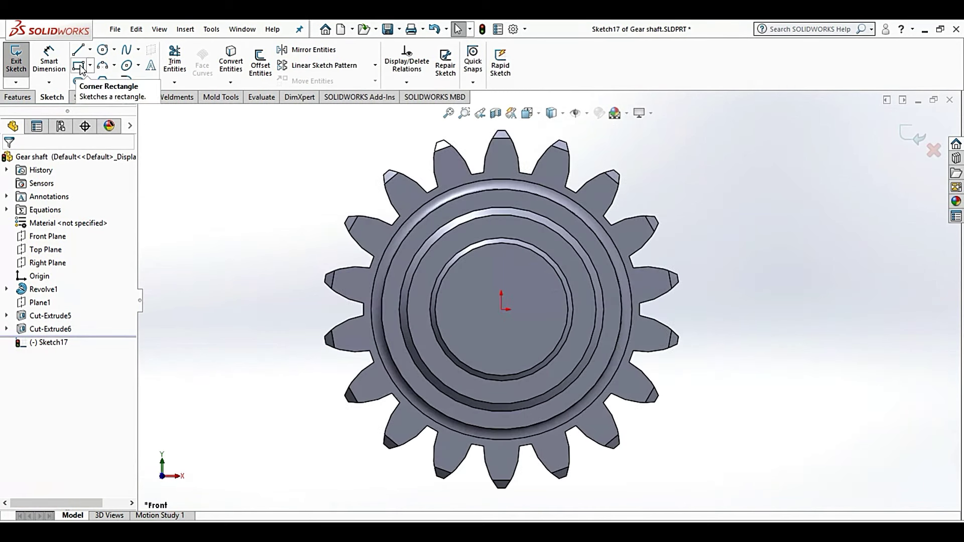
click(79, 65)
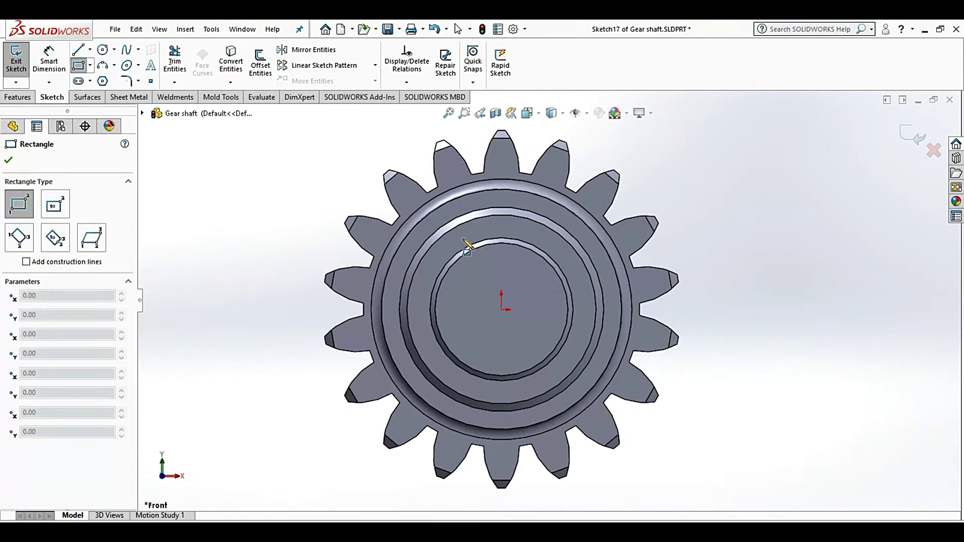
drag(457, 239, 553, 380)
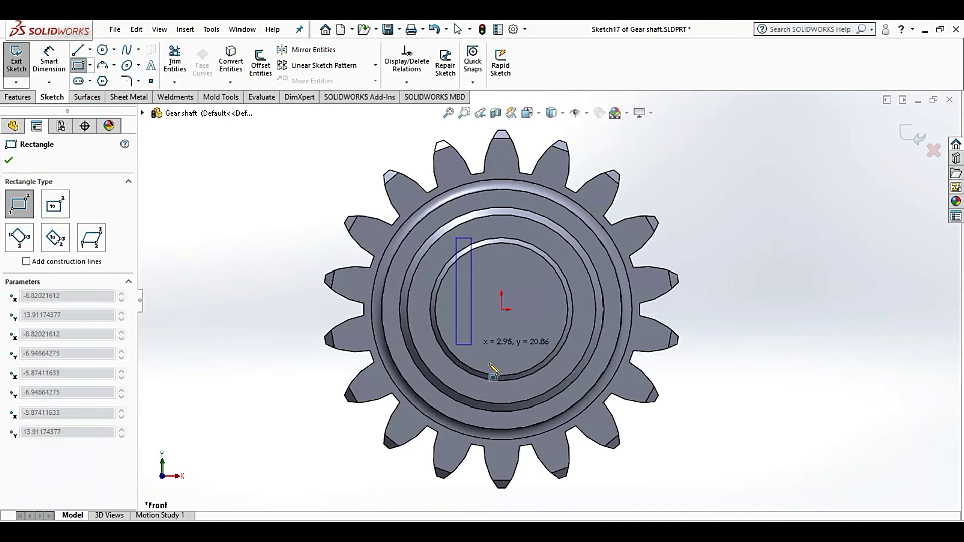
scroll(531, 285, down, 2)
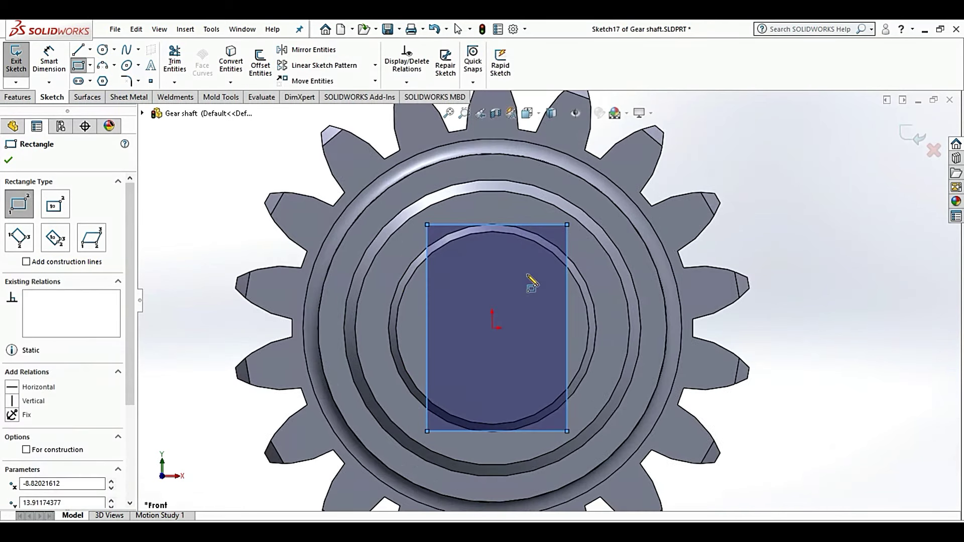
- Add vertical and horizontal centerlines running from the origin
click(90, 49)
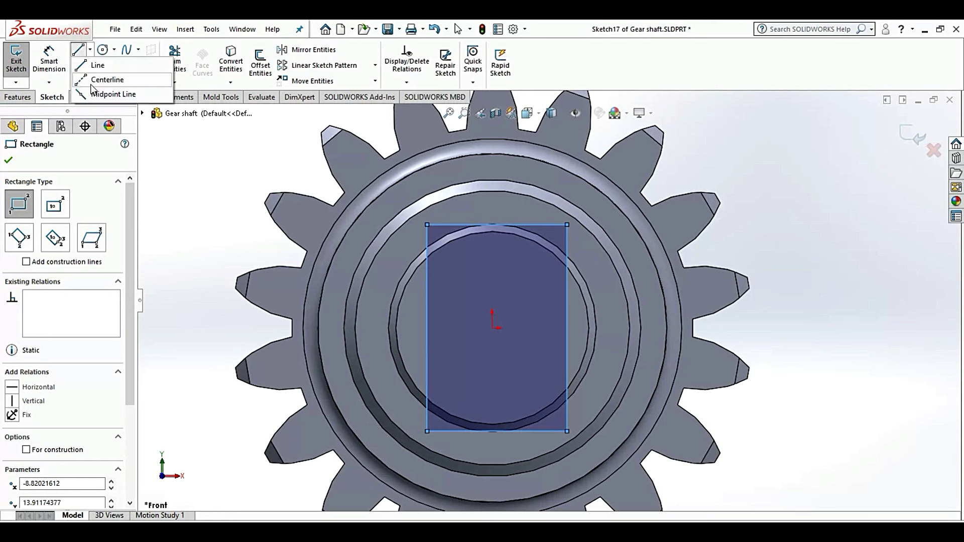
click(83, 80)
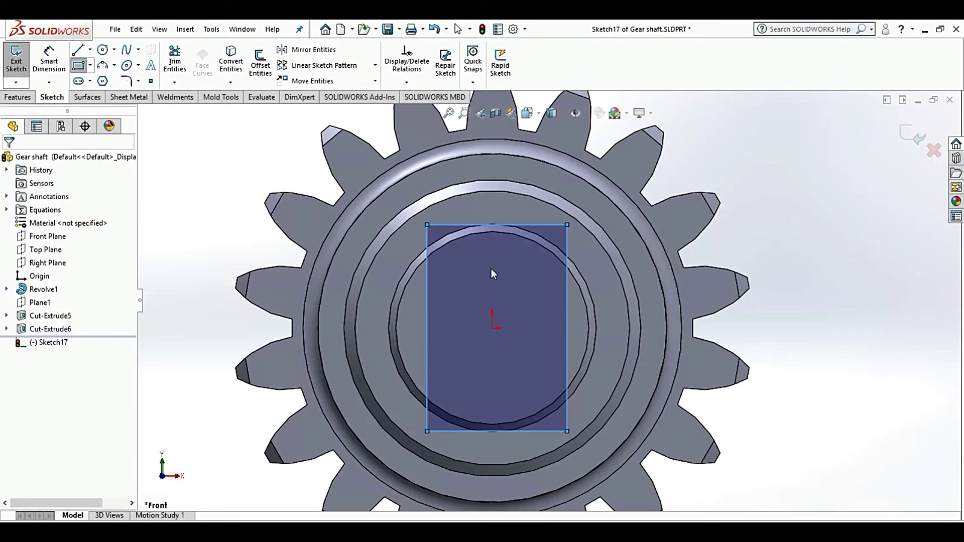
click(492, 329)
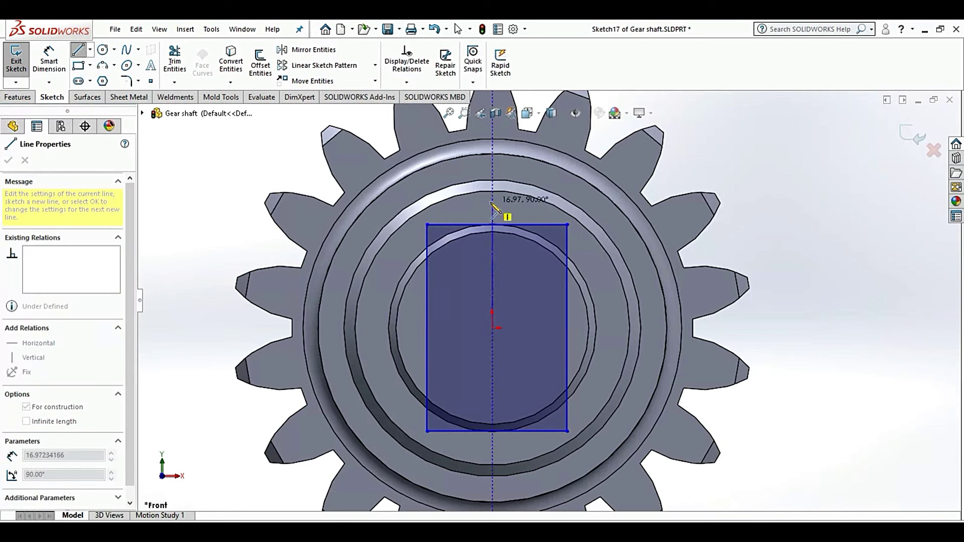
click(492, 202)
click(493, 329)
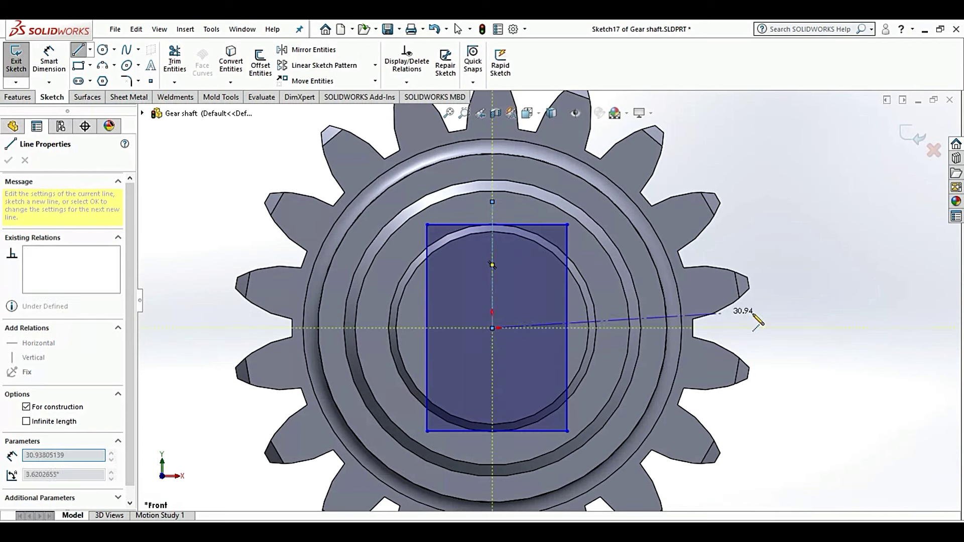
click(796, 328)
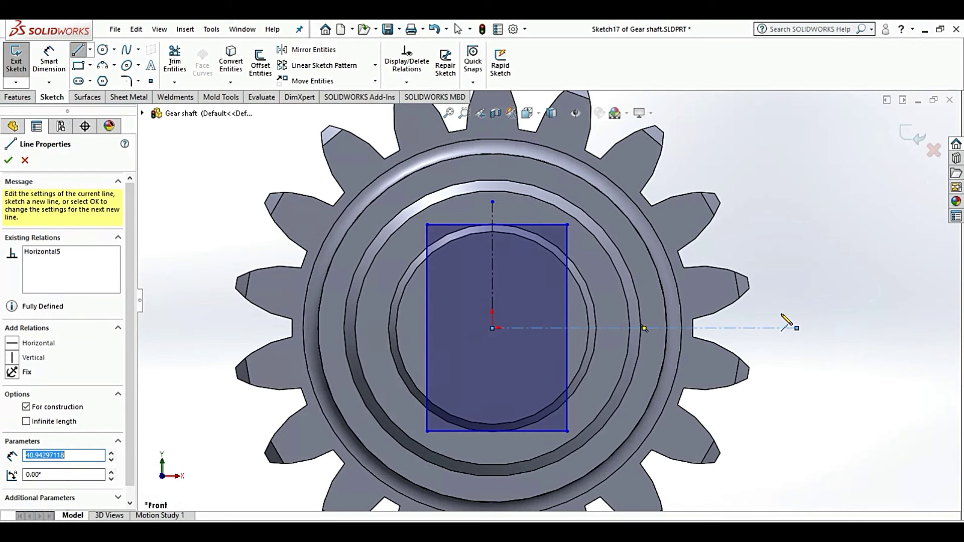
key(Escape)
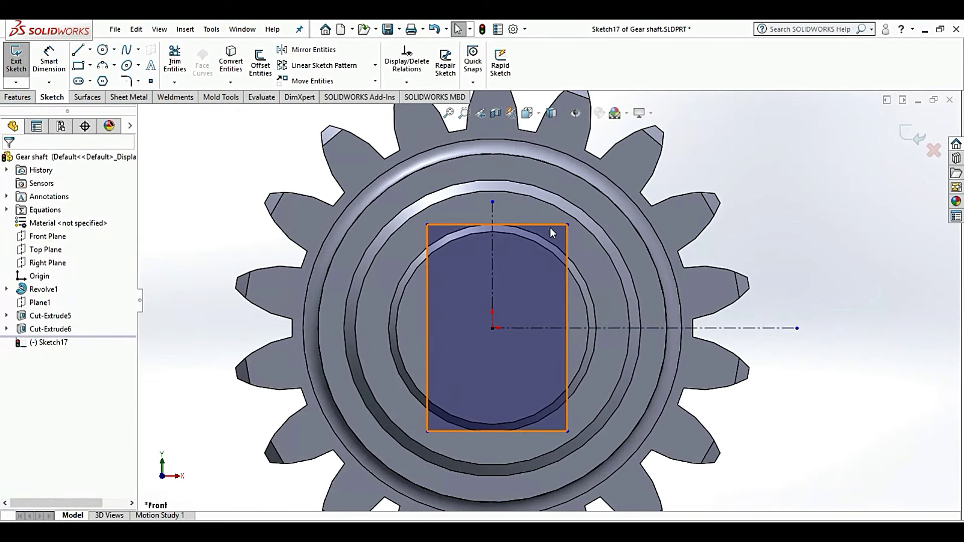
- Make opposite rectangle edges symmetric about the horizontal and vertical centerlines
click(549, 225)
ctrl+click(549, 430)
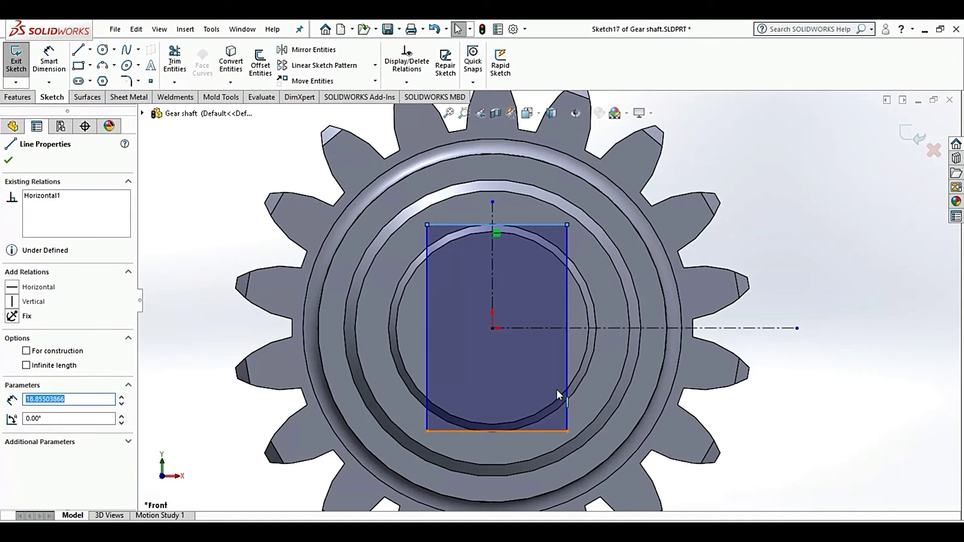
ctrl+click(545, 328)
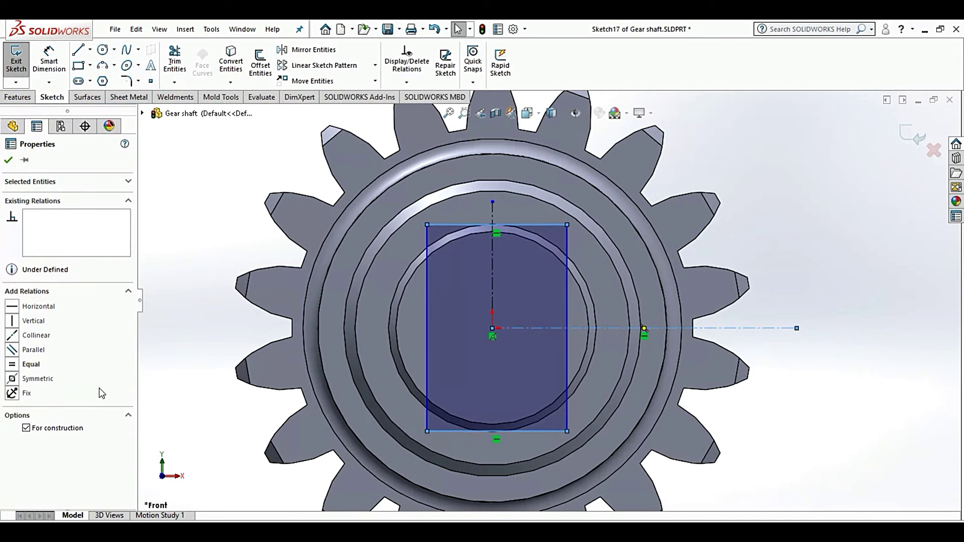
click(39, 379)
click(568, 245)
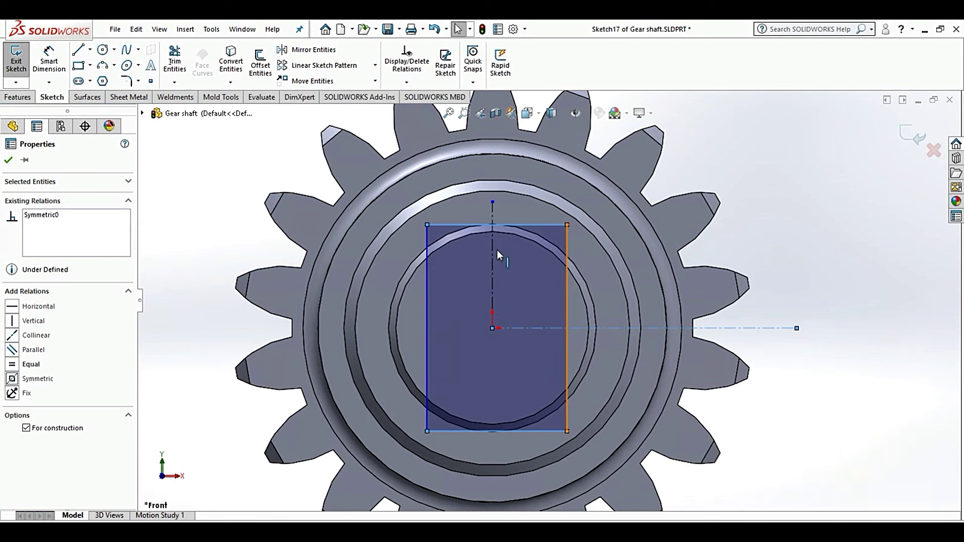
ctrl+click(493, 207)
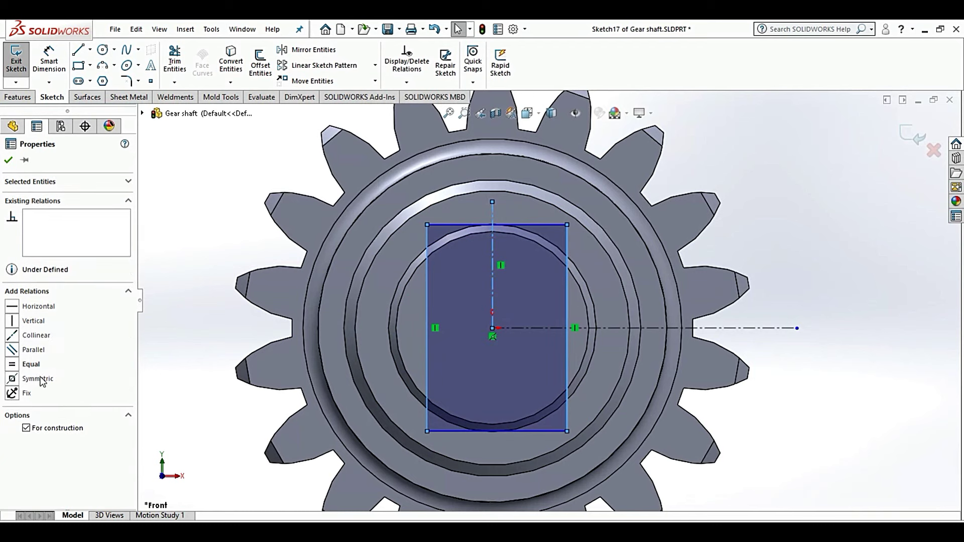
click(41, 379)
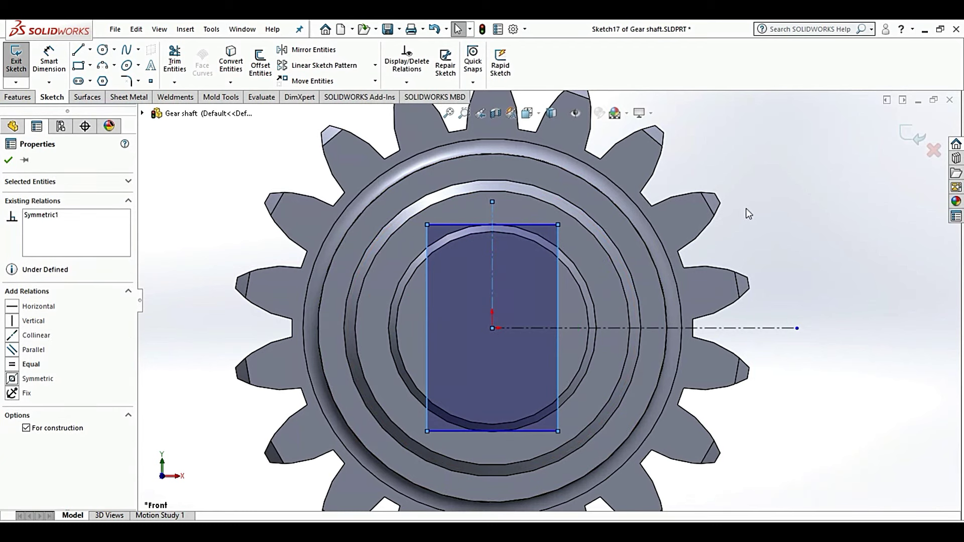
click(748, 213)
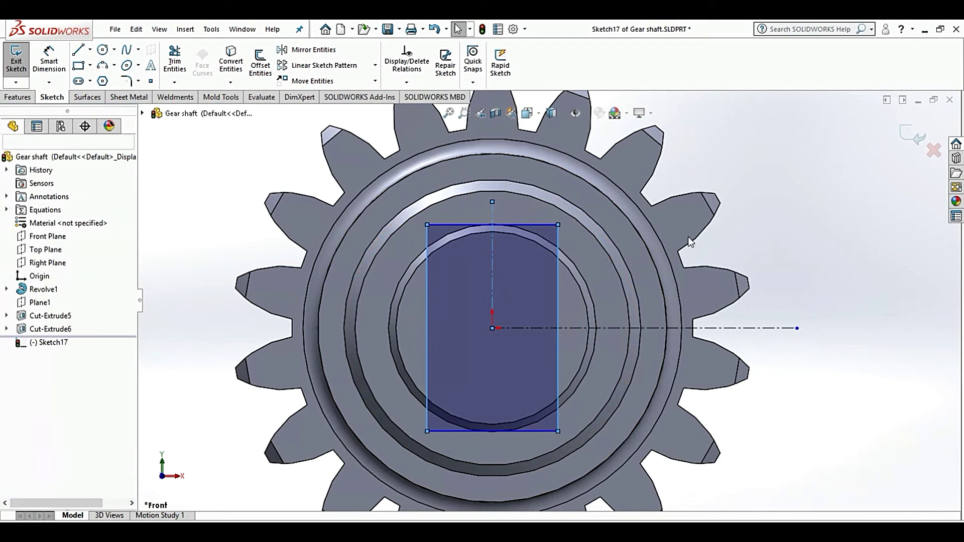
- Make the side and top edges equal, then drag the square larger
click(557, 262)
ctrl+click(542, 226)
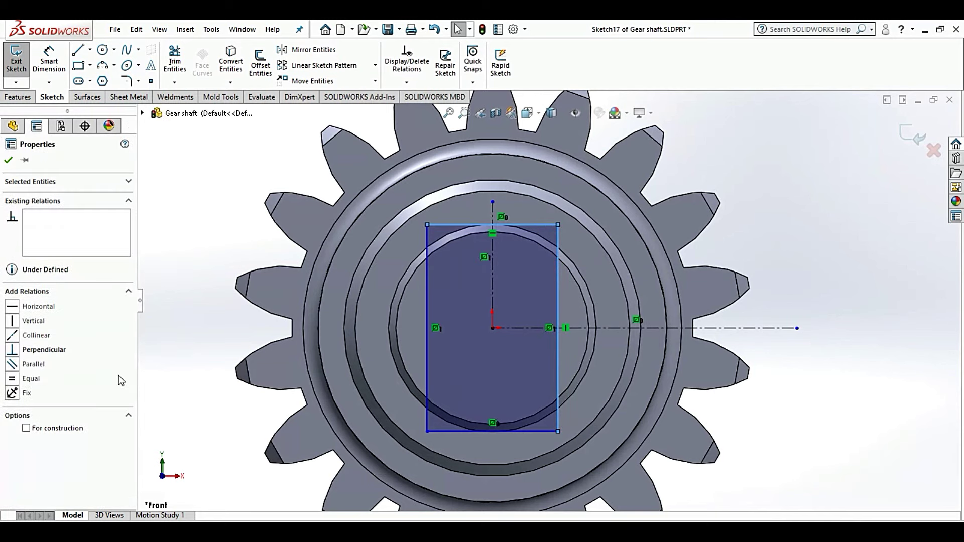
click(27, 381)
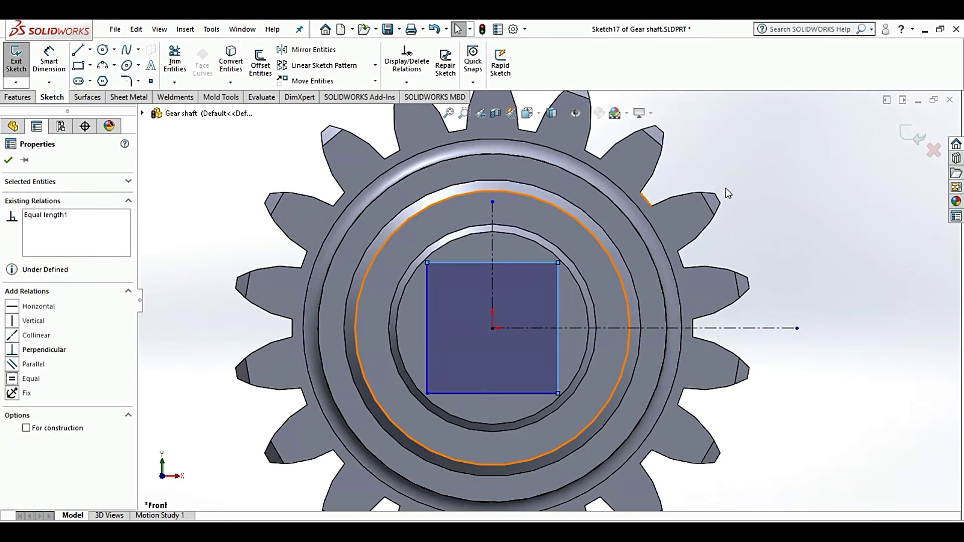
click(785, 168)
click(529, 266)
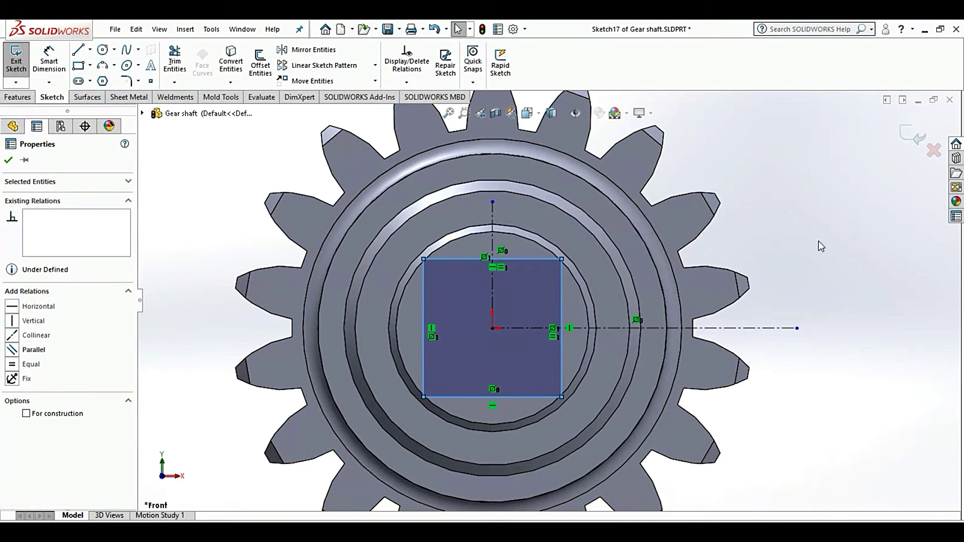
key(Escape)
click(513, 260)
mouse_move(522, 224)
mouse_down()
mouse_move(525, 215)
mouse_move(523, 295)
mouse_move(519, 228)
mouse_move(522, 237)
mouse_up()
- Dimension the square's side length to 24
scroll(547, 281, up, 4)
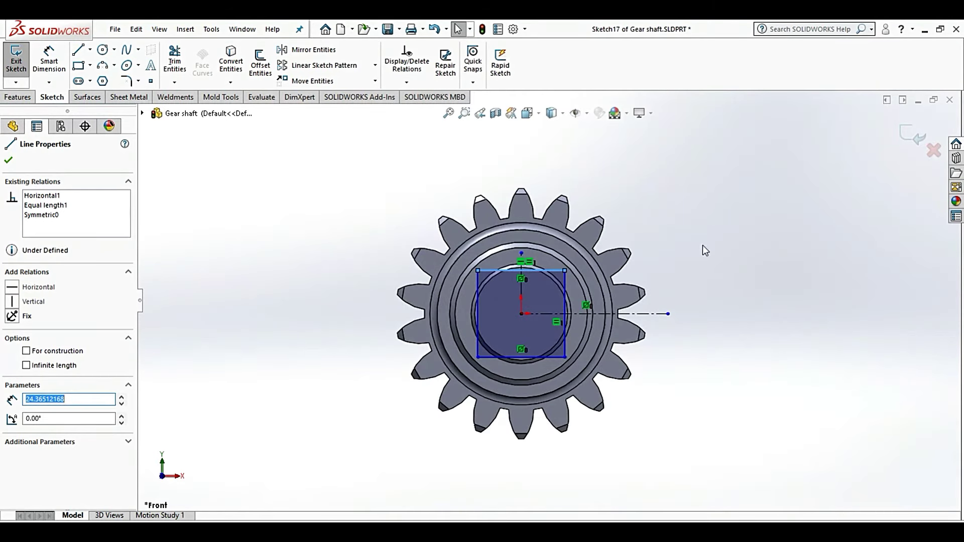
click(338, 183)
click(49, 61)
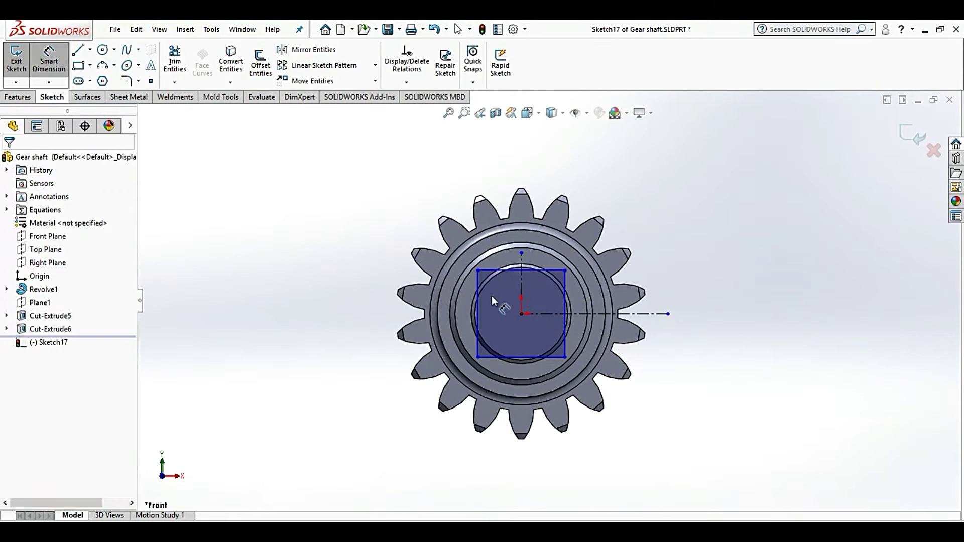
scroll(537, 292, down, 3)
click(588, 281)
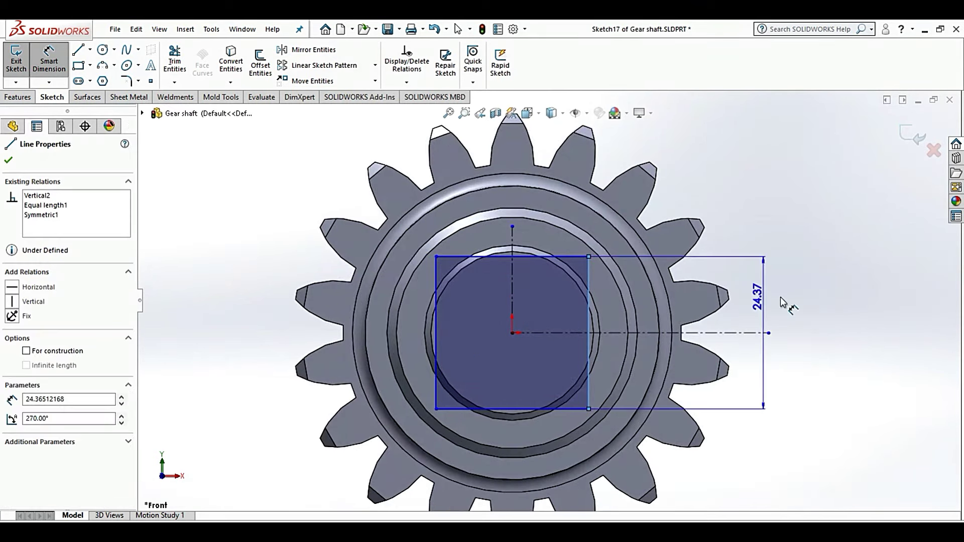
click(805, 299)
text(24)
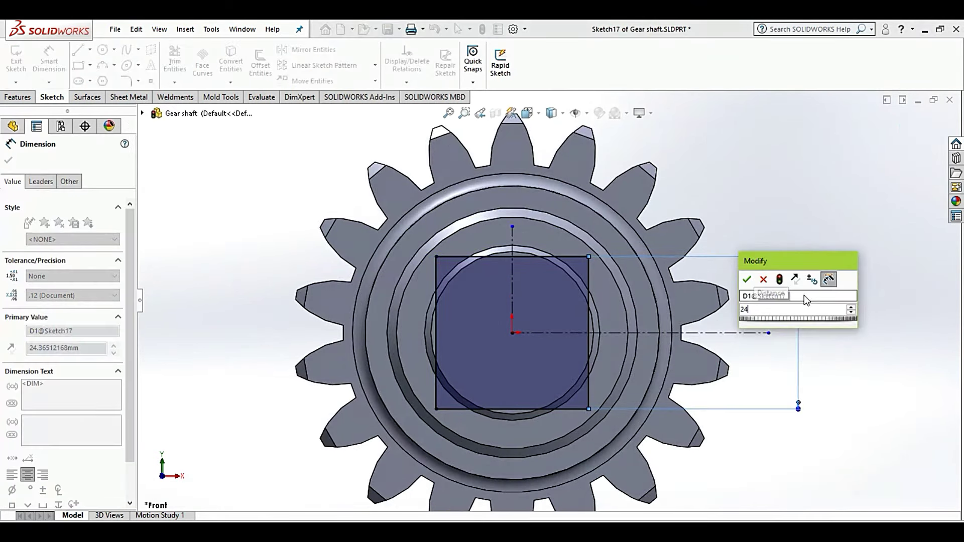
key(Return)
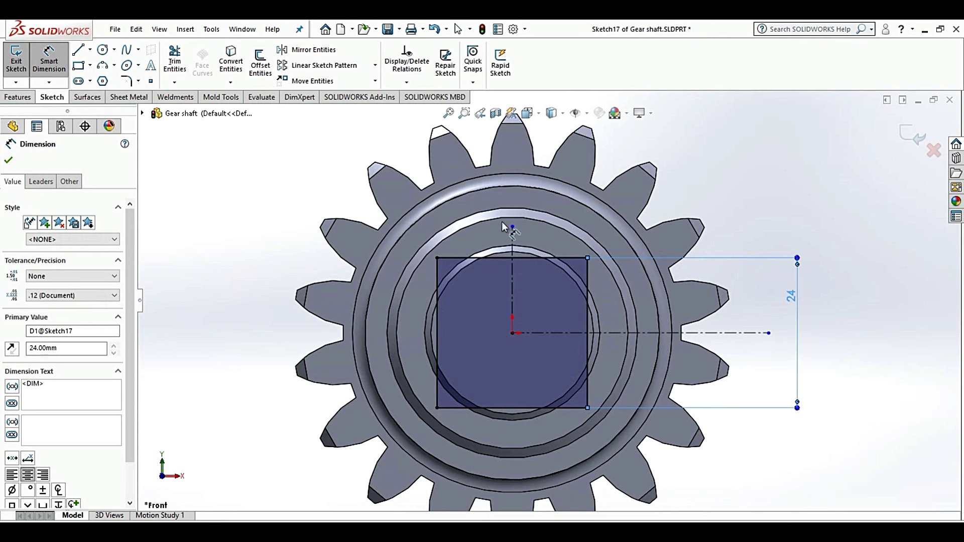
key(Escape)
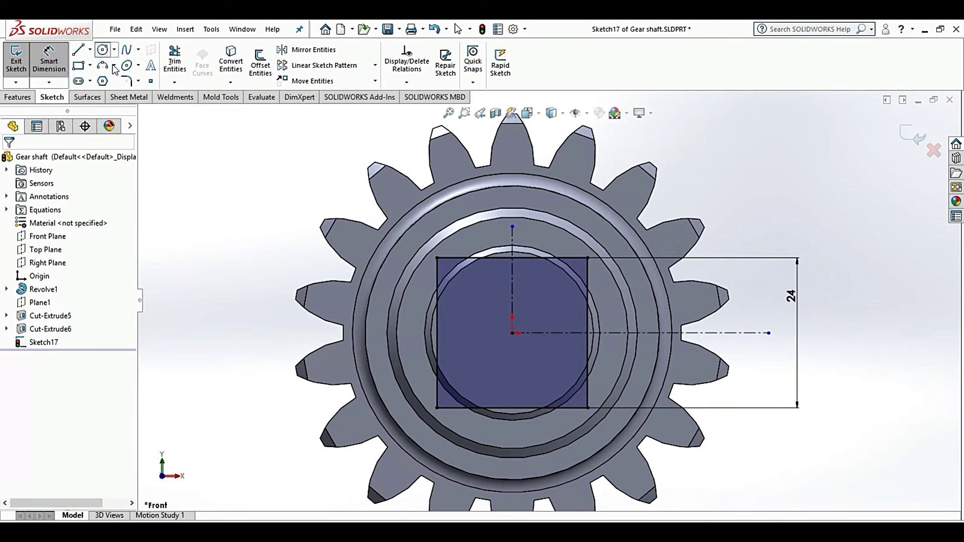
- Draw a radius-20 circle centred on the origin around the square
click(103, 49)
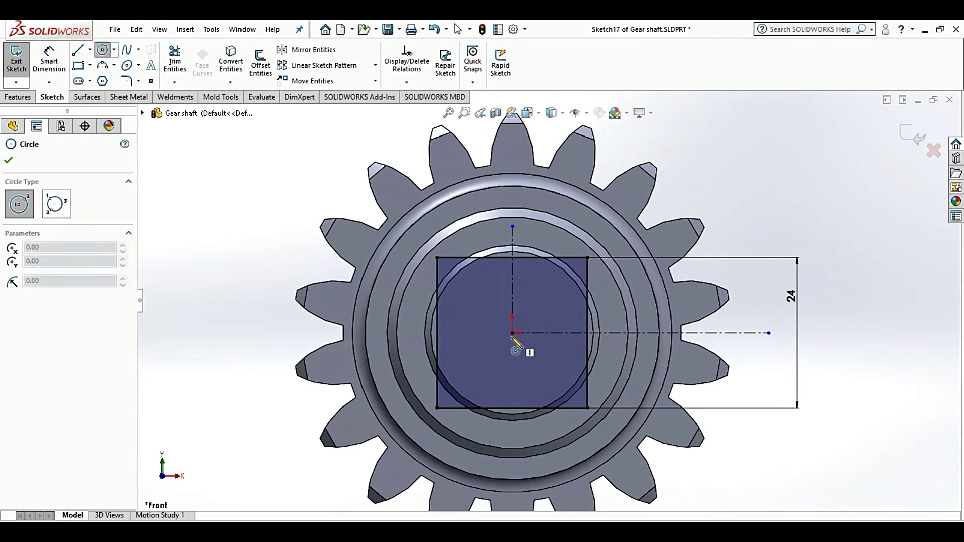
click(512, 332)
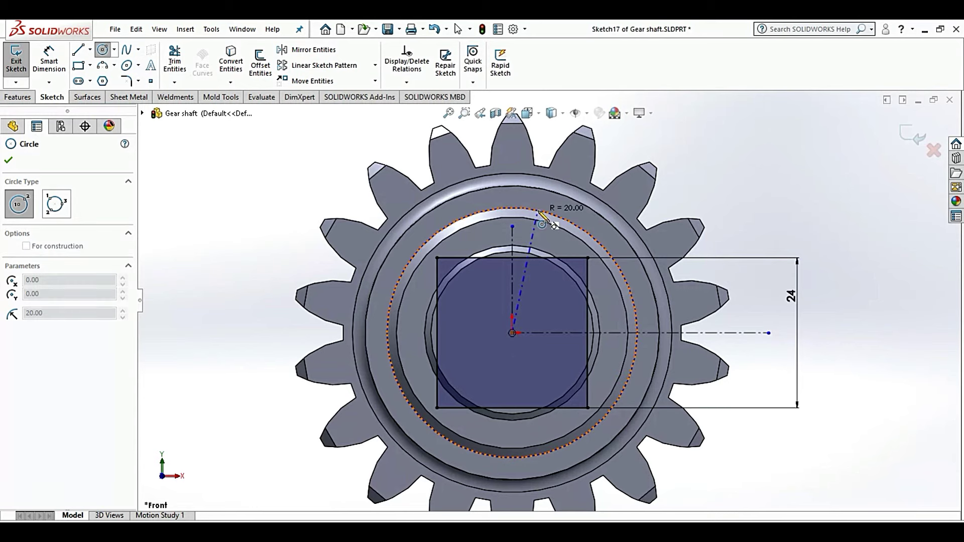
click(538, 213)
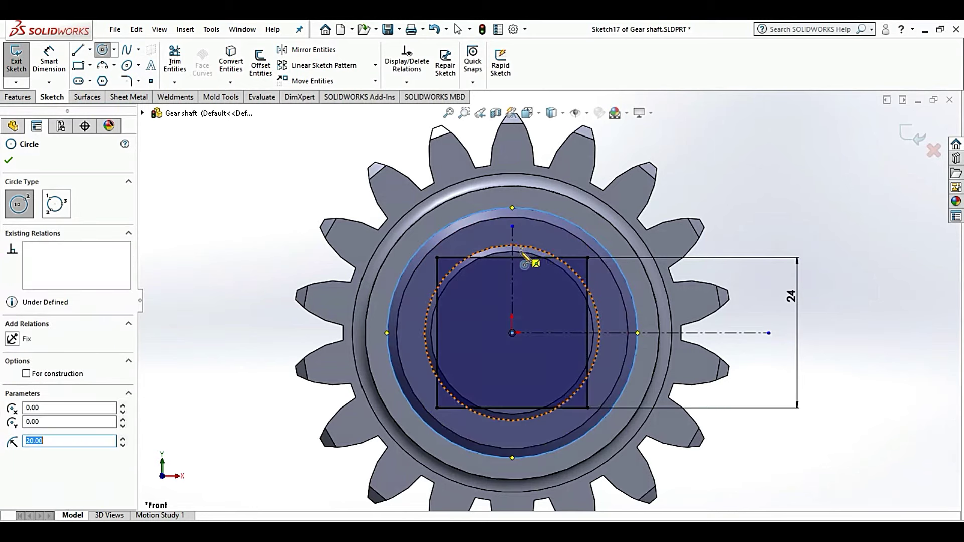
middle_drag(527, 261, 547, 245)
scroll(547, 246, up, 3)
scroll(352, 291, down, 2)
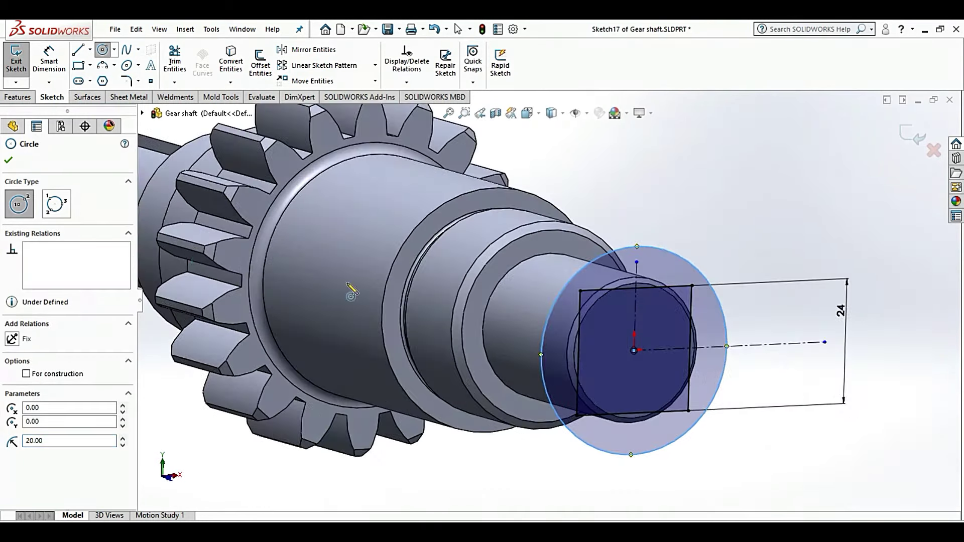
click(9, 161)
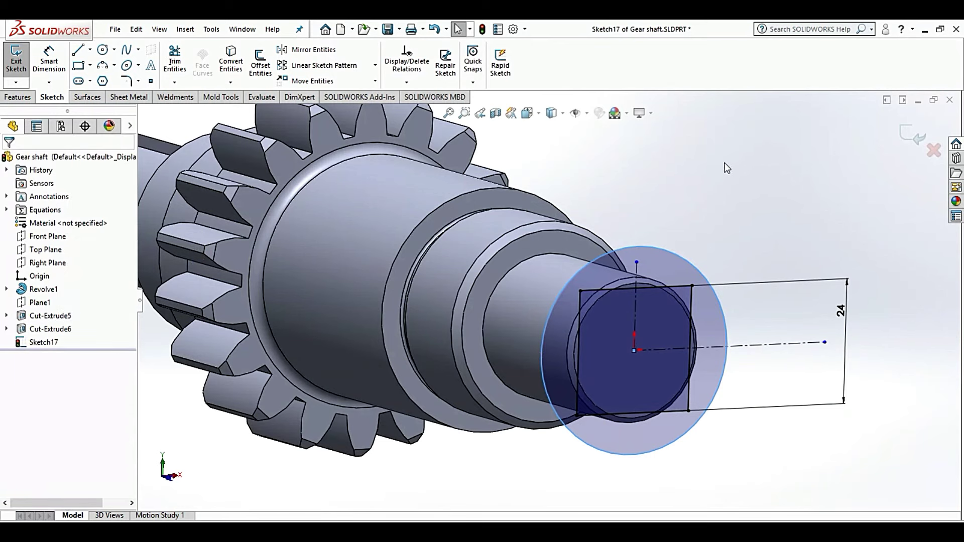
scroll(726, 168, up, 3)
- Cut the square end 23 mm deep and turn the shaft toward its other end
middle_drag(757, 183, 755, 234)
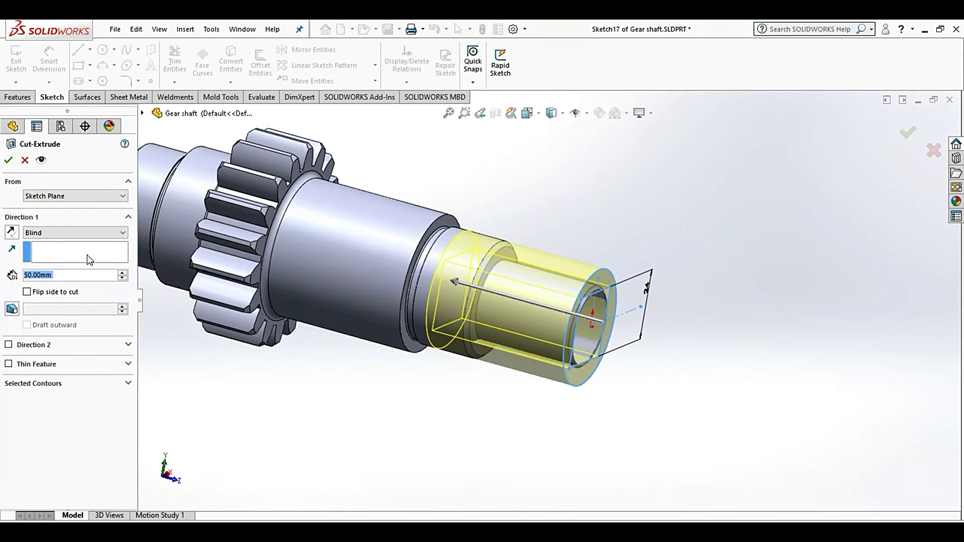
text(23)
key(Return)
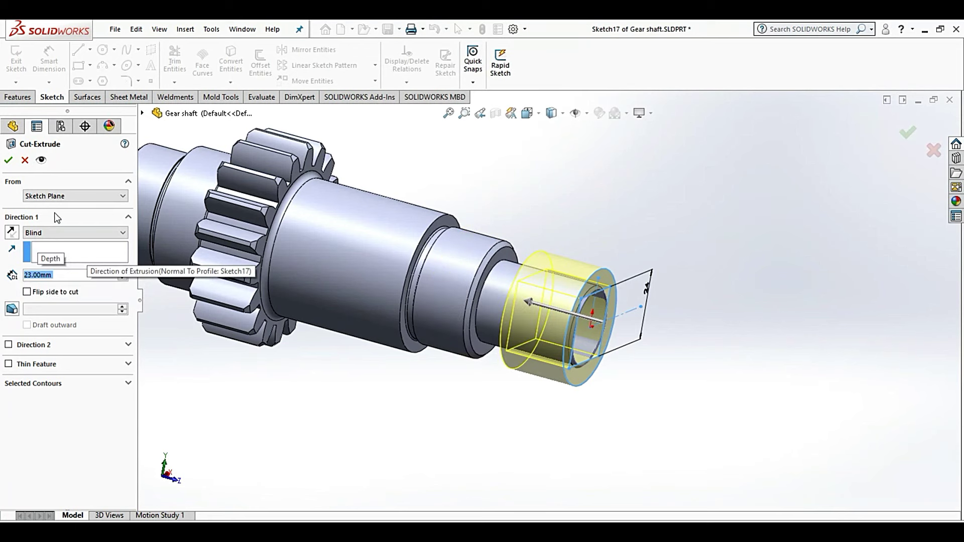
click(9, 160)
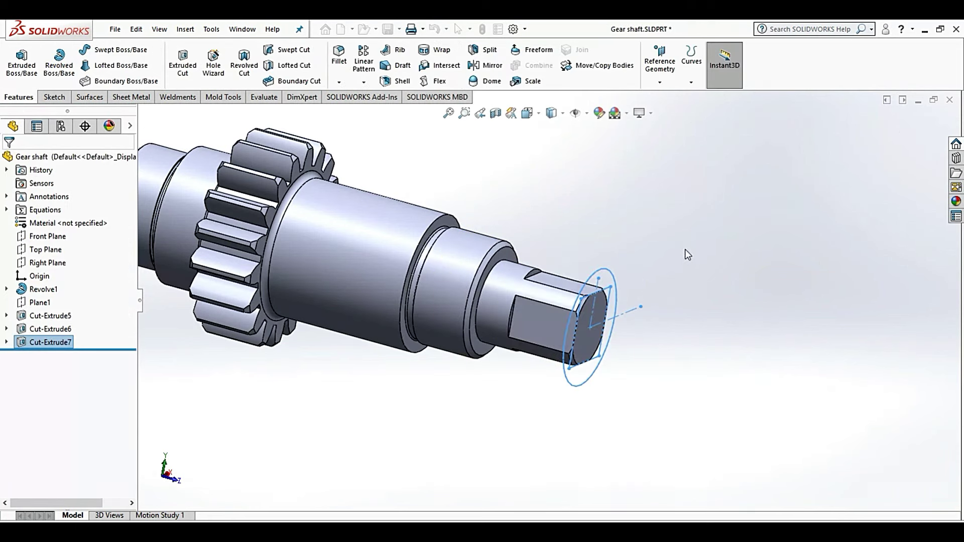
mouse_move(670, 236)
middle_down()
mouse_move(616, 210)
mouse_move(553, 240)
mouse_move(583, 263)
mouse_move(493, 318)
middle_up()
scroll(493, 317, down, 2)
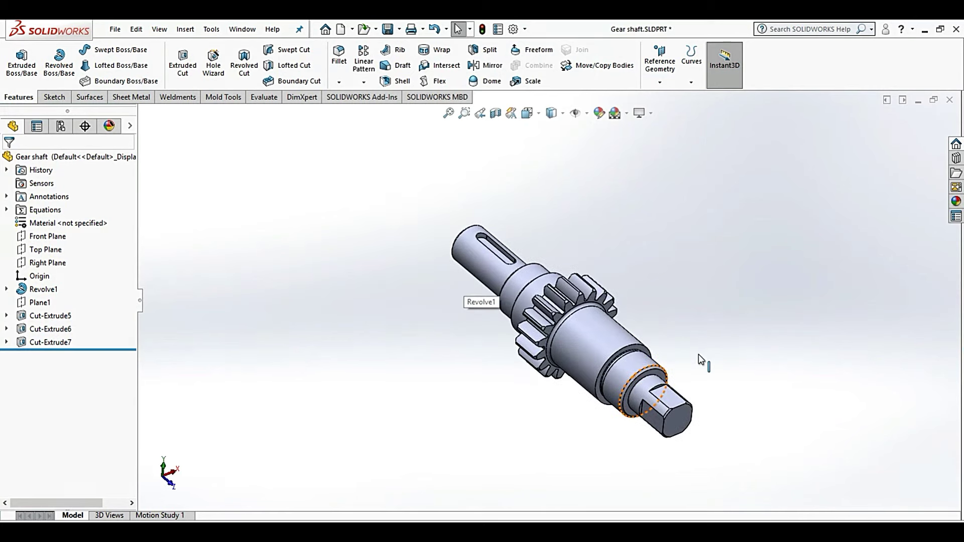
middle_drag(699, 362, 406, 189)
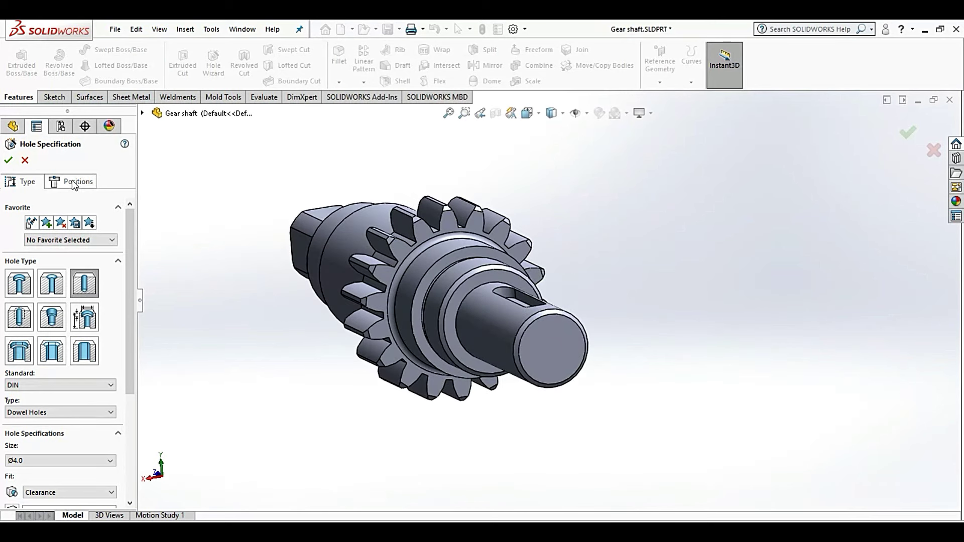
- Position the Ø4.0 DIN dowel hole at the centre of the shaft's round end face
click(72, 181)
click(556, 337)
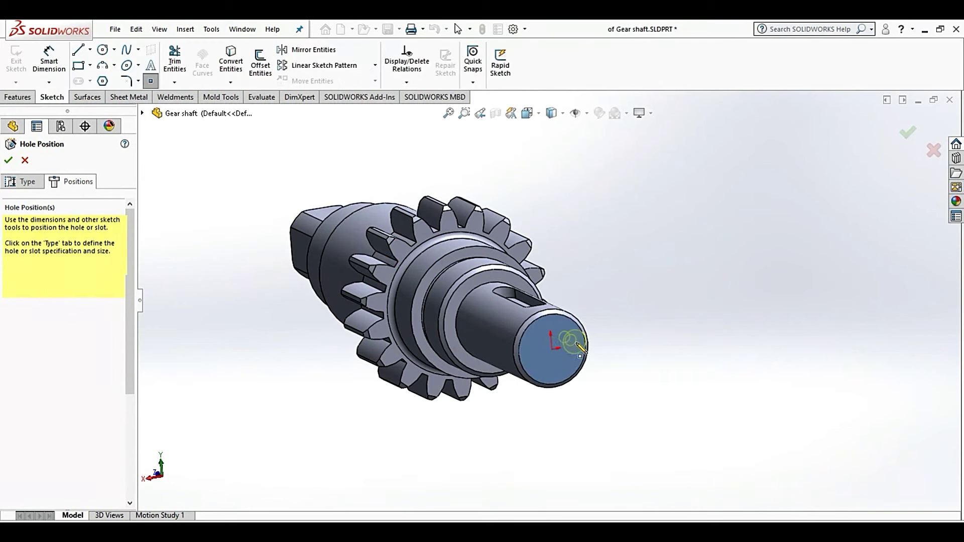
scroll(573, 346, down, 3)
scroll(576, 349, down, 3)
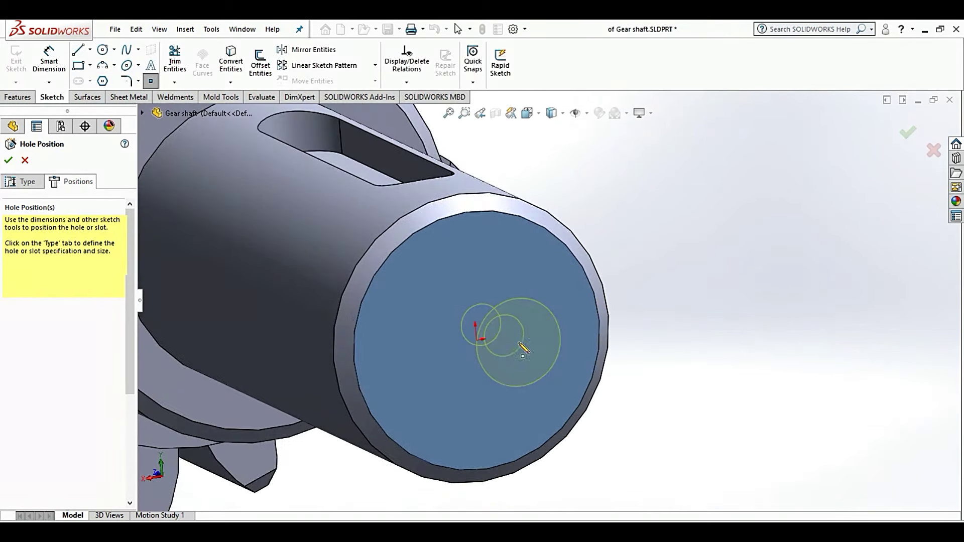
click(477, 340)
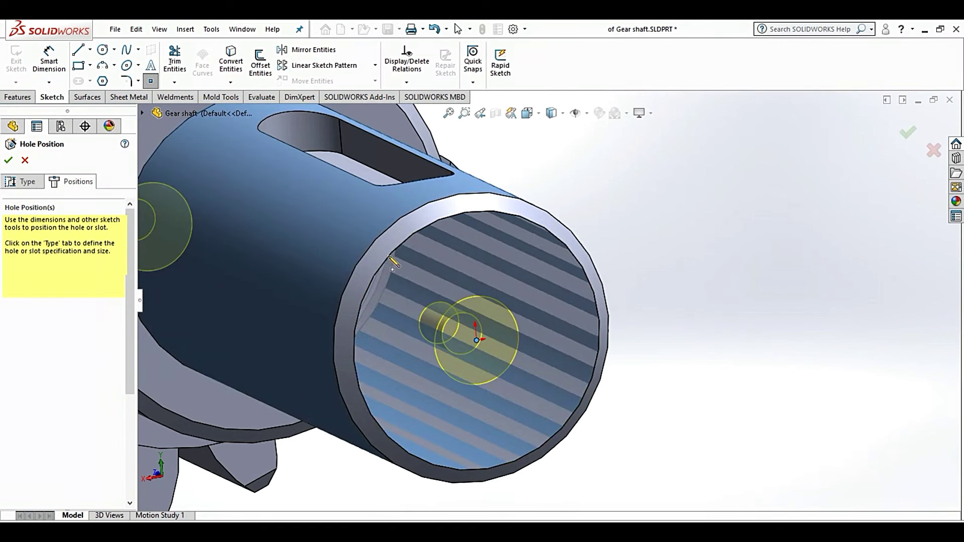
scroll(591, 262, up, 3)
scroll(590, 261, up, 2)
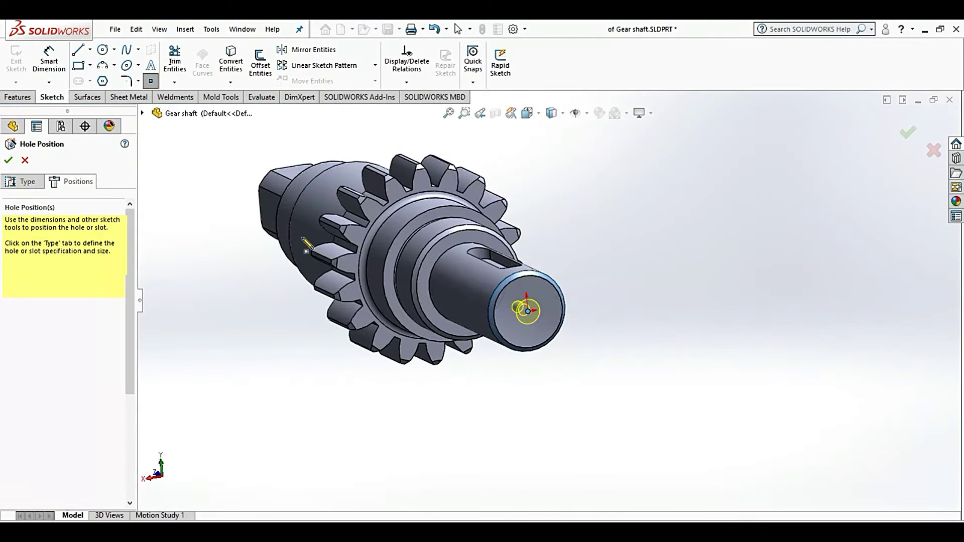
click(29, 185)
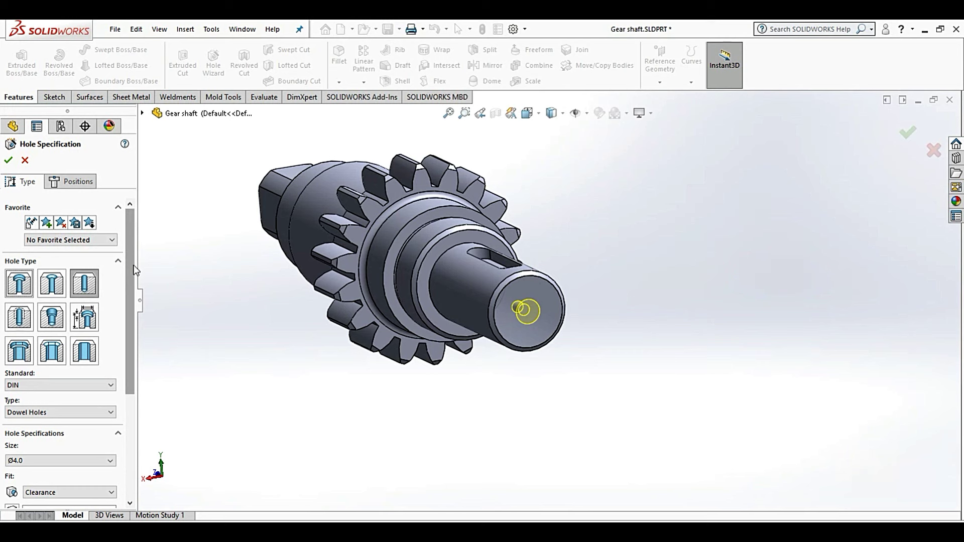
- Choose the Ø4.0 size for the DIN dowel hole
scroll(134, 270, down, 5)
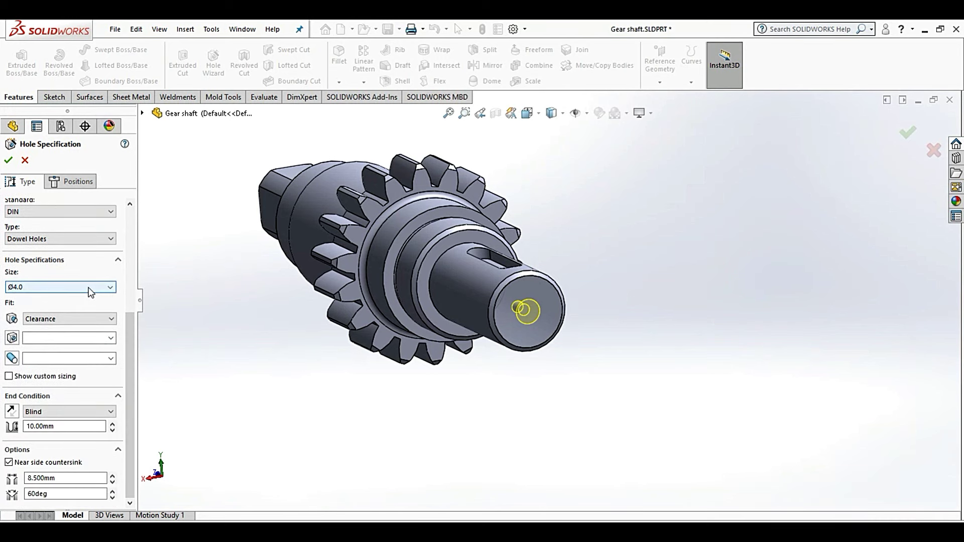
click(112, 290)
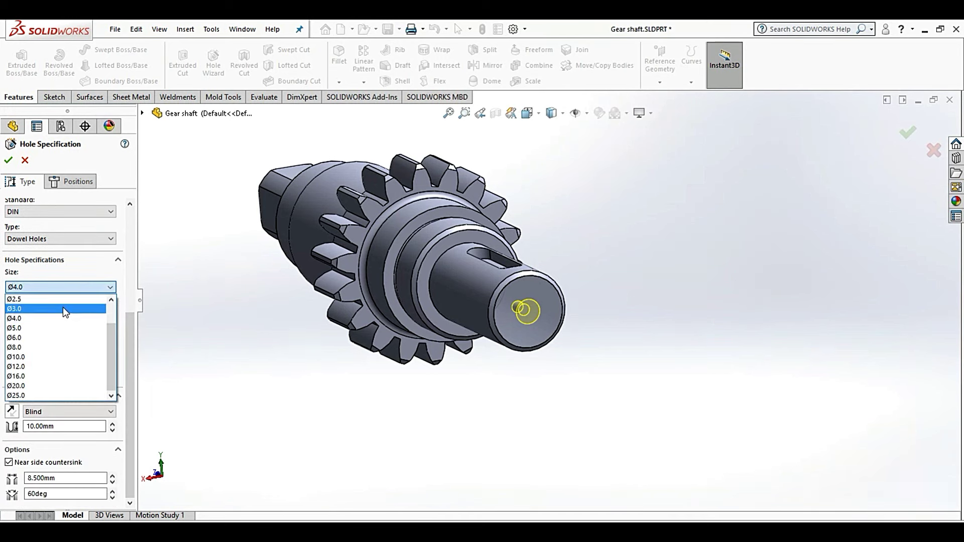
click(93, 318)
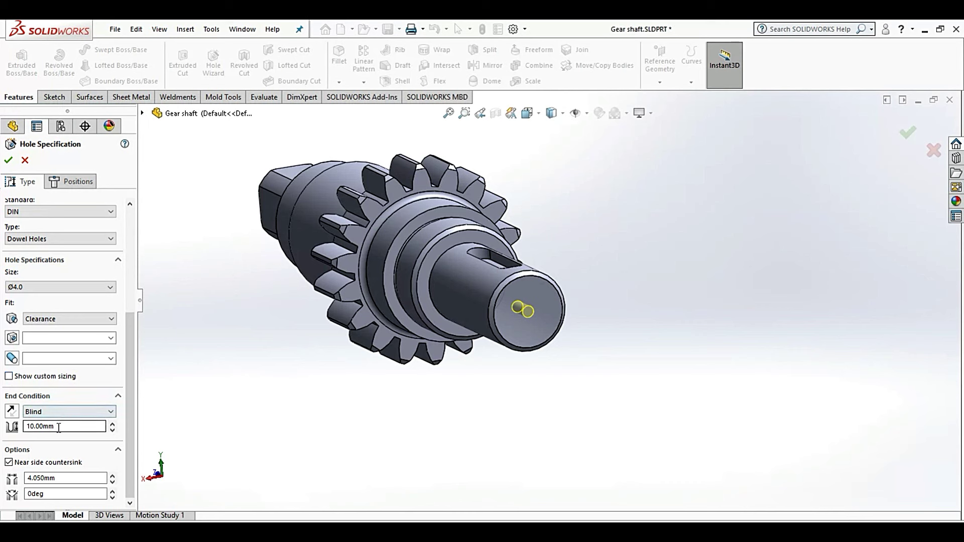
- Enable the near side countersink and set its diameter to 8.50 mm
click(8, 462)
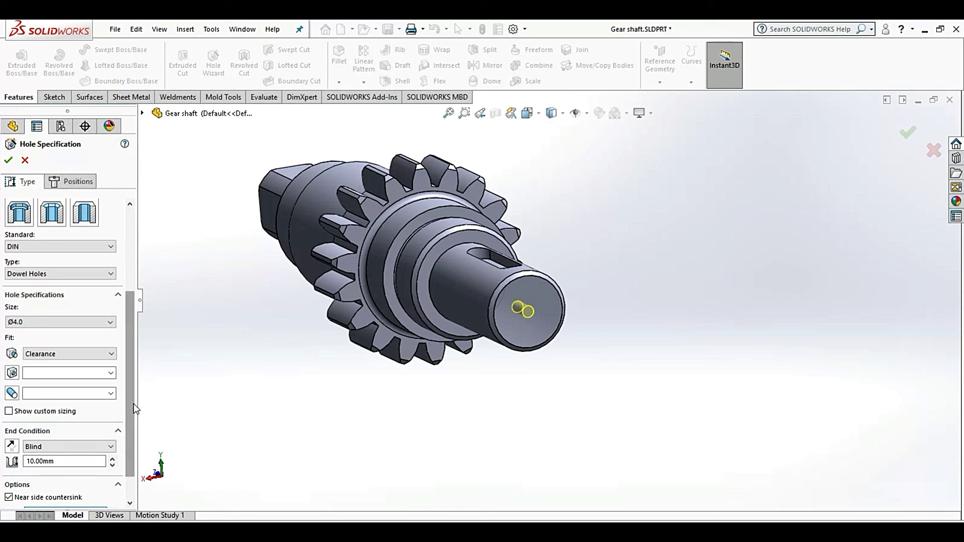
scroll(133, 409, down, 2)
text(60)
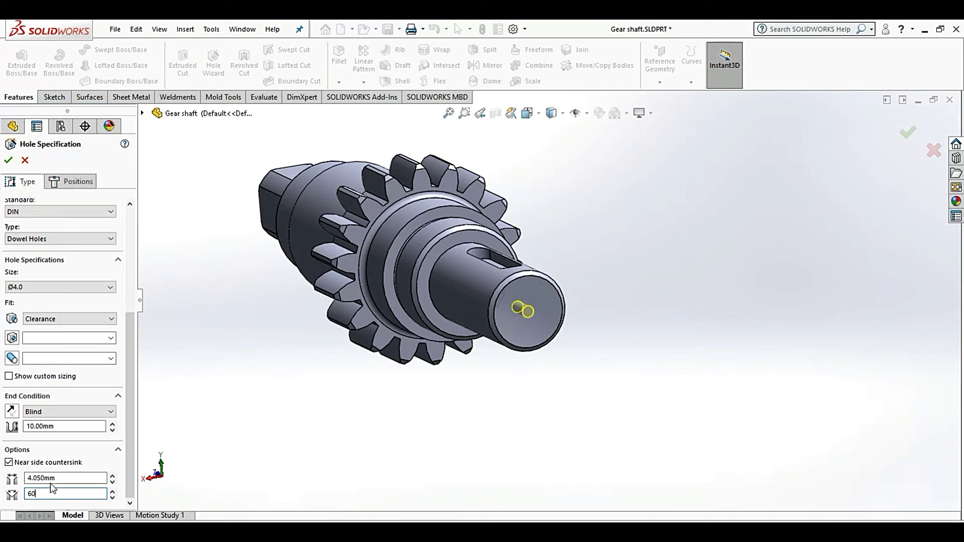
click(31, 478)
key(BackSpace)
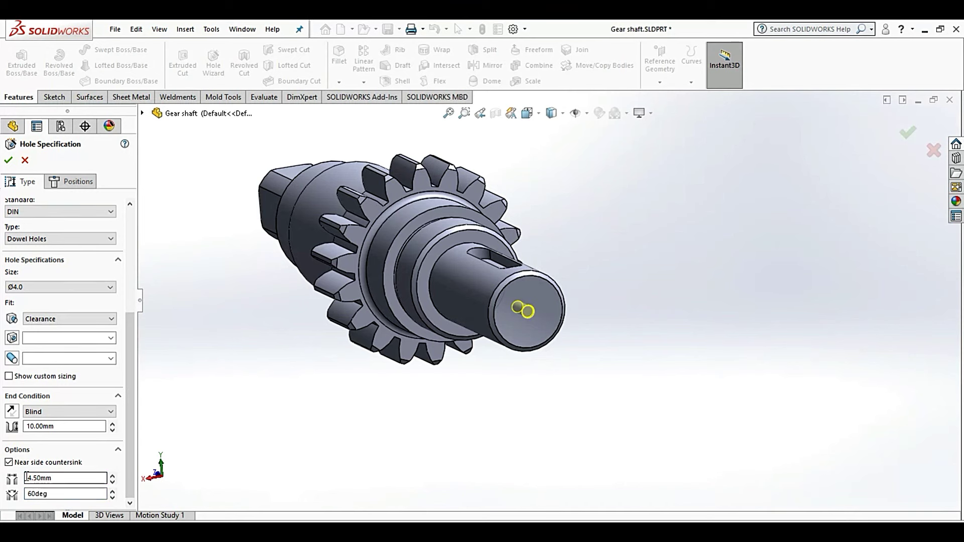
click(31, 482)
key(BackSpace)
key(BackSpace)
text(8)
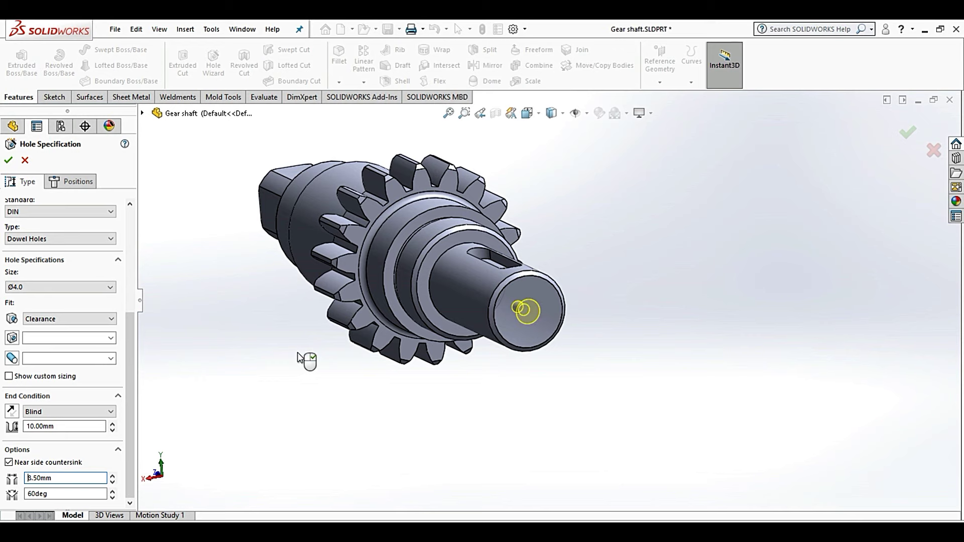
key(Return)
- Finish the dowel hole on the round end, then orbit the shaft to face its square end
scroll(531, 297, up, 3)
scroll(531, 297, up, 3)
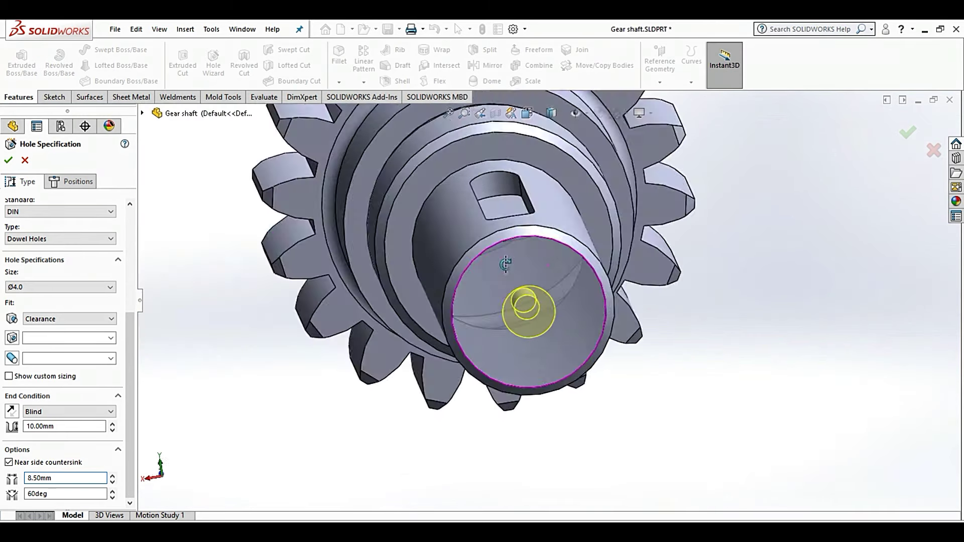
middle_drag(531, 298, 473, 258)
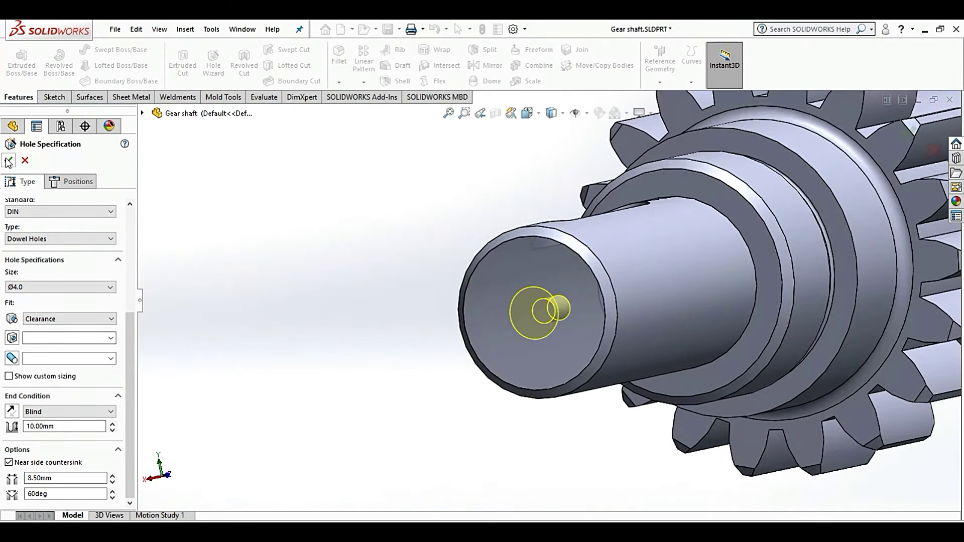
scroll(485, 311, down, 3)
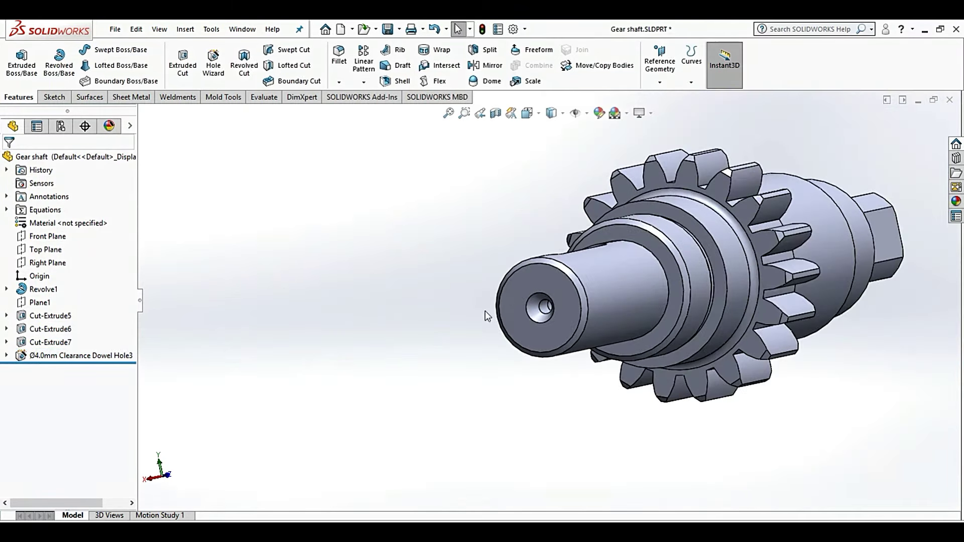
mouse_move(485, 311)
middle_down()
mouse_move(514, 256)
mouse_move(555, 276)
middle_up()
scroll(555, 275, down, 3)
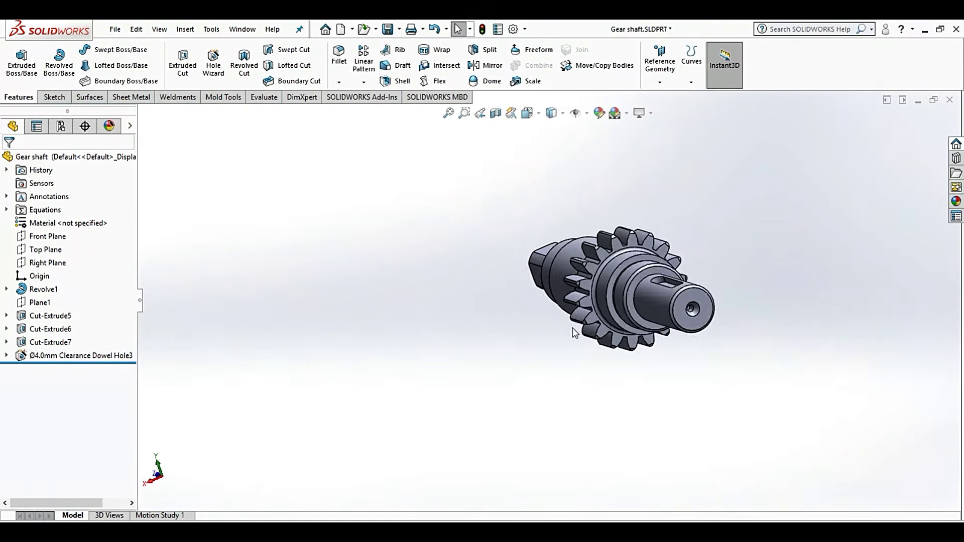
middle_drag(616, 249, 723, 243)
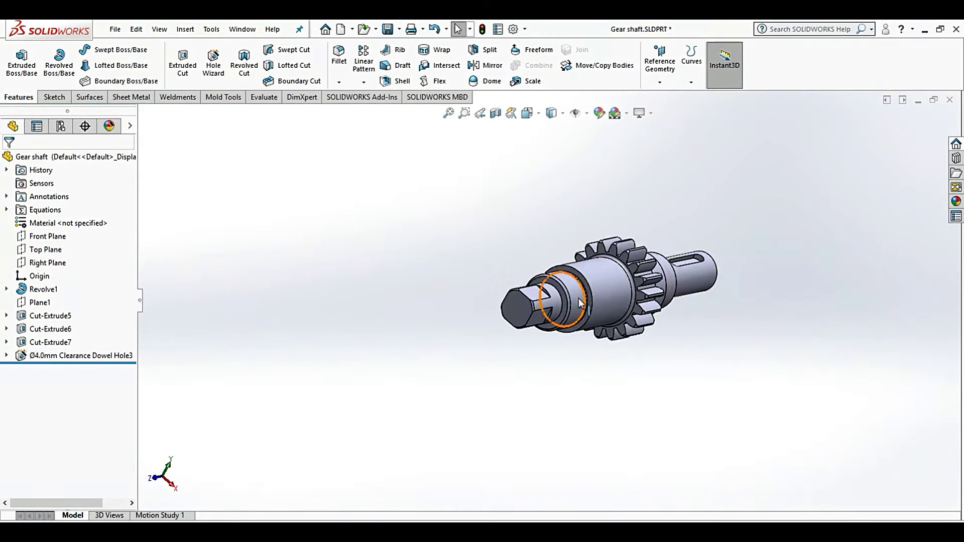
scroll(496, 285, down, 5)
- Start another Ø4.0 dowel hole and position it on the shaft's square end face
click(219, 66)
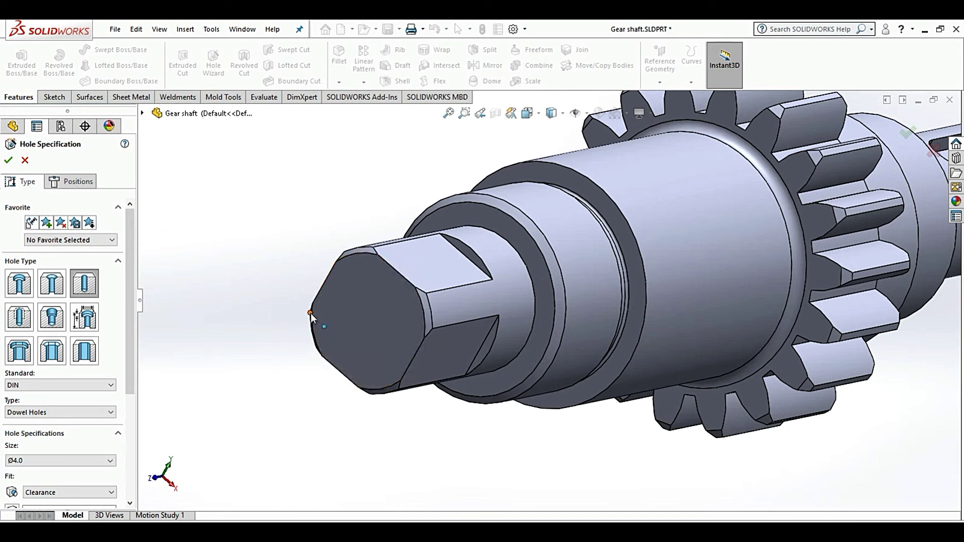
click(79, 182)
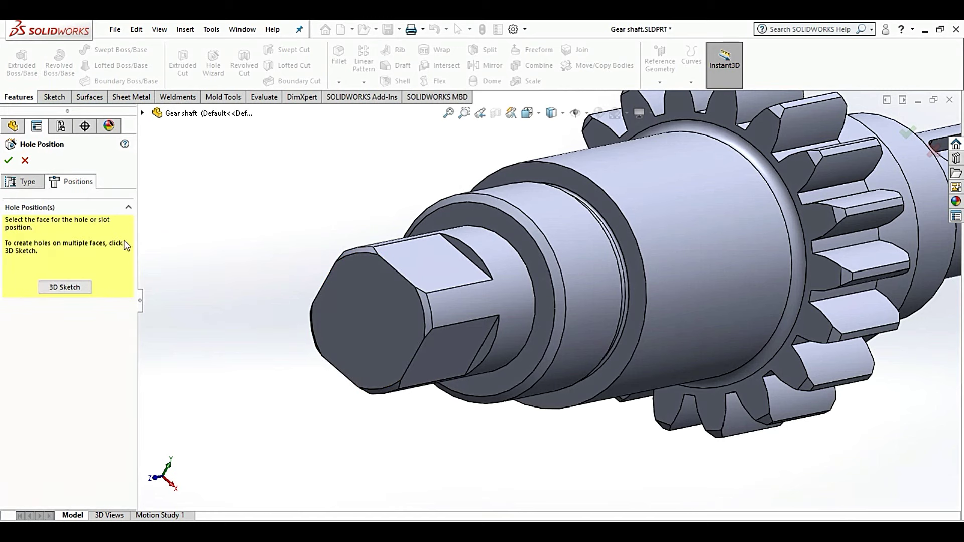
click(370, 322)
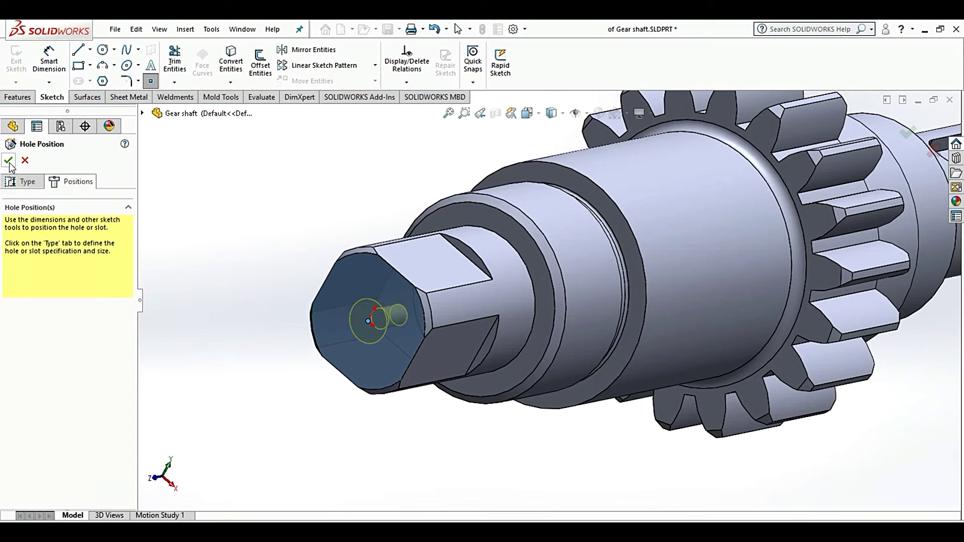
scroll(547, 299, up, 5)
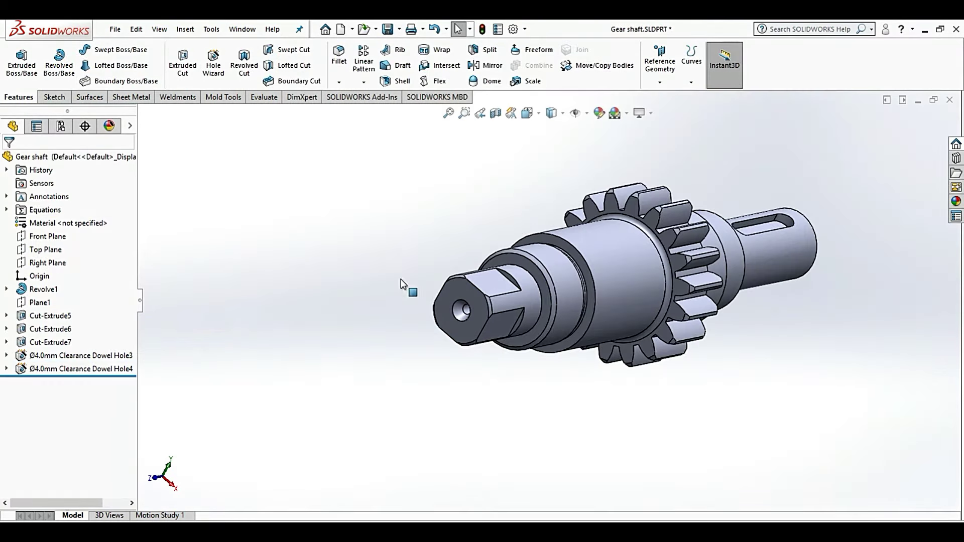
scroll(627, 291, down, 3)
mouse_move(628, 291)
middle_down()
mouse_move(562, 179)
mouse_move(606, 260)
middle_up()
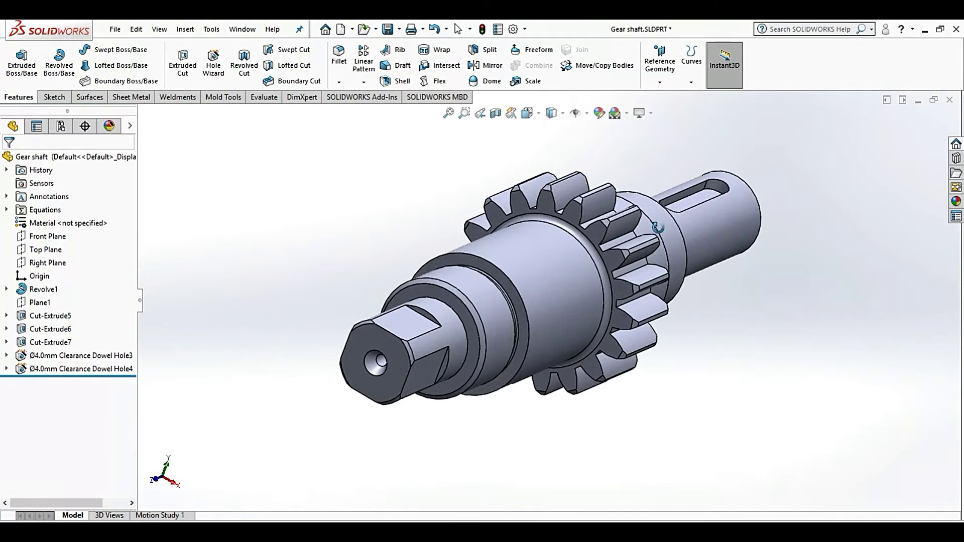
scroll(606, 260, up, 2)
middle_drag(563, 318, 551, 213)
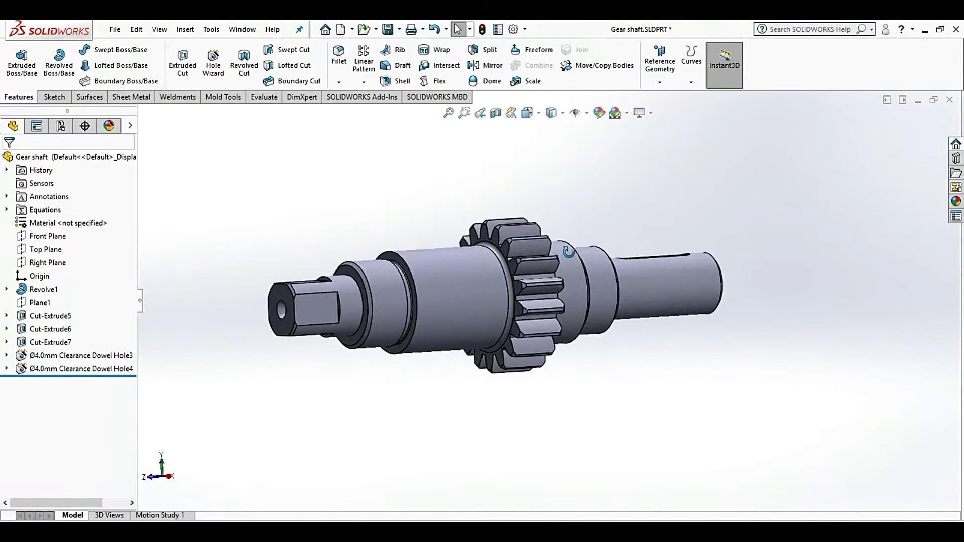
key(ctrl+7)
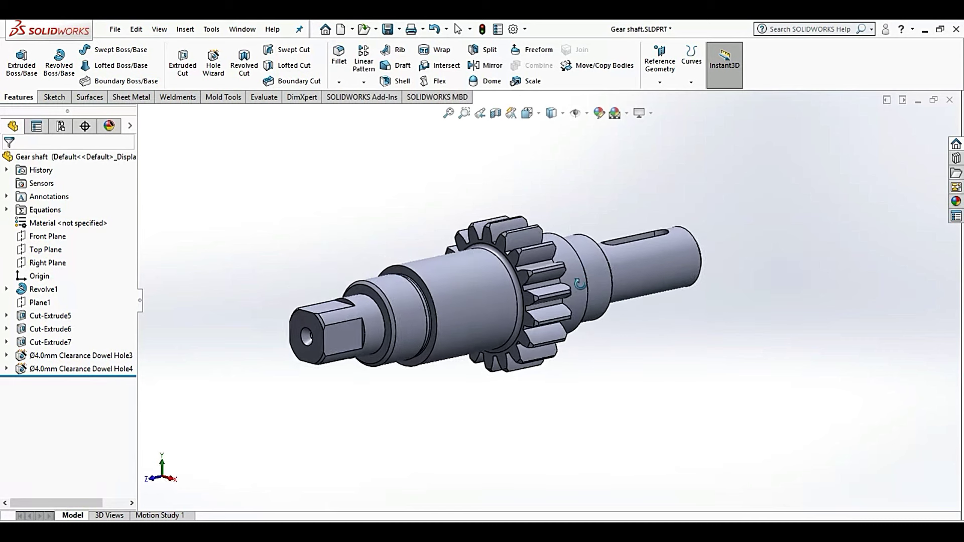
click(495, 114)
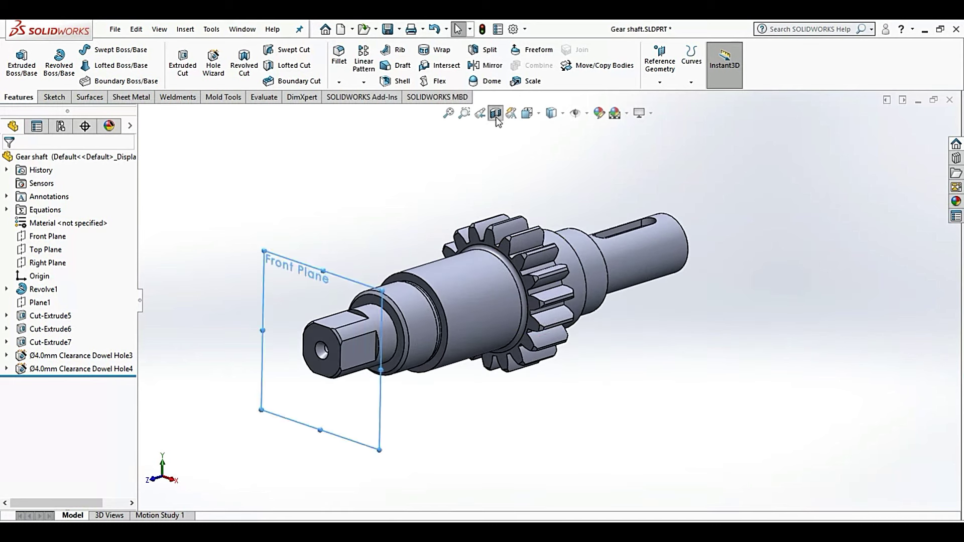
click(45, 379)
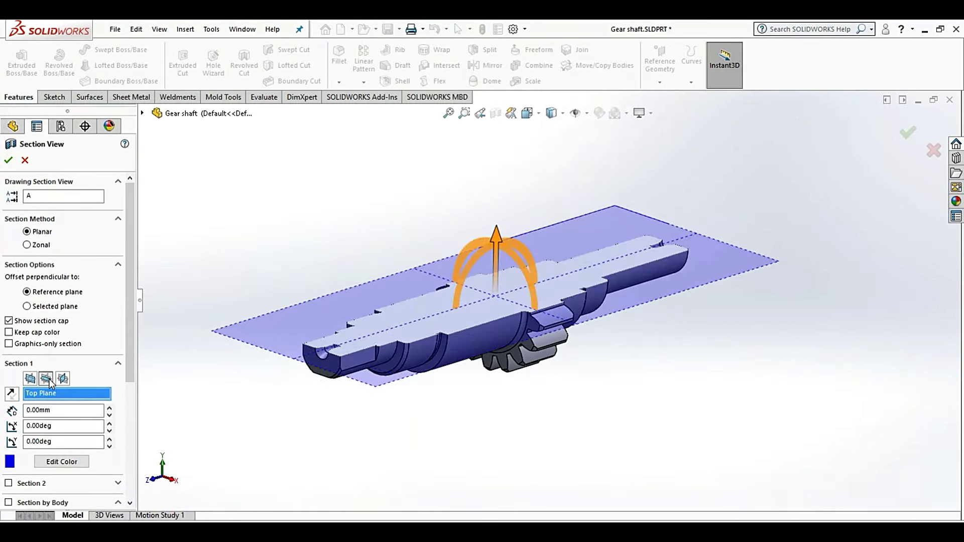
click(62, 378)
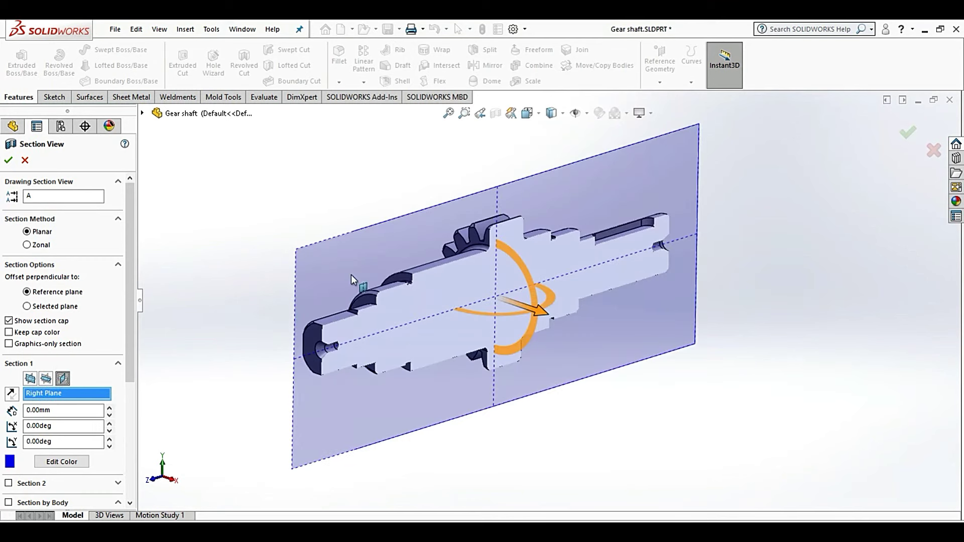
click(8, 161)
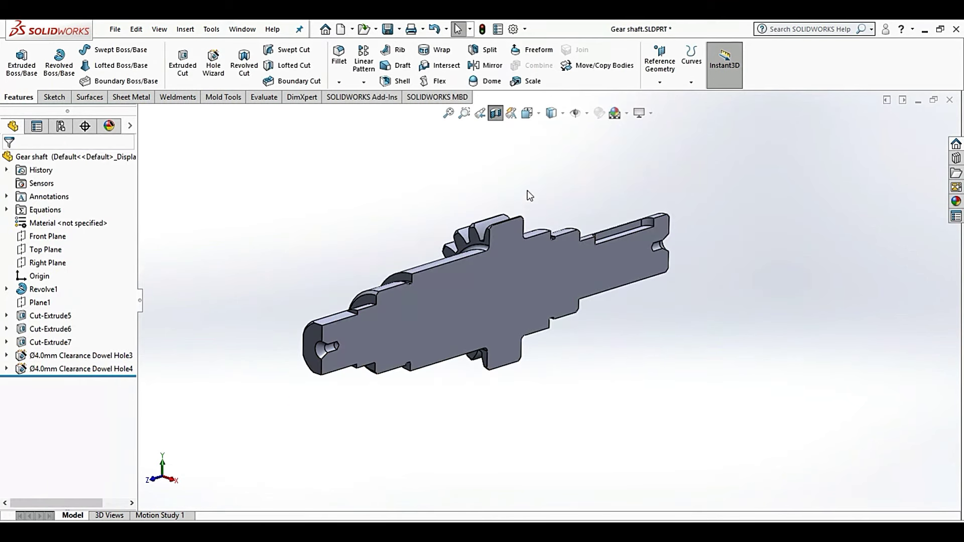
mouse_move(624, 286)
middle_down()
mouse_move(596, 214)
mouse_move(547, 211)
mouse_move(487, 251)
mouse_move(471, 279)
mouse_move(346, 301)
mouse_move(404, 292)
middle_up()
mouse_move(404, 292)
mouse_down()
mouse_move(447, 284)
mouse_move(408, 279)
mouse_move(417, 281)
mouse_up()
click(510, 113)
click(495, 113)
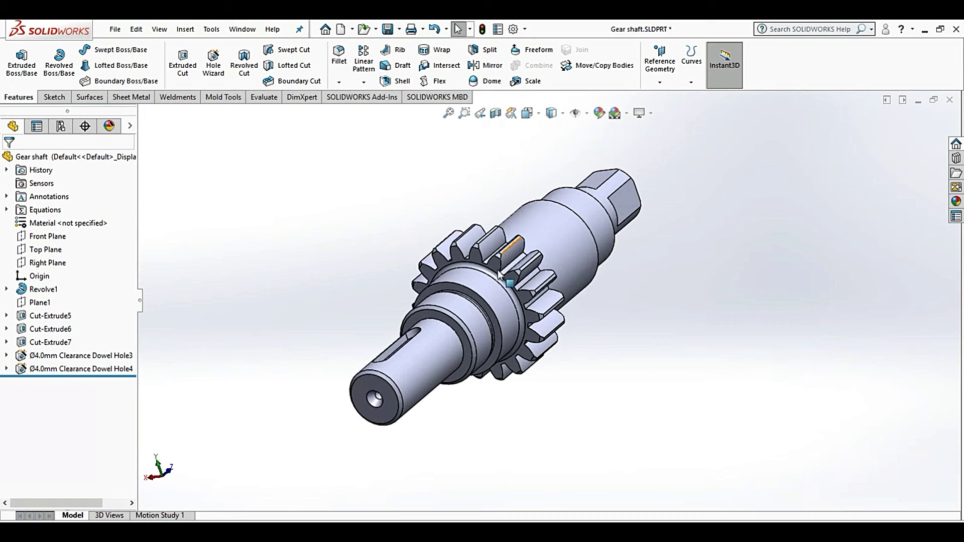
mouse_move(498, 247)
middle_down()
mouse_move(538, 188)
mouse_move(617, 202)
mouse_move(599, 241)
mouse_move(621, 265)
mouse_move(703, 278)
mouse_move(645, 318)
middle_up()
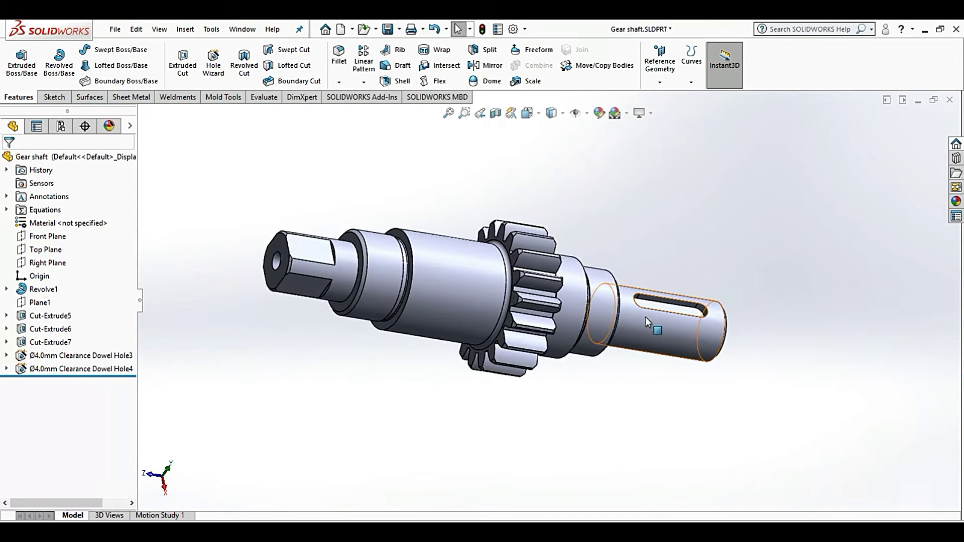
- Bring up the appearances for the Gear shaft part from its FeatureManager context menu
right_click(77, 161)
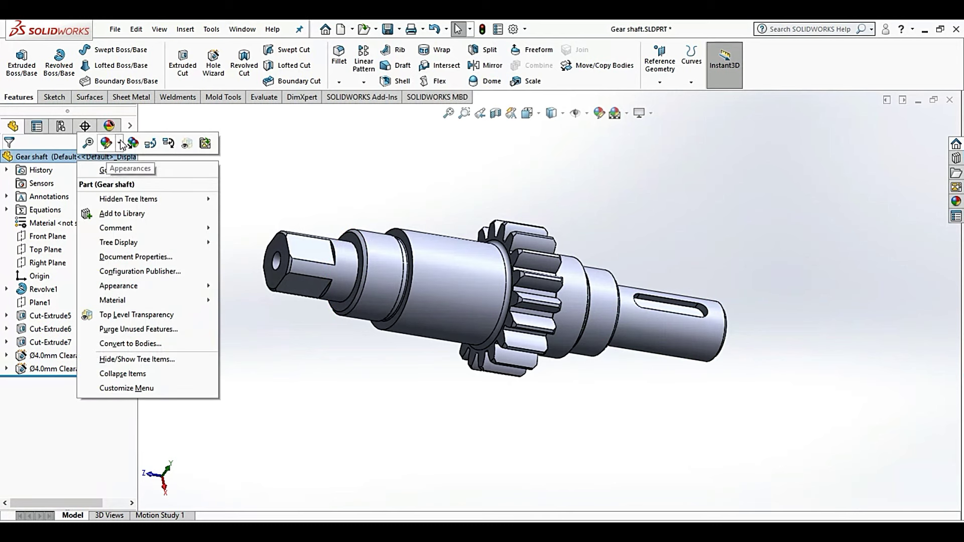
click(121, 145)
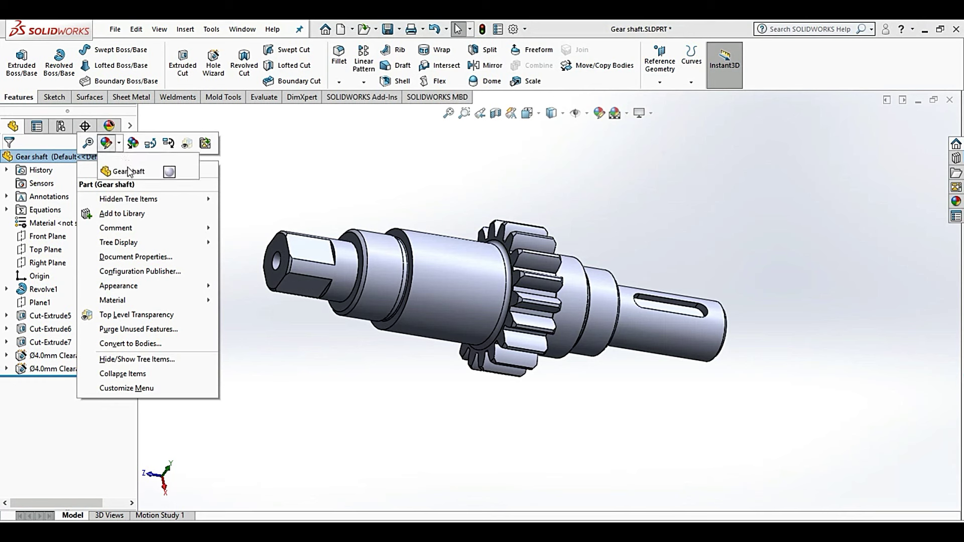
click(567, 285)
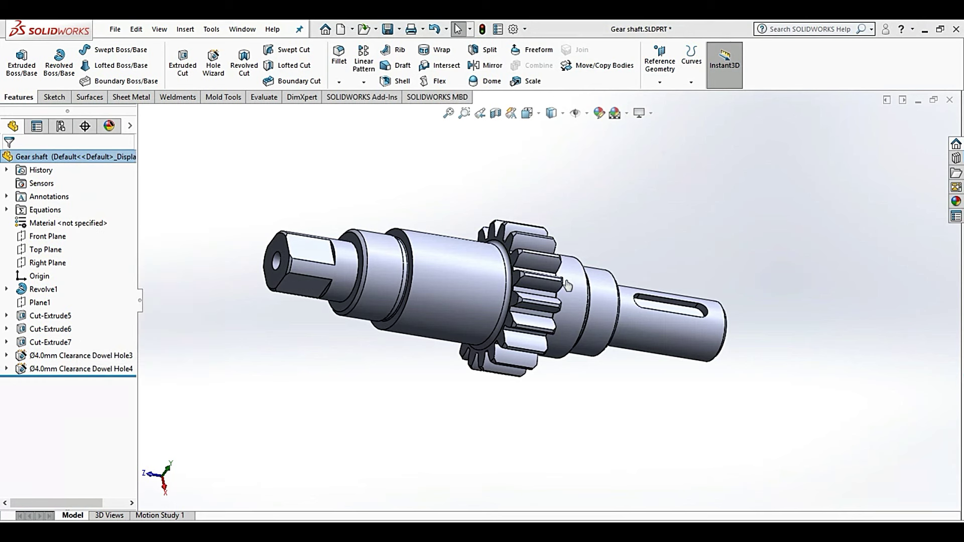
click(628, 209)
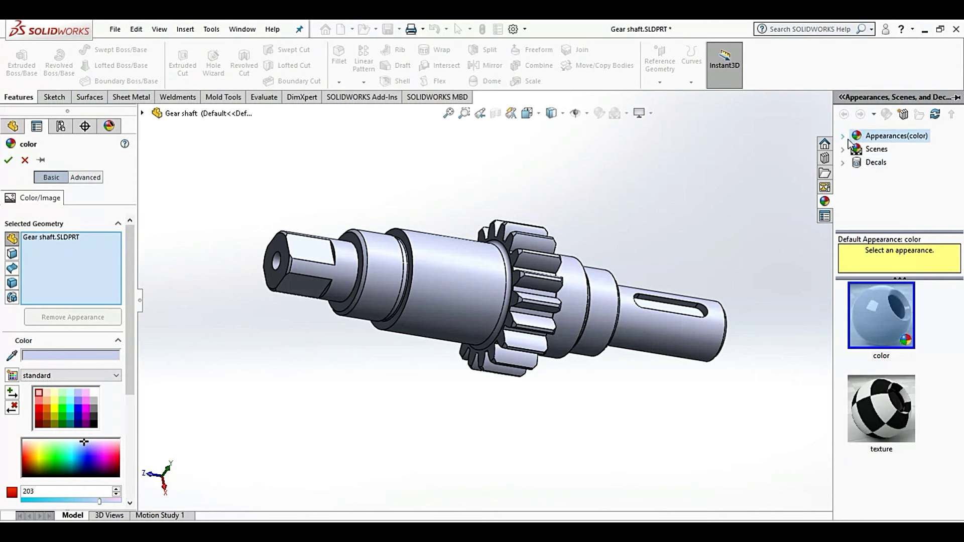
- Apply the Metal > Steel polished steel appearance to the whole Gear shaft and confirm
click(848, 140)
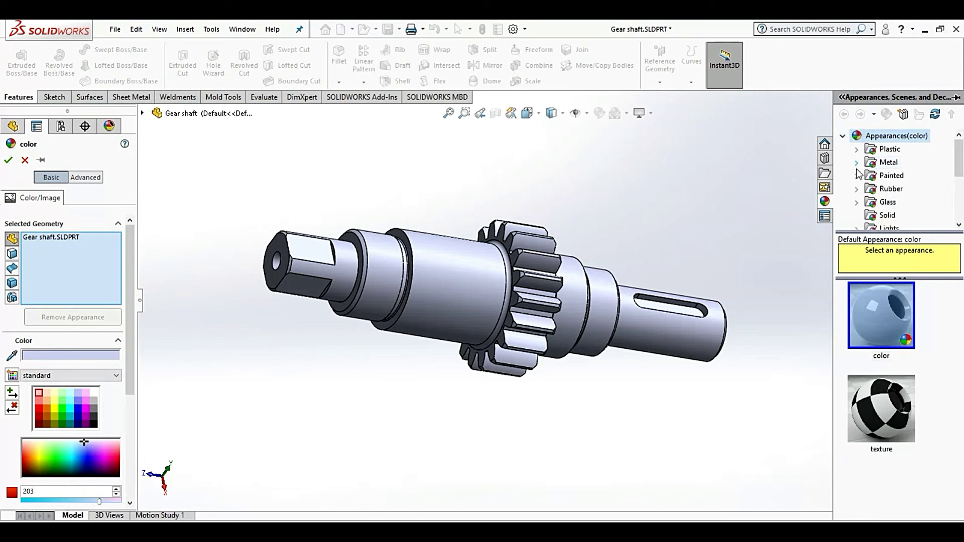
click(857, 163)
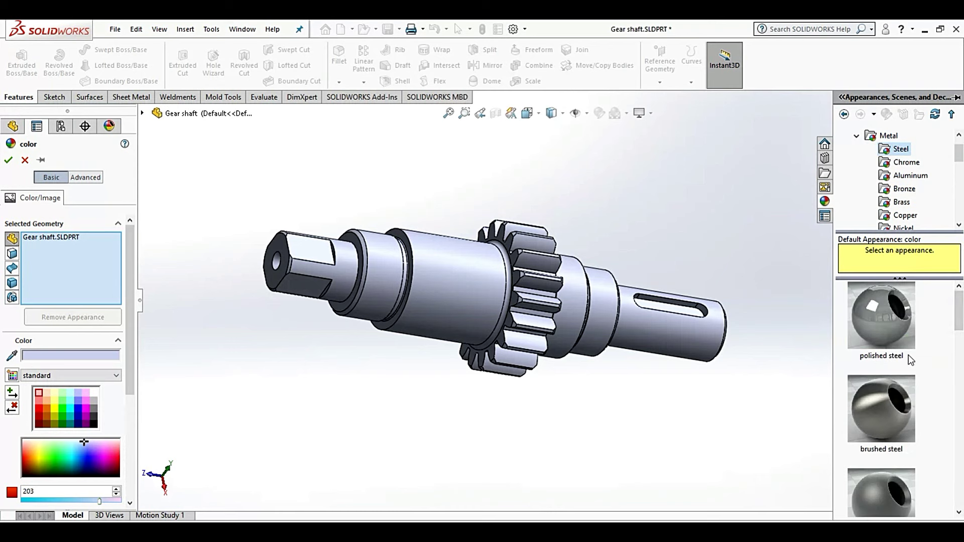
click(887, 318)
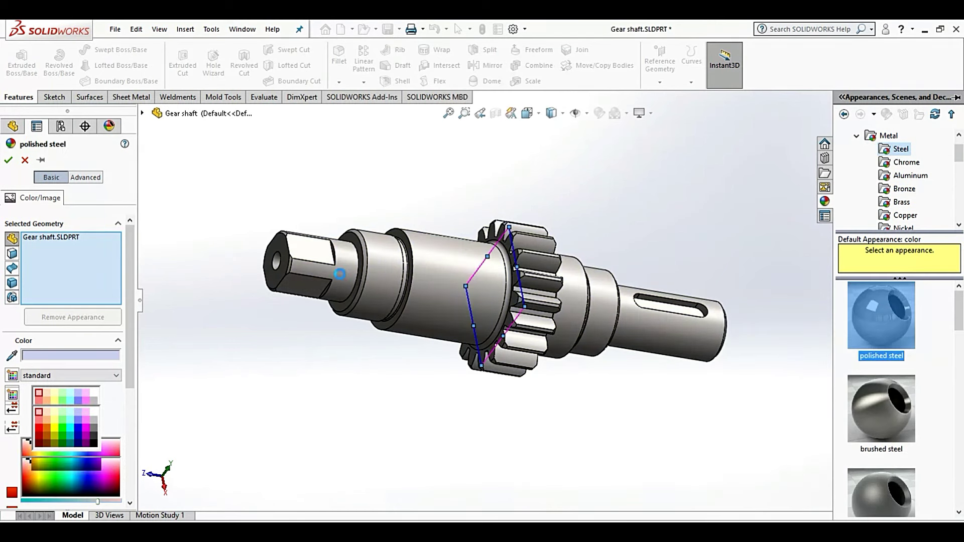
click(8, 160)
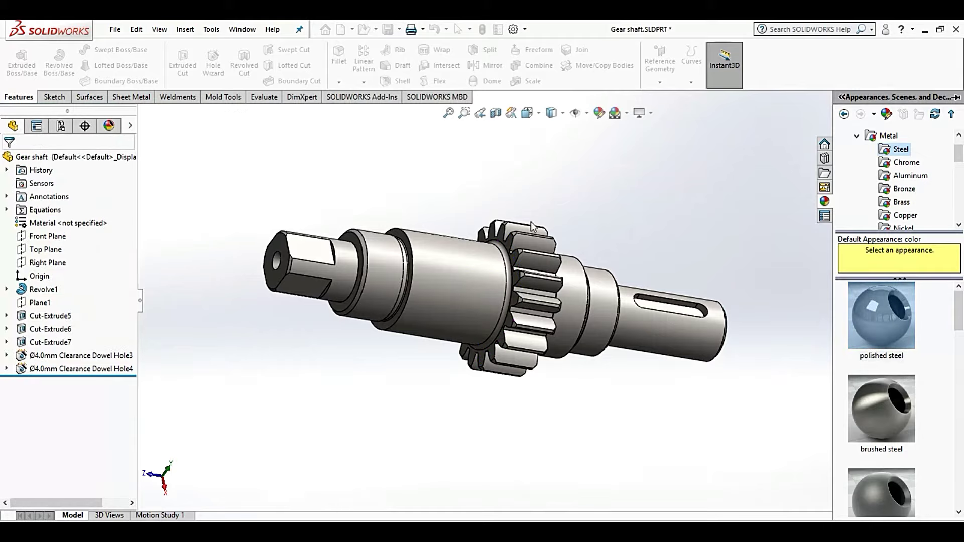
mouse_move(663, 251)
middle_down()
mouse_move(577, 193)
mouse_move(422, 217)
mouse_move(522, 328)
mouse_move(366, 345)
mouse_move(398, 377)
mouse_move(437, 390)
middle_up()
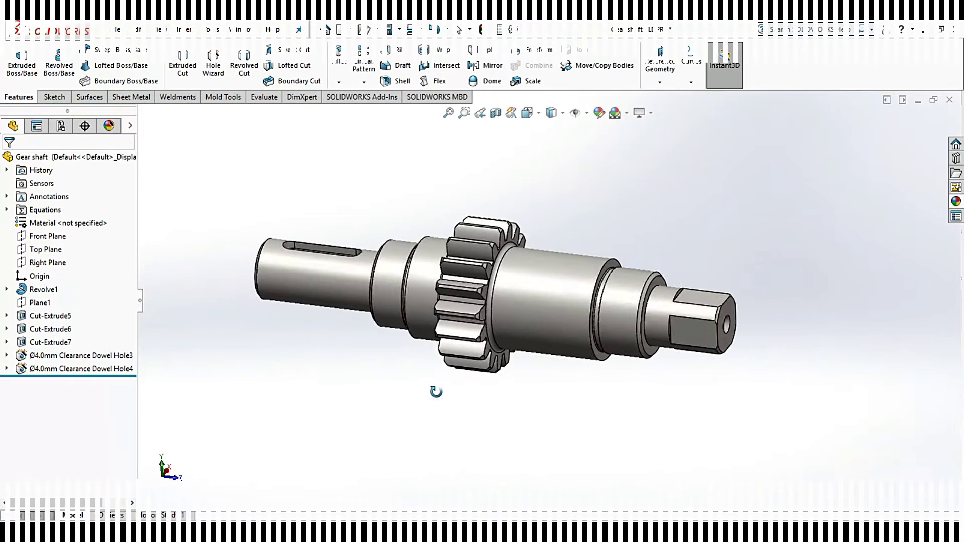